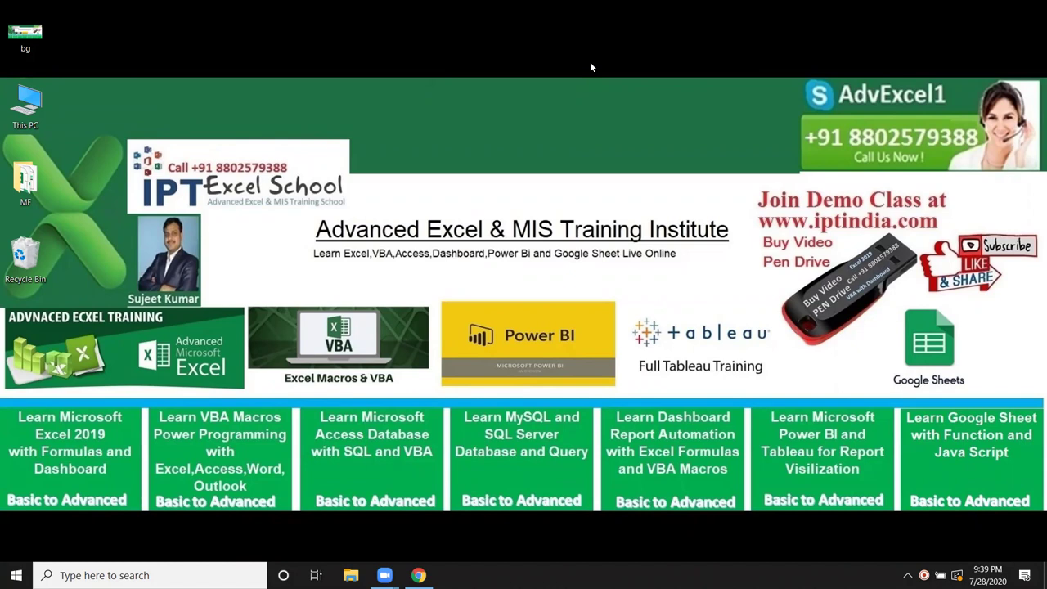
Search for 'excel' from the taskbar and launch it to get a blank workbook.
click(105, 573)
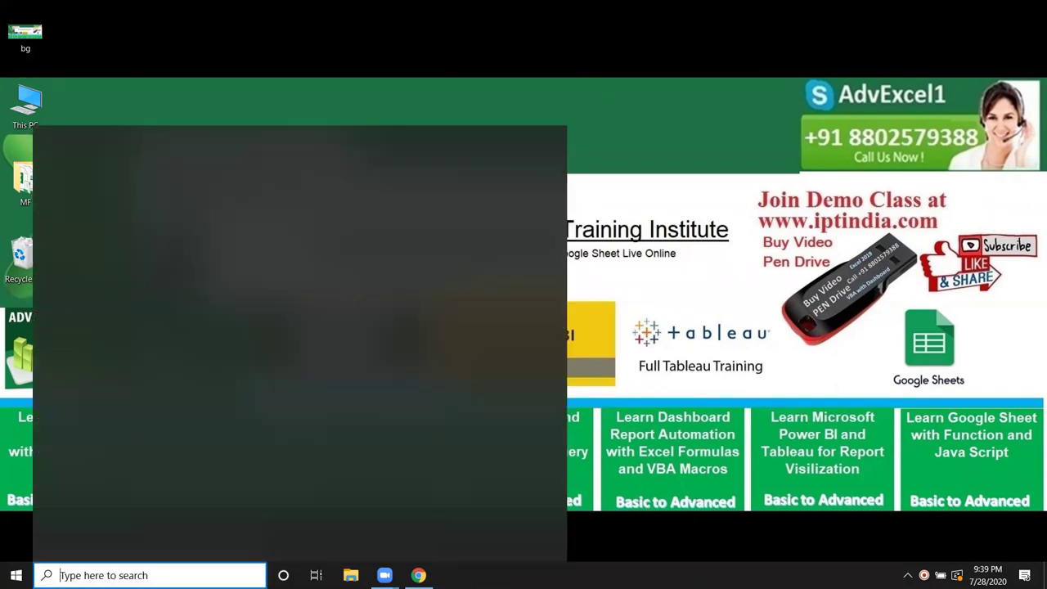
text(exce)
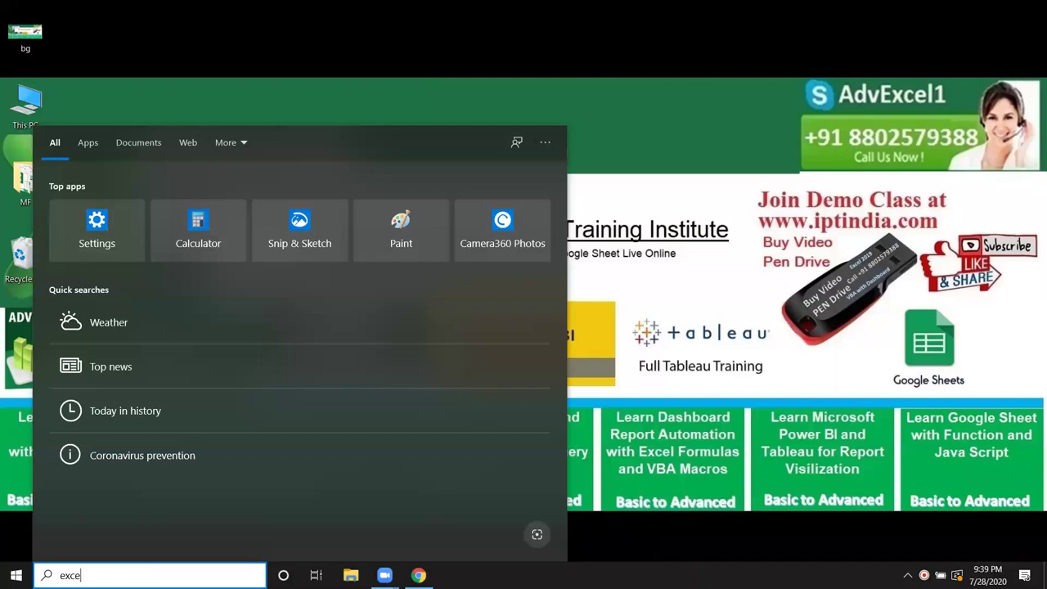
text(l)
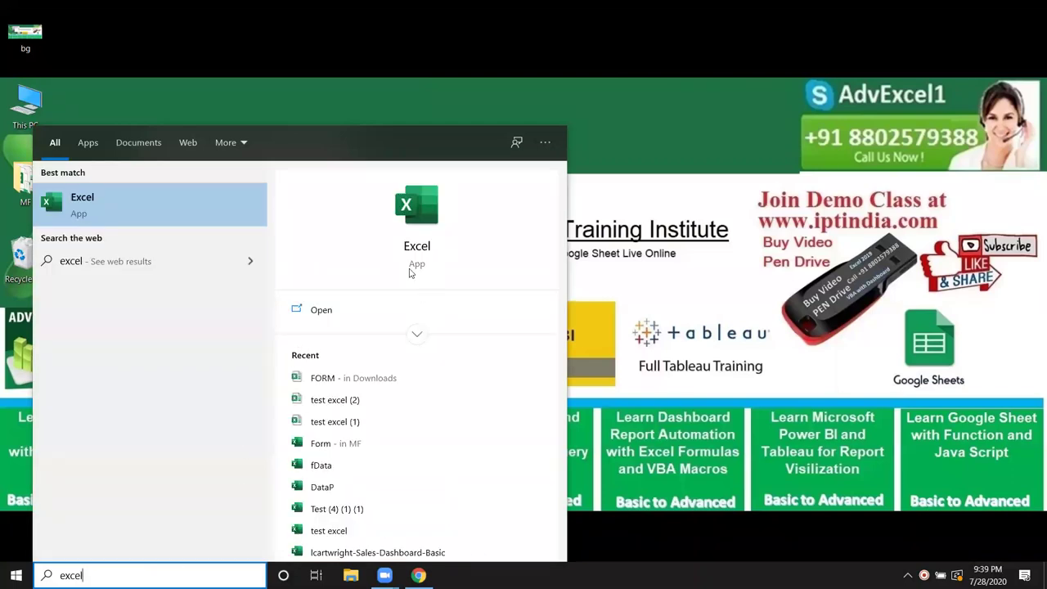
click(415, 245)
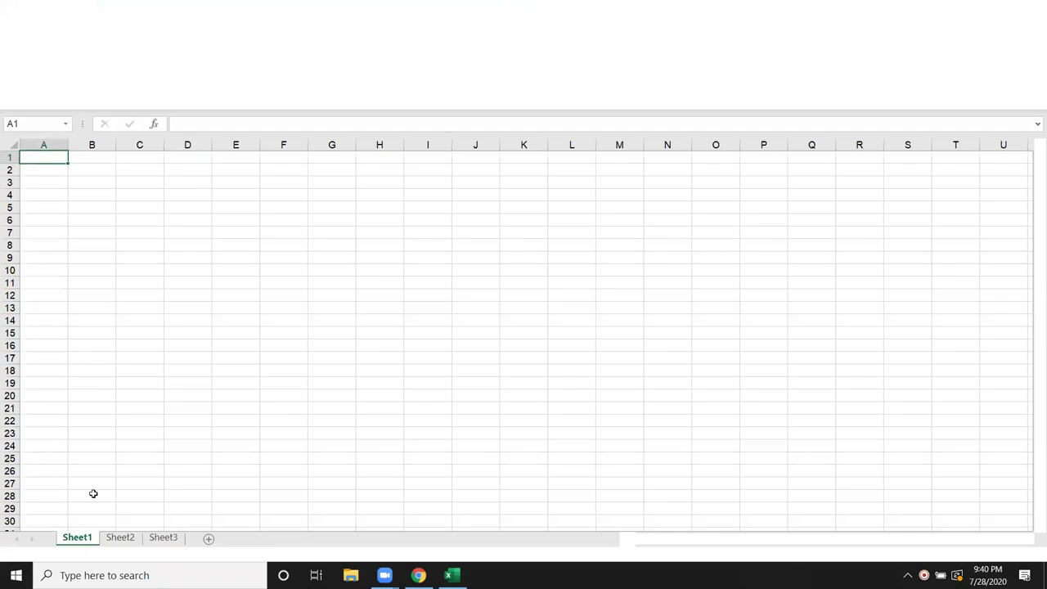
Rename the Sheet1 and Sheet2 tabs to Form and Data.
double_click(77, 538)
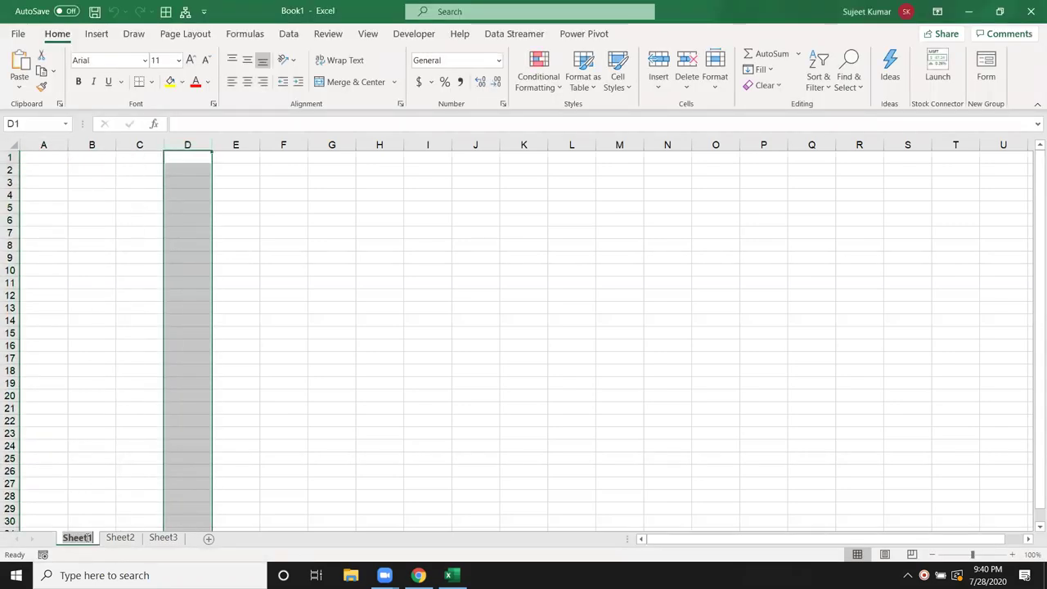
text(Form)
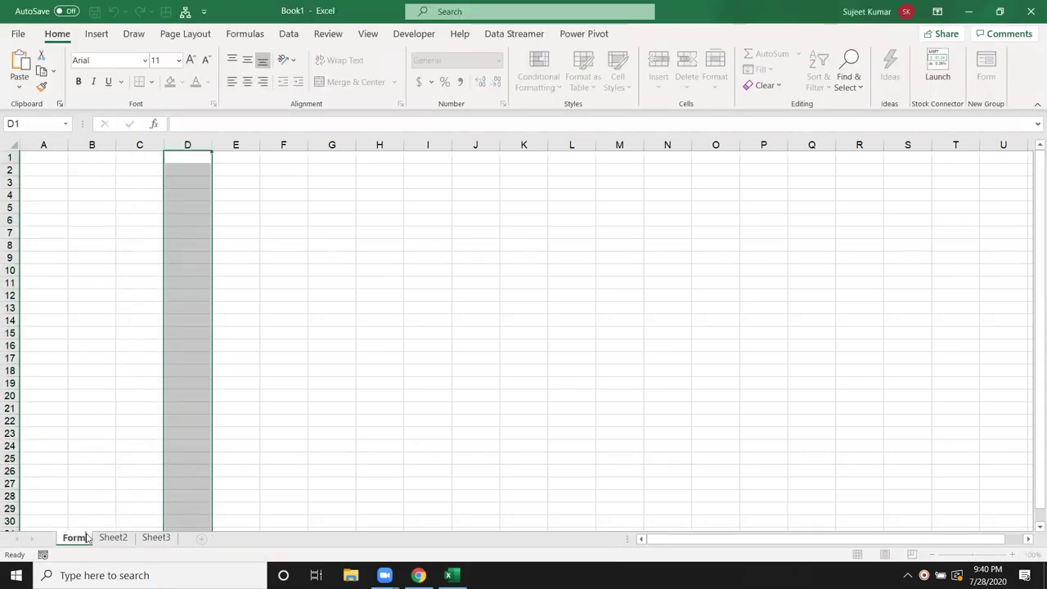
click(114, 539)
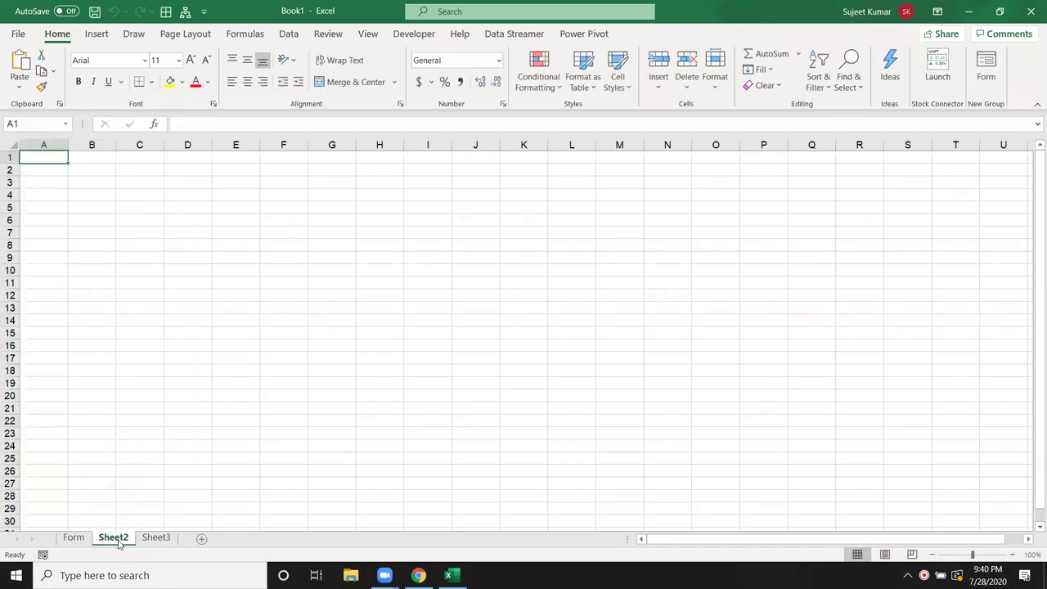
text(Data)
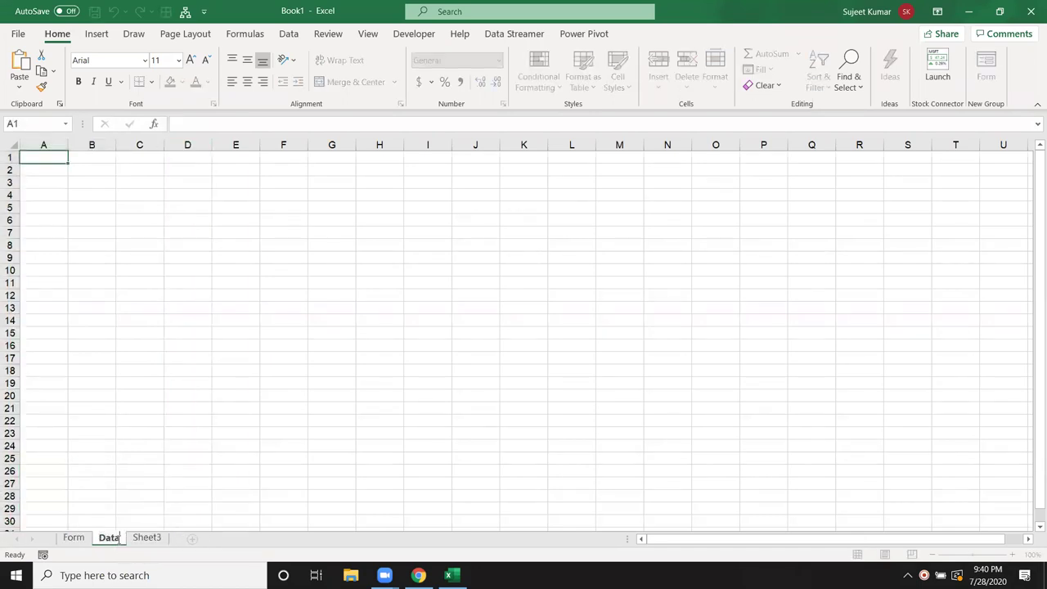
click(123, 356)
On Data, enter headers Name, City and Amt in A1, B1 and C1.
click(47, 158)
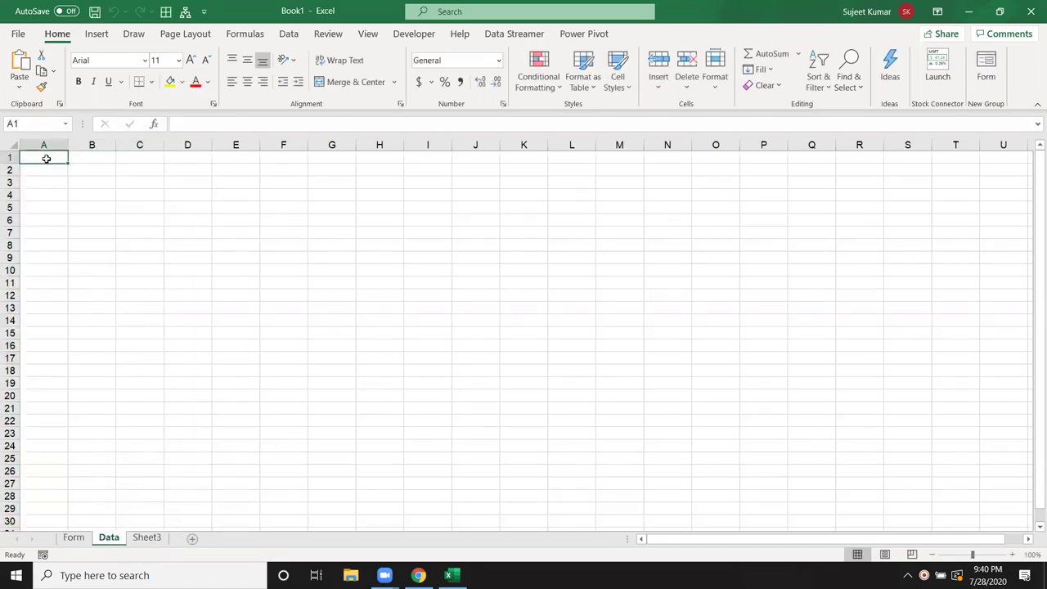
text(Name)
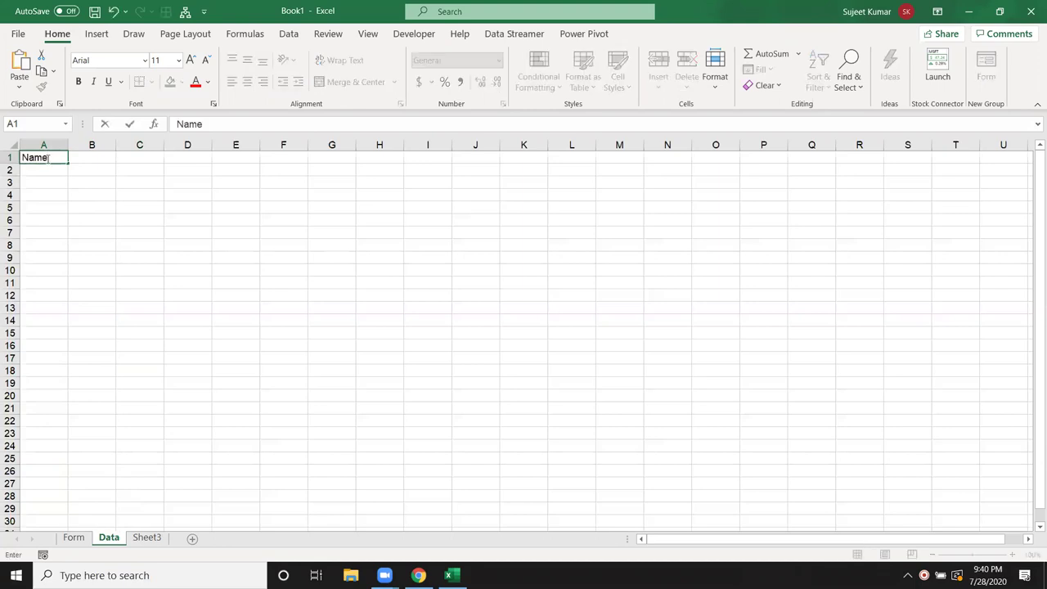
key(Tab)
key(Tab)
key(Left)
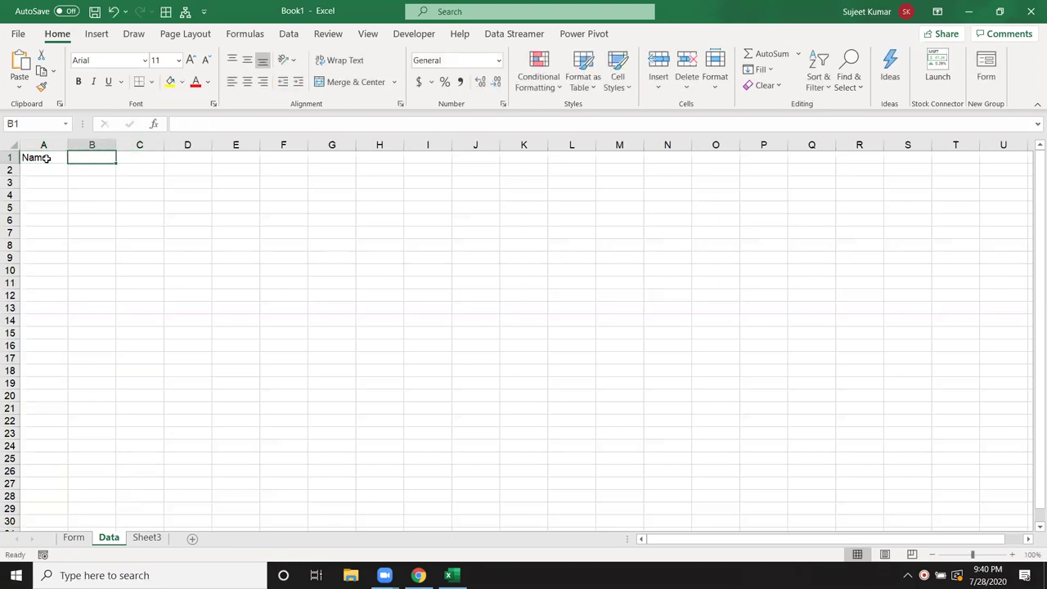
text(City)
key(Tab)
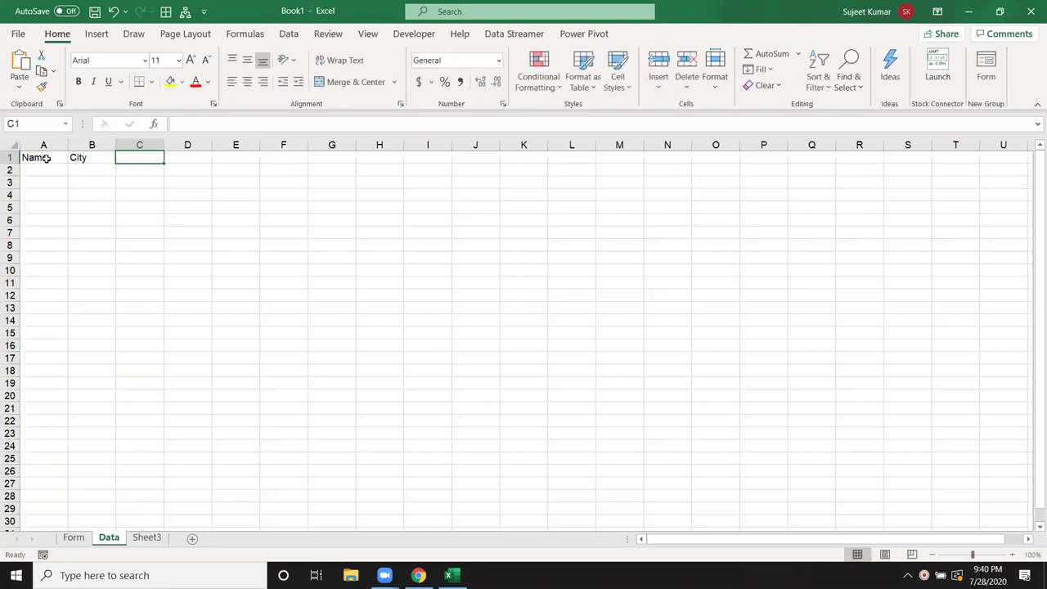
text(Amt)
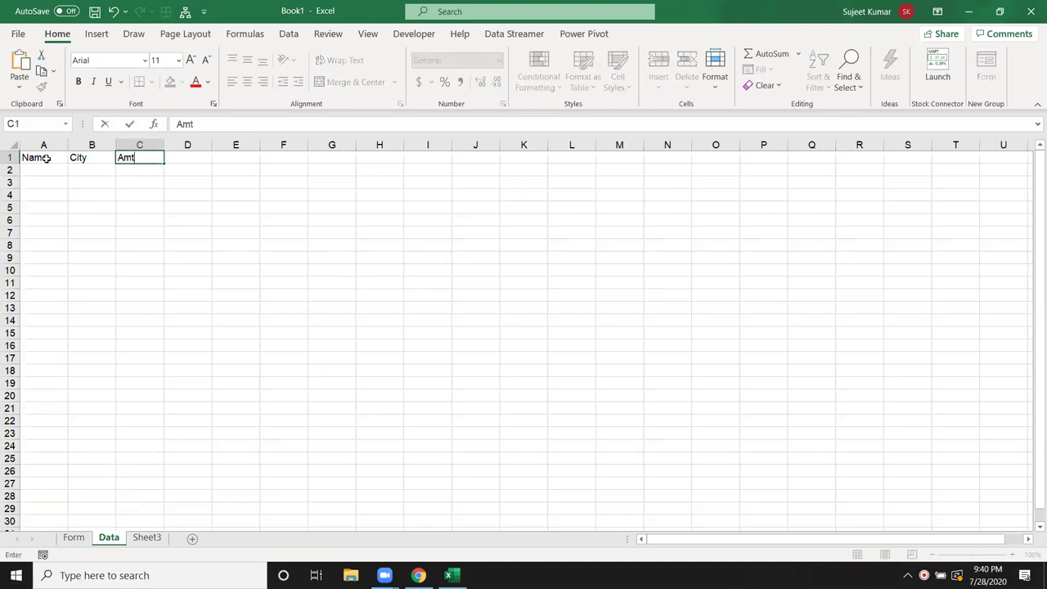
click(49, 308)
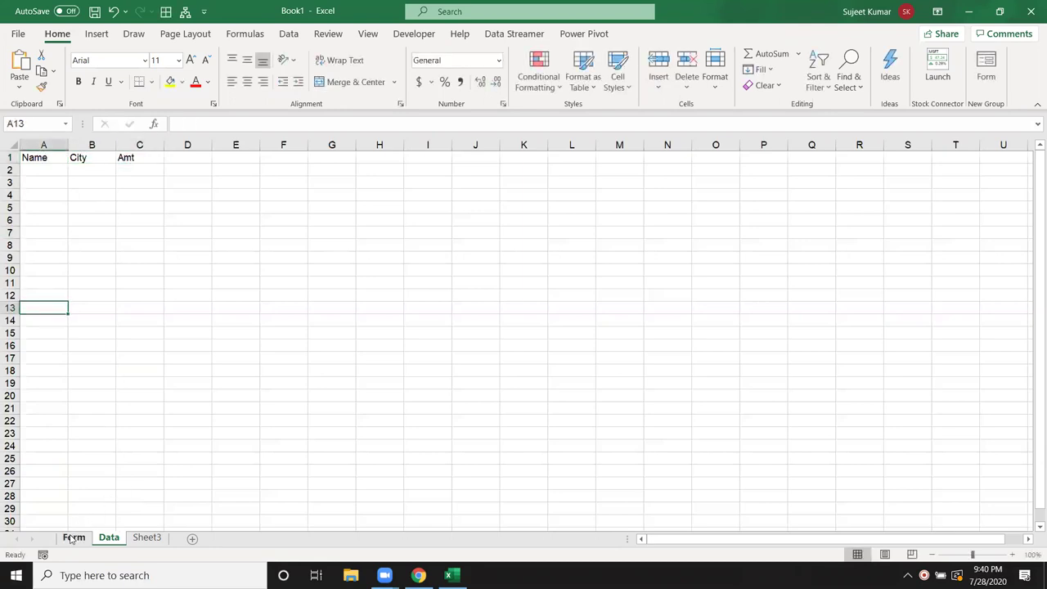
On the Form sheet, type labels Name, City and Amt in A3, A5 and A8.
click(72, 538)
click(45, 188)
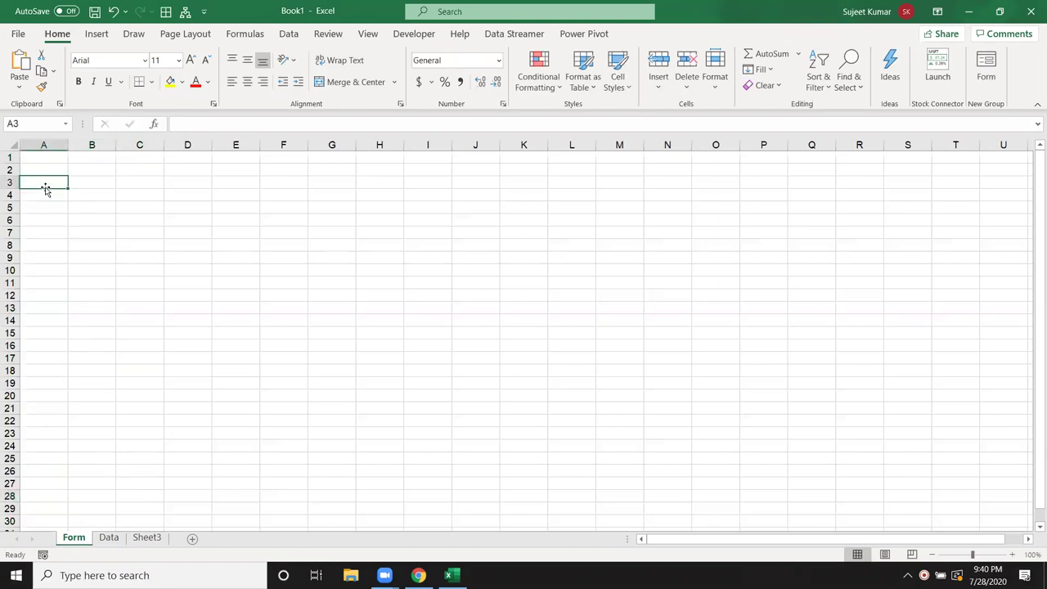
text(Name)
key(Return)
key(Return)
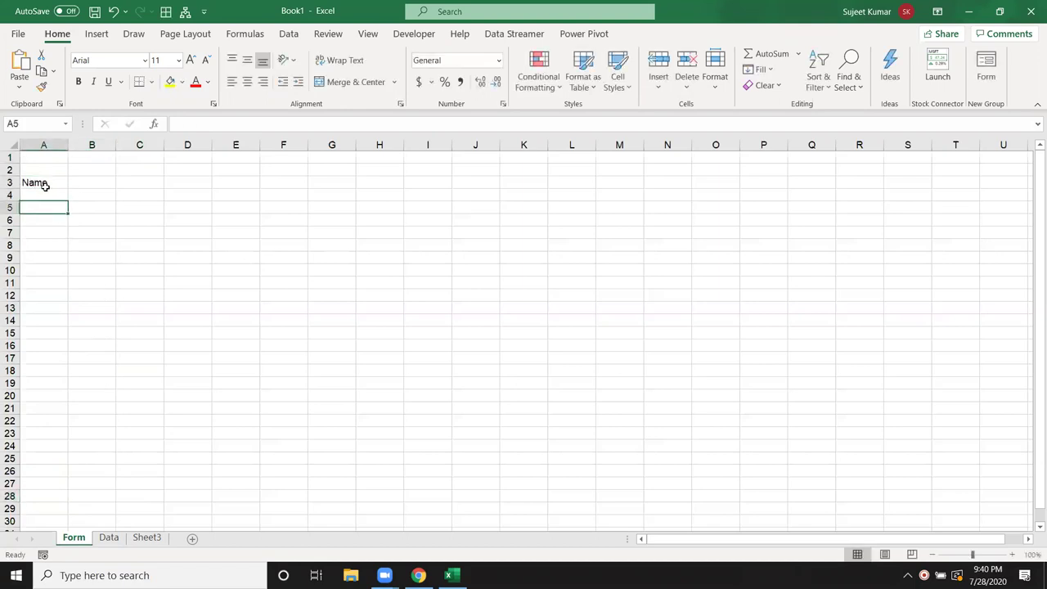
text(City)
key(Return)
key(Return)
key(Return)
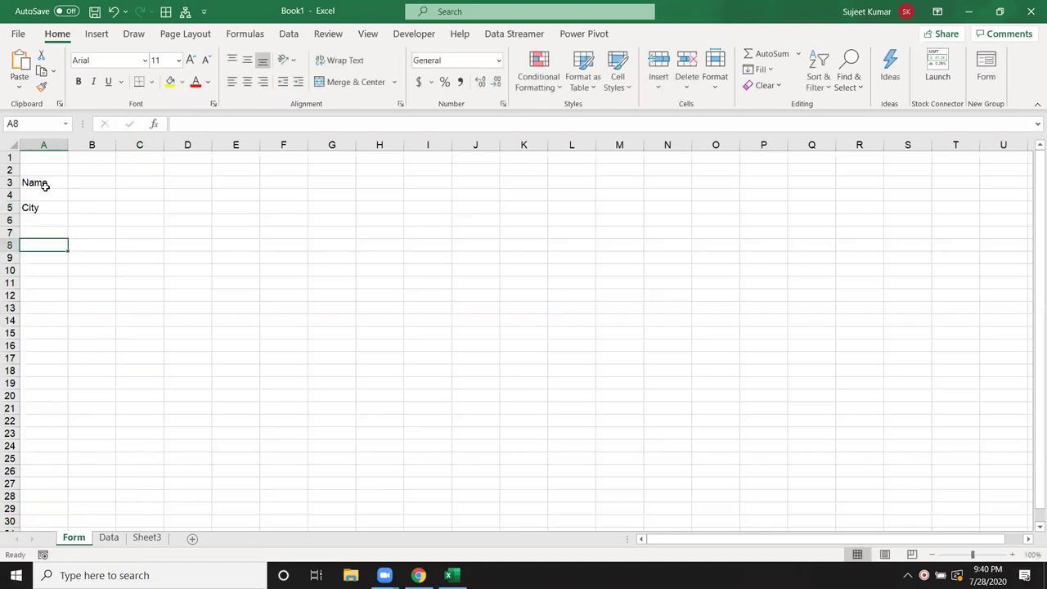
text(Amt)
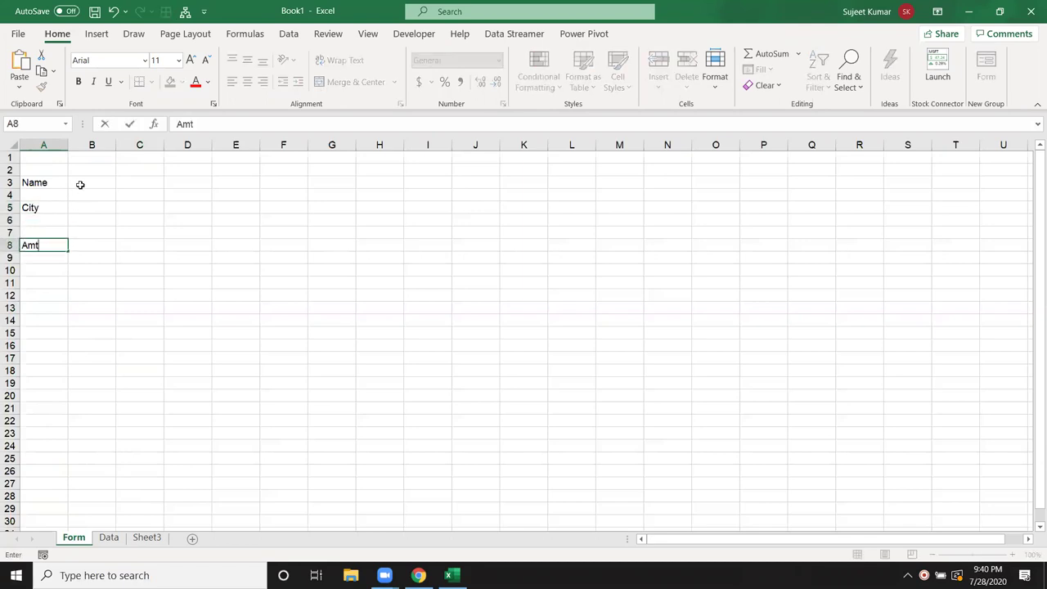
Widen column B and fill B3, B5 and B8 yellow as input boxes.
click(80, 184)
drag(115, 145, 217, 145)
click(170, 84)
click(145, 207)
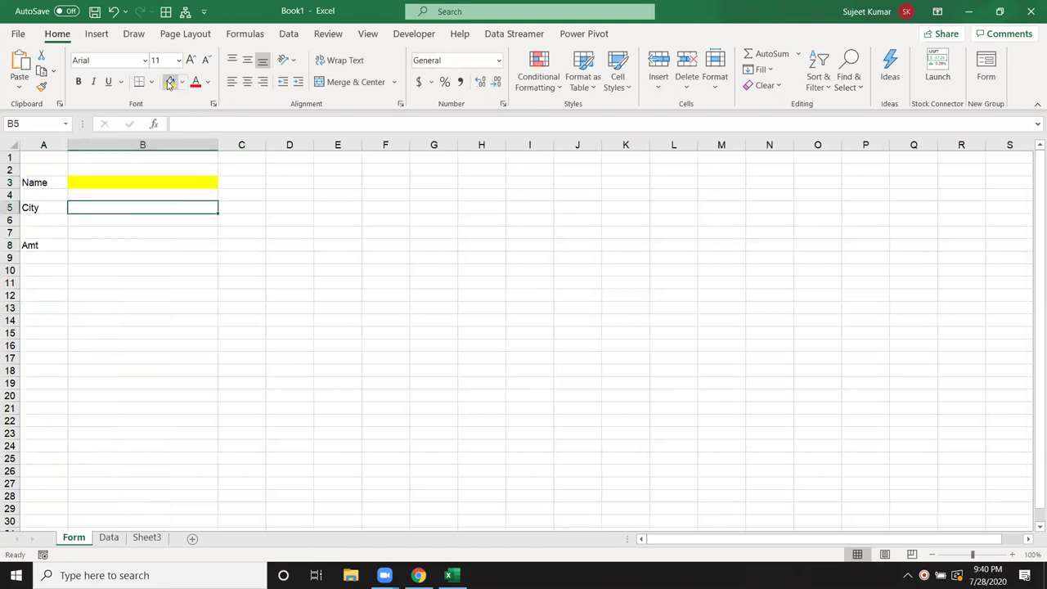
click(170, 84)
click(93, 245)
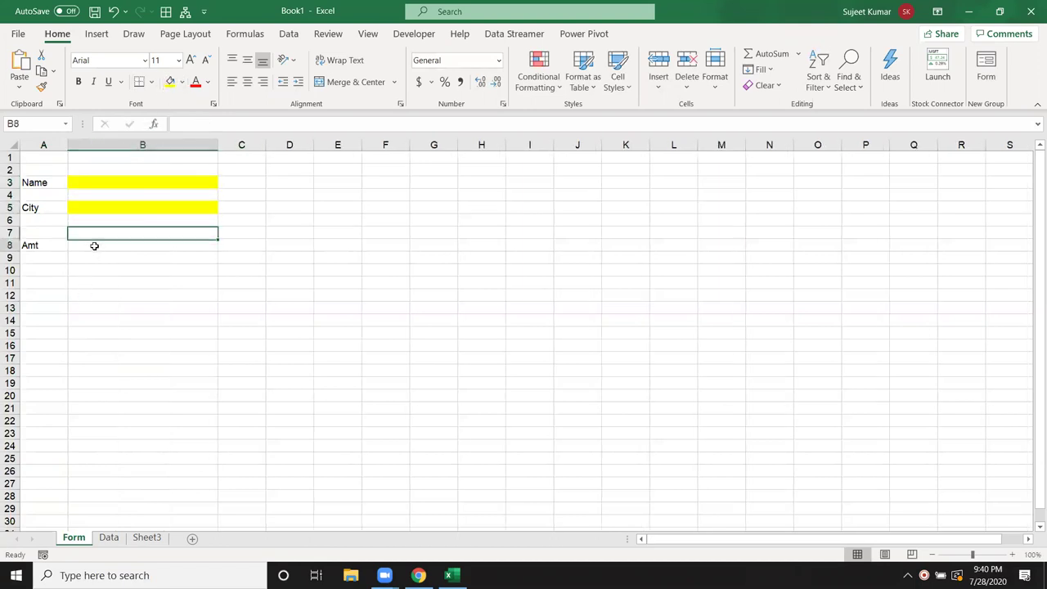
click(166, 87)
Enter a sample name, Delhi and 124 into the yellow input cells.
click(143, 178)
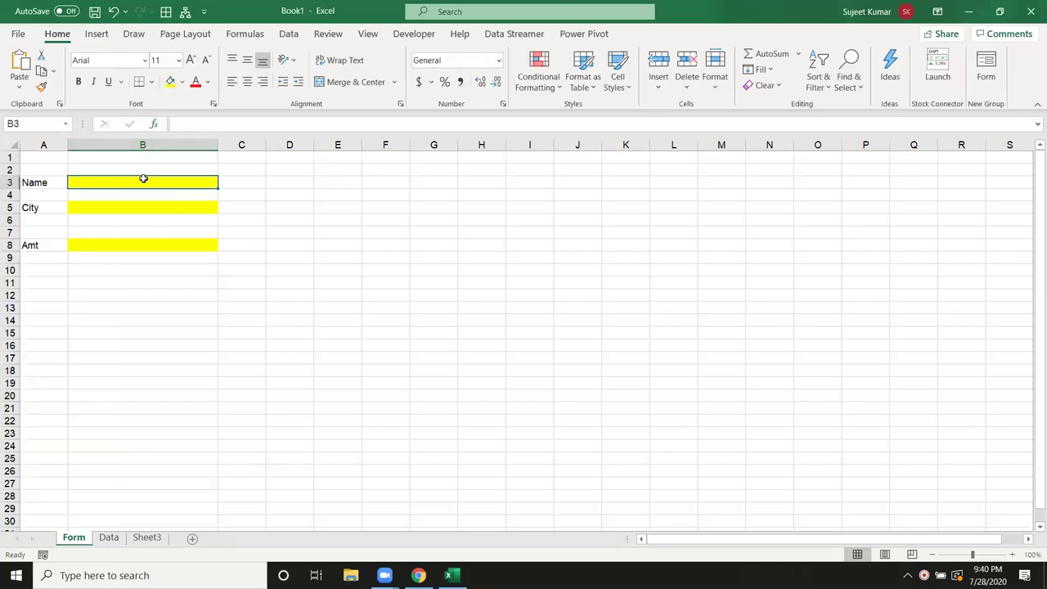
text(Puja)
key(Return)
key(Return)
text(Delhi)
key(Return)
key(Return)
key(Return)
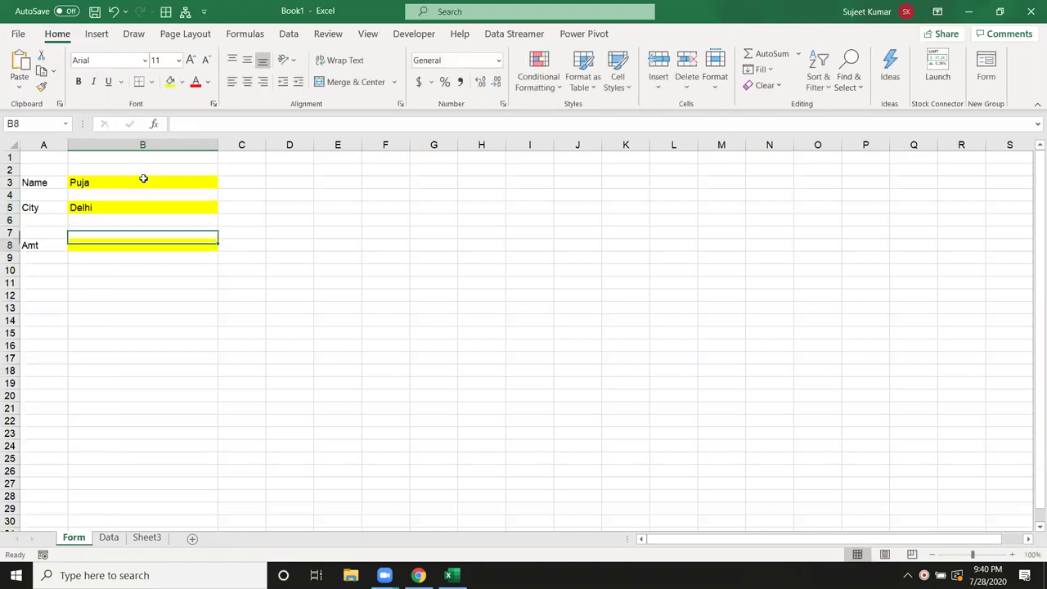
text(124)
key(Return)
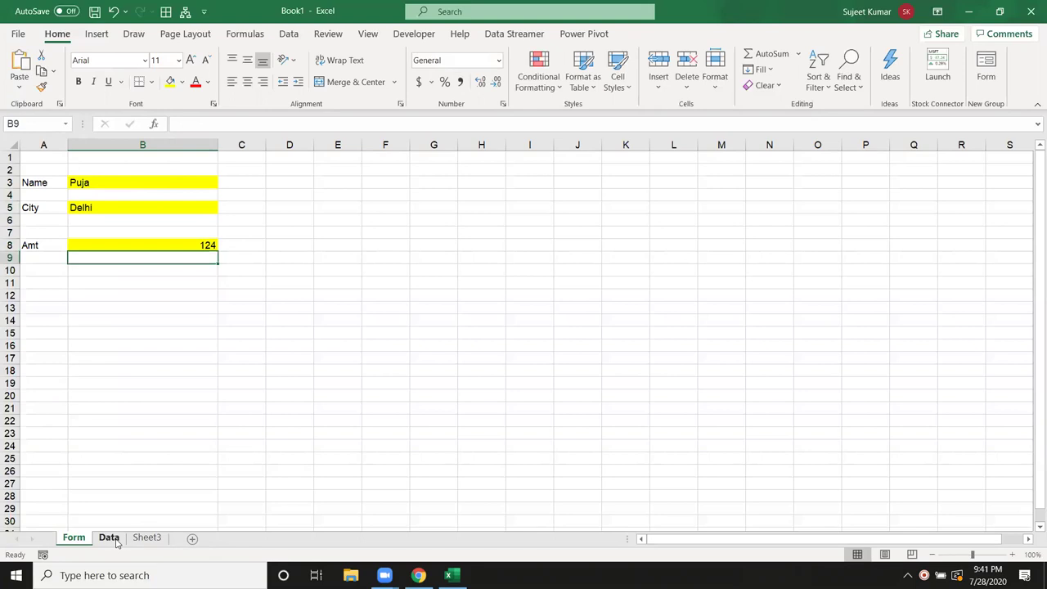
Look over the Data and Form sheets, then open the Visual Basic editor.
click(114, 540)
click(44, 173)
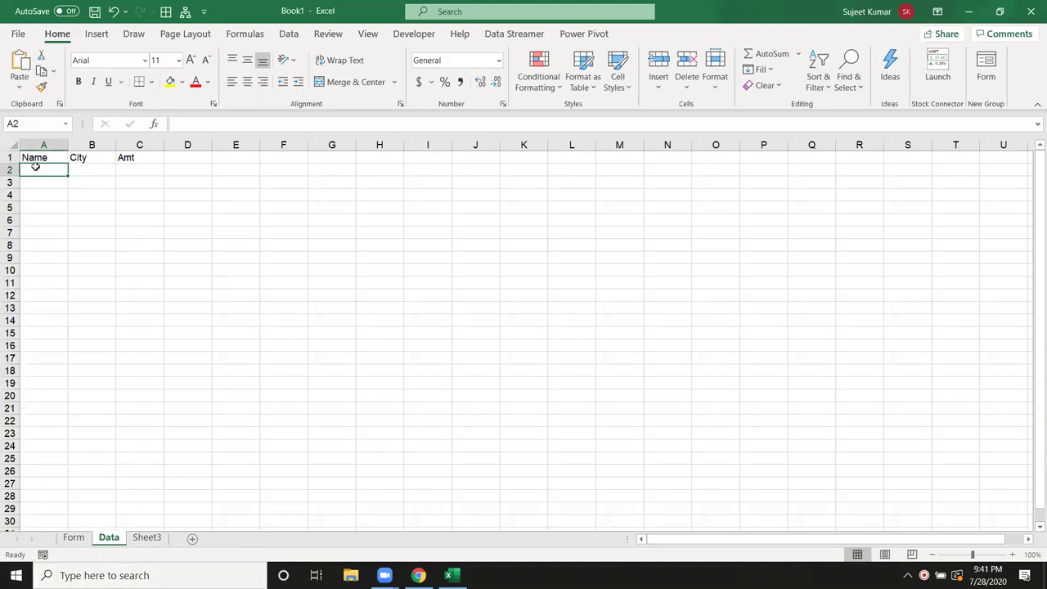
drag(35, 167, 101, 233)
click(73, 536)
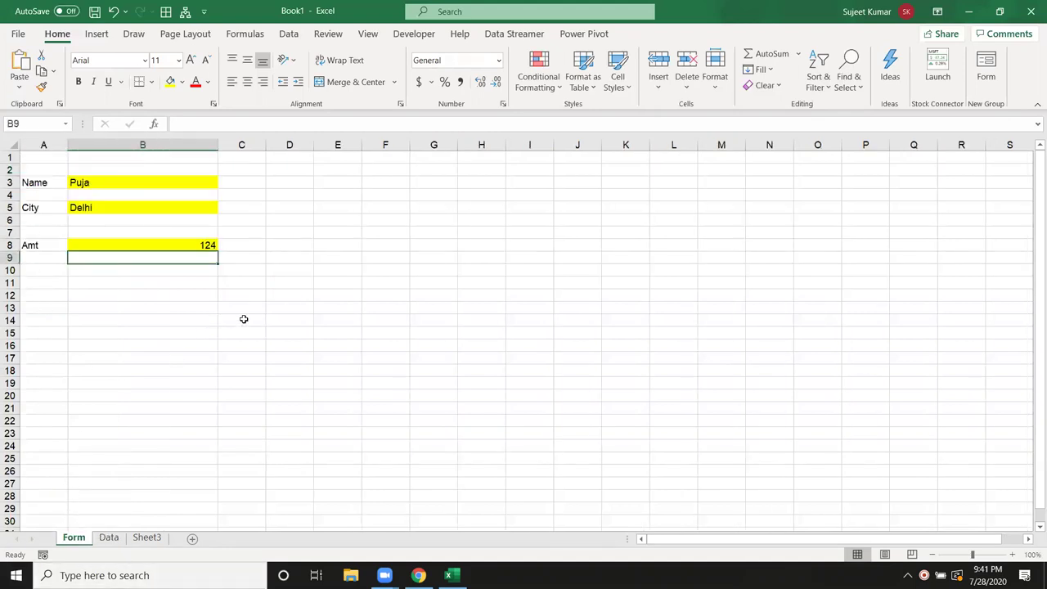
click(284, 280)
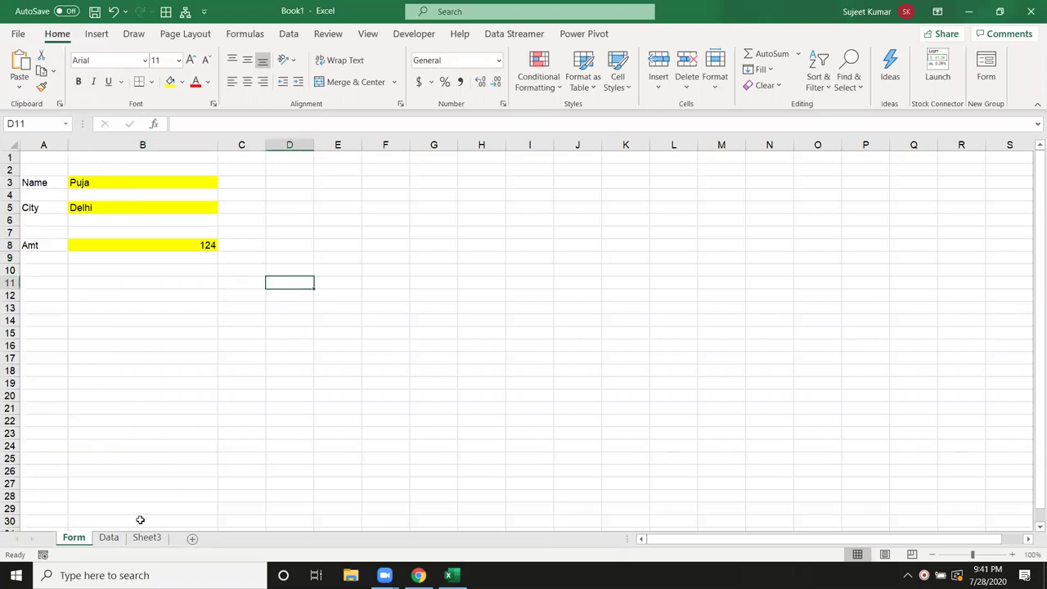
click(109, 537)
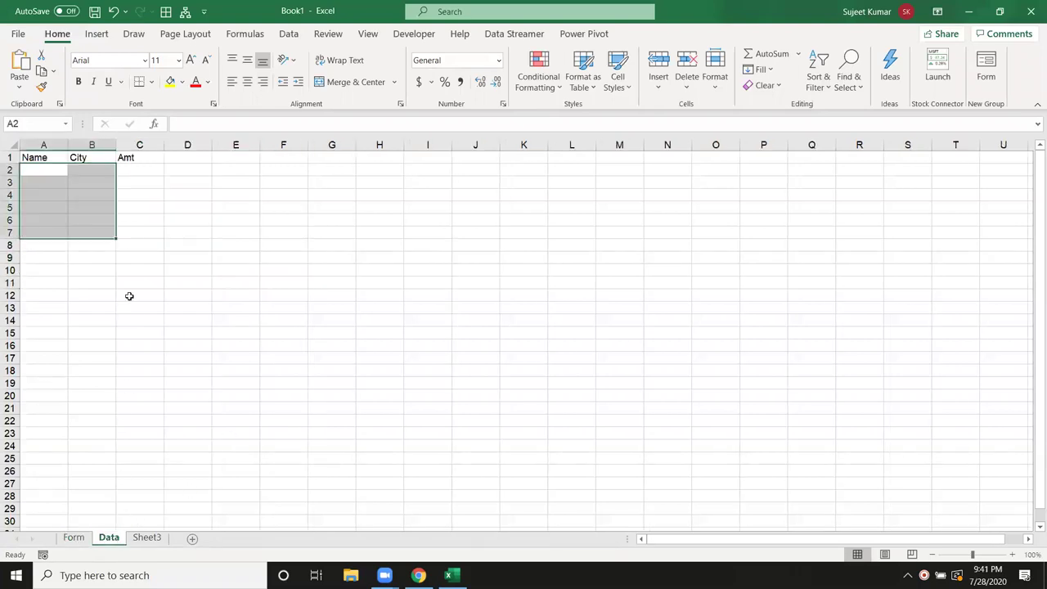
click(74, 538)
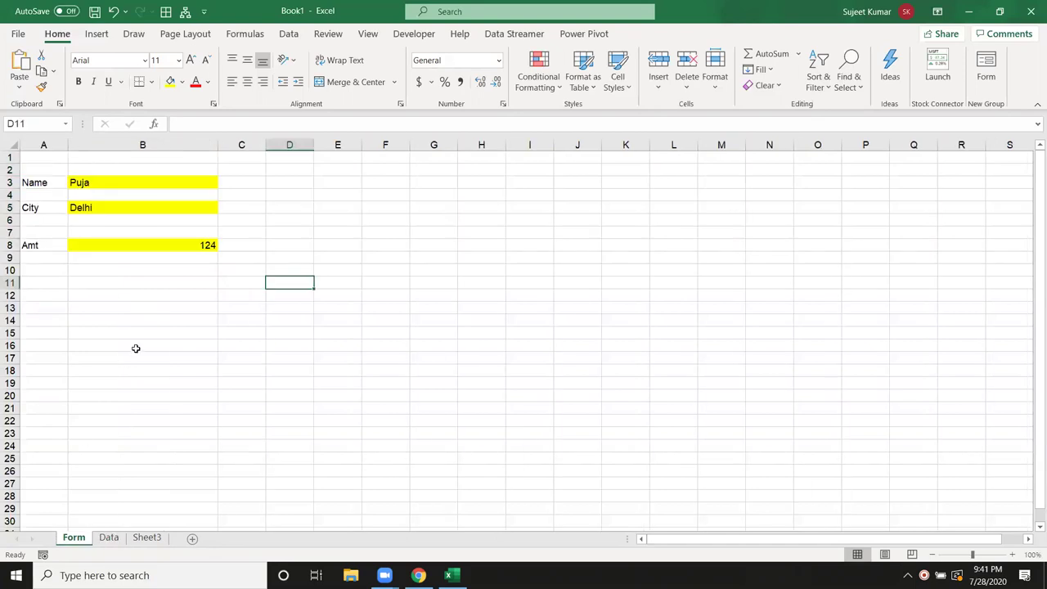
click(126, 305)
click(408, 36)
click(20, 70)
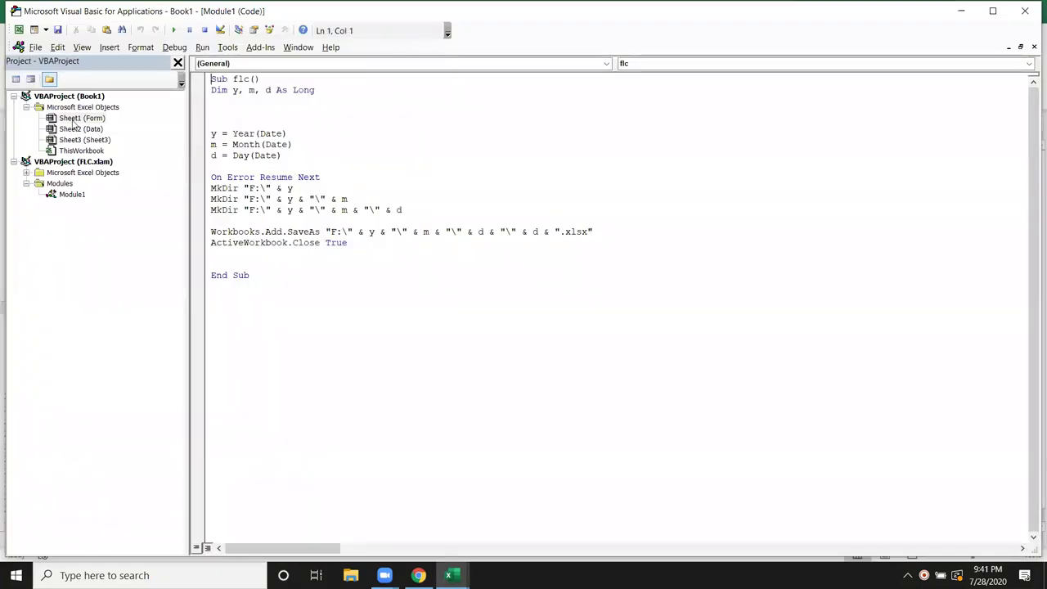
Insert a new module into Book1 and declare an empty Sub send().
click(78, 119)
click(109, 46)
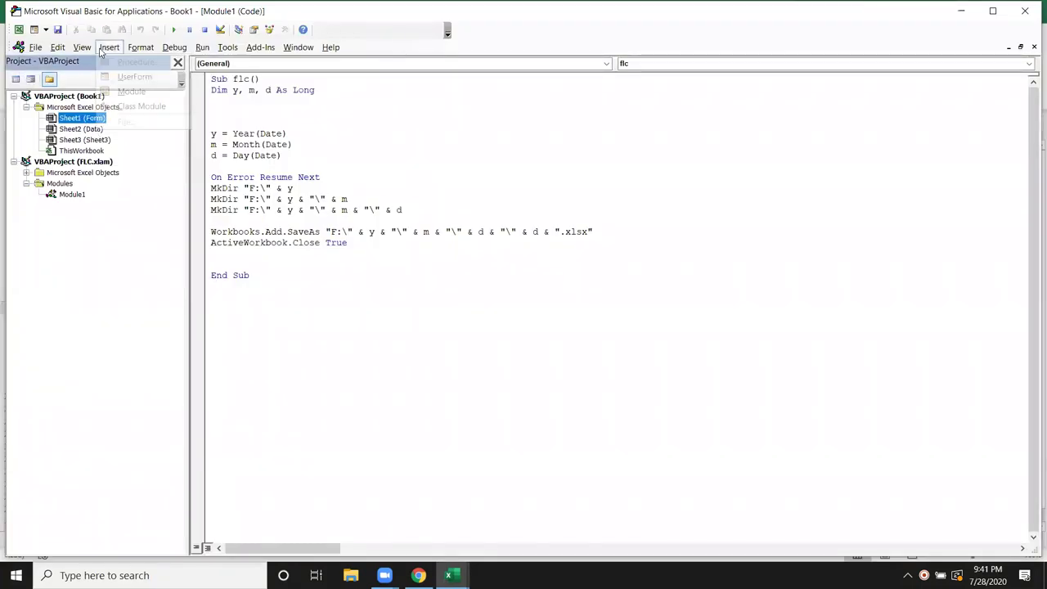
click(131, 91)
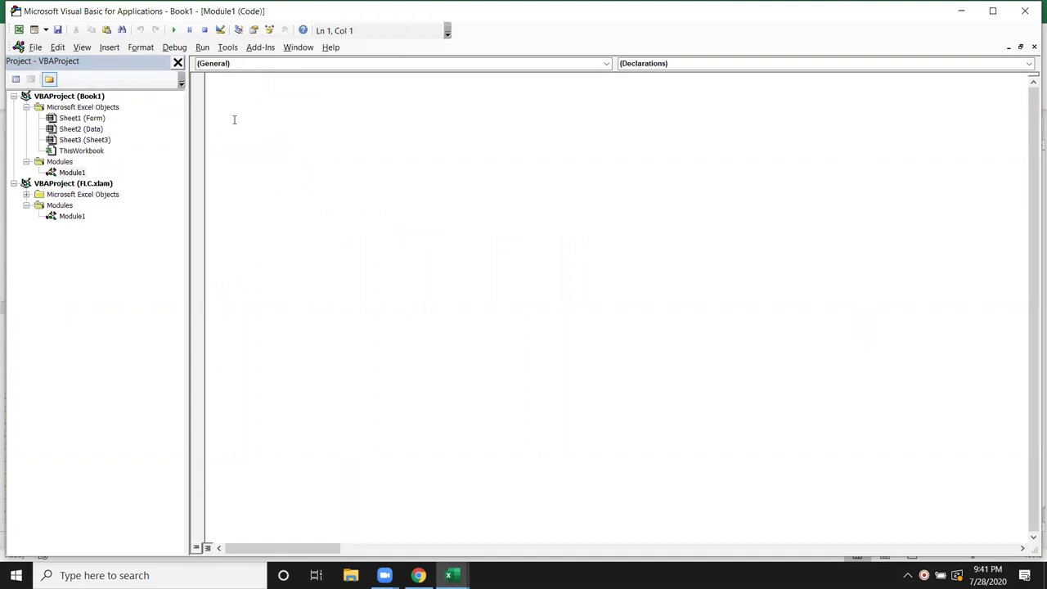
text(sub rr)
text(())
key(Return)
key(Return)
double_click(242, 79)
text(send)
click(231, 95)
key(Return)
key(Return)
key(Up)
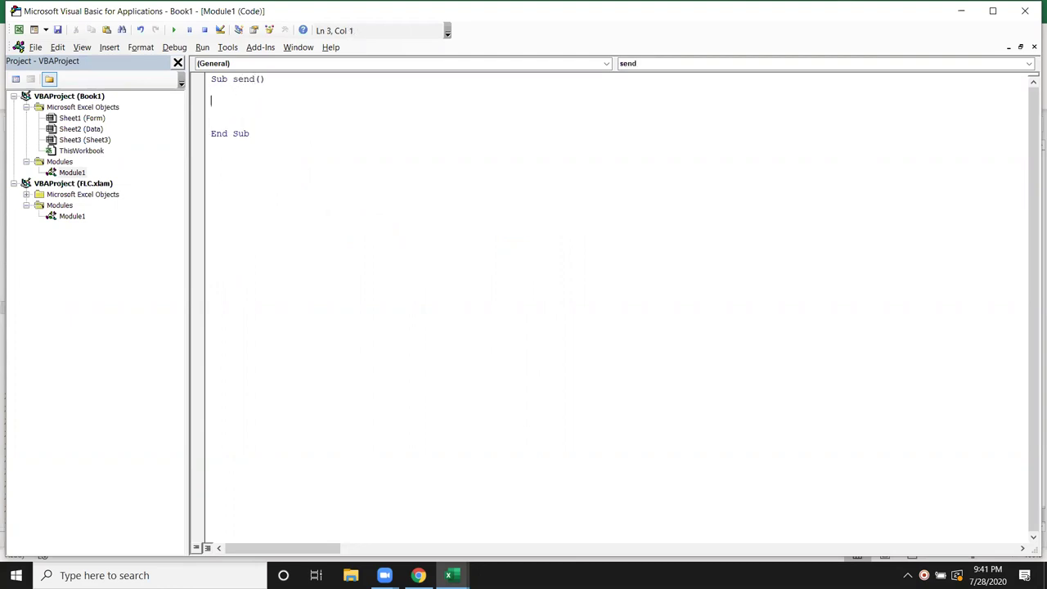
Write Range("a65000").End(xlUp).Offset(1,0).Value = Range("b2").Value inside send.
text(range()
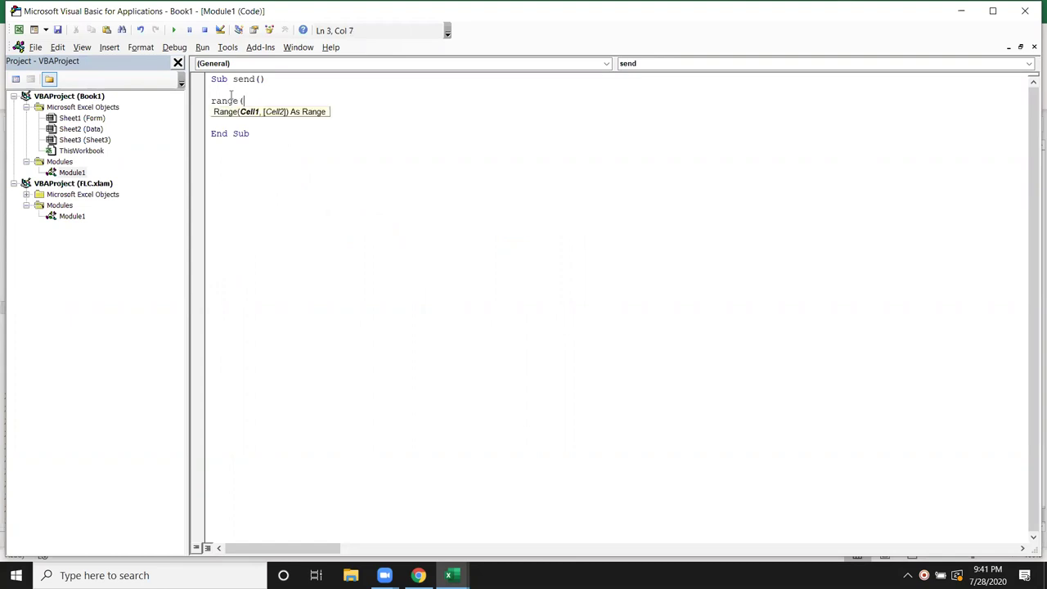
text("a65000").en)
key(Tab)
text(()
key(Down)
key(Down)
key(Down)
text())
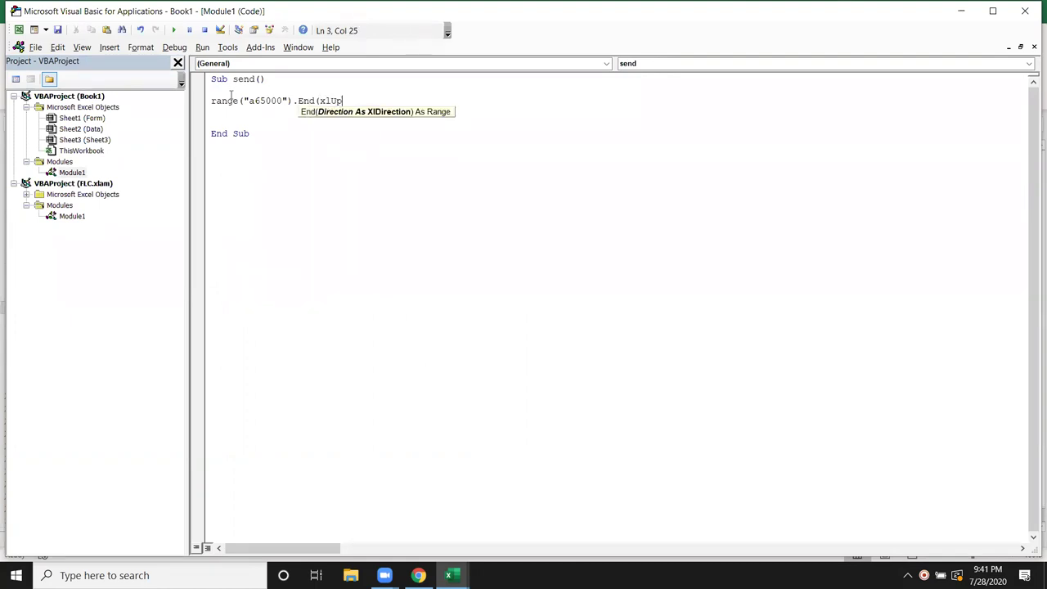
text(.of)
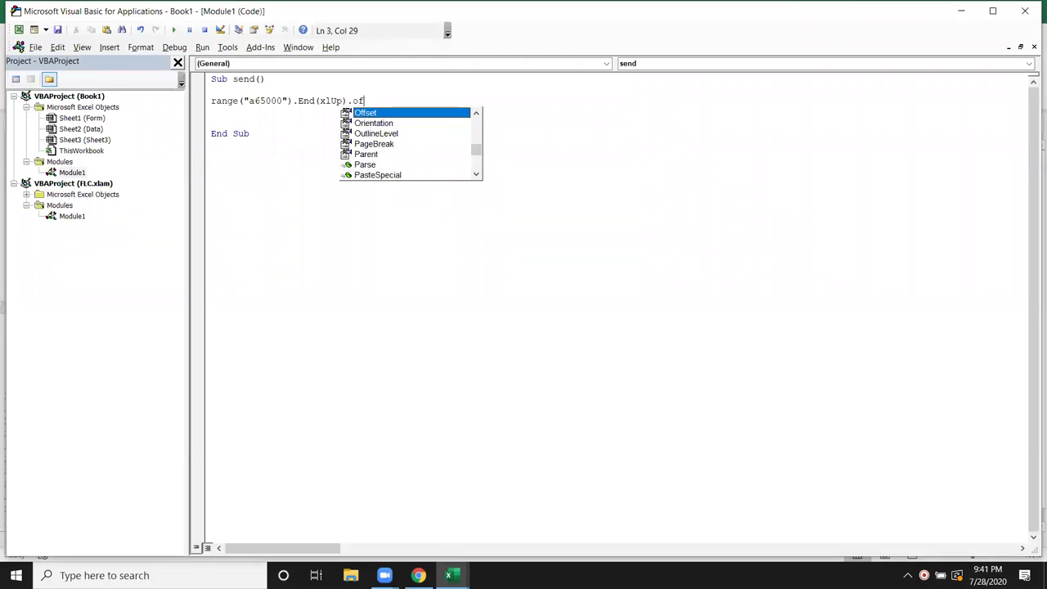
key(Tab)
text((1,0)
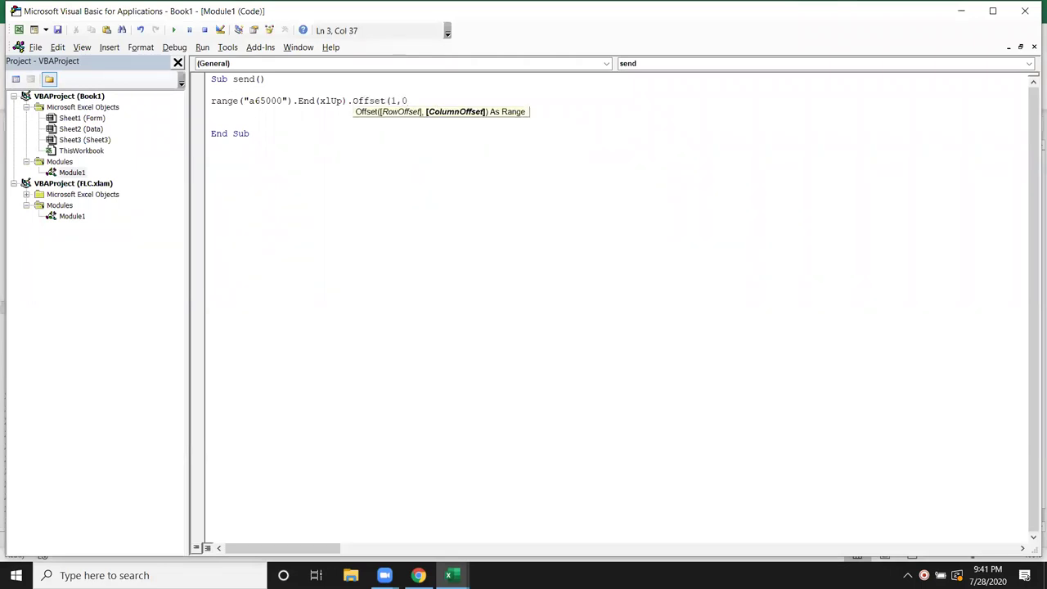
text().v)
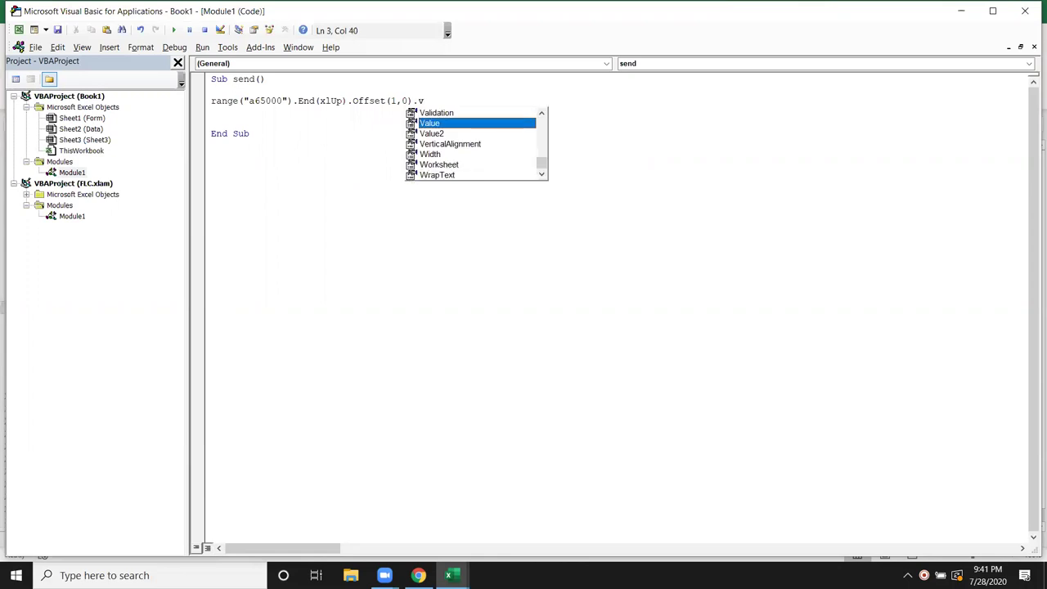
key(Tab)
text(=range("V)
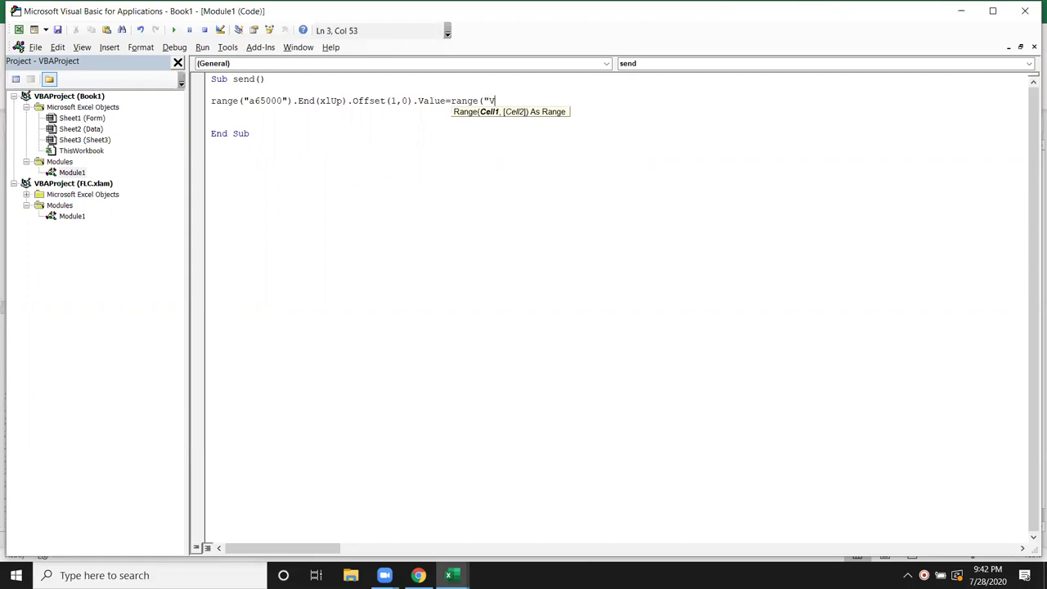
text(D)
key(BackSpace)
key(BackSpace)
text(b2")
text().valu)
key(Return)
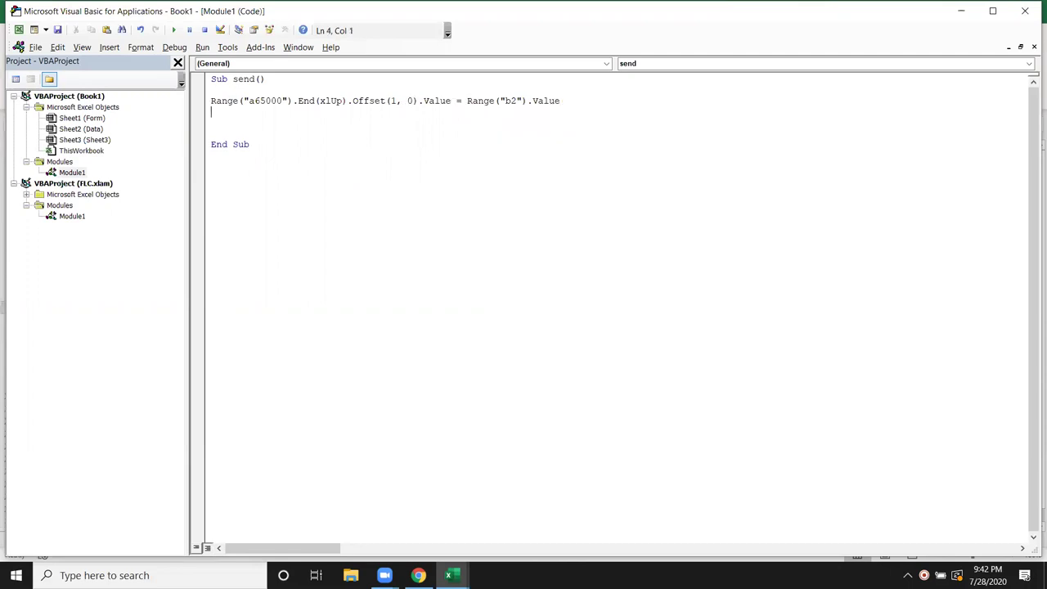
key(alt+F11)
Change the source cell to b3 and prefix the target Range with Sheets("Data").
click(107, 181)
key(alt+F11)
drag(511, 102, 516, 103)
key(BackSpace)
text(3)
click(453, 112)
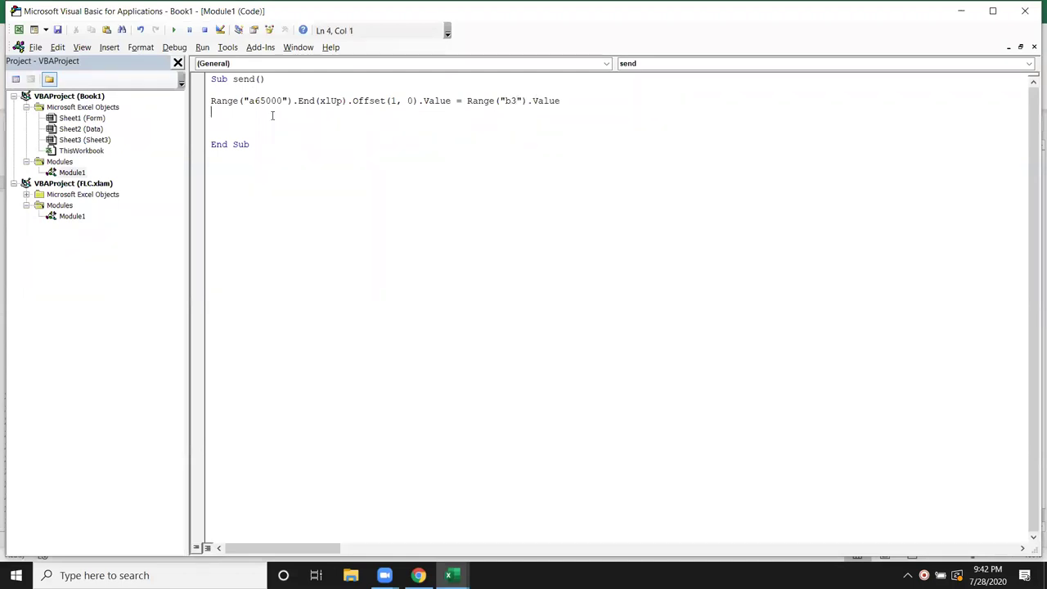
click(211, 100)
text(sheets()
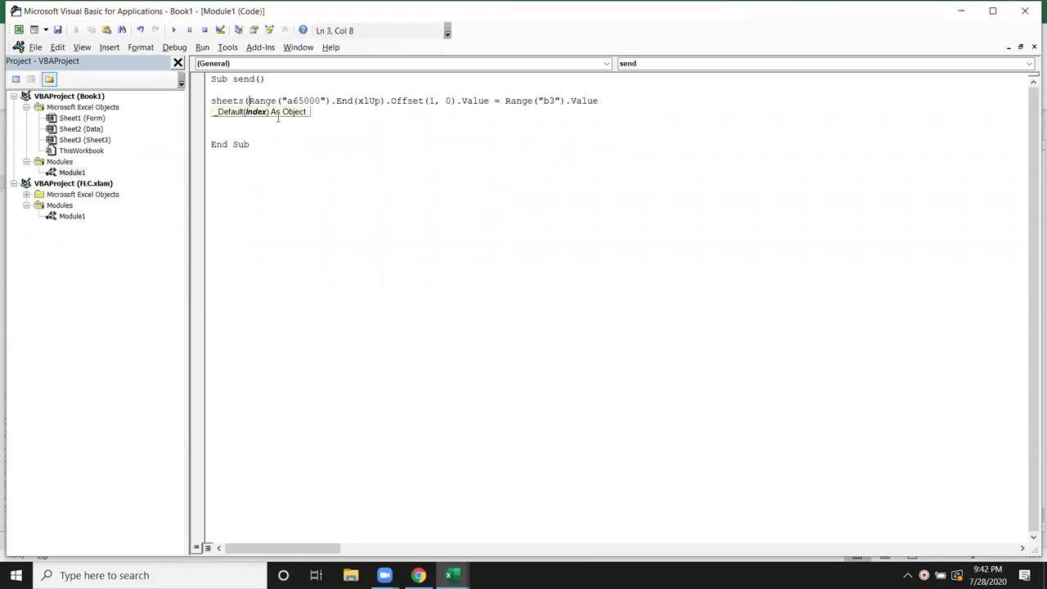
text("Data)
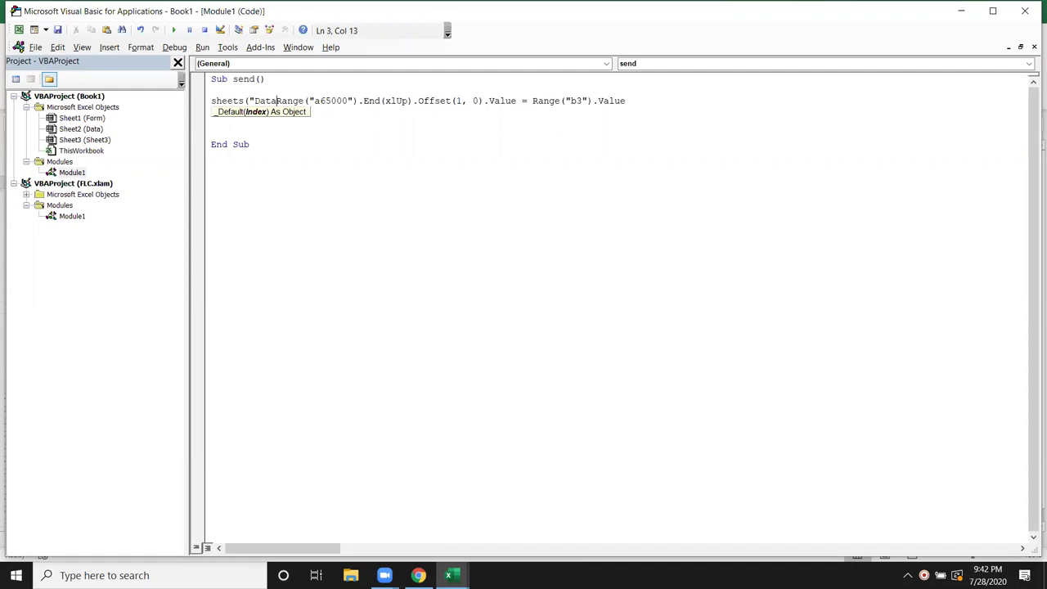
text(").)
click(292, 119)
click(333, 100)
Check the Data sheet and enter a sample name in cell A2.
key(alt+F11)
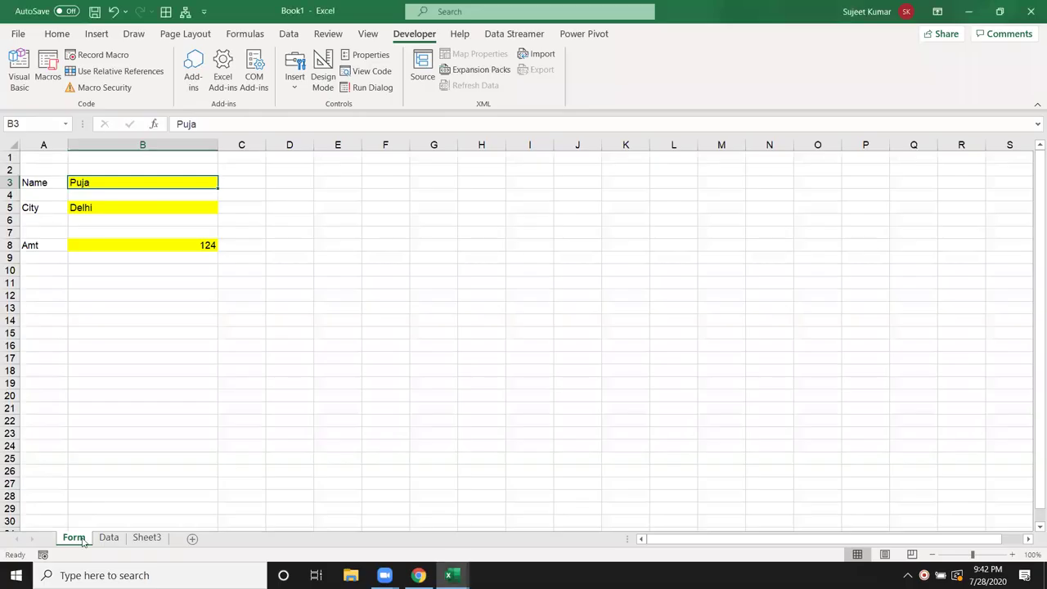
click(109, 538)
click(43, 518)
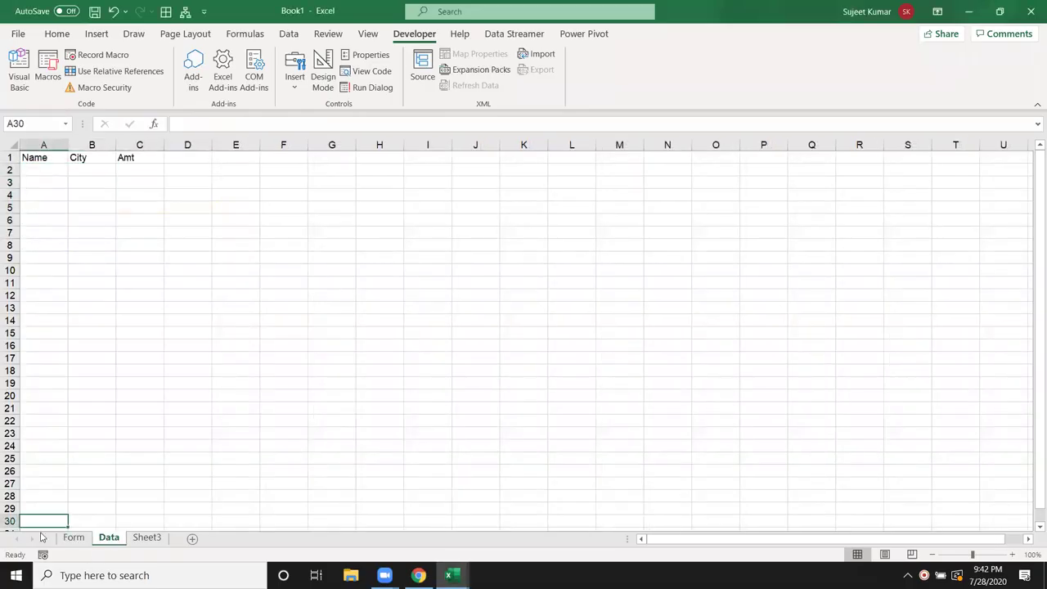
key(ctrl+Home)
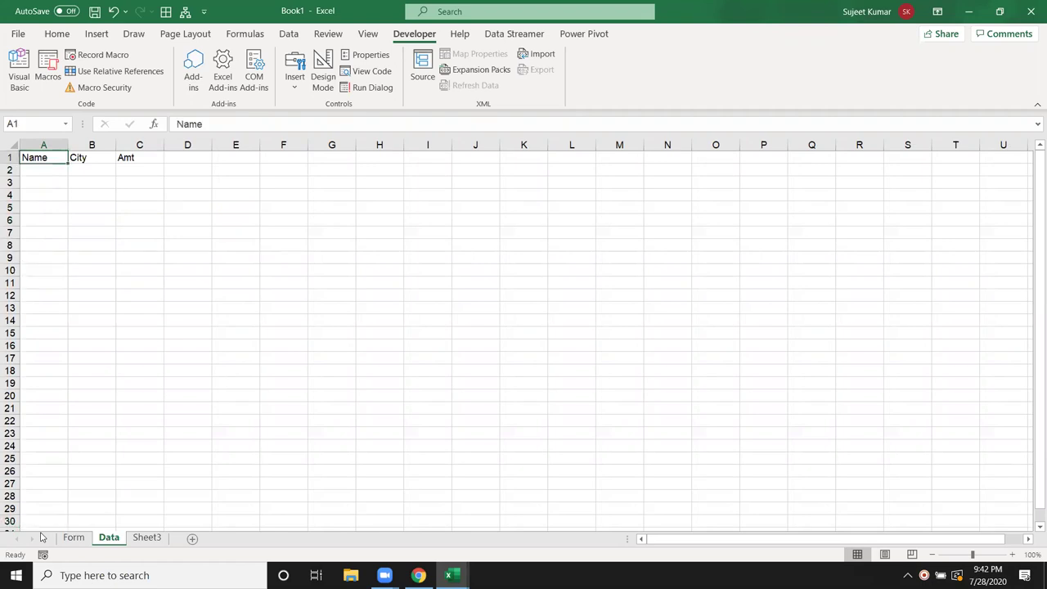
key(alt+F11)
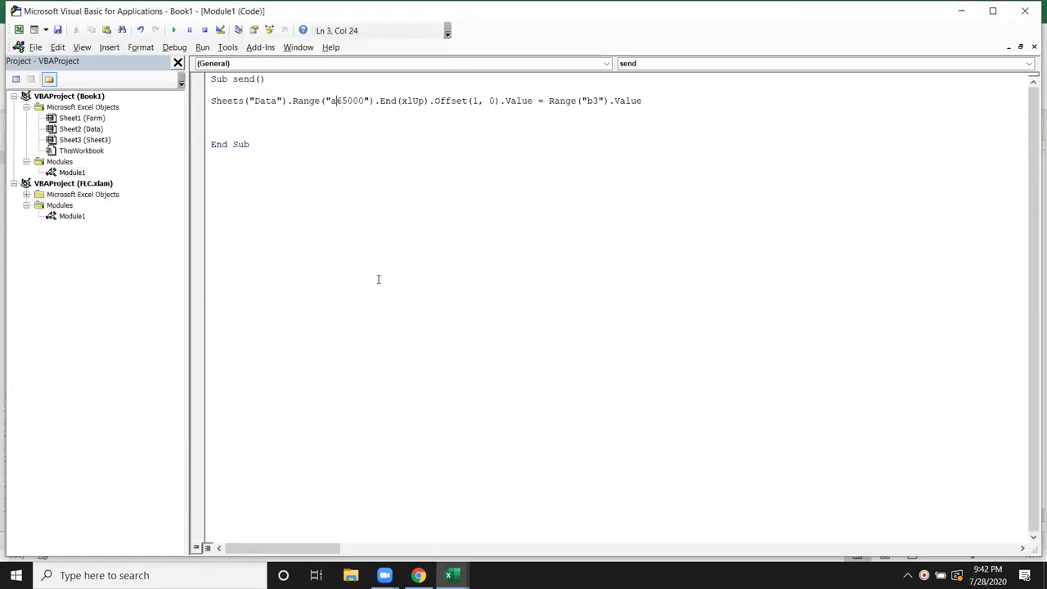
click(472, 100)
key(alt+F11)
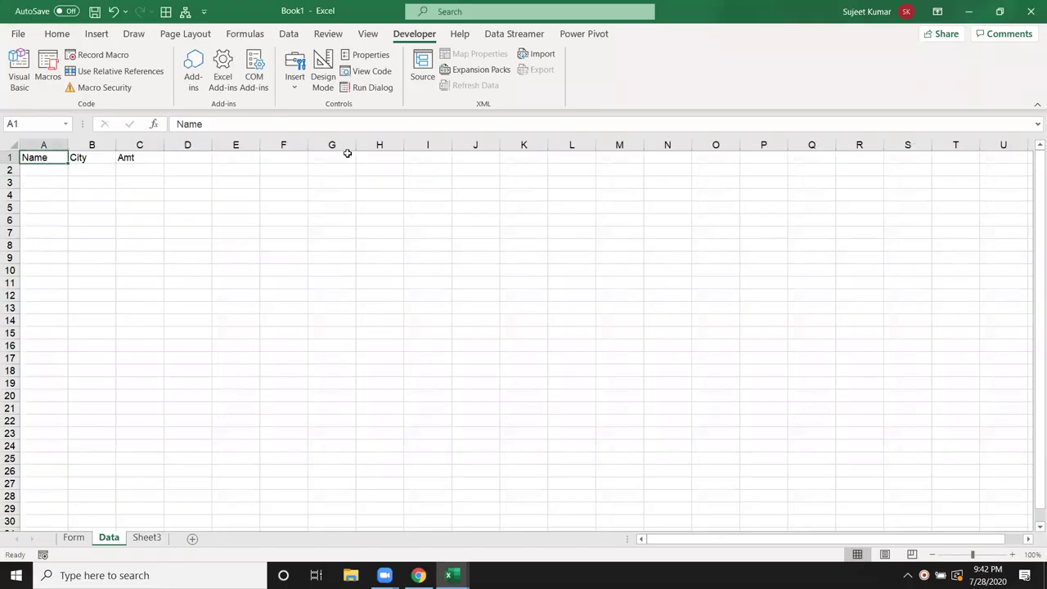
key(Down)
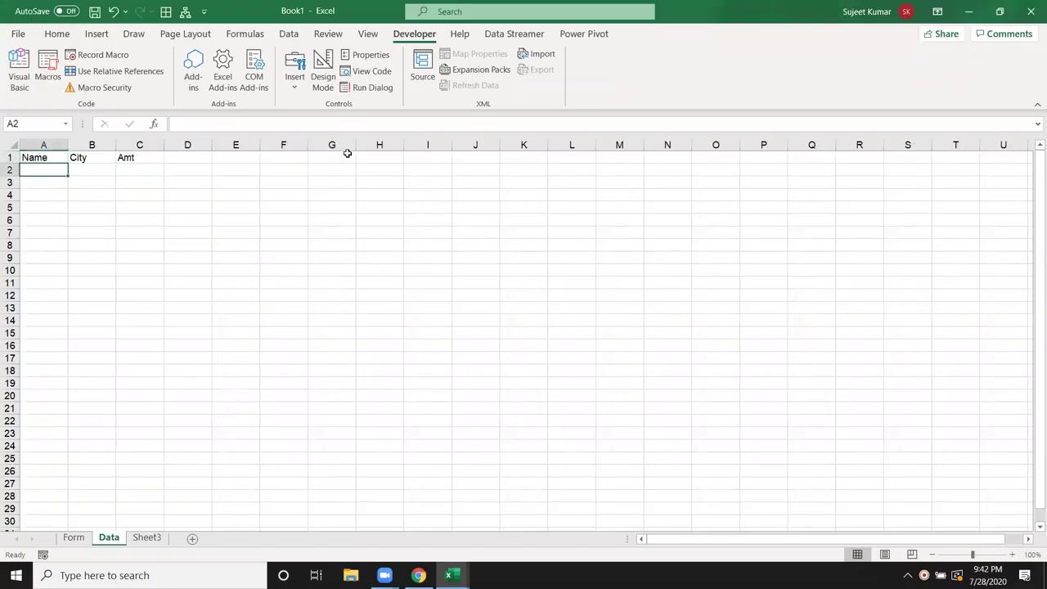
text(Puja)
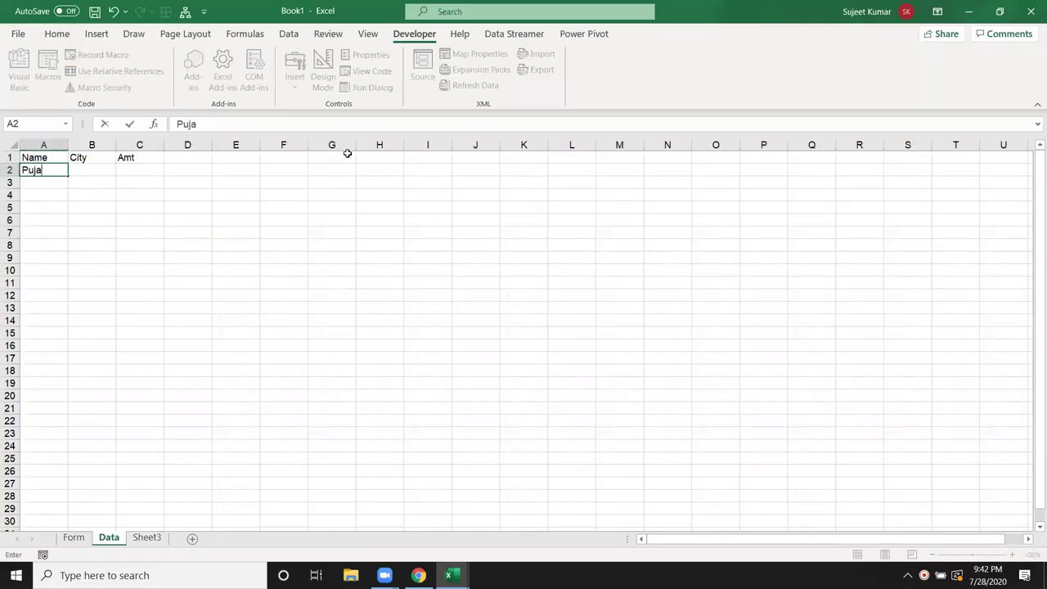
key(Return)
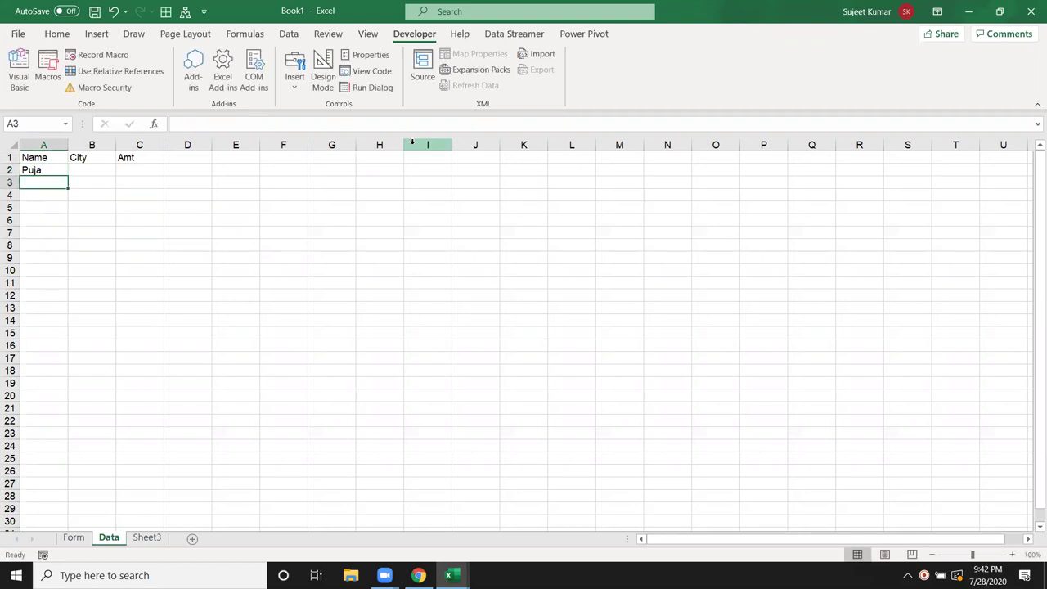
Review the Sheets("Data") reference in the code, then view the Form sheet.
key(alt+F11)
click(570, 158)
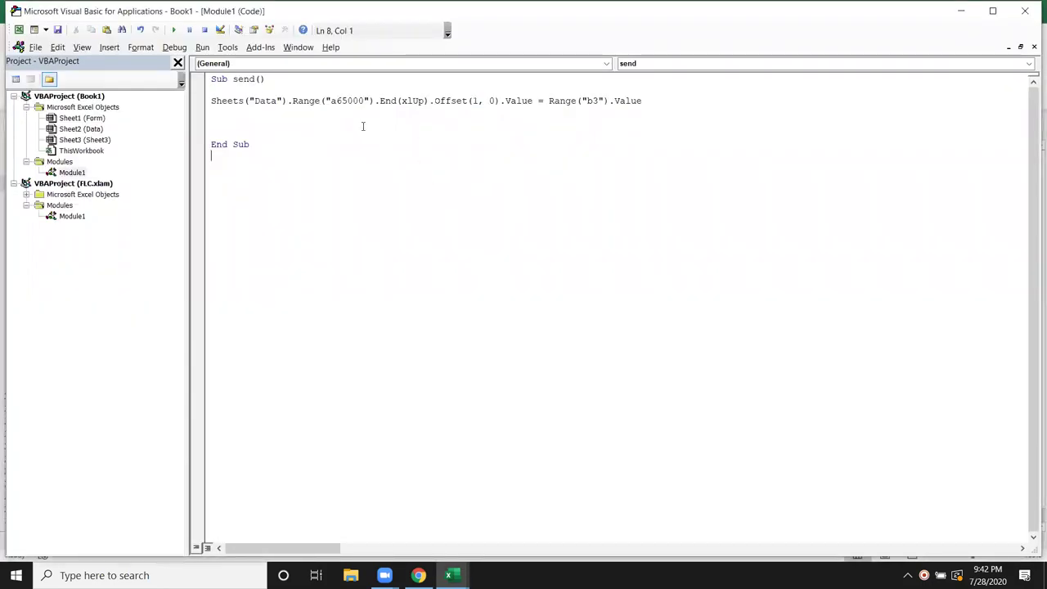
click(324, 101)
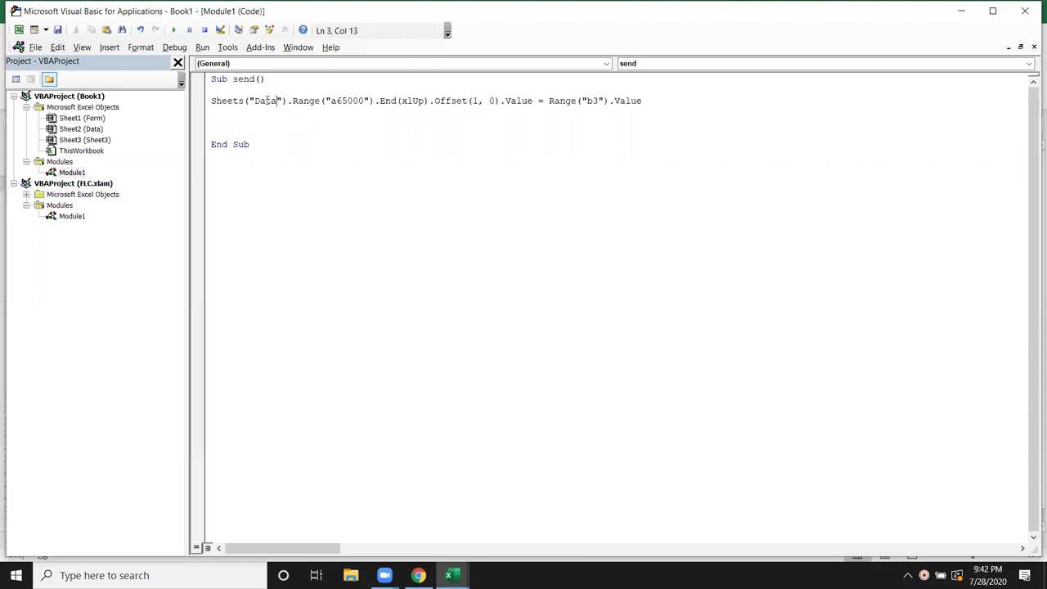
drag(276, 101, 226, 100)
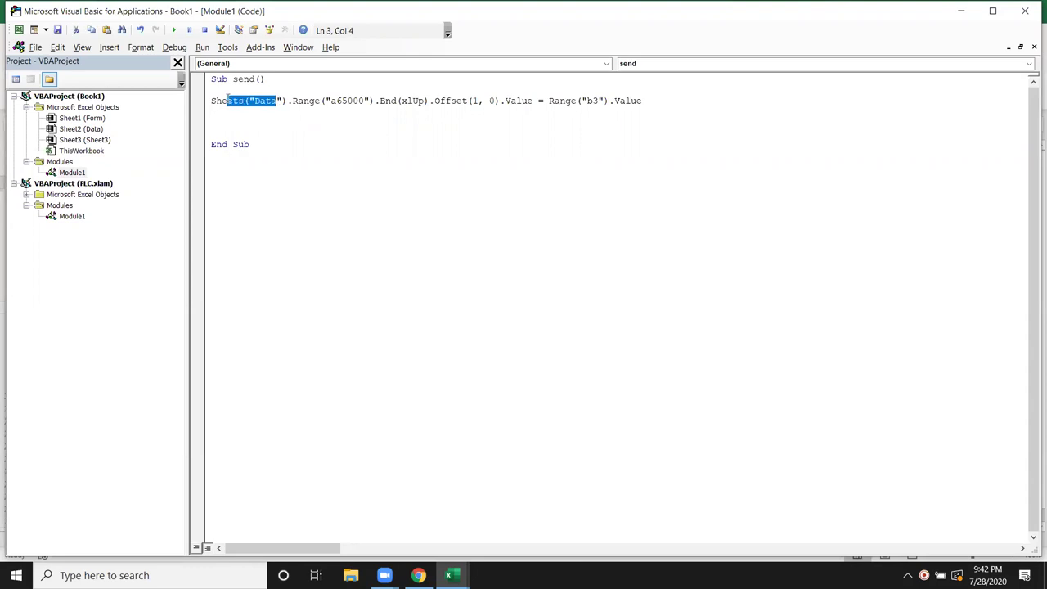
click(561, 101)
click(551, 100)
key(shift+Left)
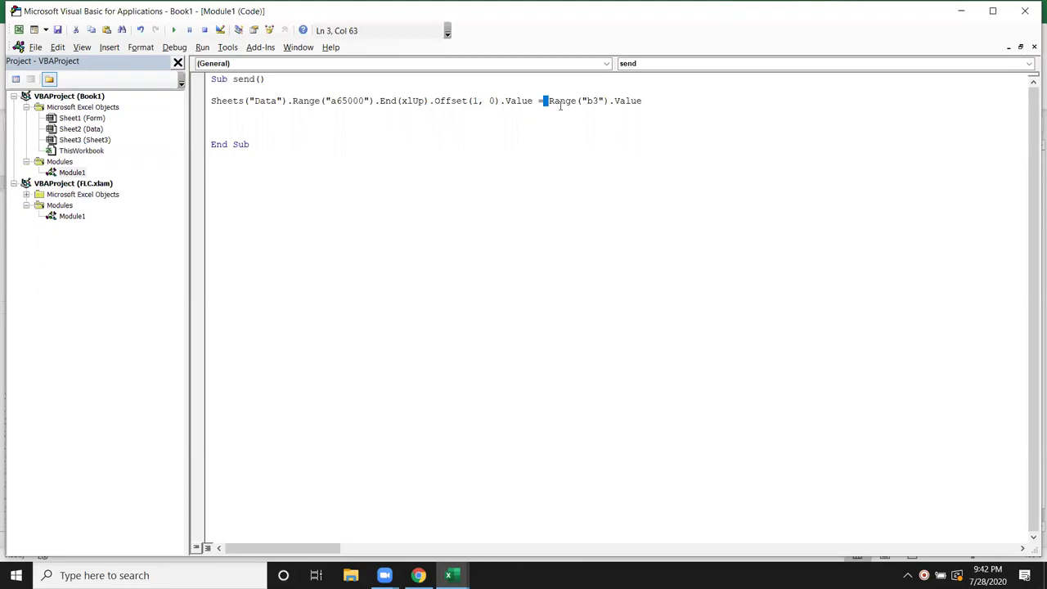
key(alt+F11)
click(74, 537)
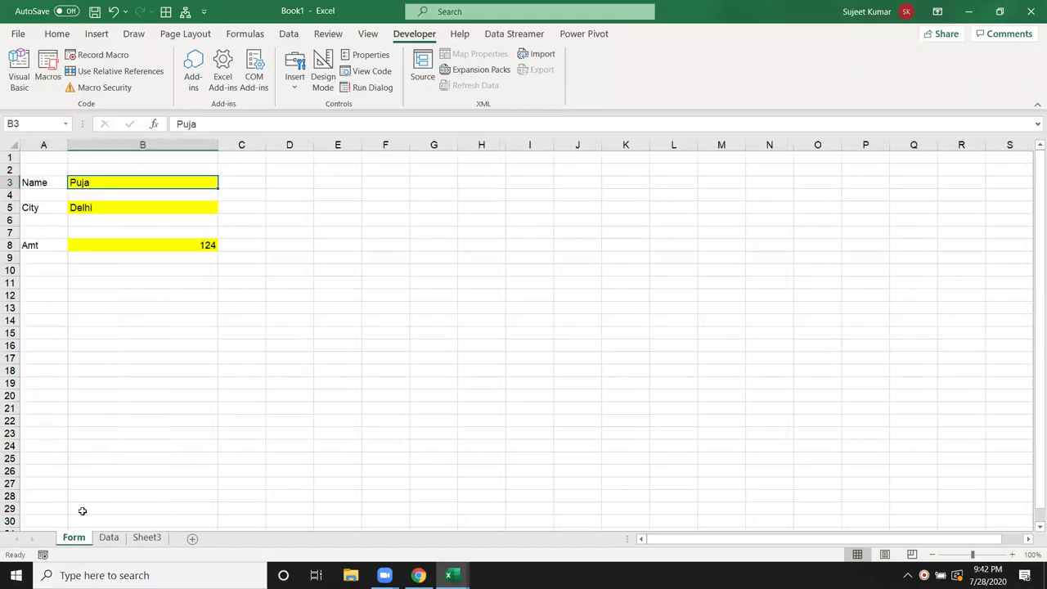
click(244, 271)
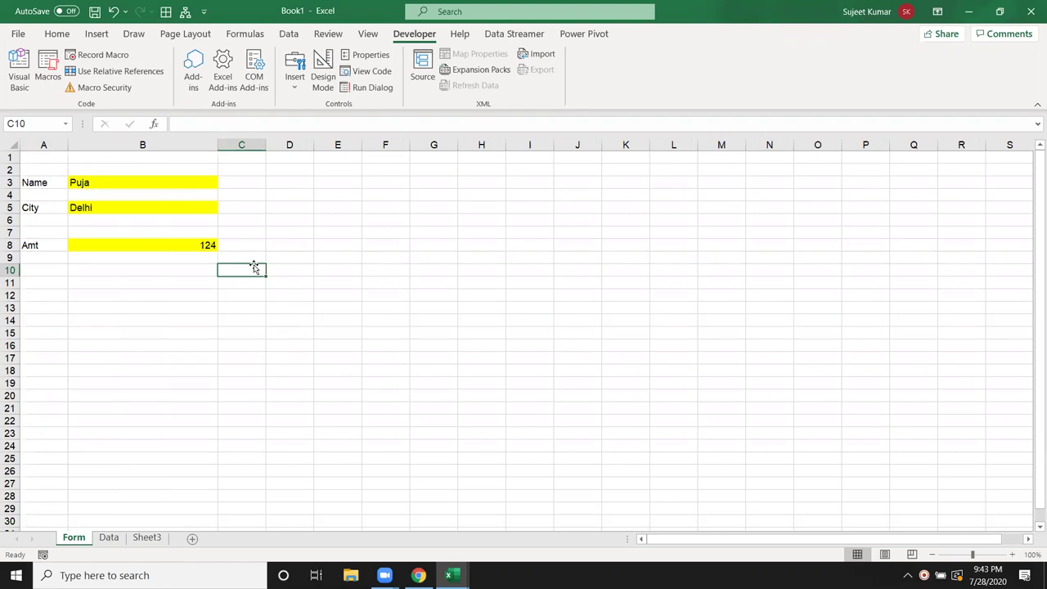
key(alt+F11)
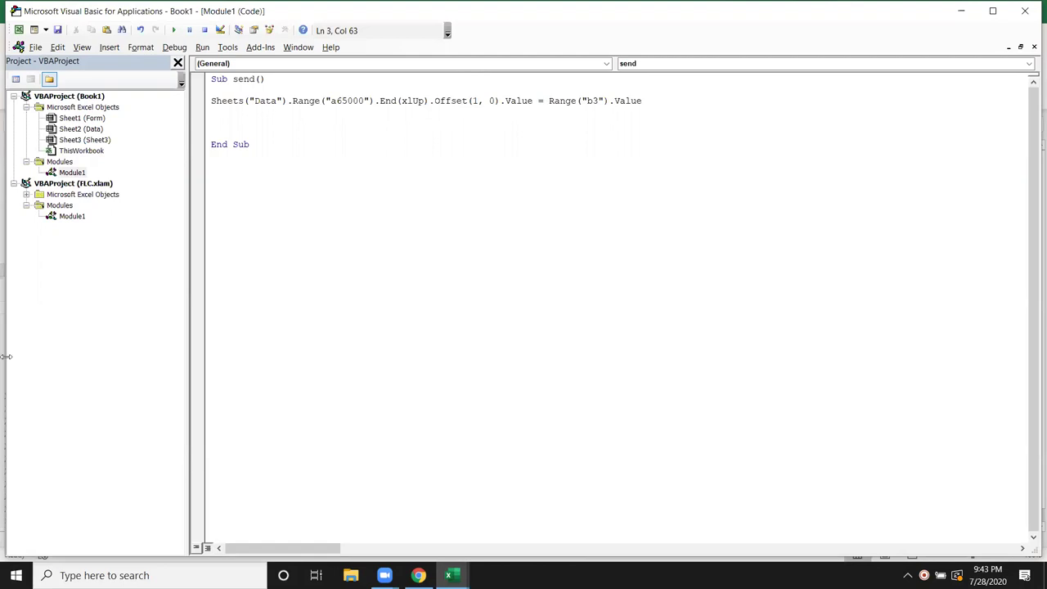
Qualify the source Range with Sheets("Form") by pasting and renaming the prefix.
mouse_move(291, 102)
mouse_down()
mouse_move(228, 111)
mouse_move(208, 100)
mouse_up()
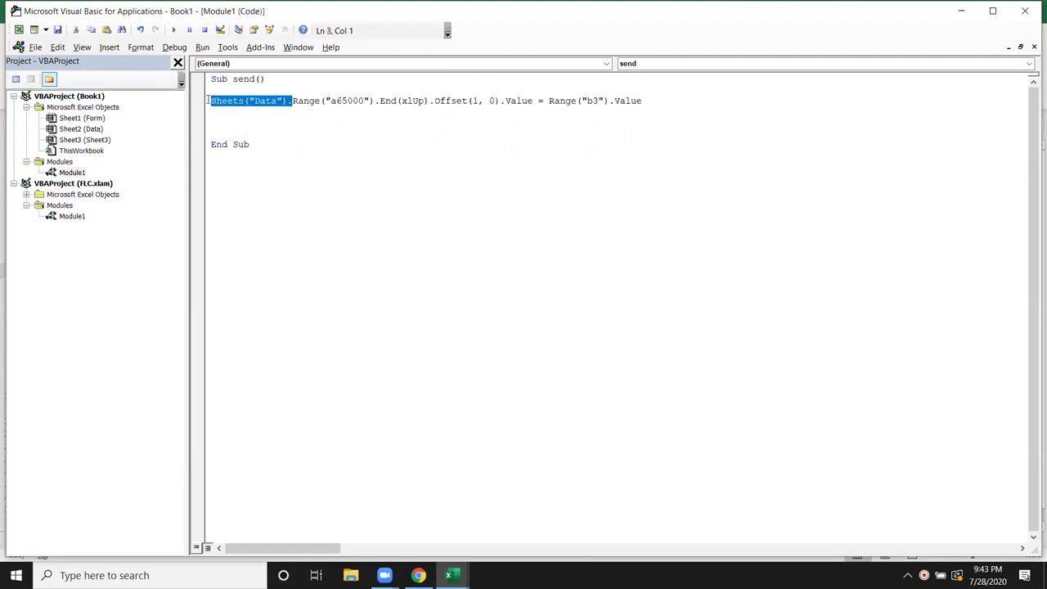
click(550, 101)
text(Sheets("Data").)
double_click(613, 106)
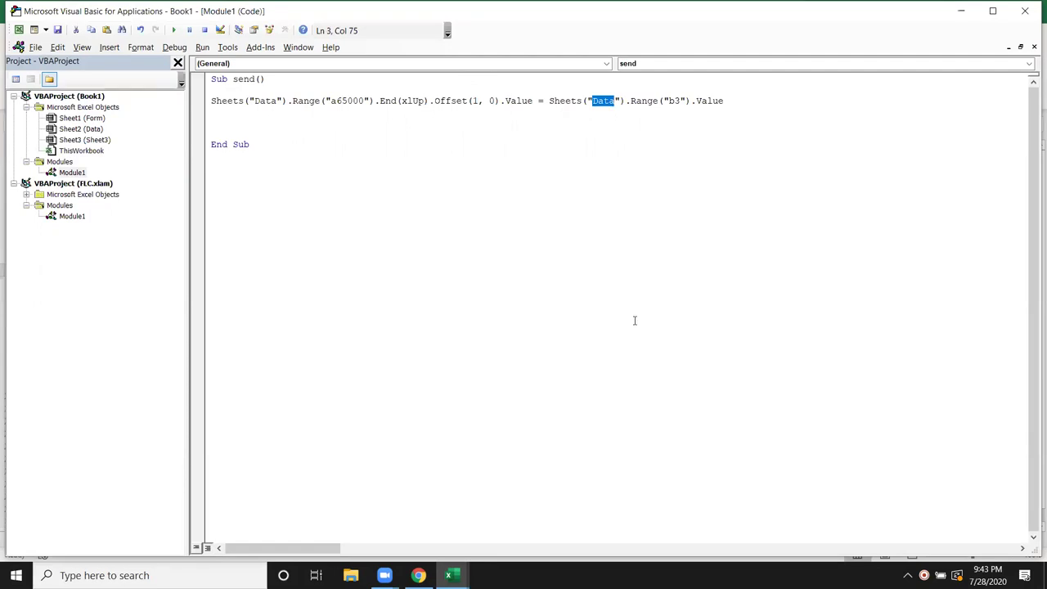
text(Fo)
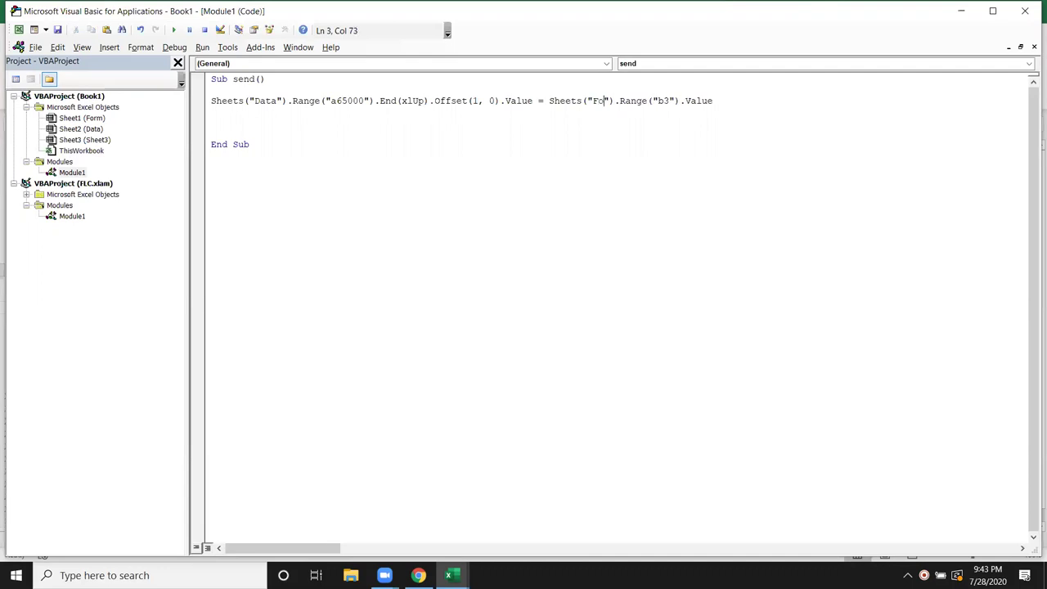
text(rm)
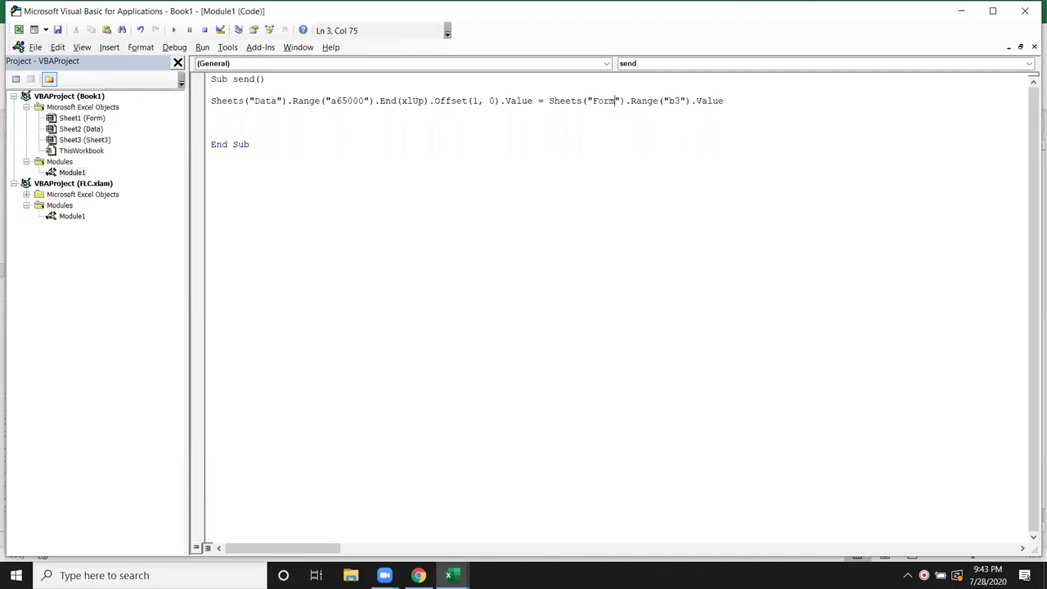
Duplicate the copy statement into two more lines below it.
click(412, 301)
click(222, 115)
key(shift+Up)
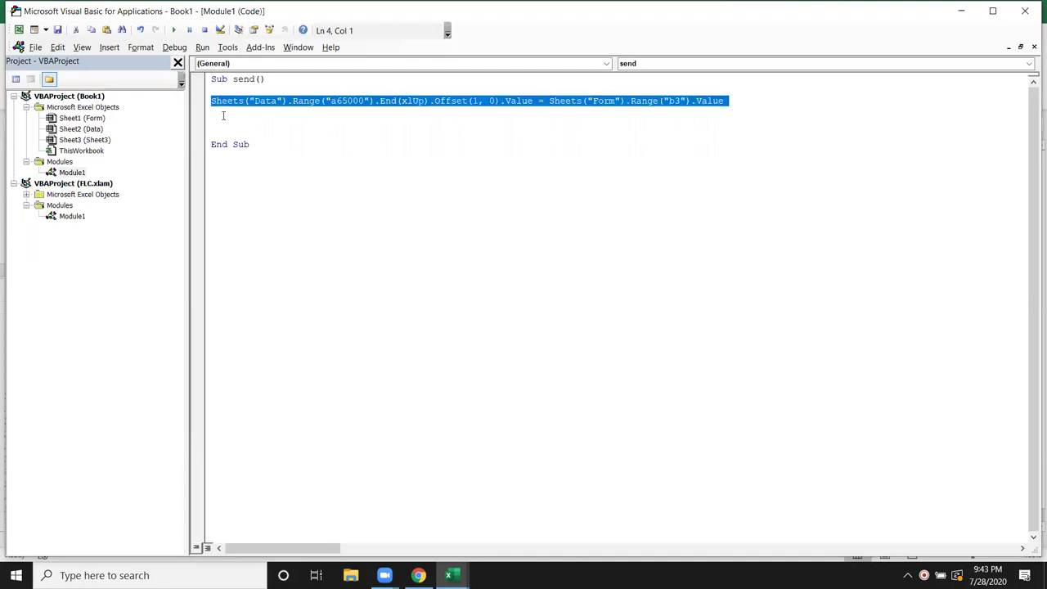
key(ctrl+c)
key(ctrl+v)
key(ctrl+v)
key(ctrl+v)
Set the second and third lines' offsets to (0,1) and (0,2).
click(473, 111)
key(Delete)
text(0)
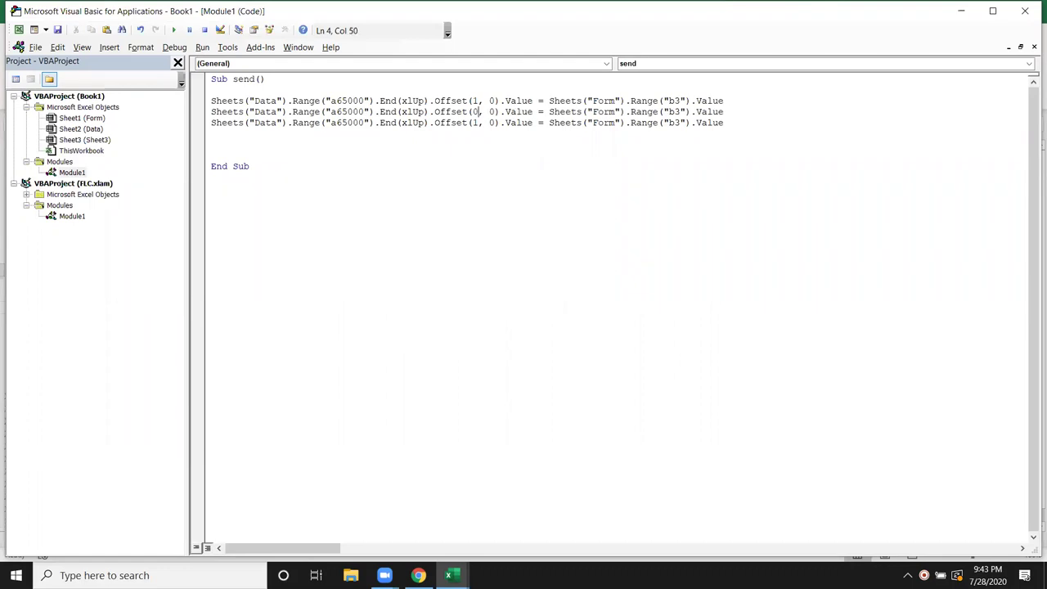
key(Right)
key(Delete)
text(1)
click(489, 123)
click(478, 122)
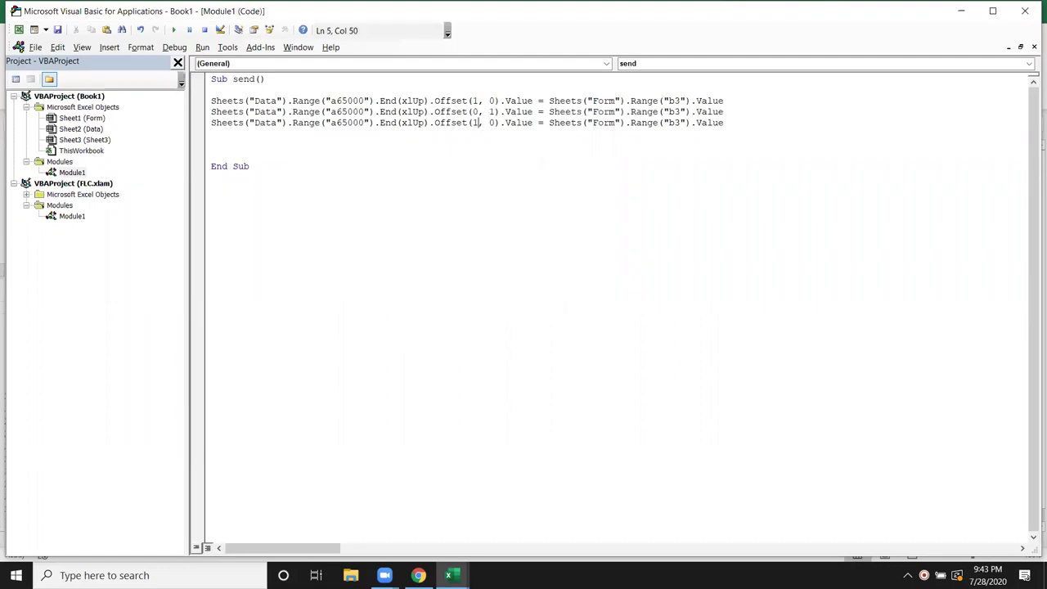
click(472, 123)
key(Delete)
text(0)
key(Right)
key(Right)
key(Delete)
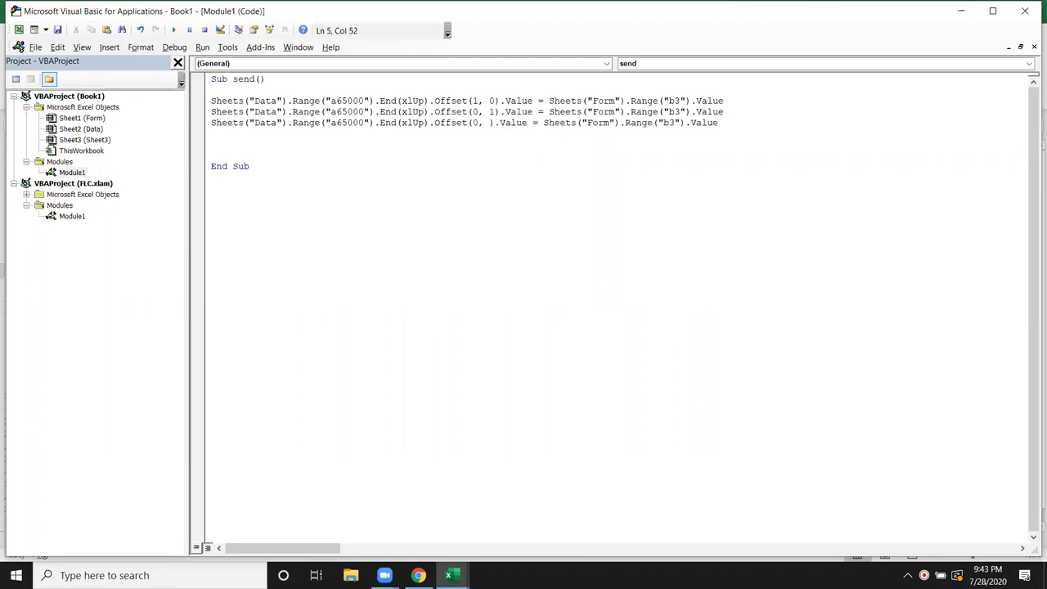
text(2)
Change the second and third lines' source cells to b5 and b8.
click(679, 111)
key(BackSpace)
text(5)
key(Down)
key(BackSpace)
text(8)
click(563, 156)
On the Data sheet, locate the last filled entry in column A.
key(alt+F11)
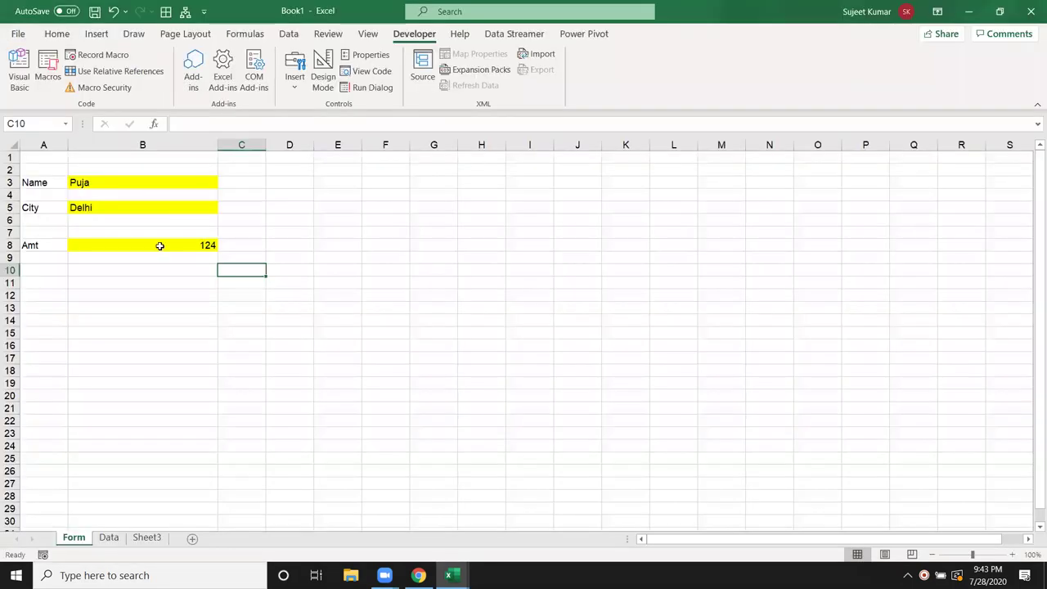
click(114, 540)
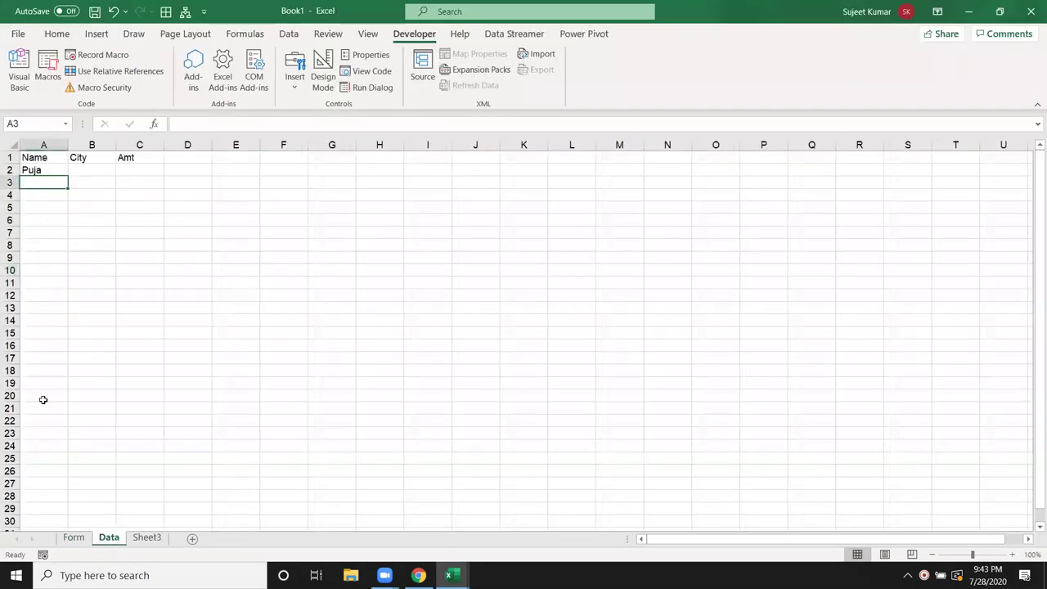
click(37, 522)
key(ctrl+Up)
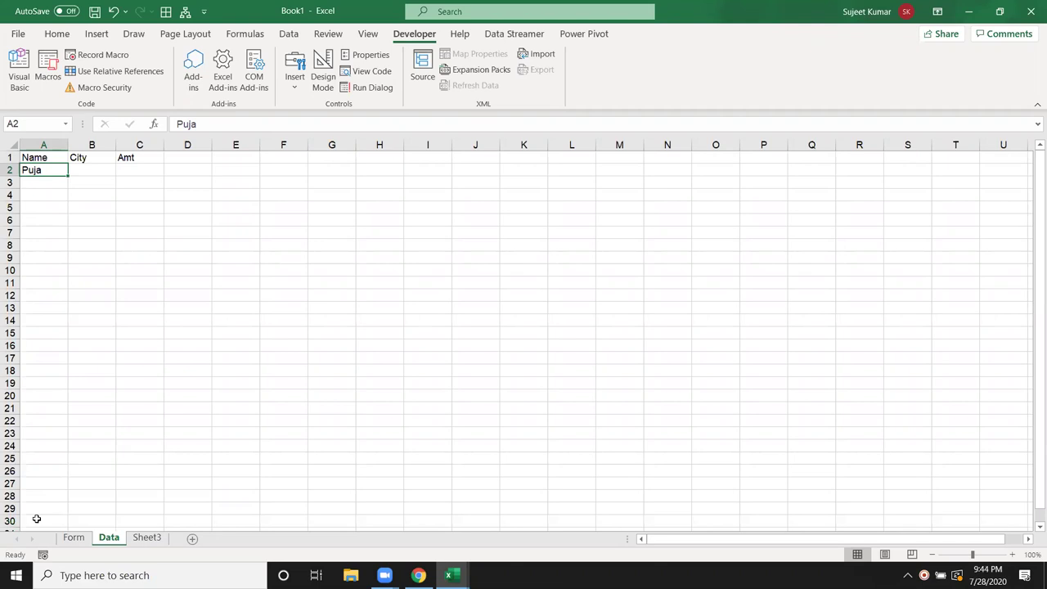
key(Right)
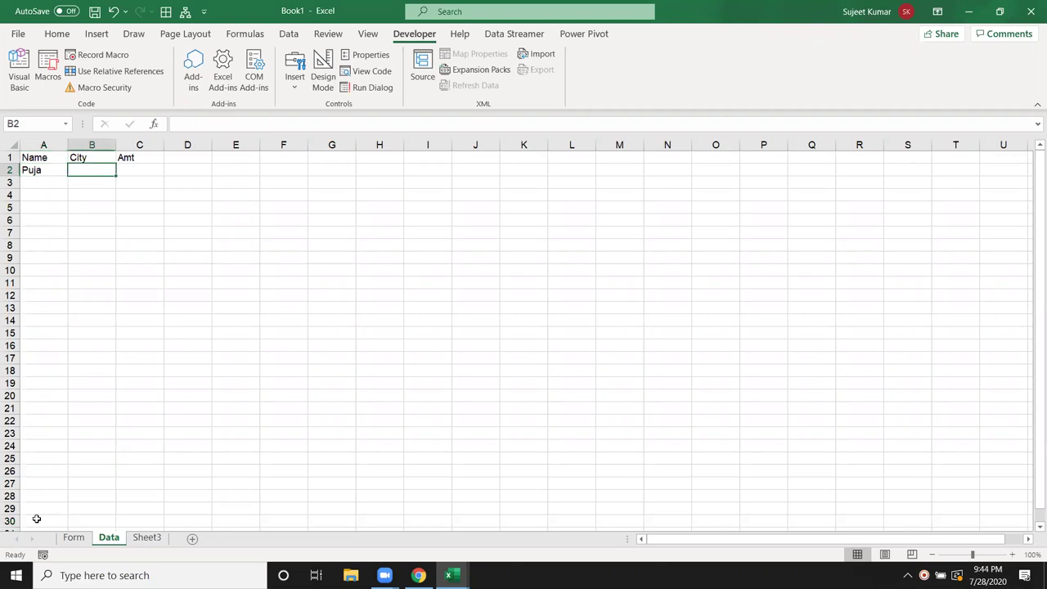
Delete the test name in cell A2, then go back to the Form sheet.
click(37, 519)
key(ctrl+Up)
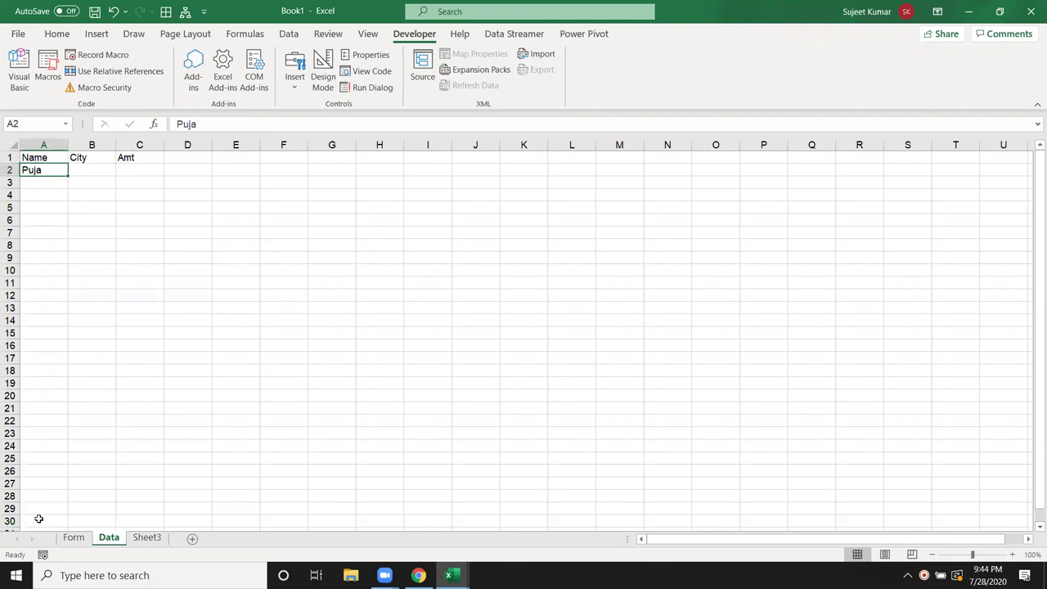
key(Right)
key(Right)
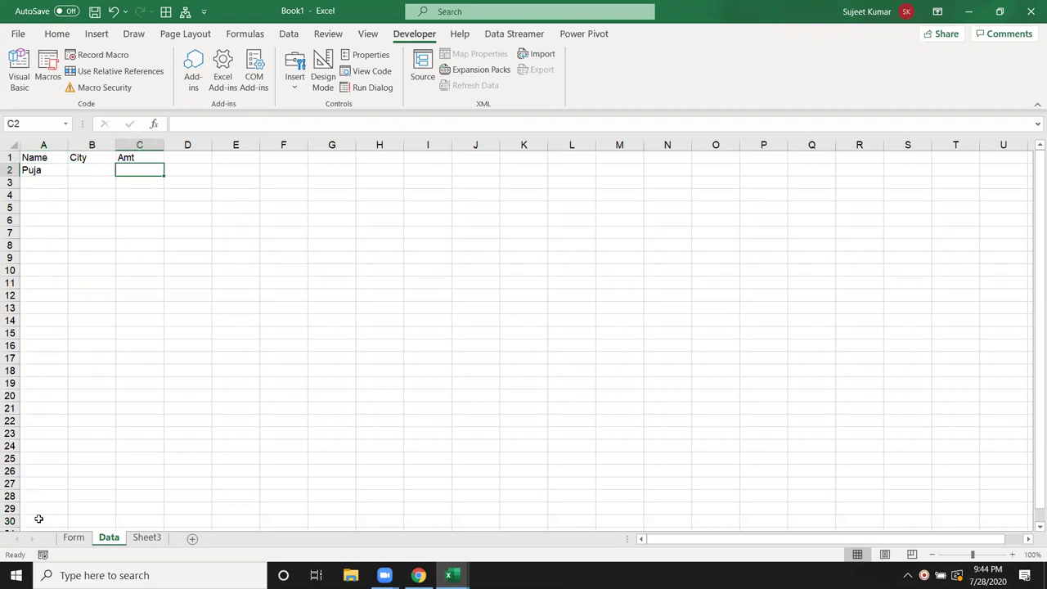
key(Left)
key(Left)
key(Delete)
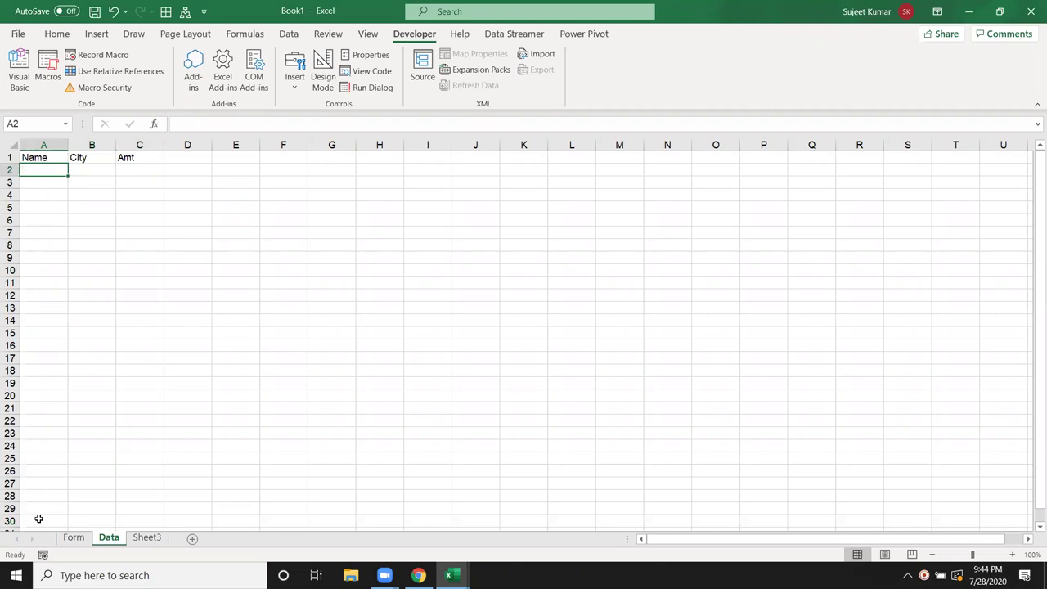
click(72, 539)
click(298, 320)
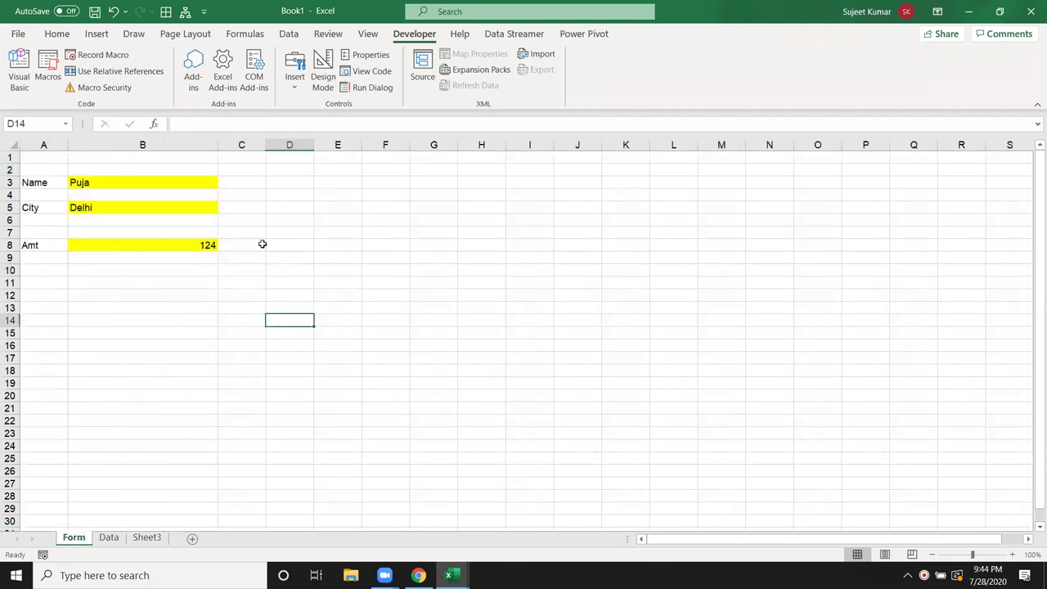
Draw a push button below the form around D11 and assign it the send macro.
click(295, 81)
click(288, 123)
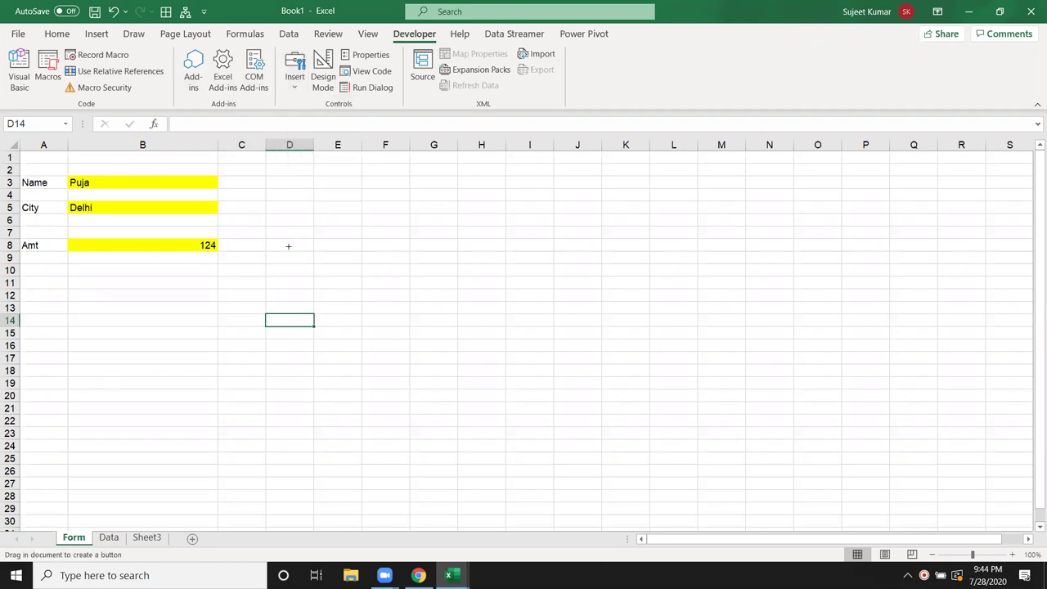
drag(279, 268, 376, 291)
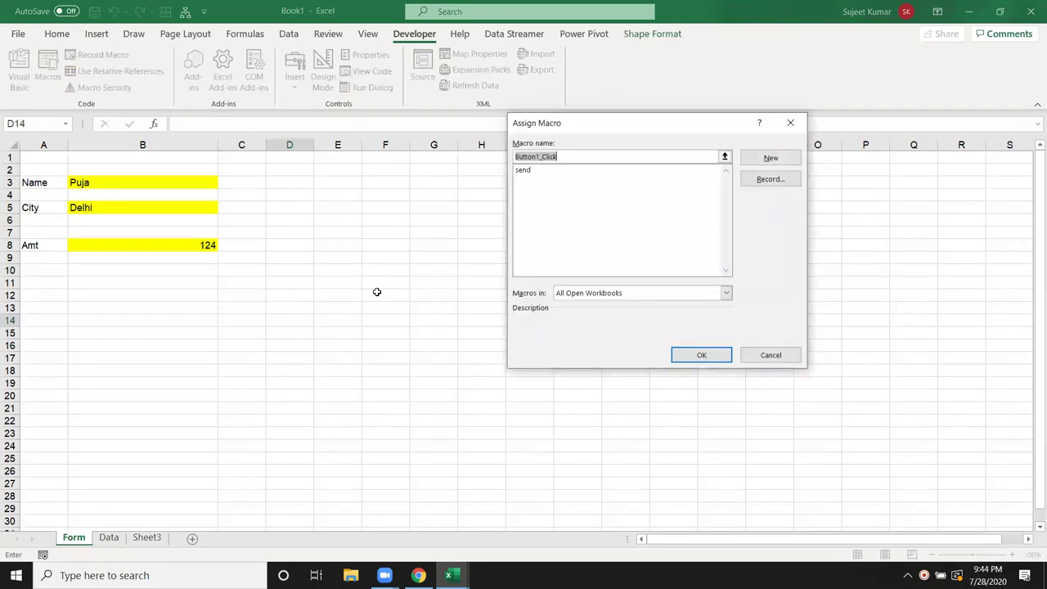
click(530, 171)
click(701, 355)
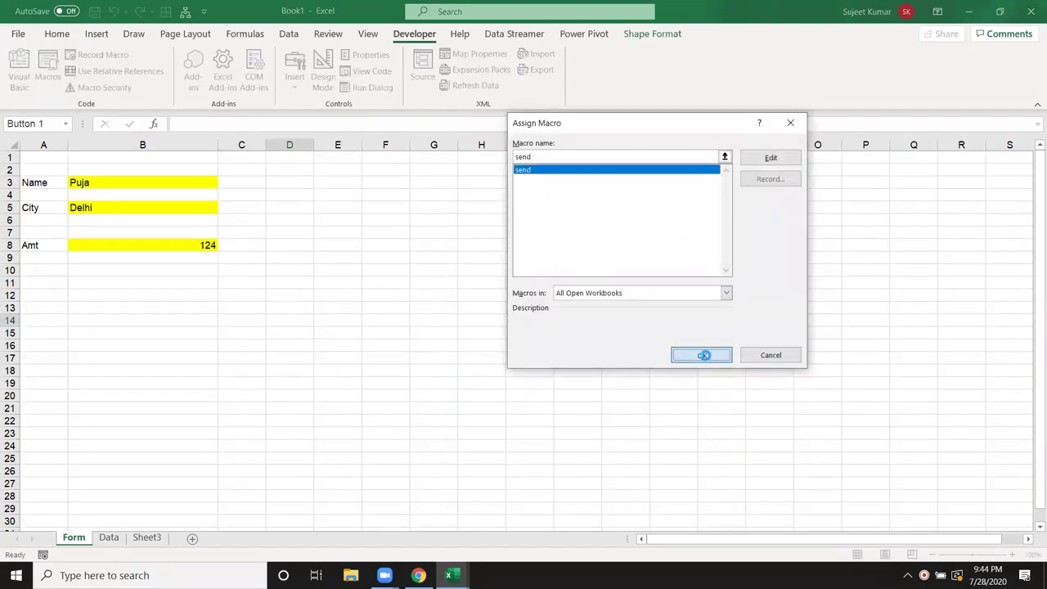
Rename the button's label from Button 1 to Send.
click(337, 279)
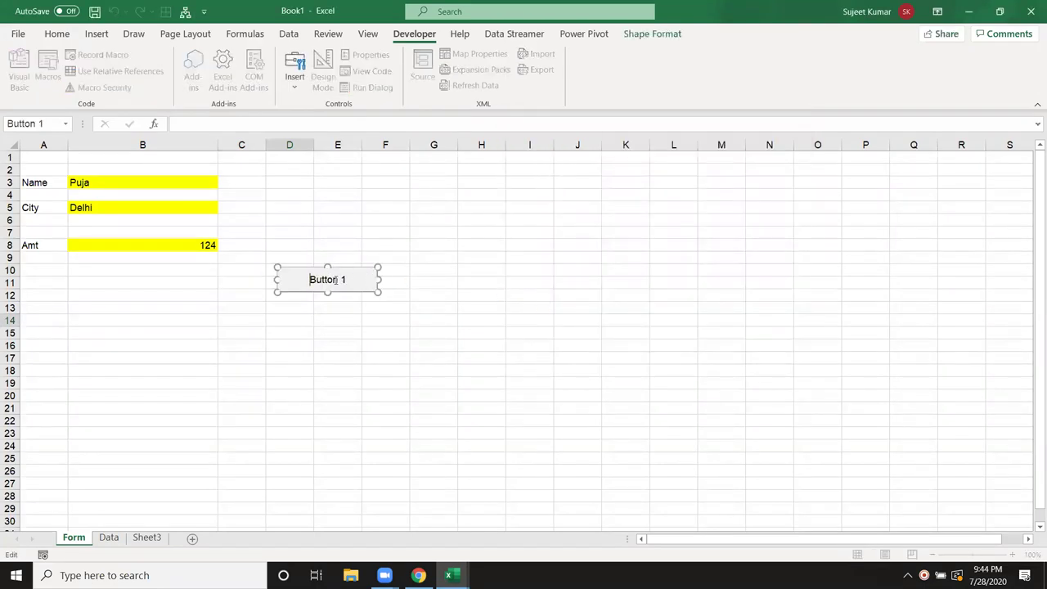
key(BackSpace)
key(BackSpace)
key(BackSpace)
key(BackSpace)
key(BackSpace)
key(BackSpace)
key(BackSpace)
key(BackSpace)
text(Send)
click(304, 363)
click(280, 320)
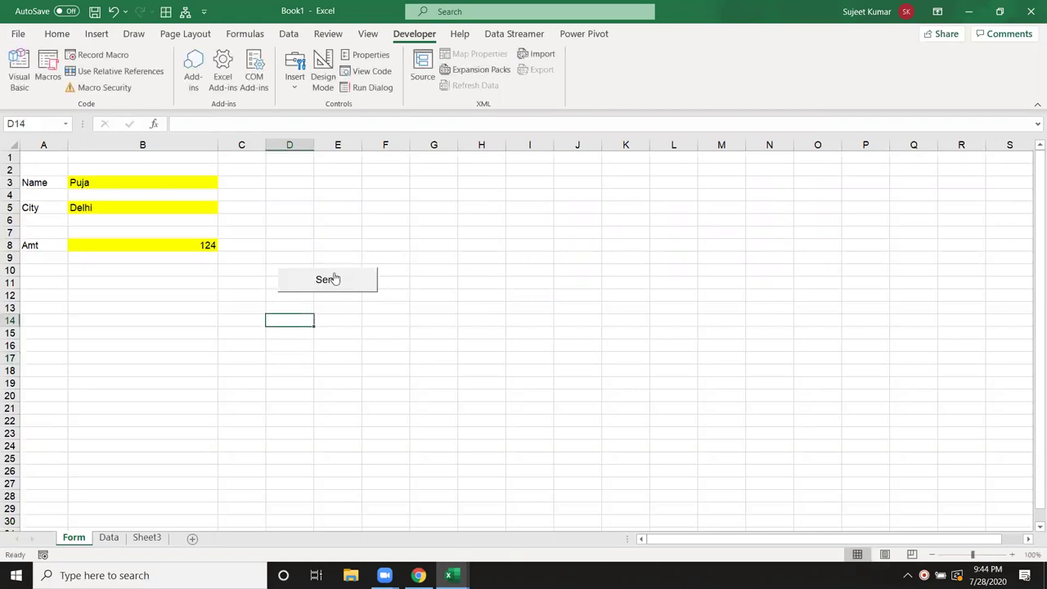
Test the Send button, check the transferred values on Data, and review inputs B3:B8.
click(334, 279)
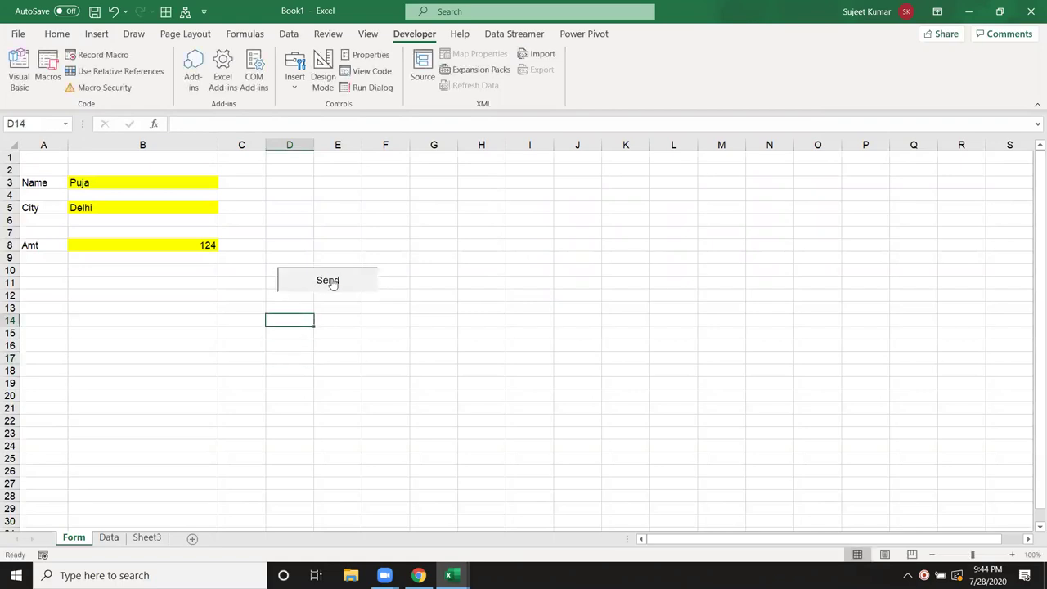
click(117, 543)
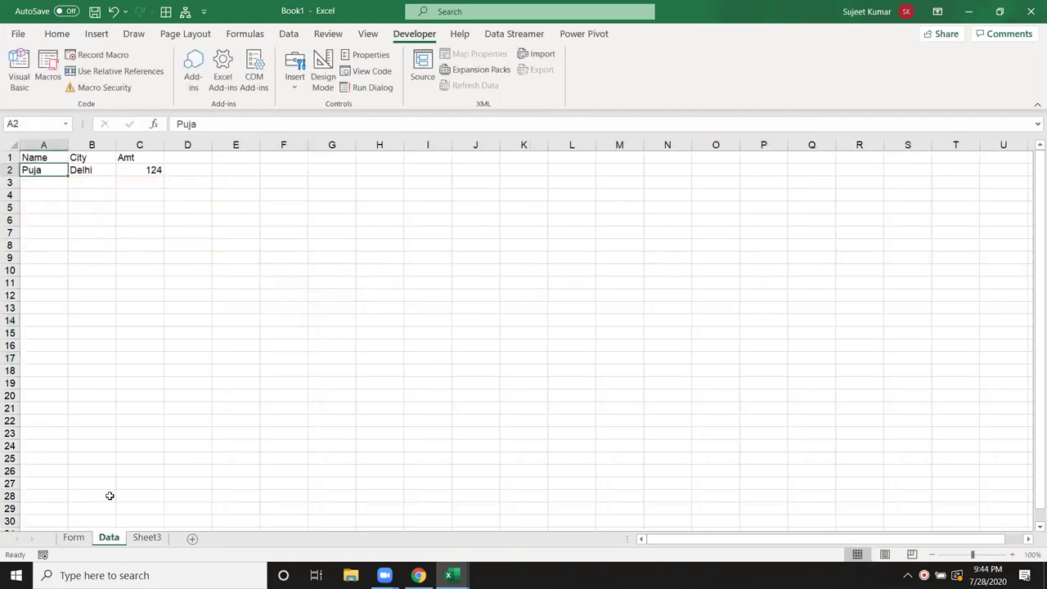
click(83, 543)
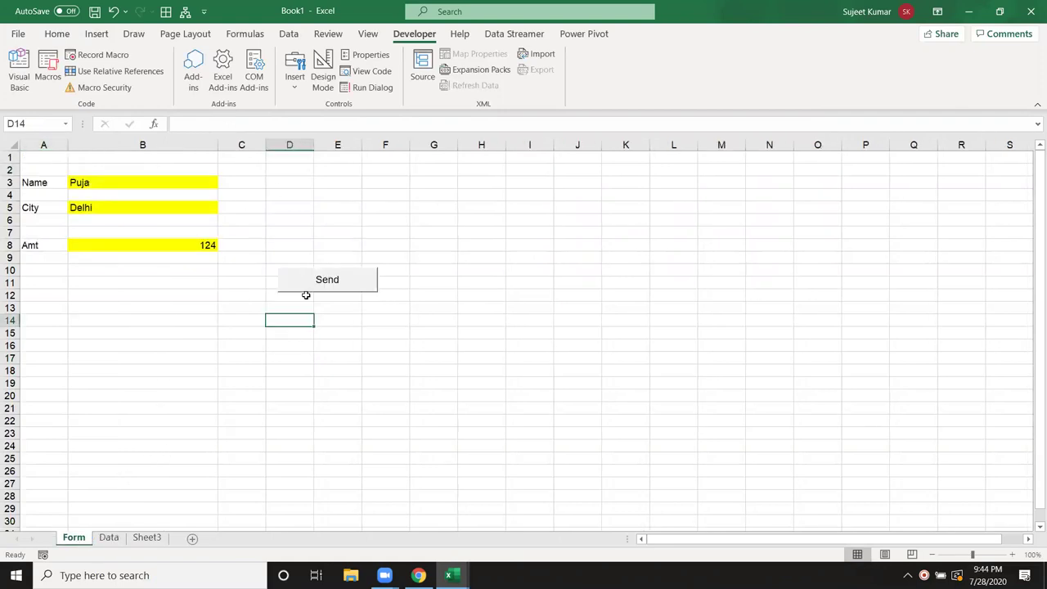
drag(210, 246, 187, 184)
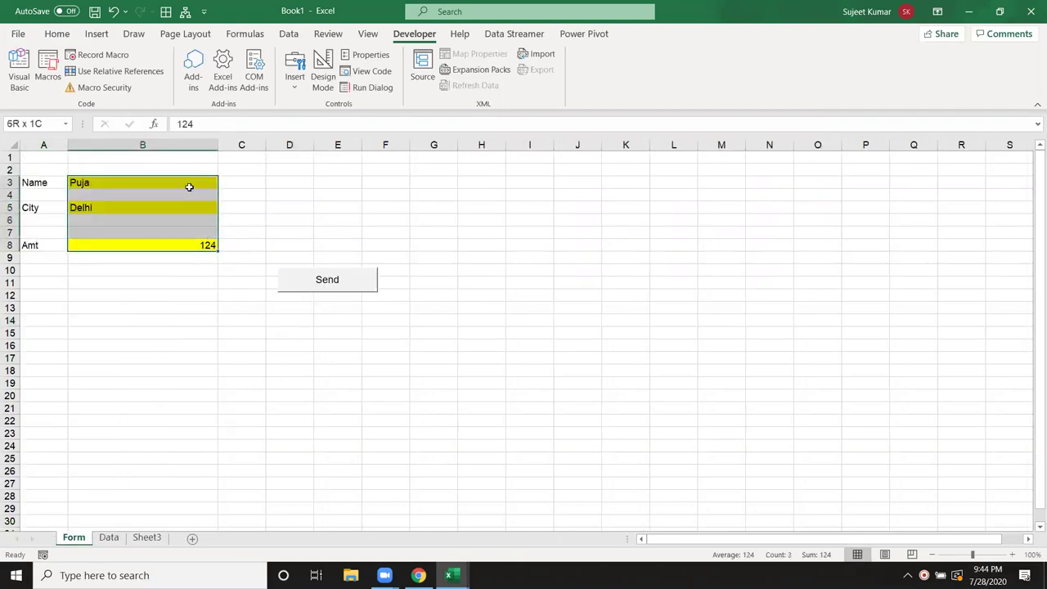
click(275, 210)
Add a MsgBox "Data Have send" line before End Sub in the send macro.
key(alt+F11)
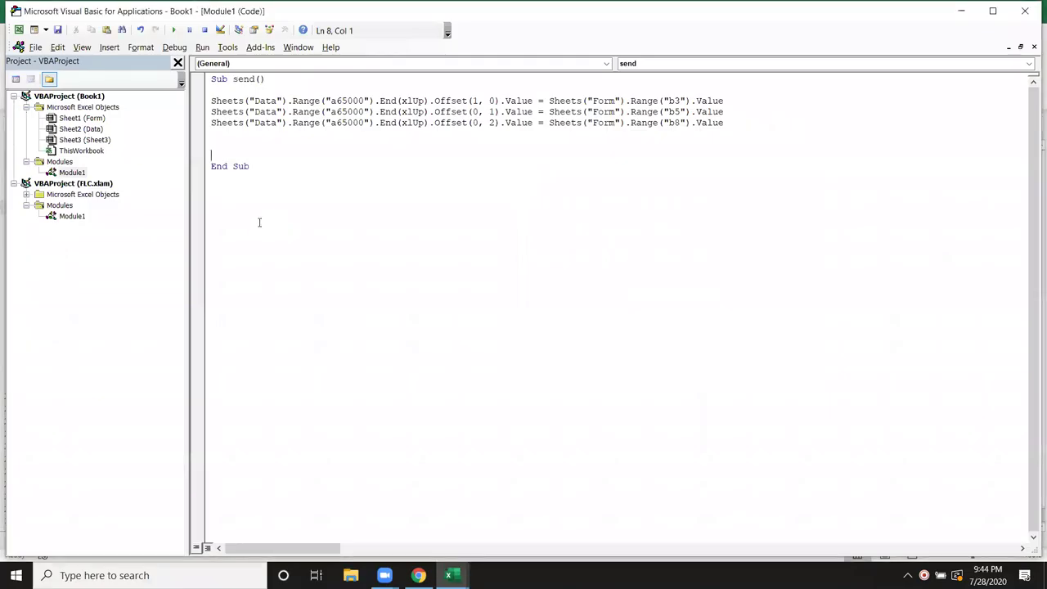
key(Up)
text(msgbox )
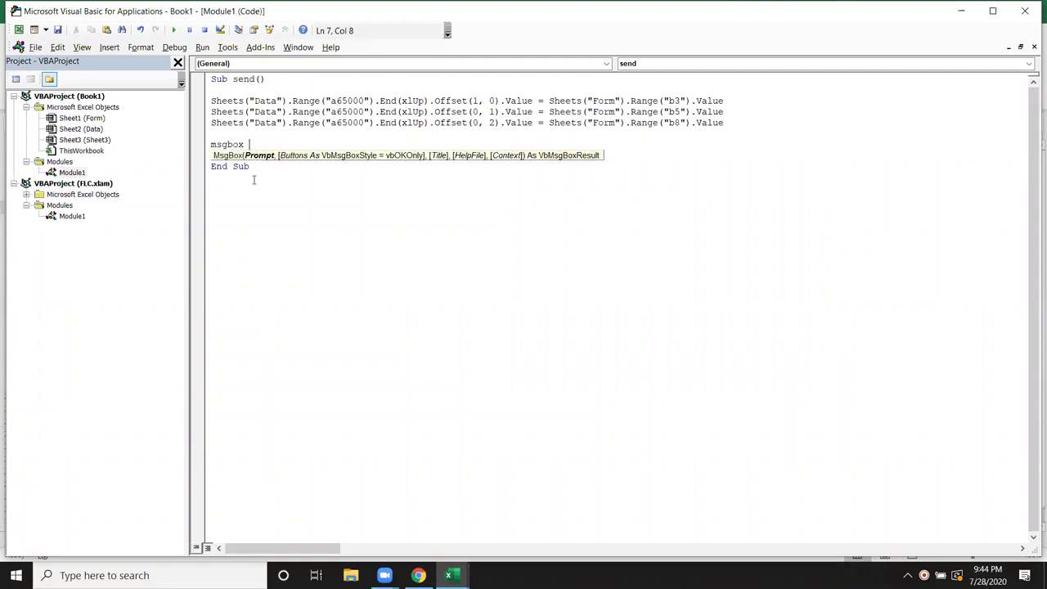
text(")
text(DataHas)
key(BackSpace)
text(ve send")
key(Return)
key(Return)
Add a Range("B3,b5,b8").ClearContents line beneath the message.
text(range)
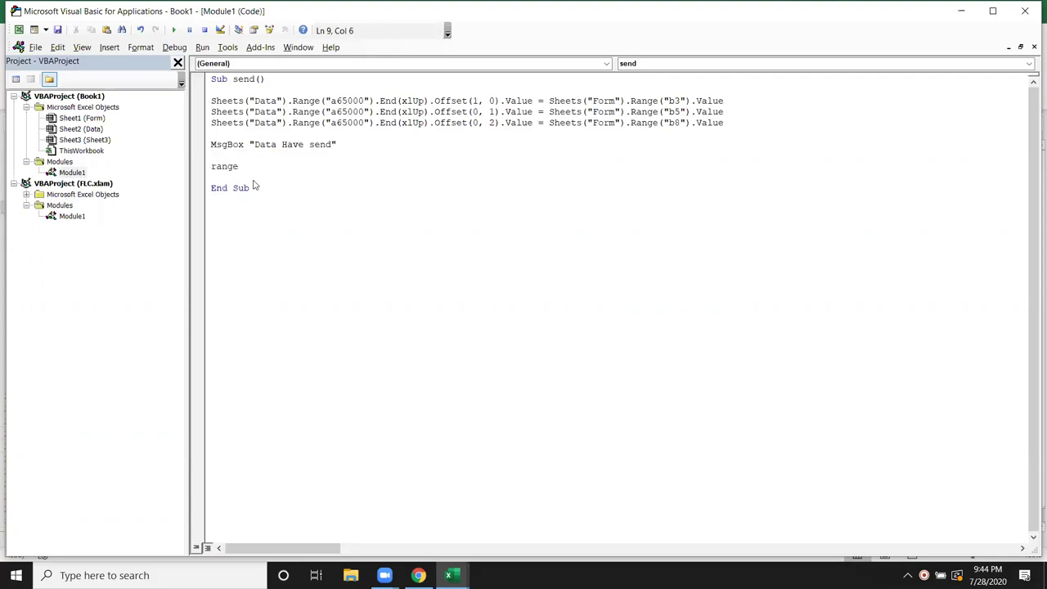
text(("B3,)
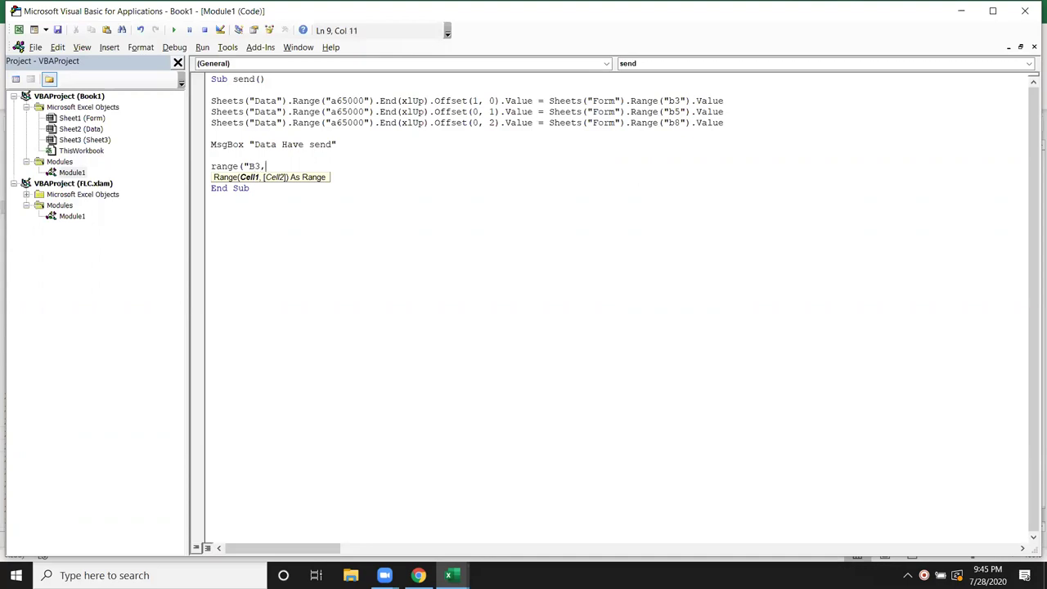
text(b5)
text(b8").c)
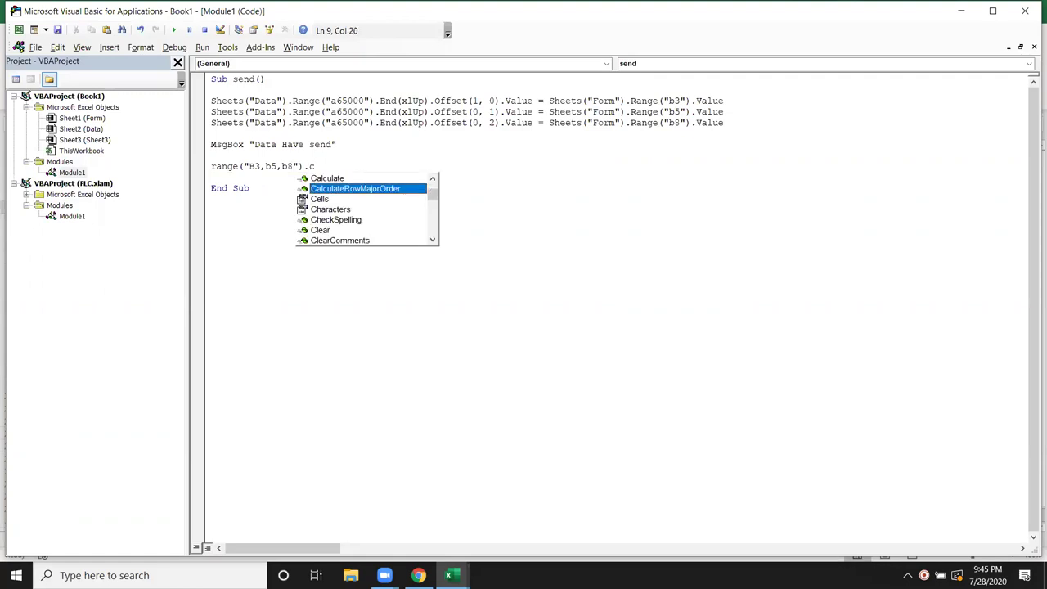
text(l)
key(Down)
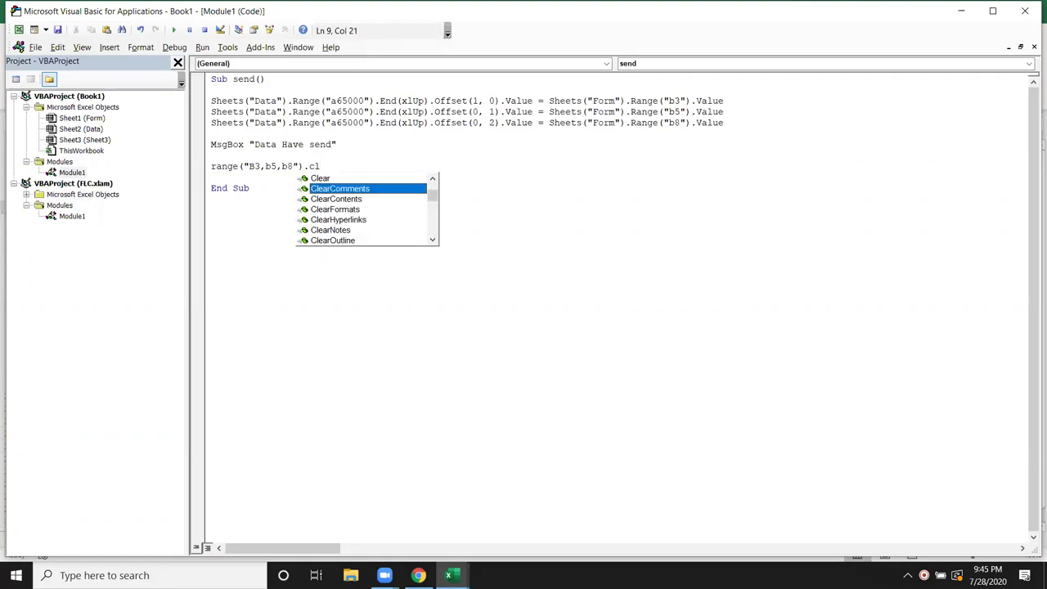
key(Down)
key(Return)
Click Send, dismiss the confirmation, and verify the new Puja, Delhi, 124 row on Data.
key(alt+F11)
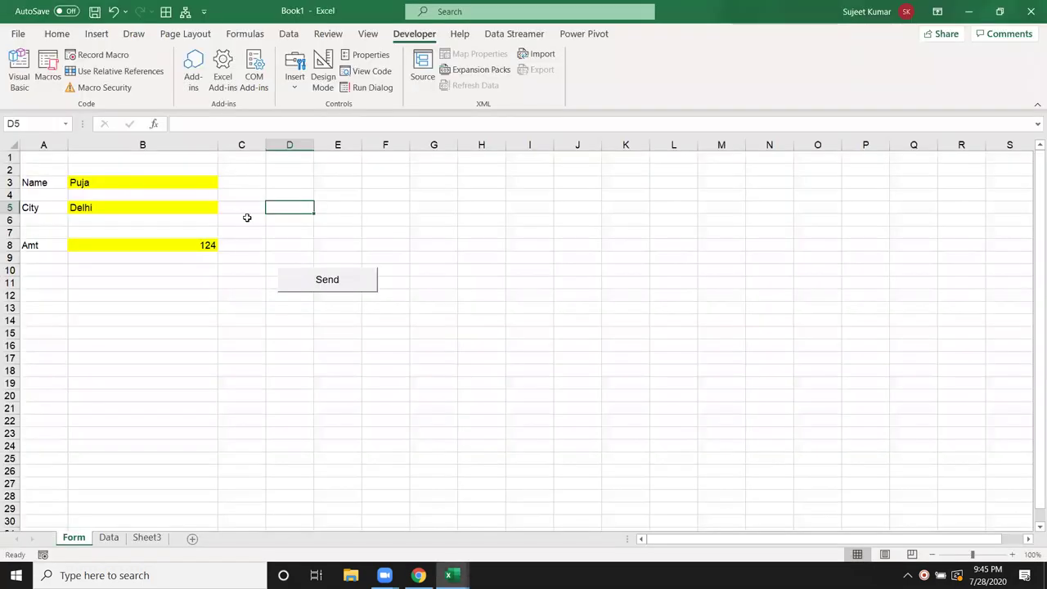
click(311, 285)
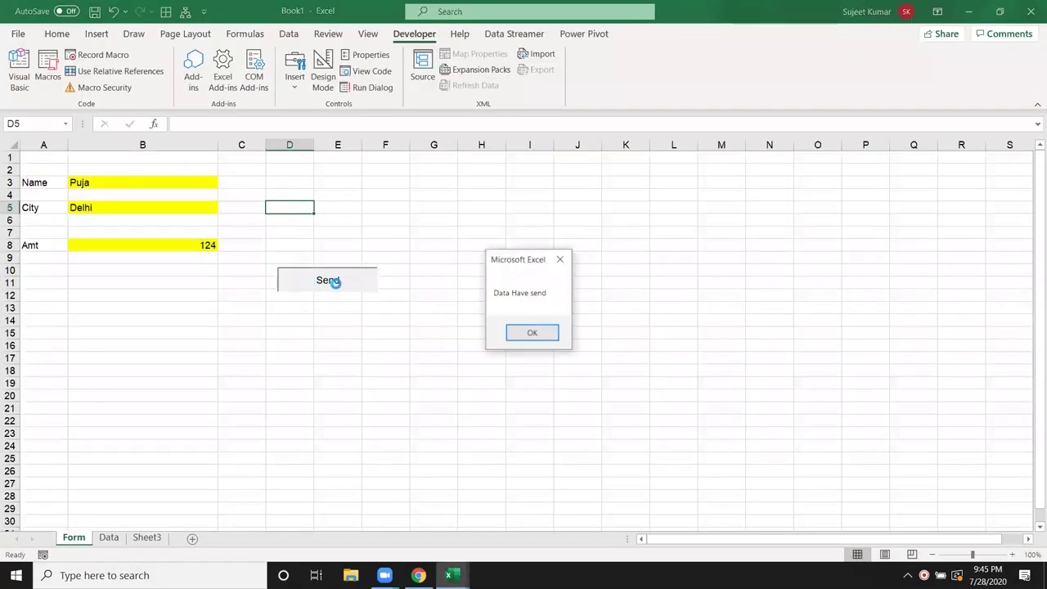
click(542, 338)
click(109, 538)
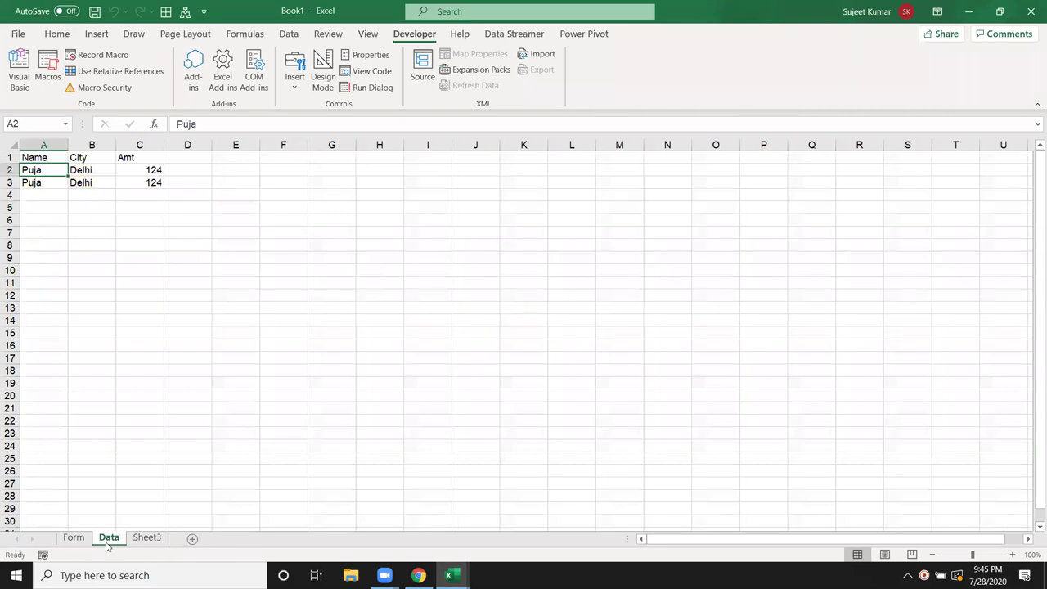
click(78, 539)
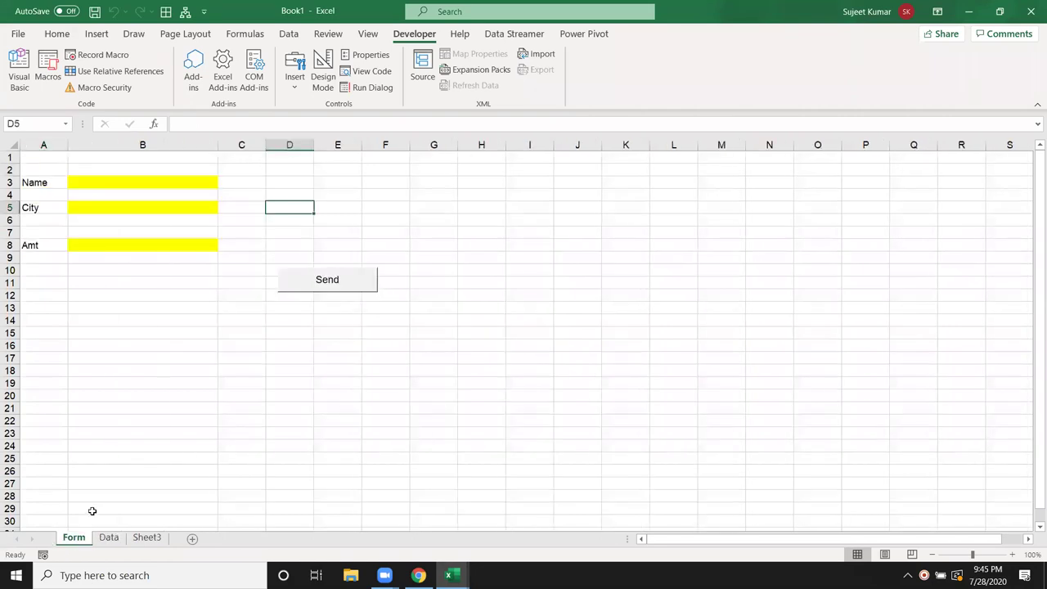
Run the send macro with F5 in the VBA editor and return to the Form sheet.
key(alt+F11)
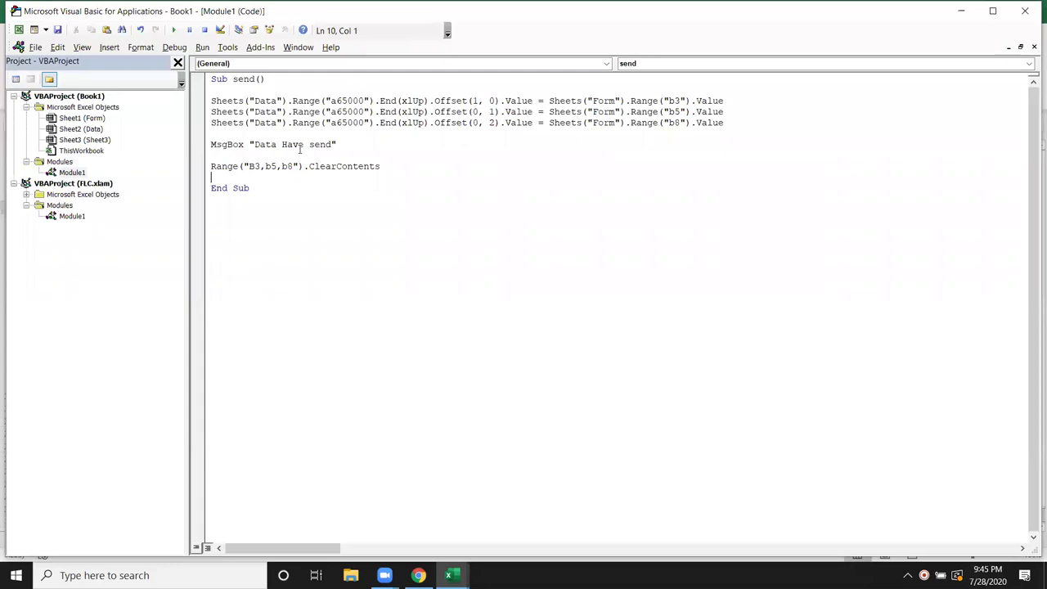
key(F5)
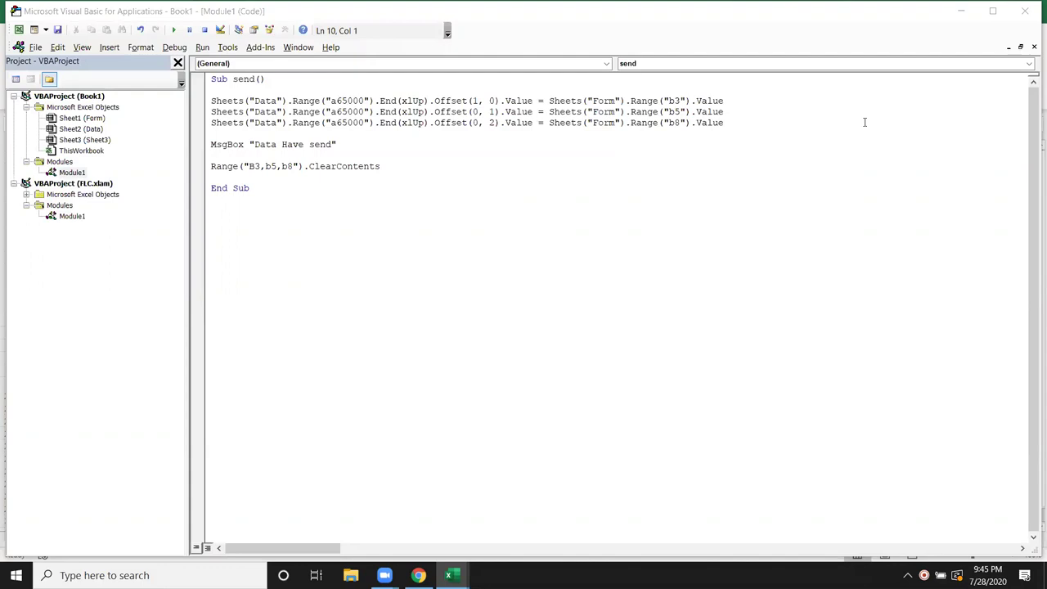
click(961, 11)
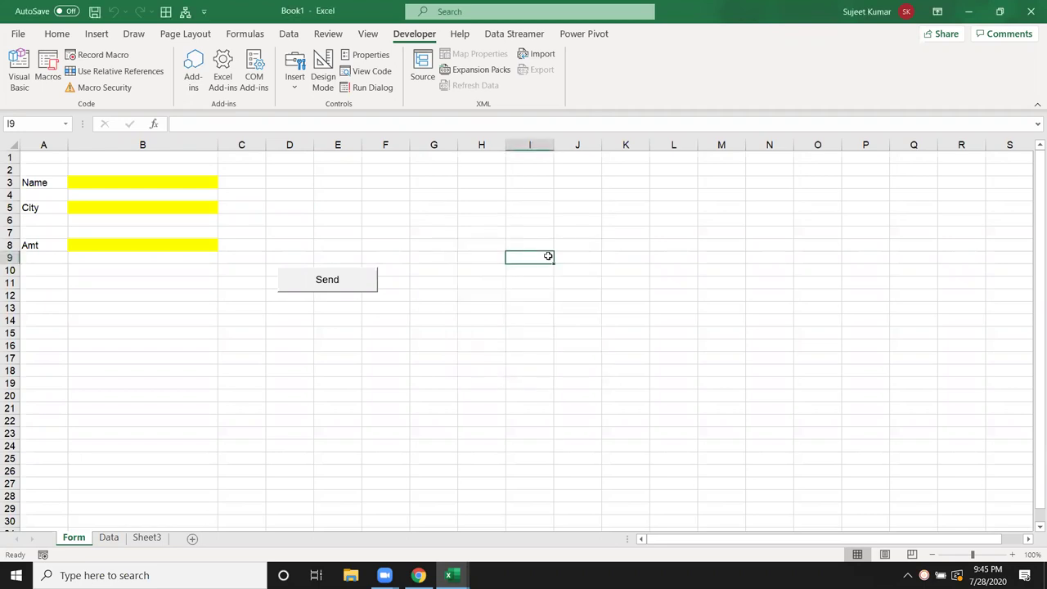
Enter Puja, Pune and 65 into the form's name, city and amount cells.
click(272, 381)
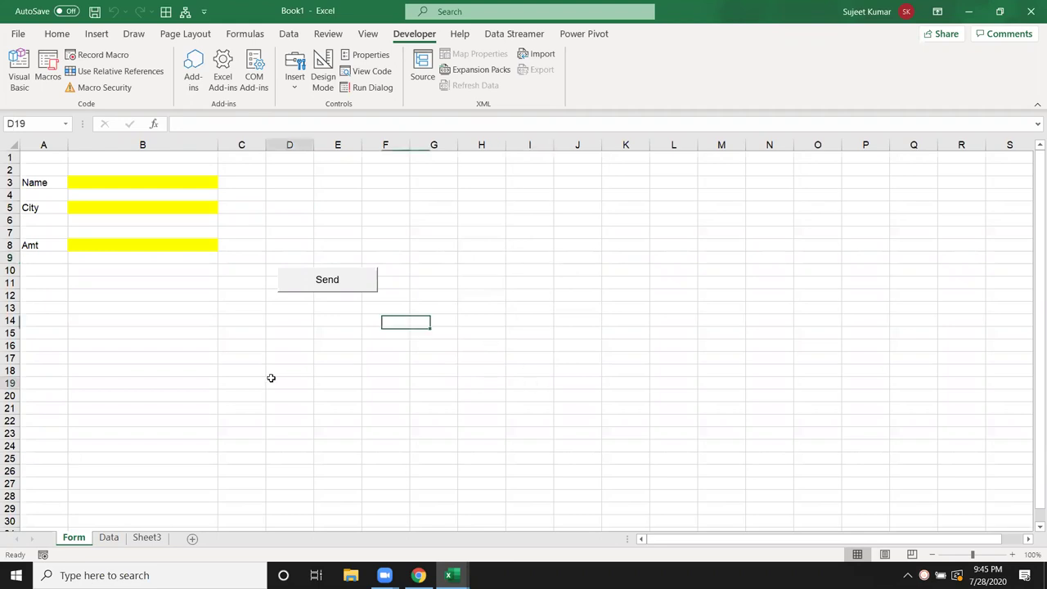
click(123, 183)
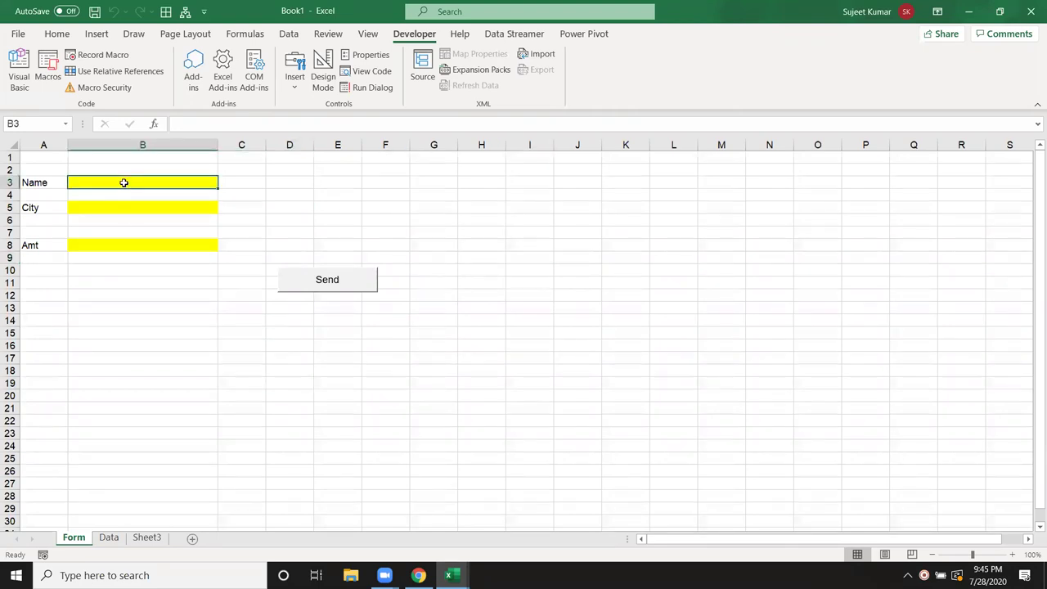
text(Puja)
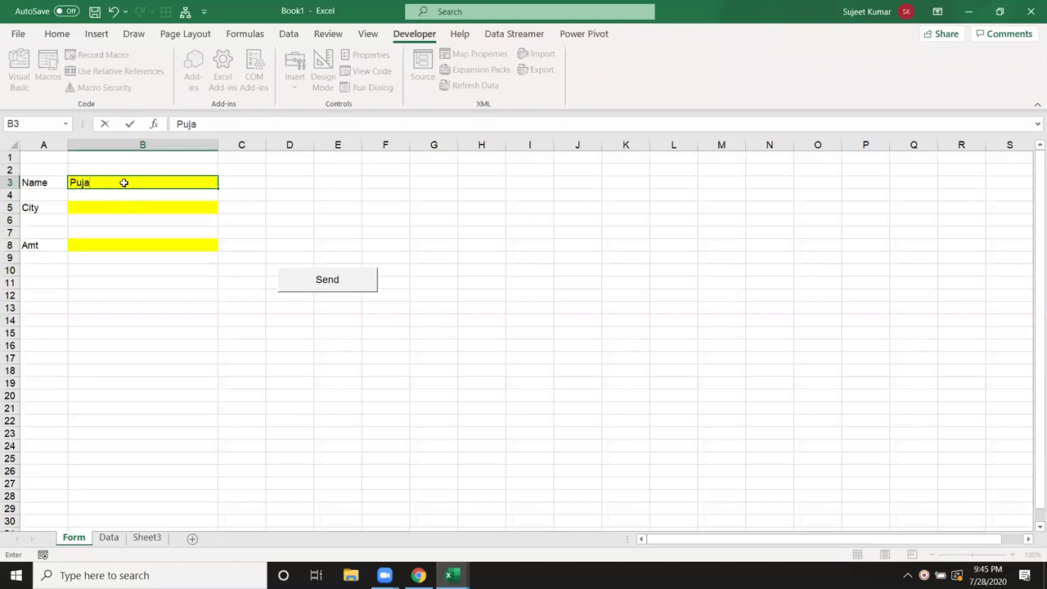
key(Return)
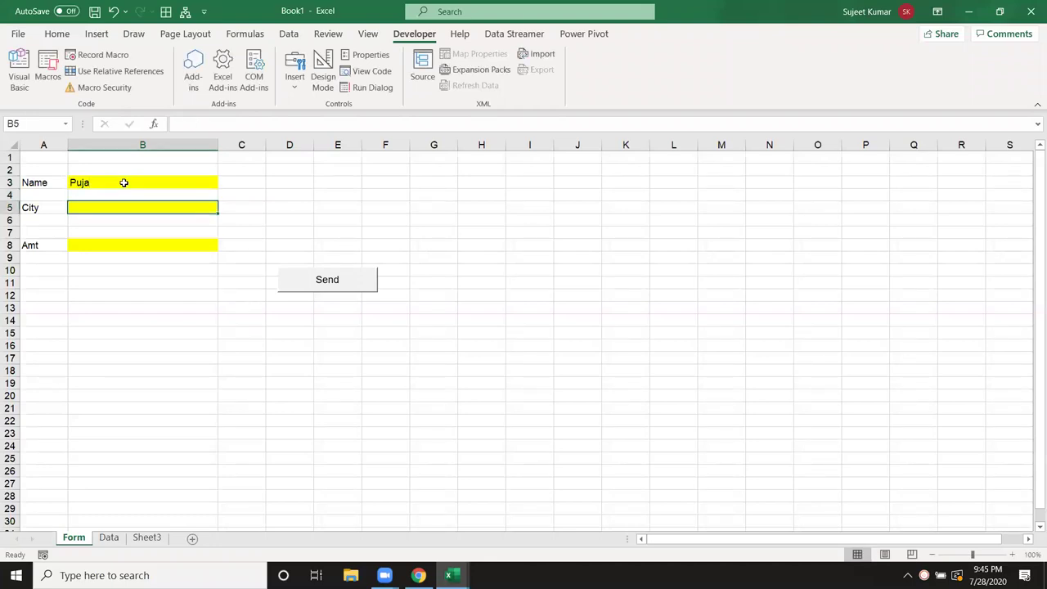
text(Pune)
text(65)
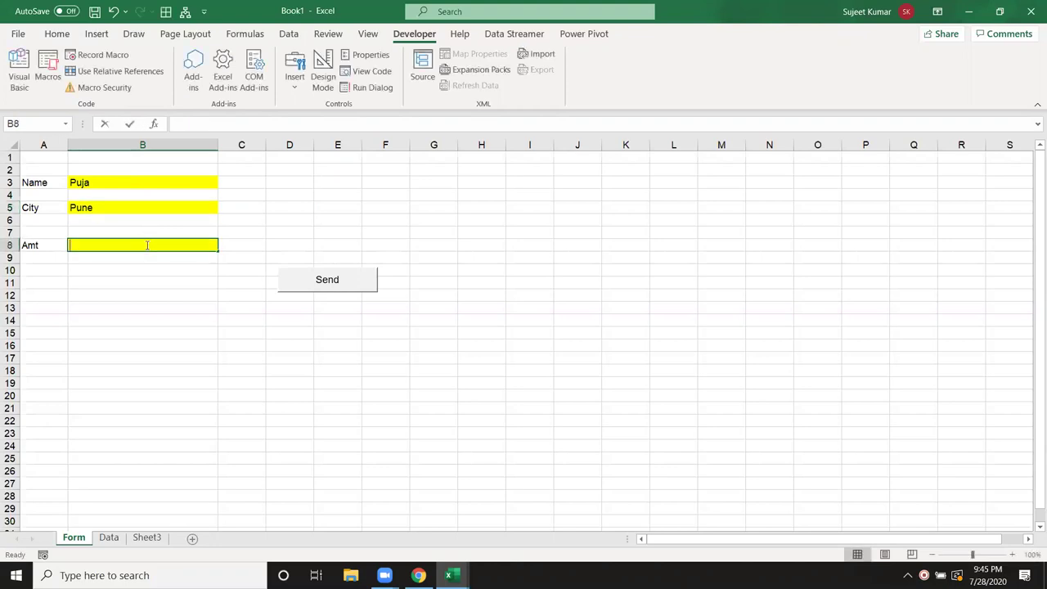
click(250, 309)
Send the entry, confirm the new Data row, then switch to the empty Sheet3.
click(337, 287)
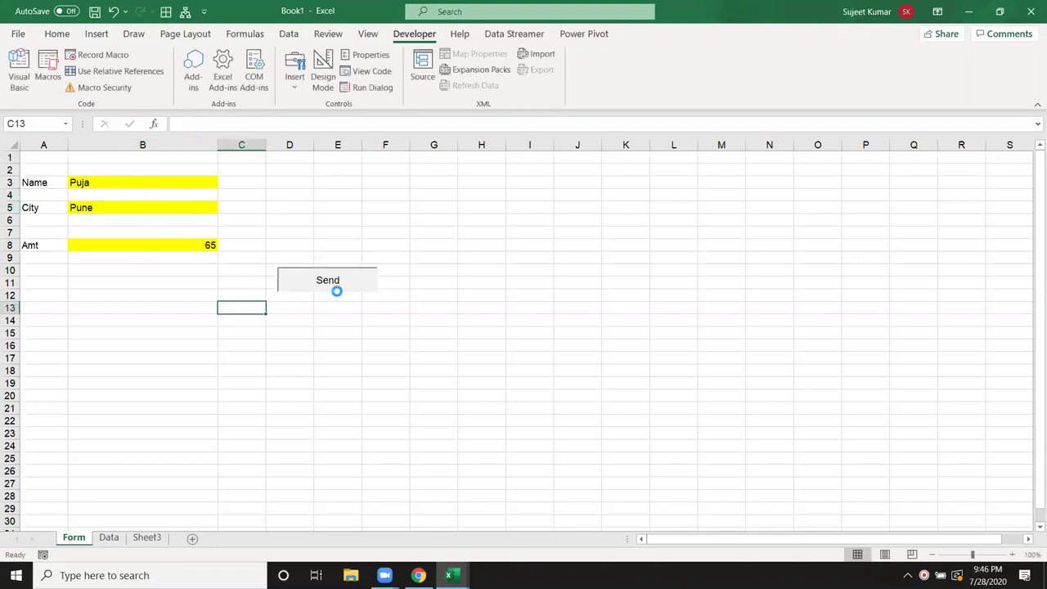
click(536, 339)
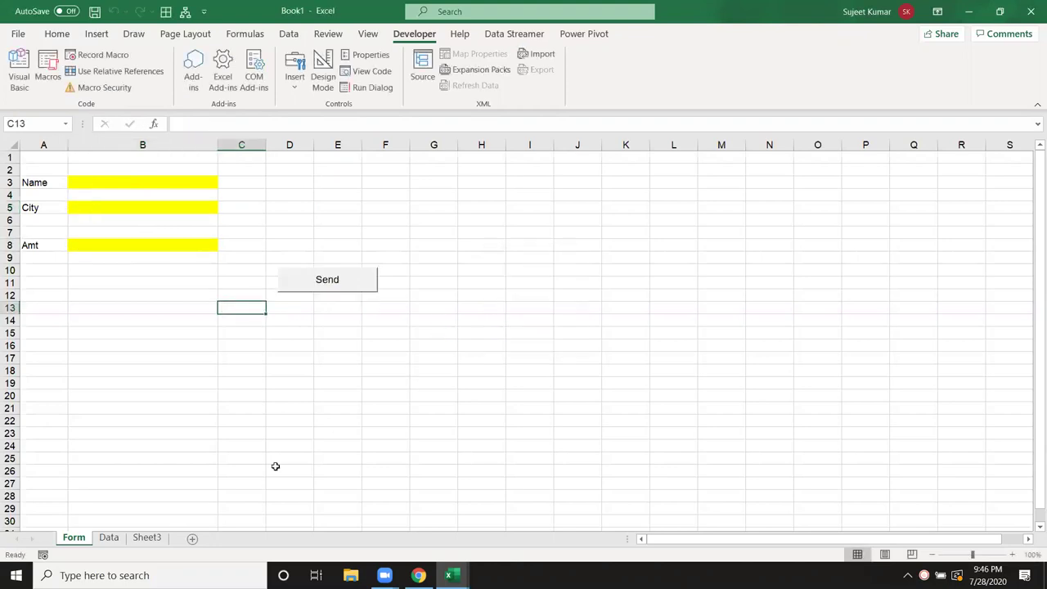
click(109, 538)
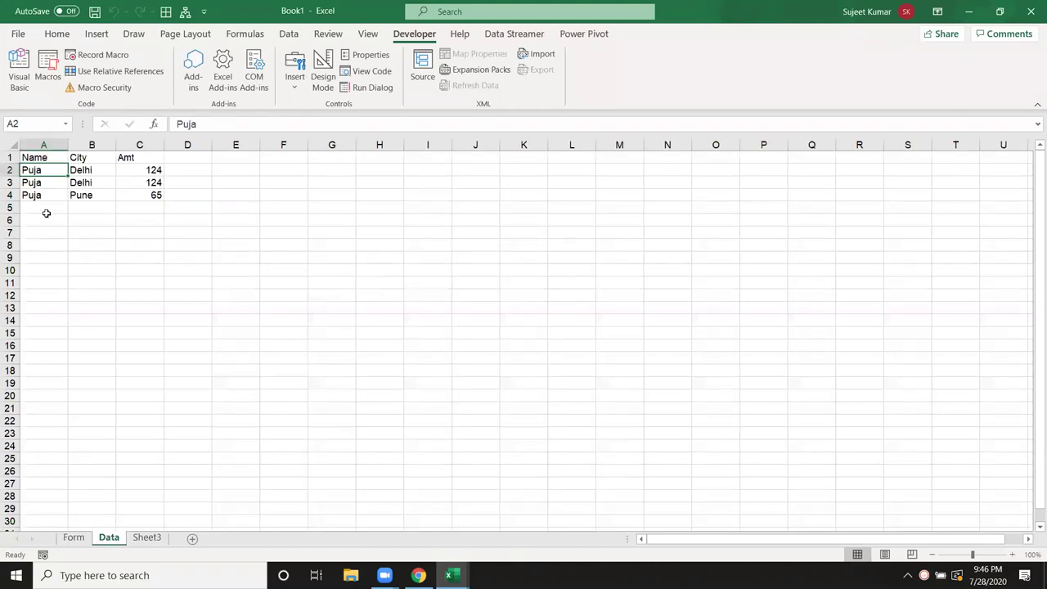
click(72, 535)
drag(142, 282, 51, 164)
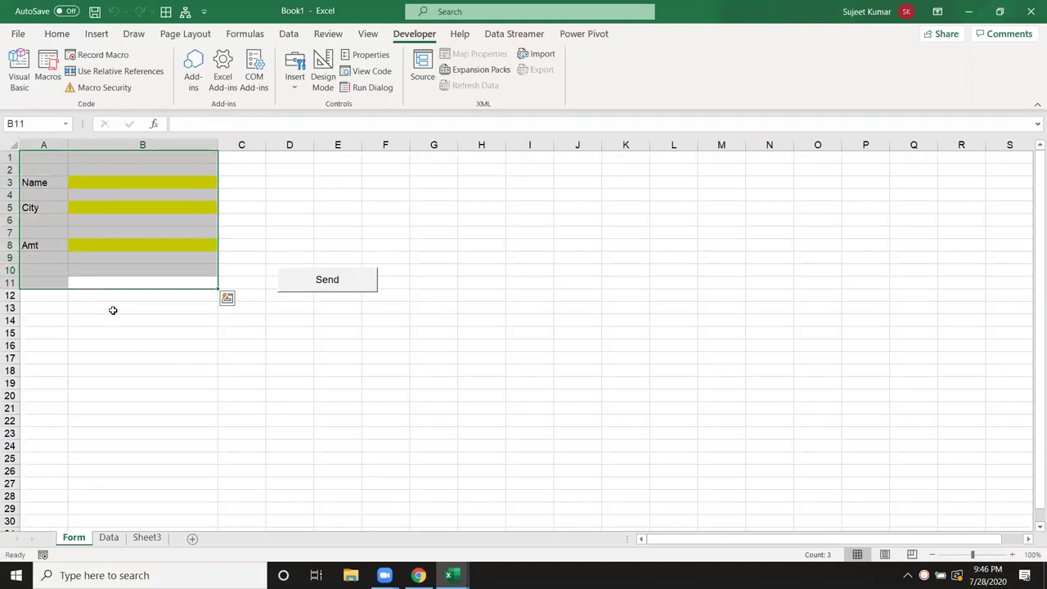
click(136, 333)
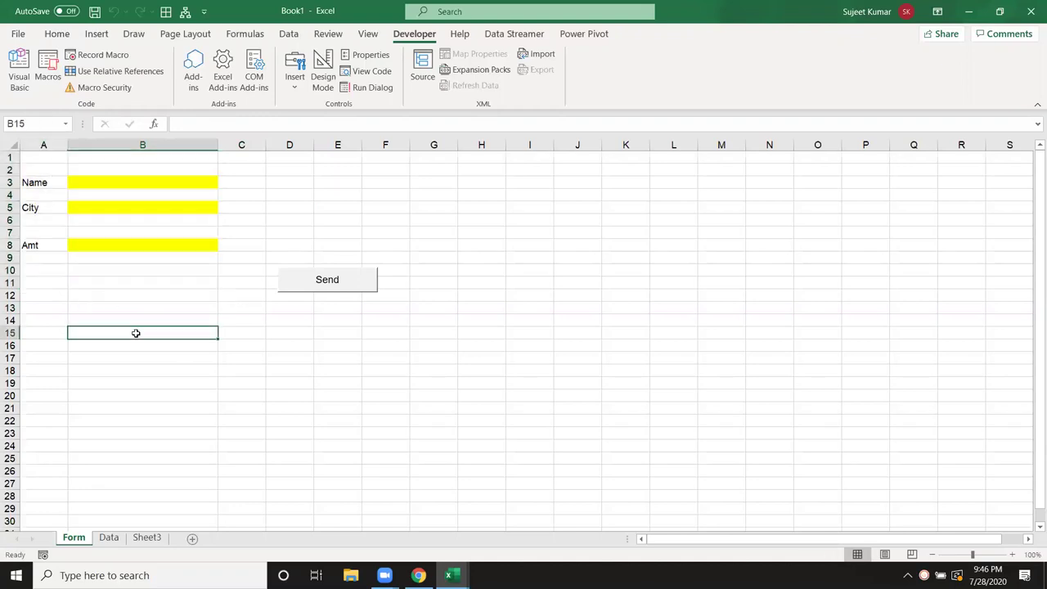
click(114, 540)
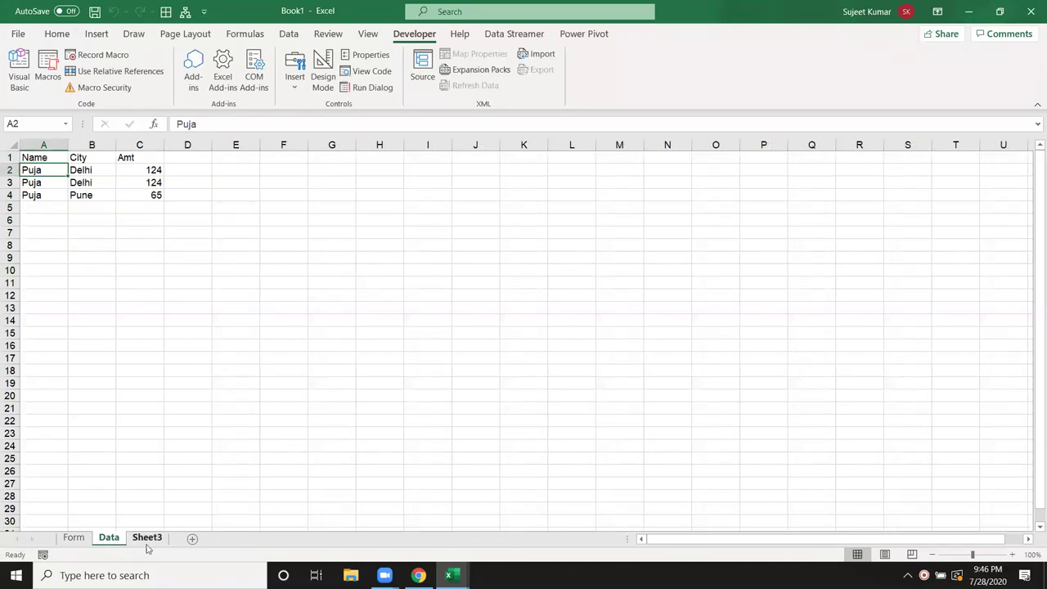
click(148, 542)
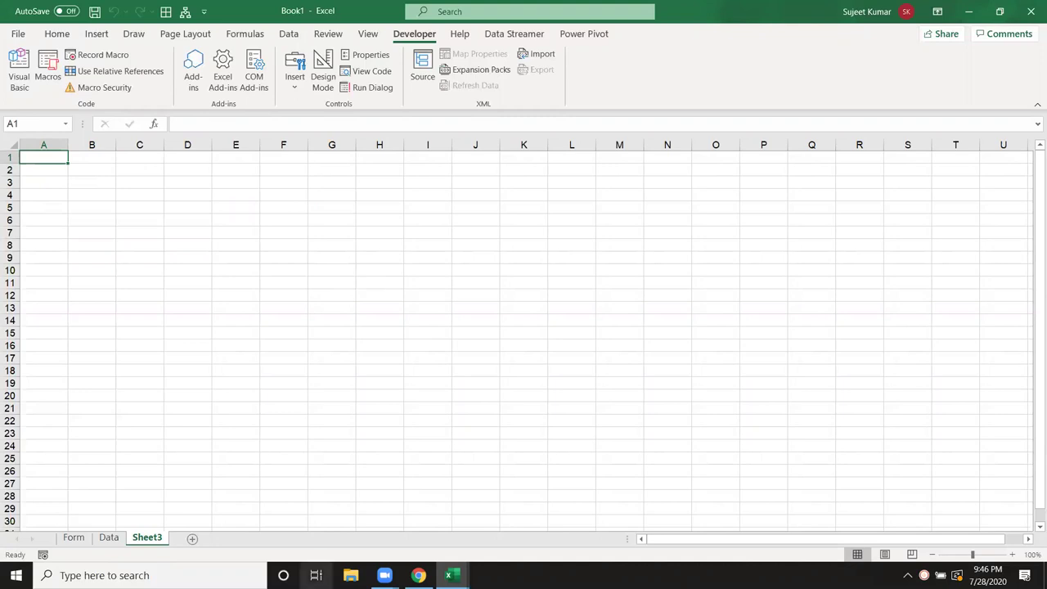
Copy the Bootstrap Register sign-up form image from Google Images in Chrome, then return to Excel.
mouse_move(418, 575)
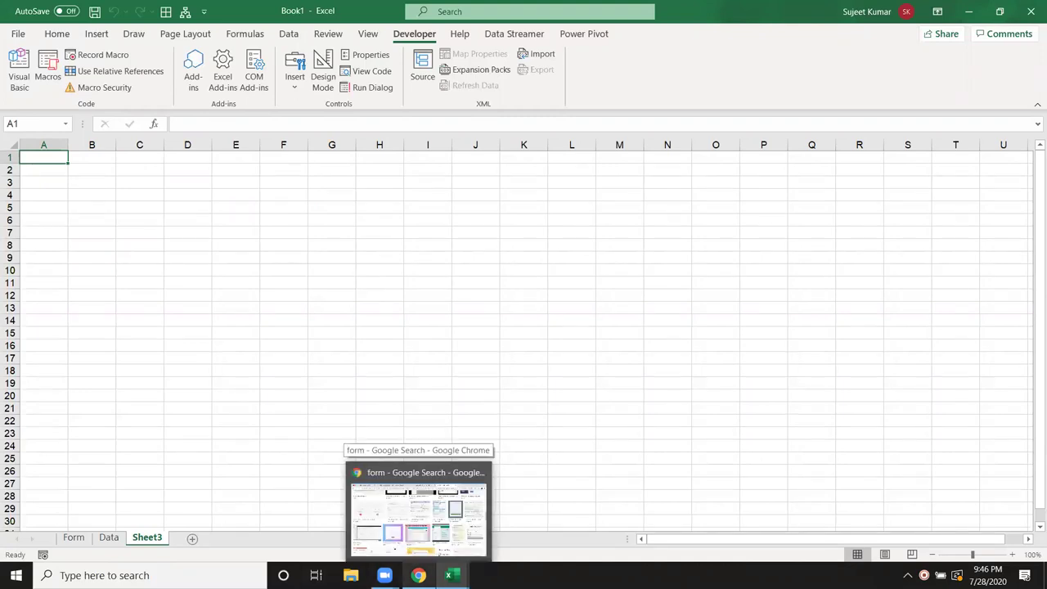
click(390, 514)
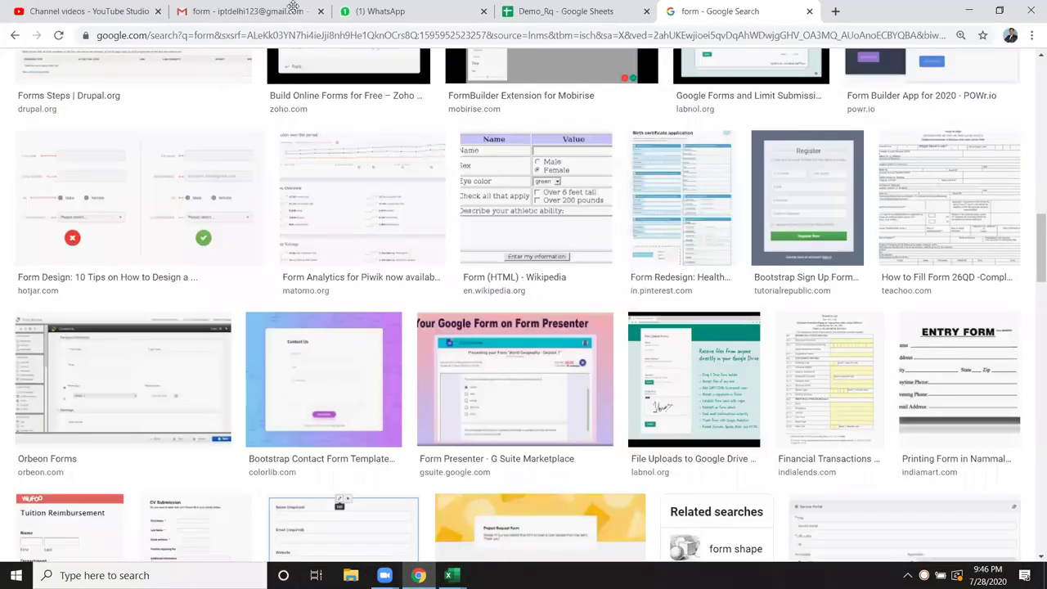
scroll(696, 327, up, 1)
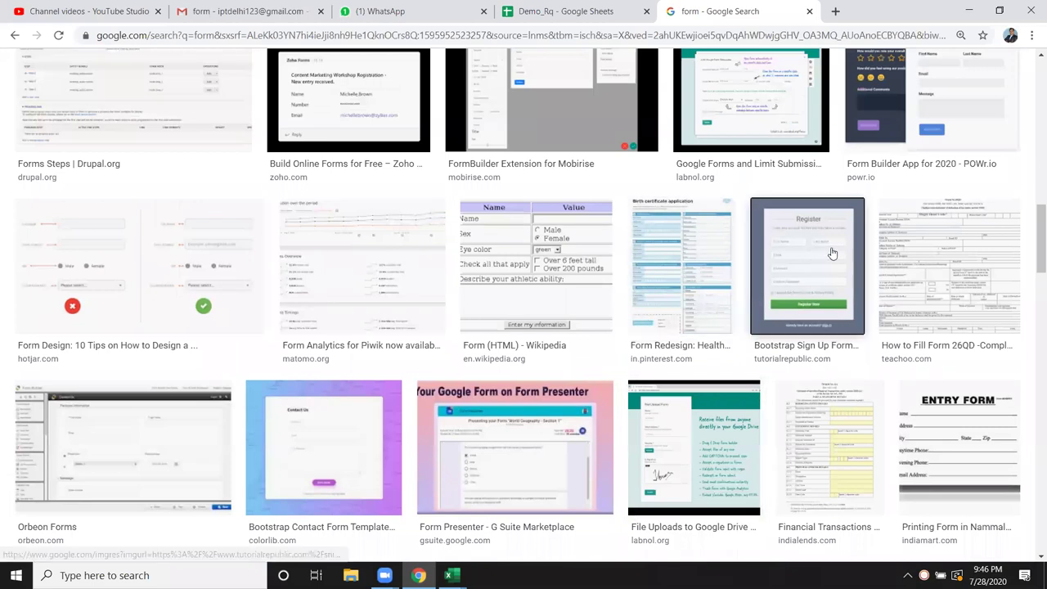
click(832, 254)
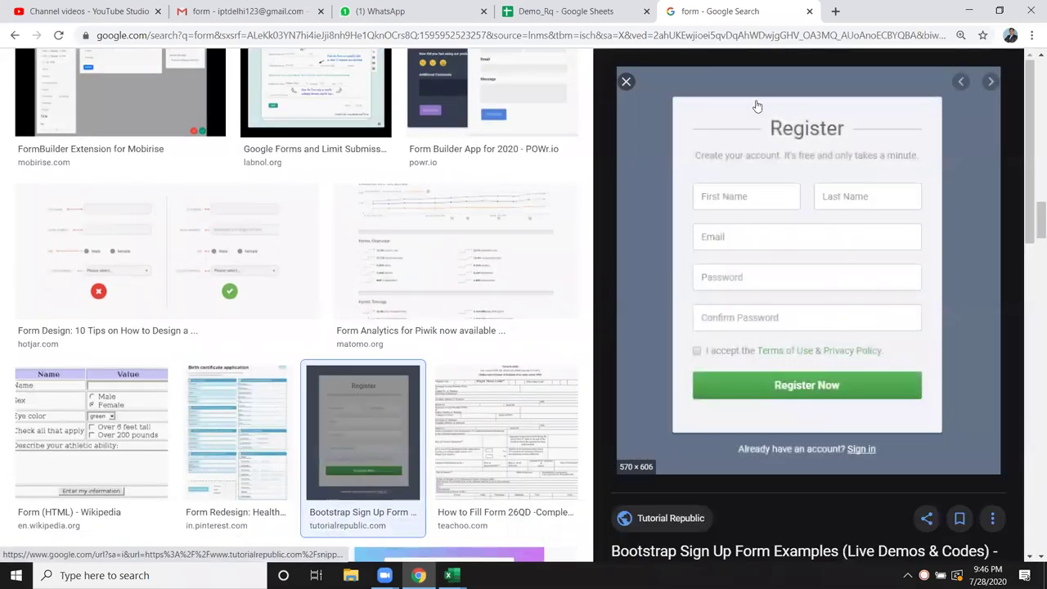
right_click(847, 235)
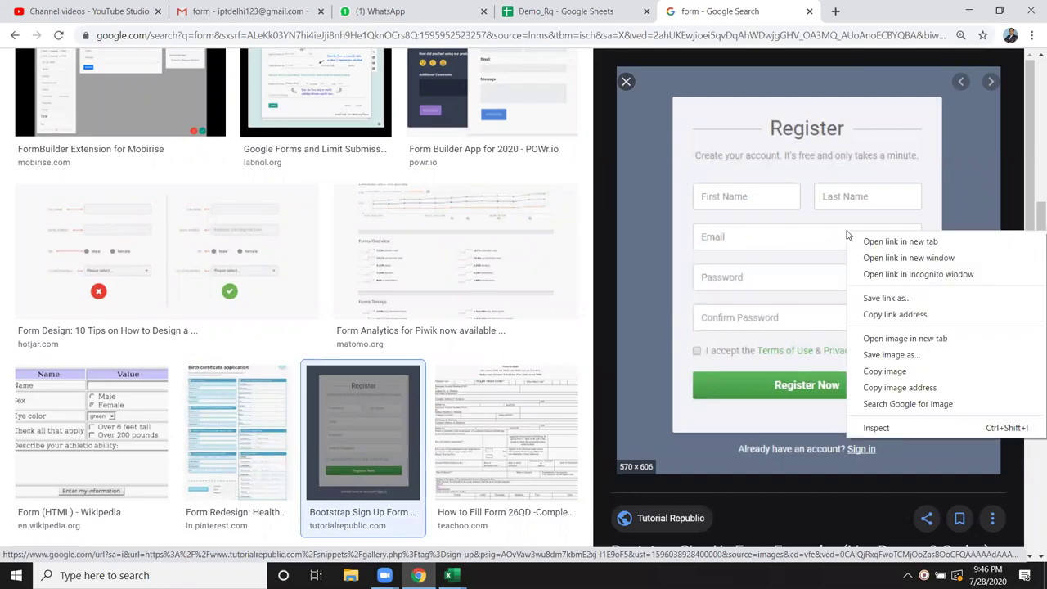
click(884, 372)
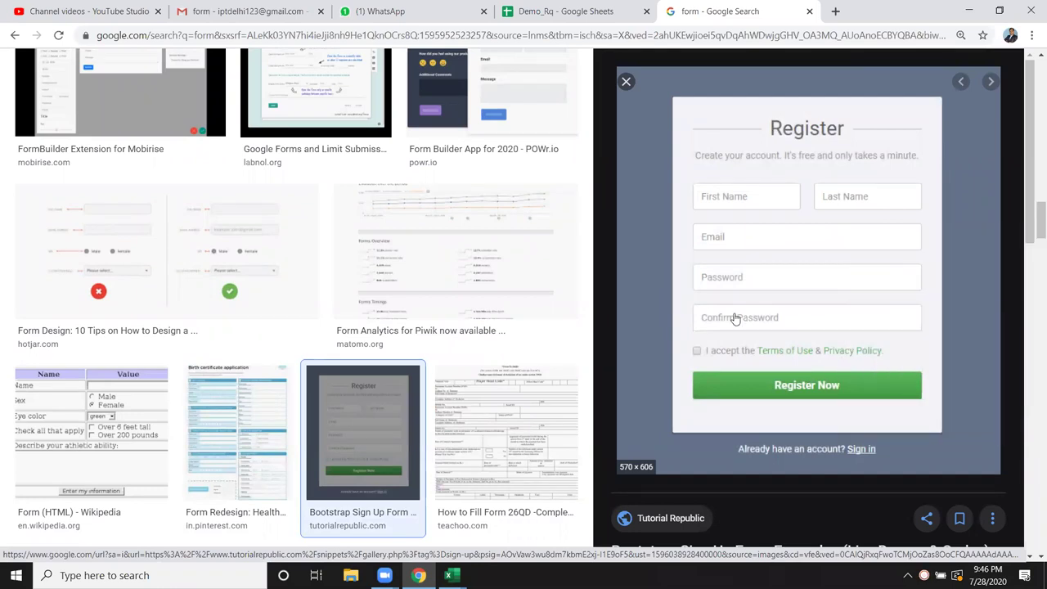
key(alt+Tab)
Paste the Register form picture near L2, shift it to column M, and select the blank area left of it.
click(560, 168)
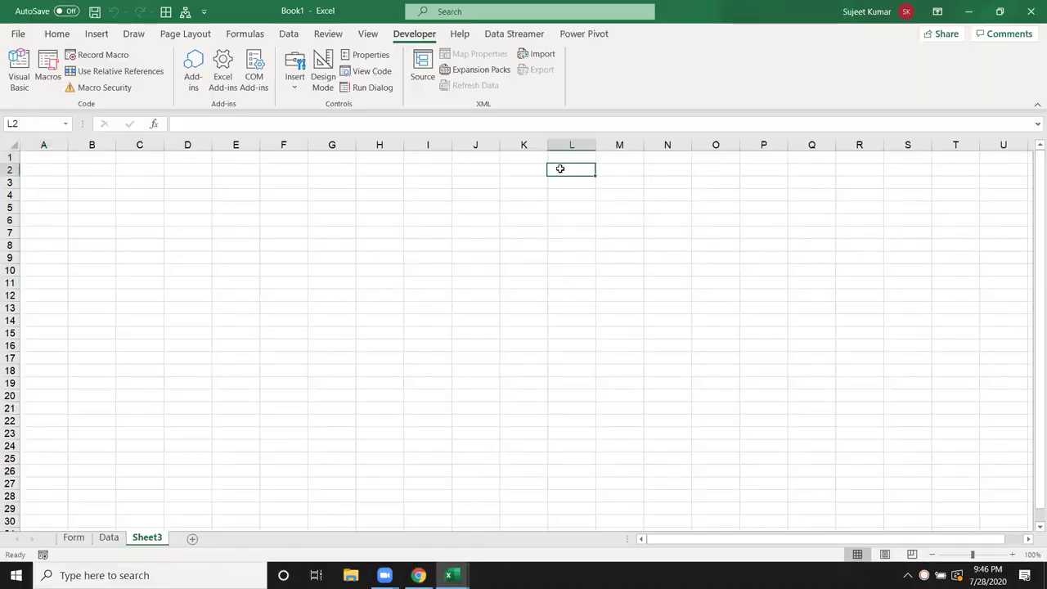
right_click(574, 172)
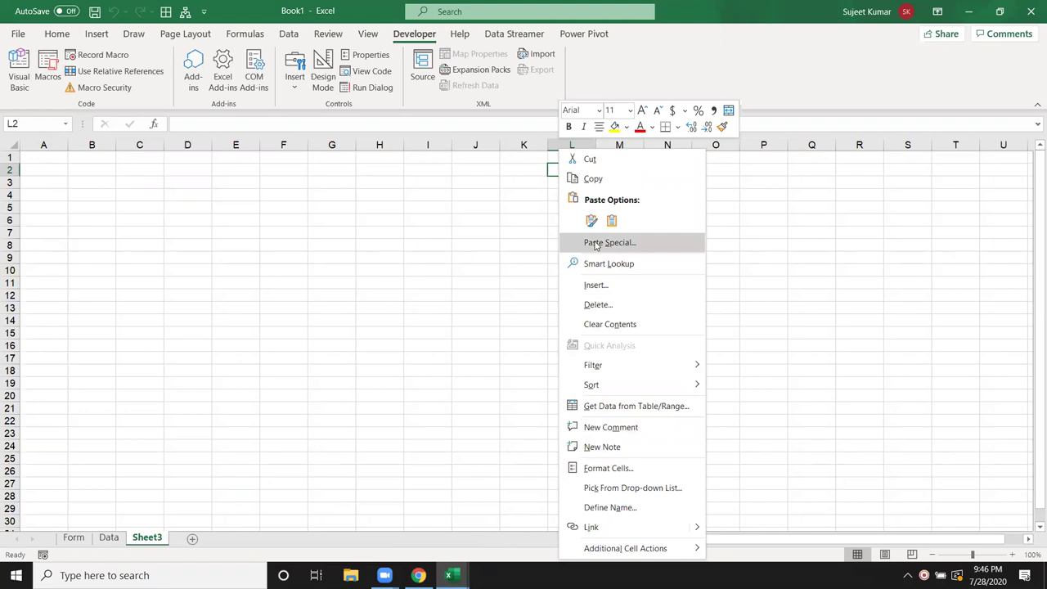
click(528, 233)
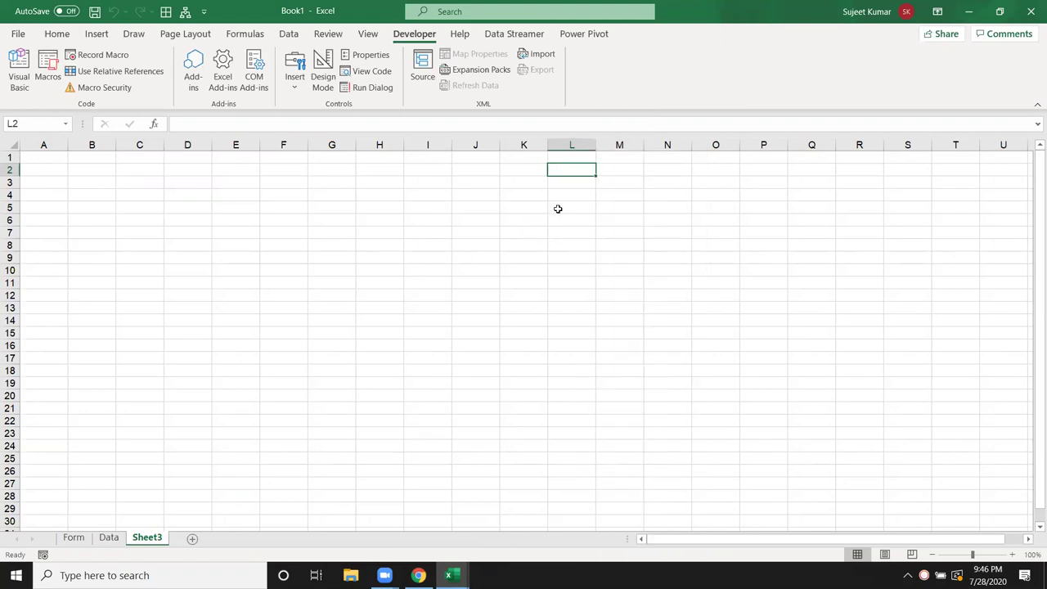
drag(713, 180, 768, 173)
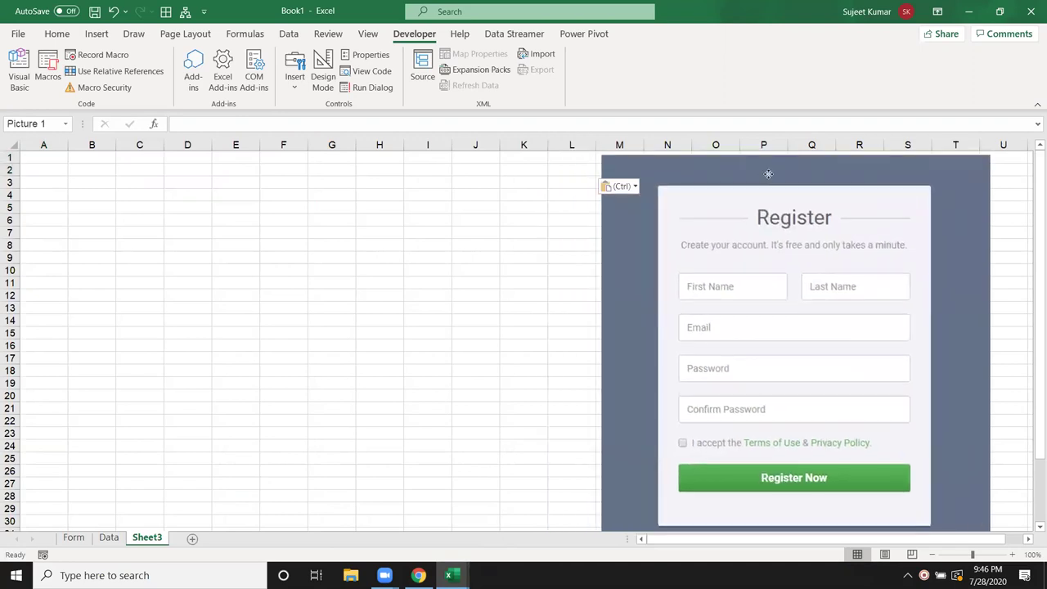
mouse_move(44, 159)
mouse_down()
mouse_move(487, 291)
mouse_move(514, 519)
mouse_move(483, 451)
mouse_up()
scroll(387, 303, up, 1)
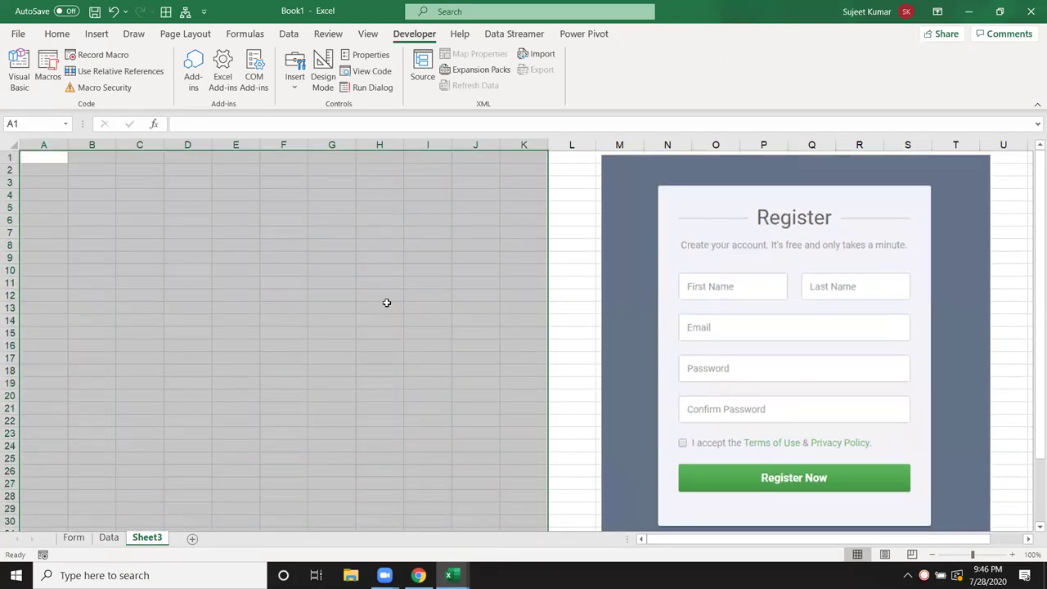
Fill the selected columns A to K with a blue-grey theme colour.
click(56, 36)
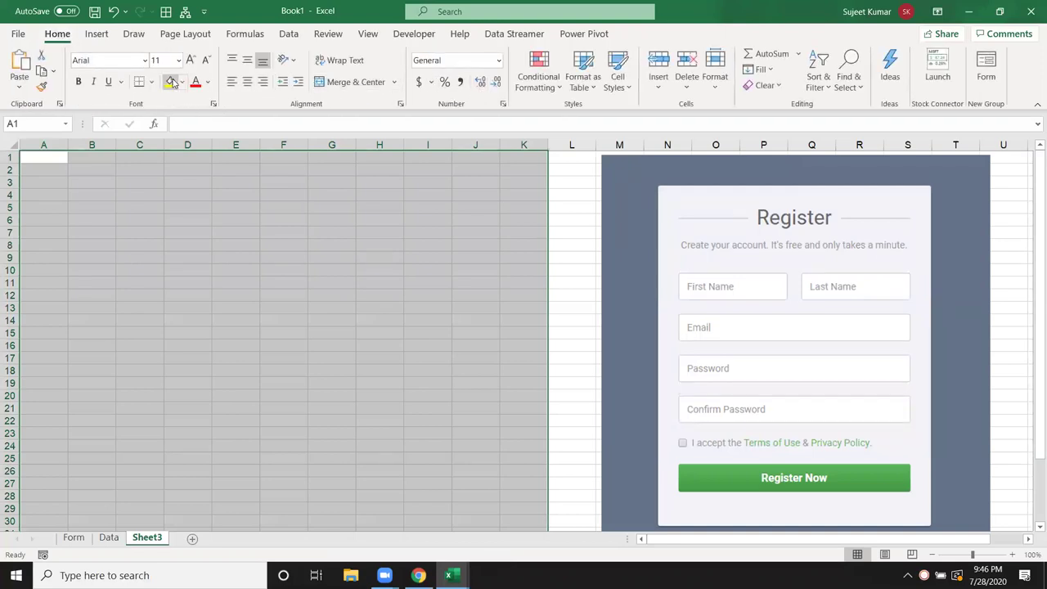
click(181, 82)
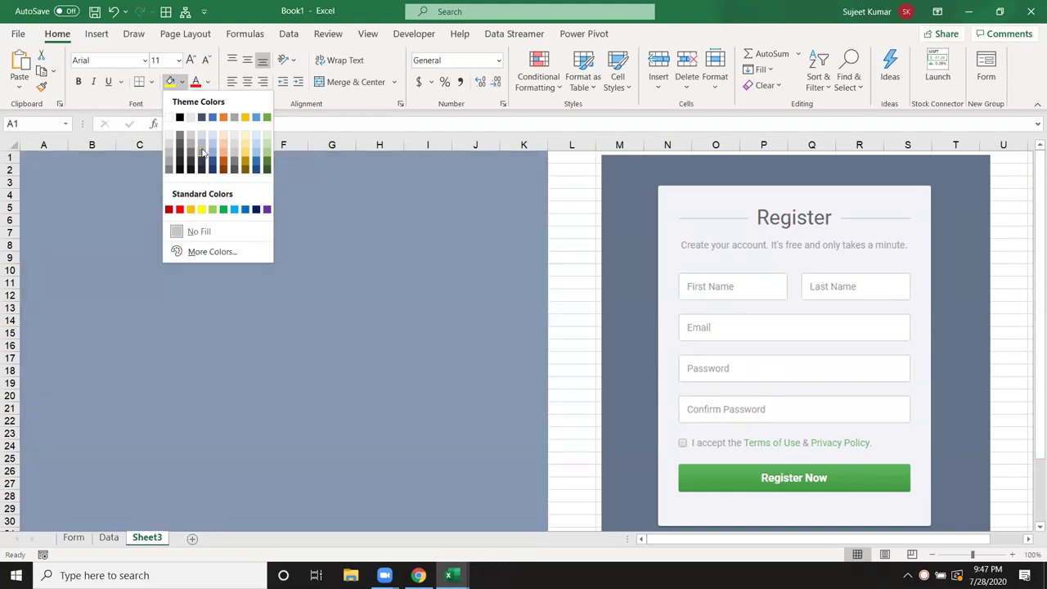
click(202, 152)
click(311, 209)
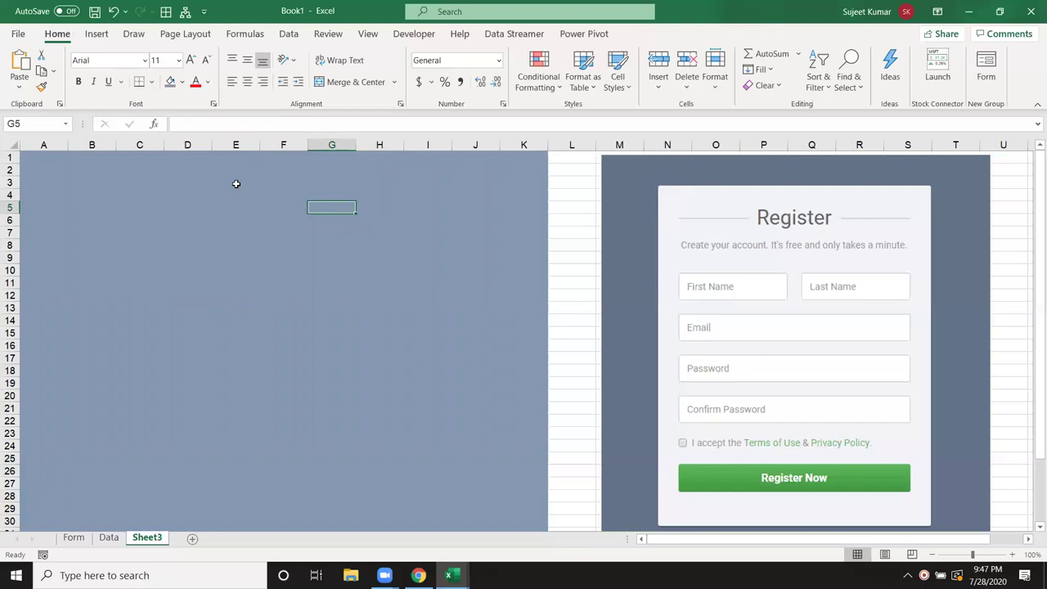
Select the block starting at B4 for the form panel.
click(121, 199)
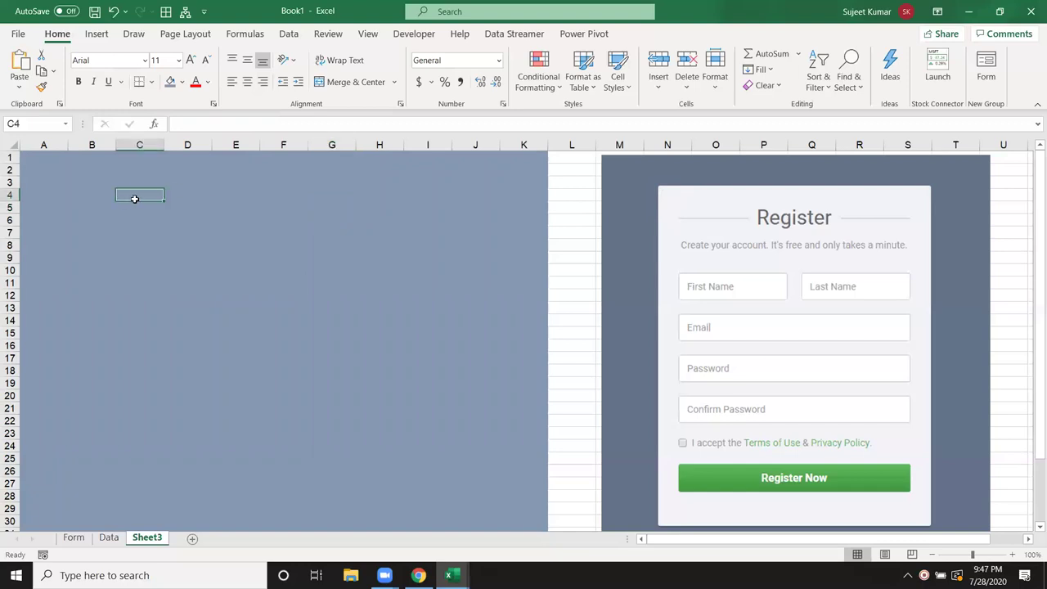
drag(131, 198, 168, 203)
click(102, 191)
mouse_move(103, 192)
mouse_down()
mouse_move(476, 230)
mouse_move(453, 492)
mouse_up()
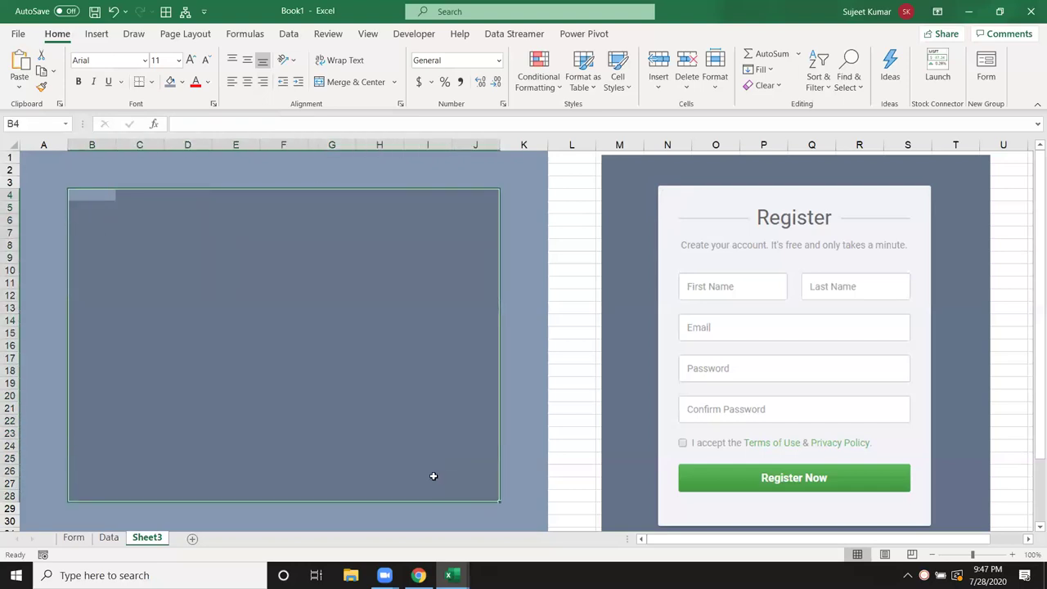
Fill the B4:J31 block with light grey.
scroll(432, 477, down, 1)
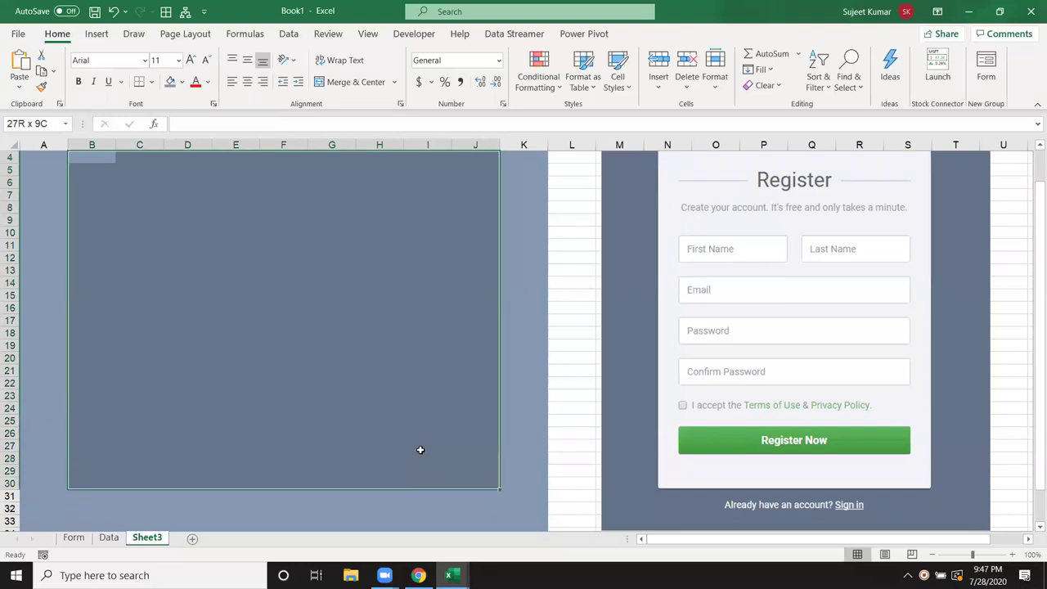
drag(421, 450, 420, 491)
scroll(503, 420, up, 1)
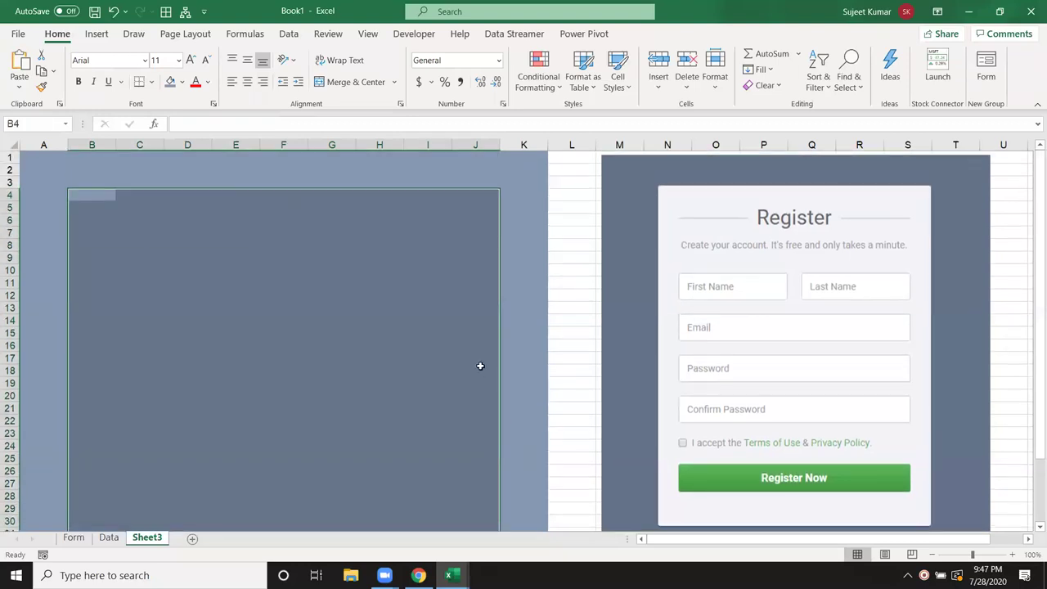
click(184, 82)
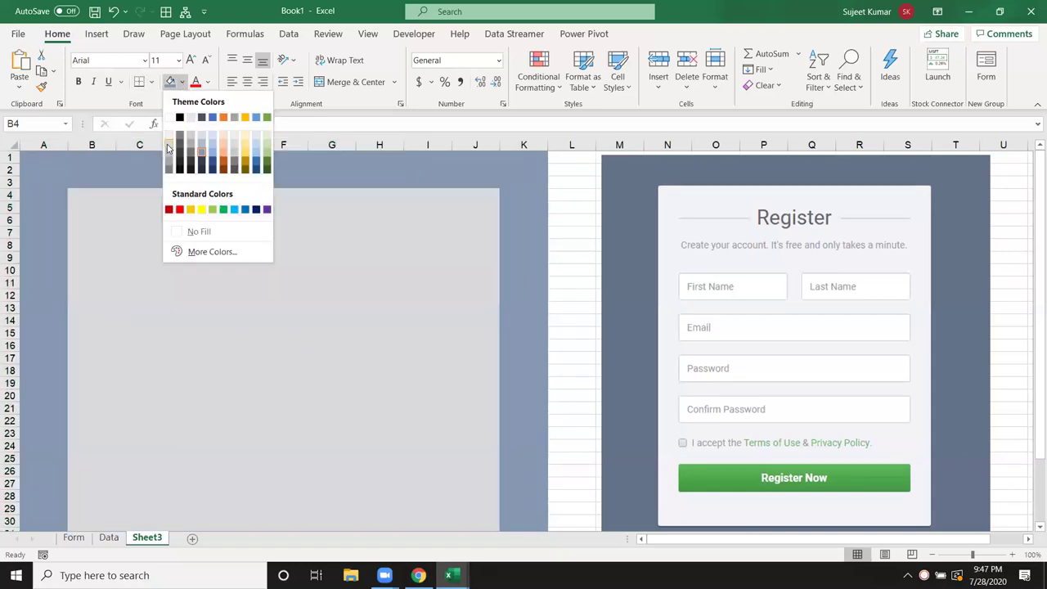
click(167, 148)
click(170, 256)
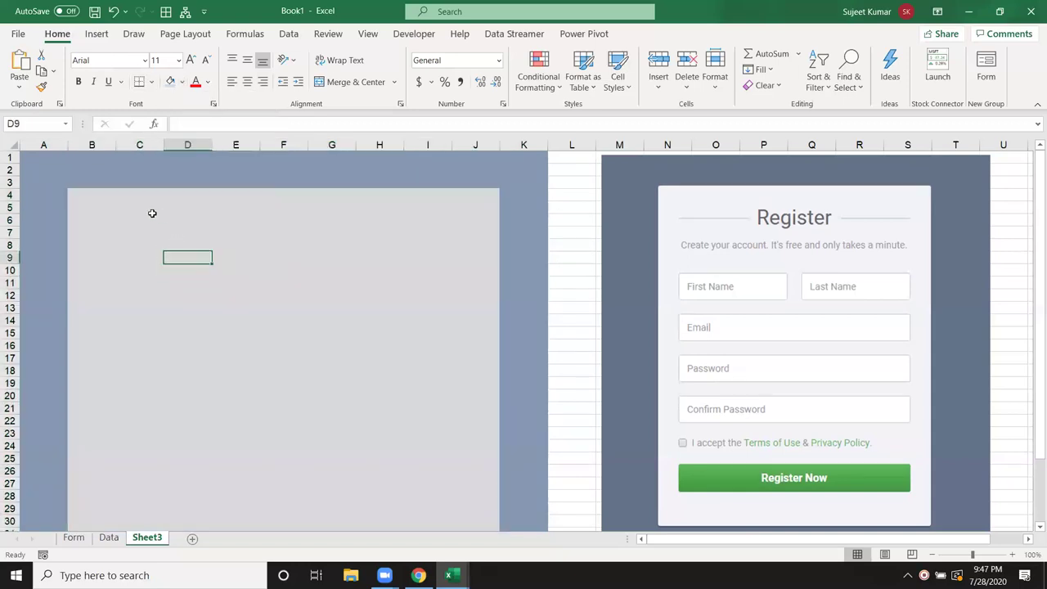
Reselect the panel block and change its fill to a lighter, near-white grey.
click(130, 209)
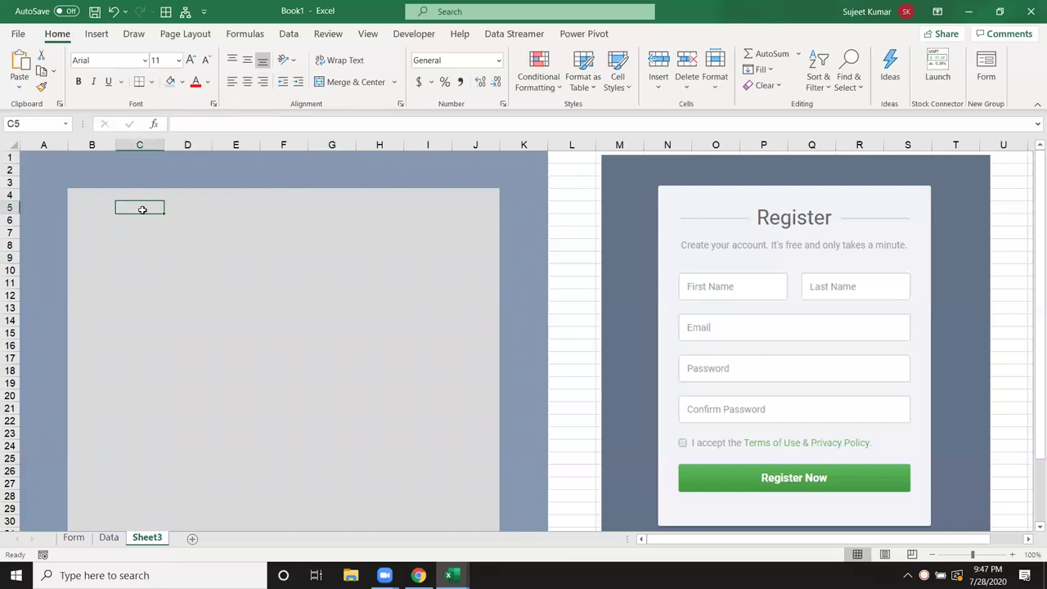
click(84, 195)
drag(83, 195, 478, 459)
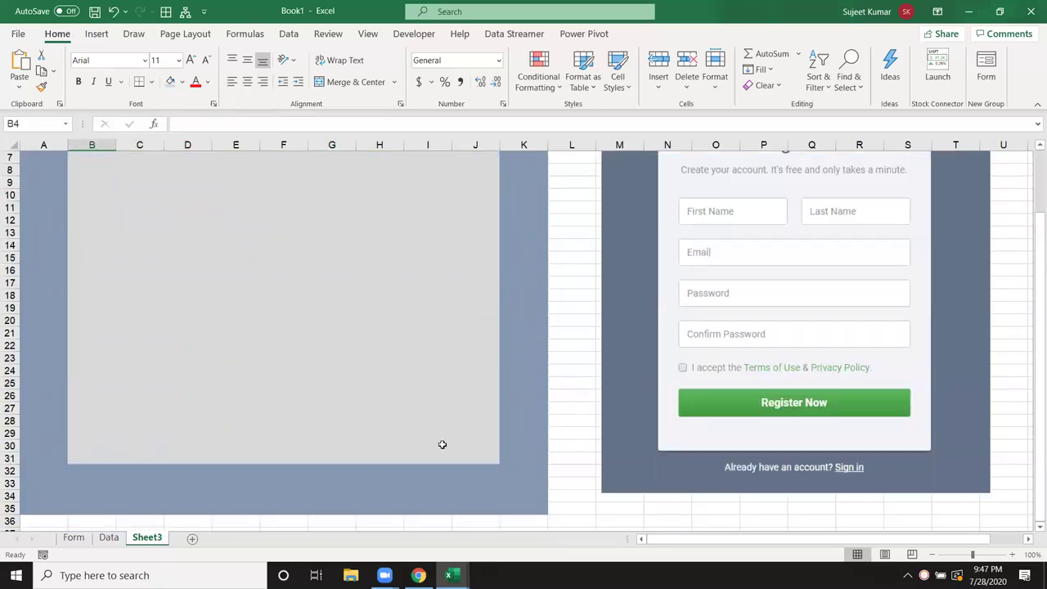
scroll(255, 255, up, 2)
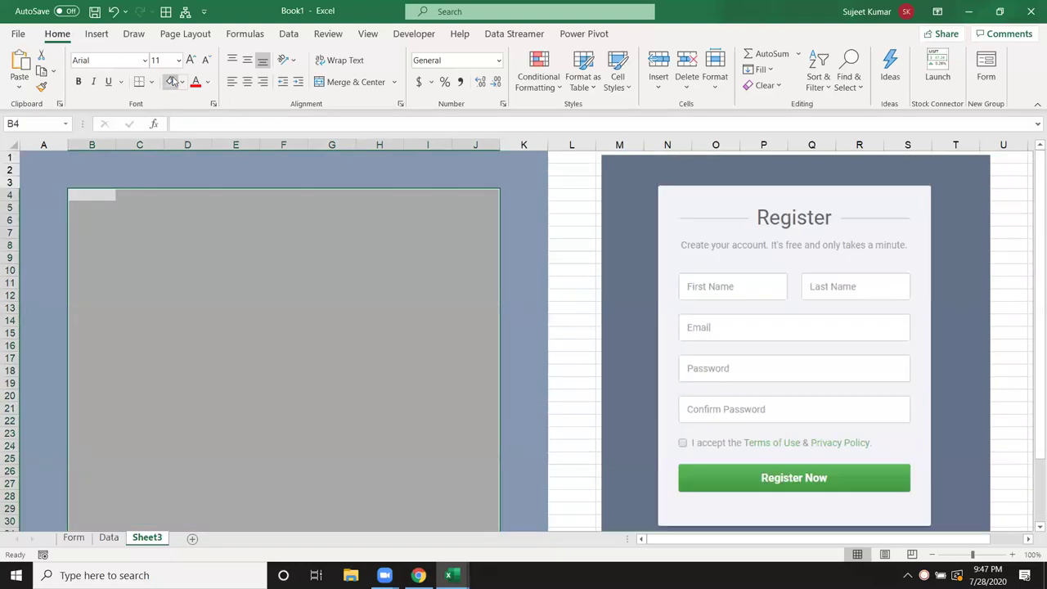
click(184, 81)
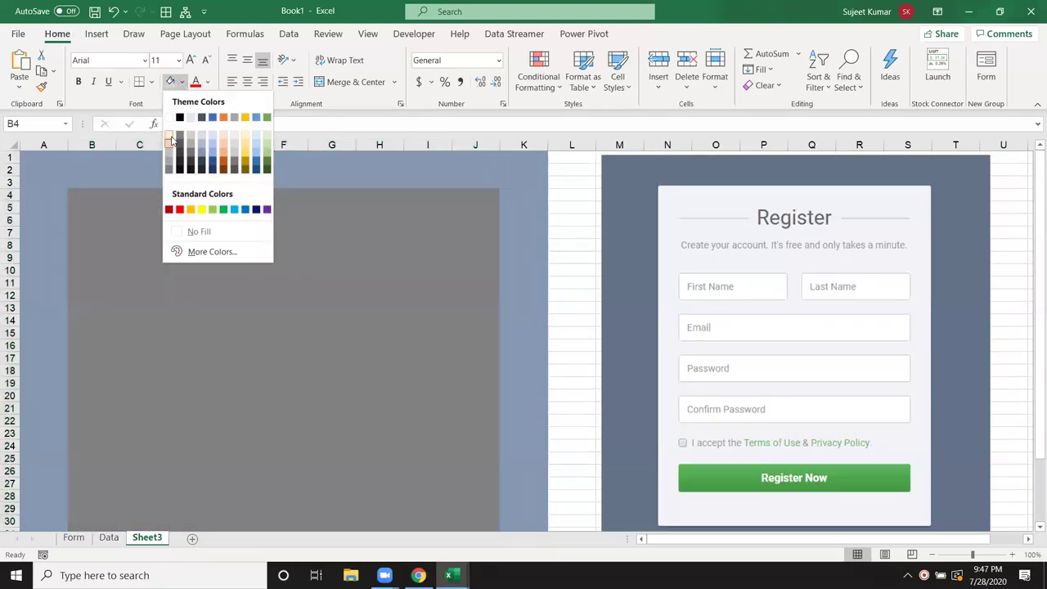
click(170, 135)
click(275, 222)
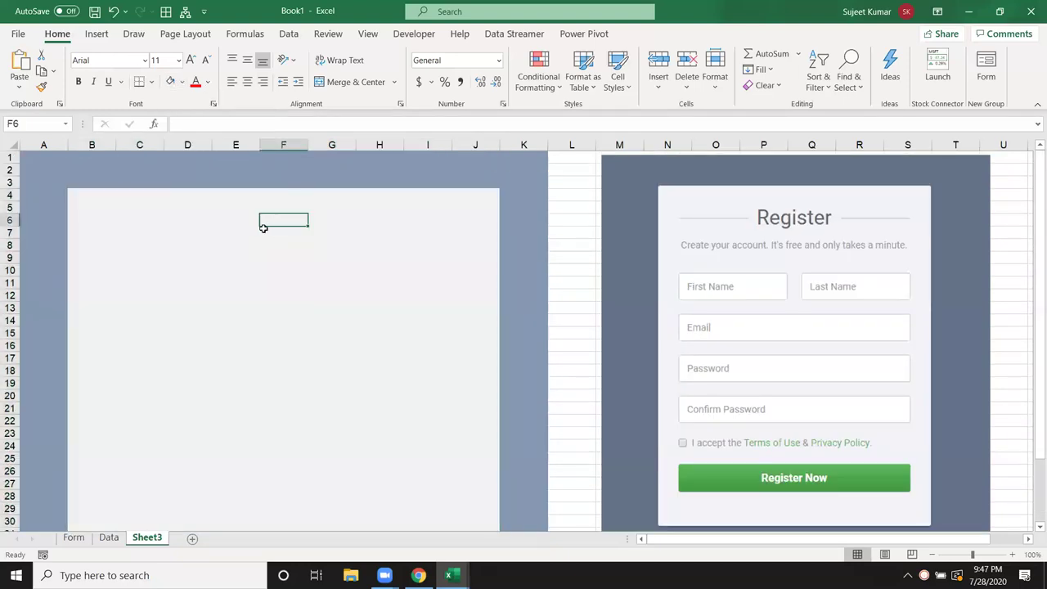
mouse_move(152, 230)
mouse_down()
mouse_move(391, 237)
mouse_move(410, 211)
mouse_up()
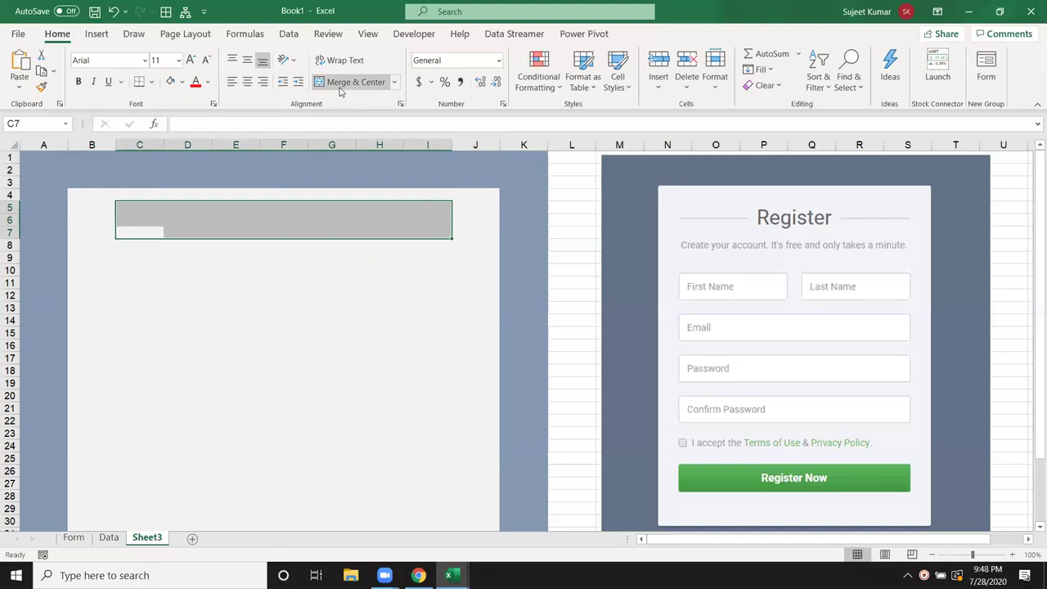
Merge and centre C5:I7, type Register, and enlarge it to 36 pt.
click(341, 82)
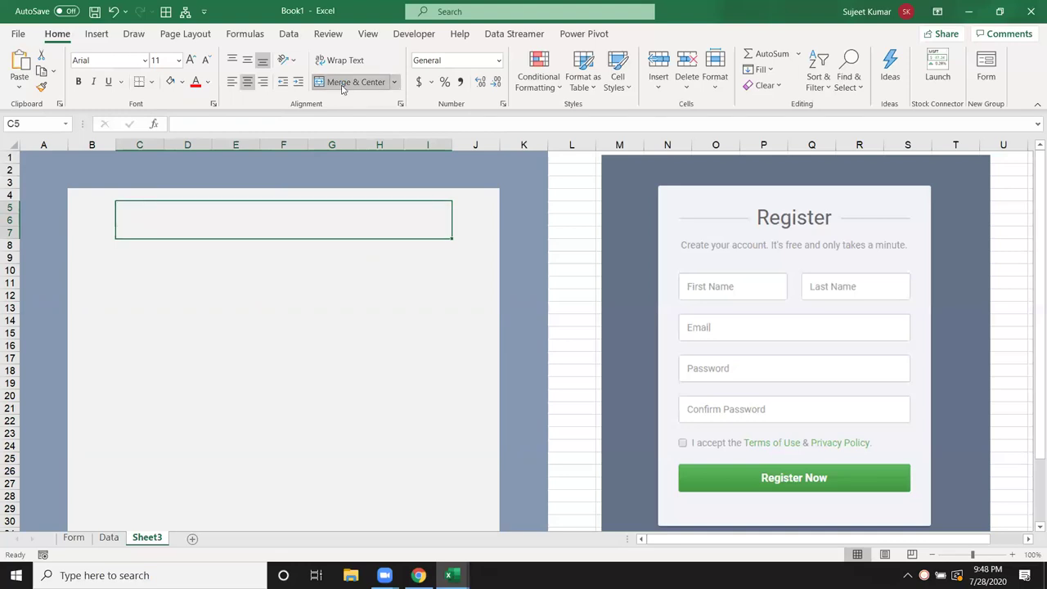
text(Register)
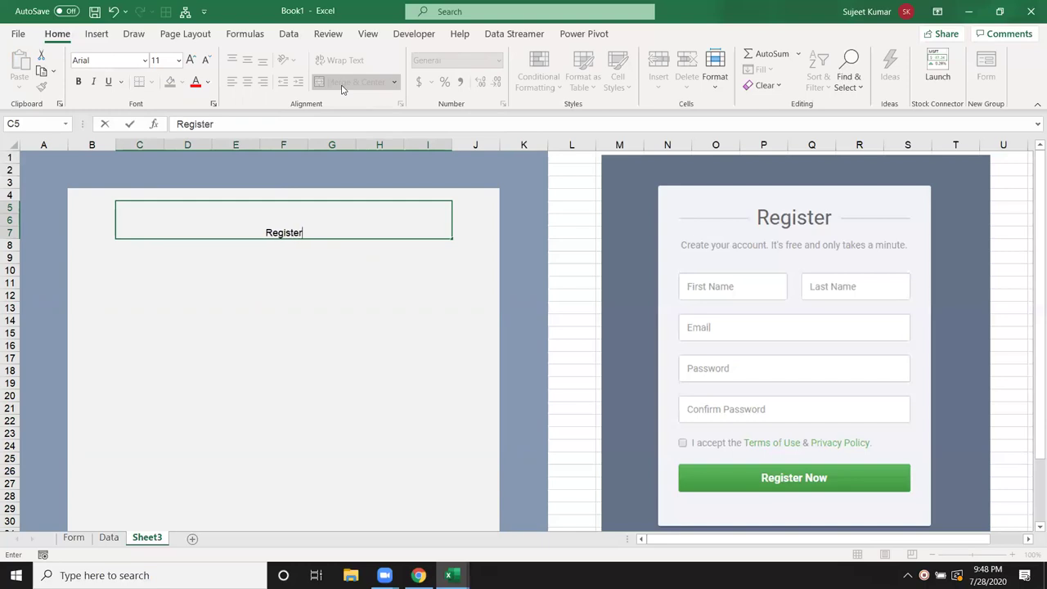
key(Return)
key(Up)
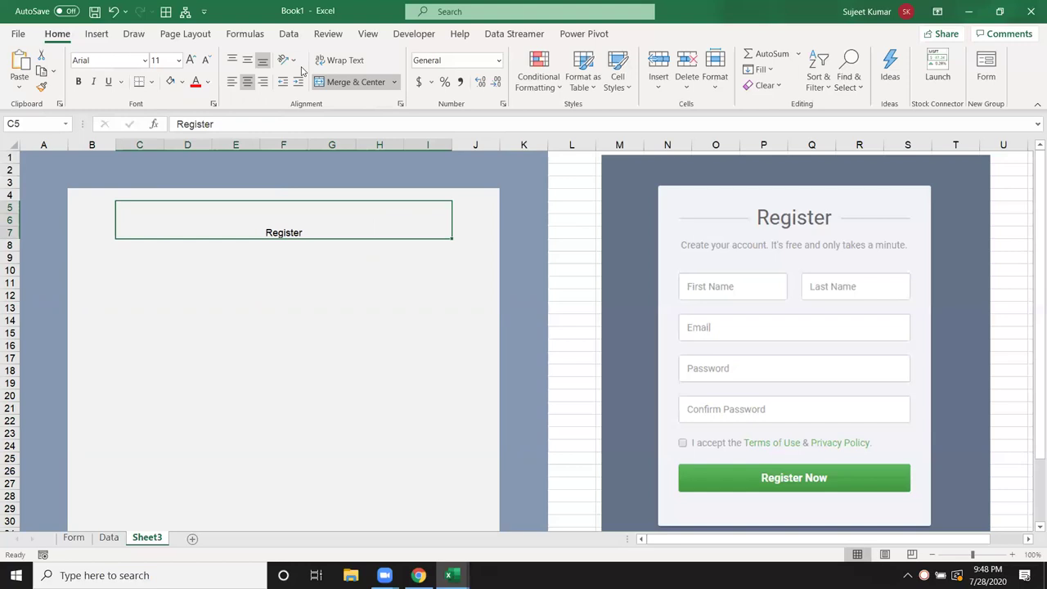
click(190, 62)
click(190, 62)
click(190, 62)
click(190, 62)
click(190, 62)
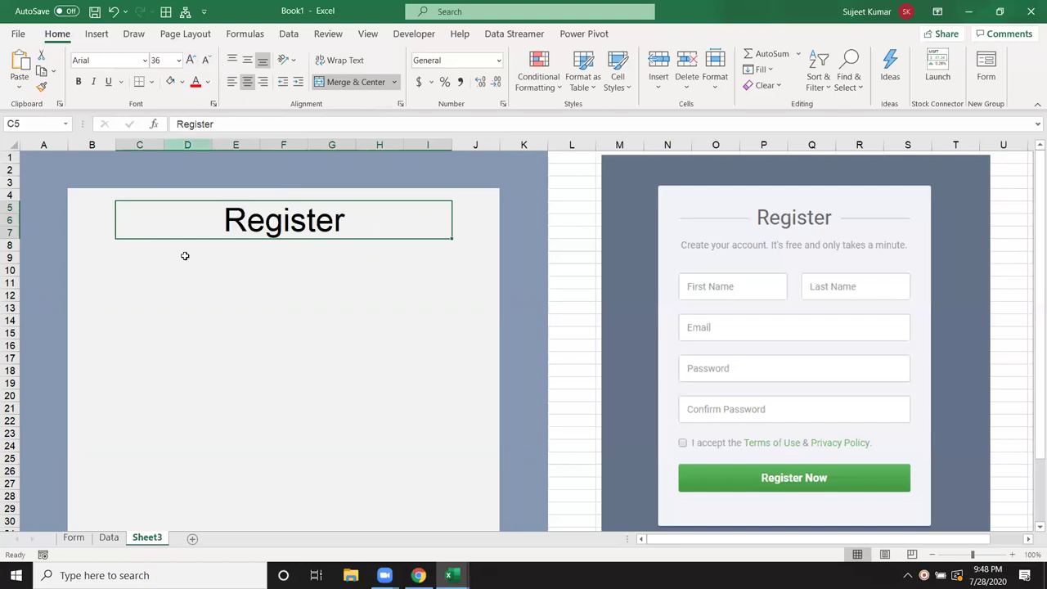
click(187, 282)
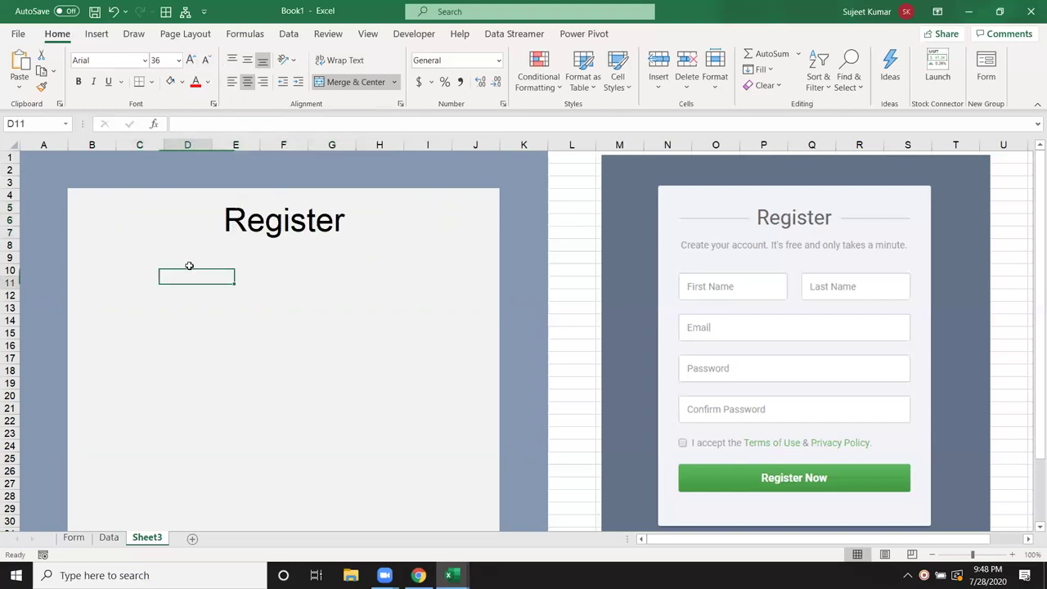
Edit the heading to add a "------" side line before Register.
click(198, 221)
double_click(198, 221)
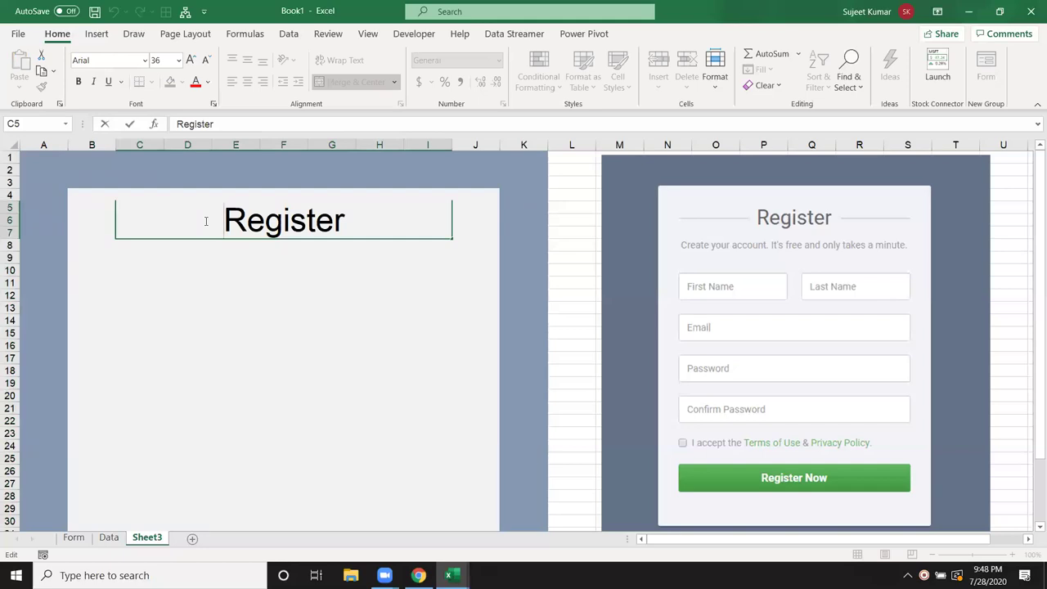
text(_)
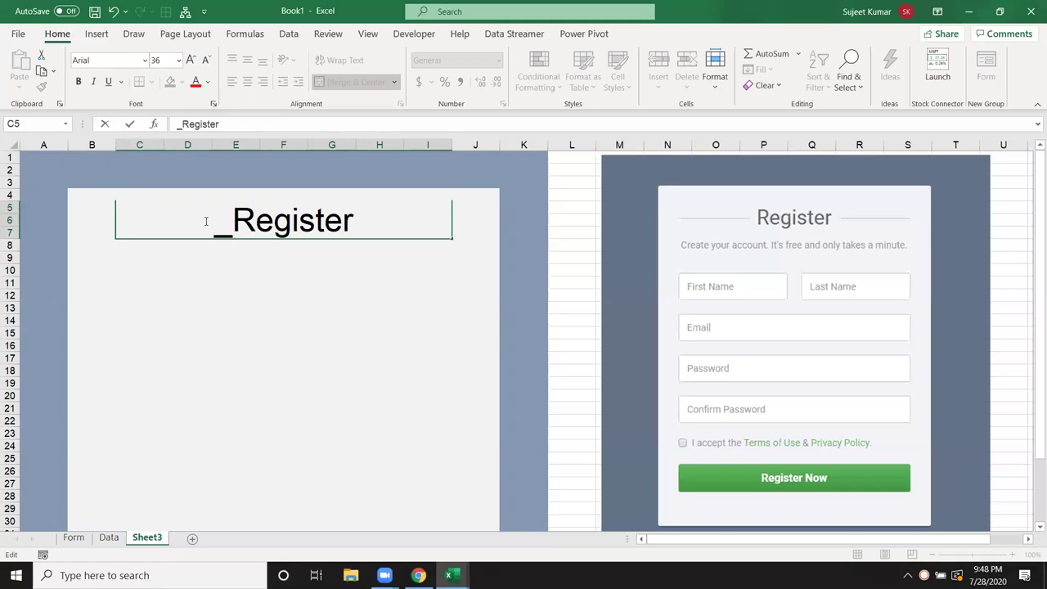
key(BackSpace)
text(------)
Try hyphens and underscores around Register, then cancel the edit so the heading stays plain.
key(BackSpace)
key(BackSpace)
key(BackSpace)
key(BackSpace)
key(BackSpace)
key(BackSpace)
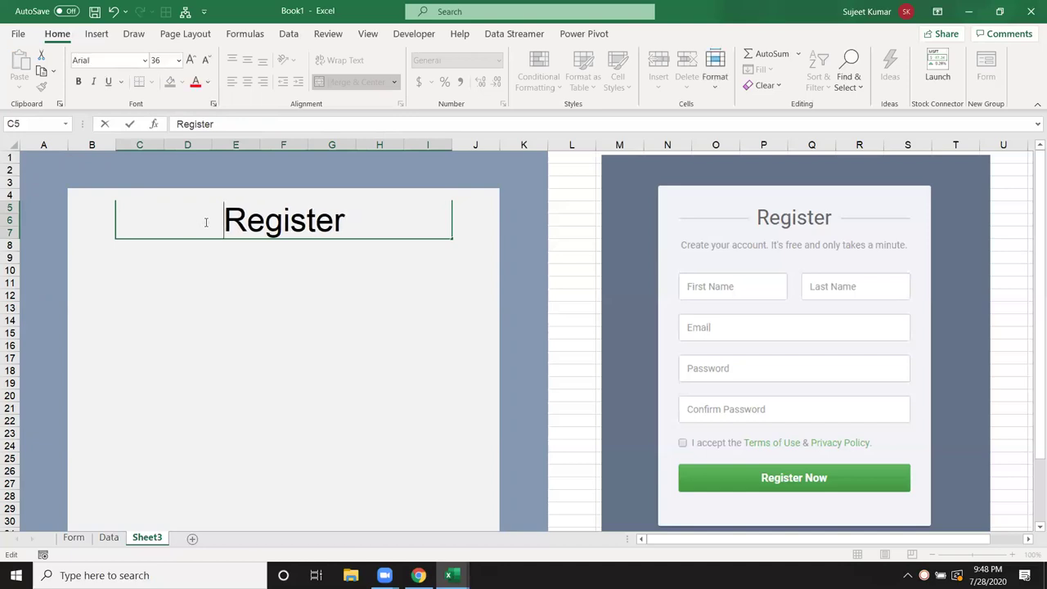
text(+)
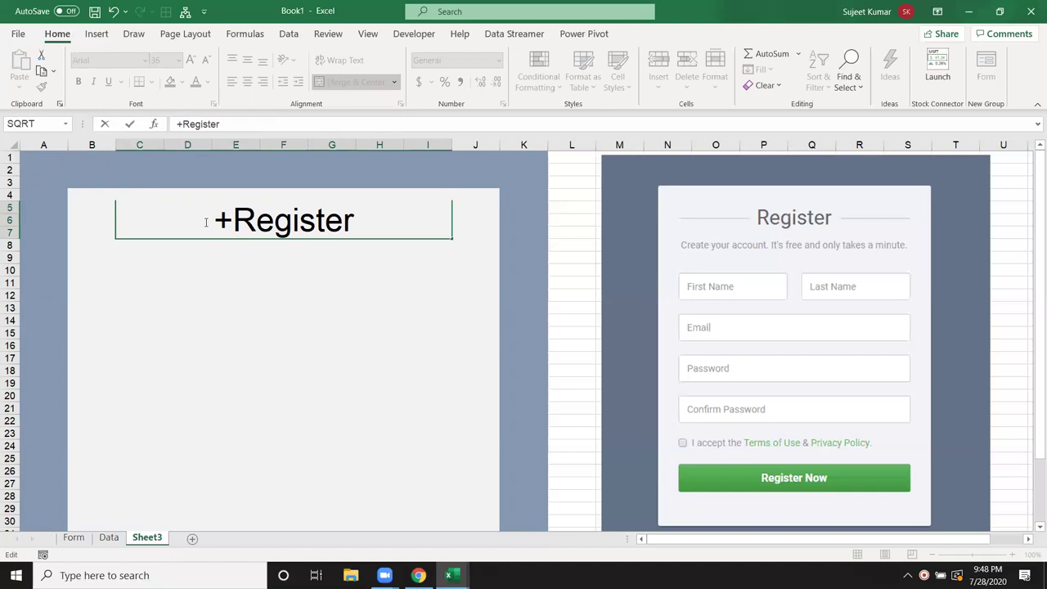
key(BackSpace)
text(-----------)
key(BackSpace)
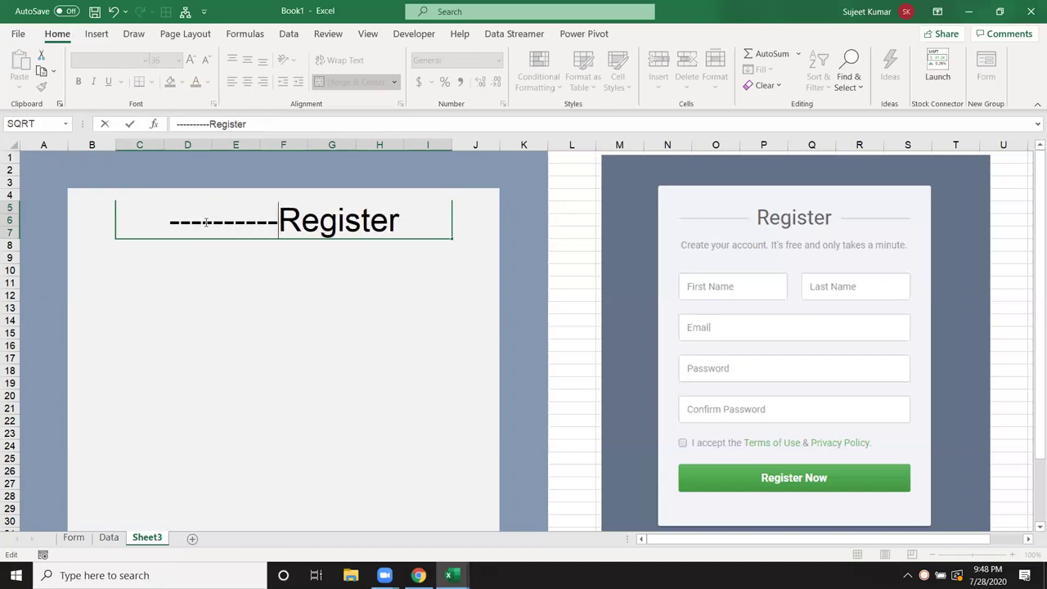
key(BackSpace)
key(BackSpace)
key(BackSpace)
text(____)
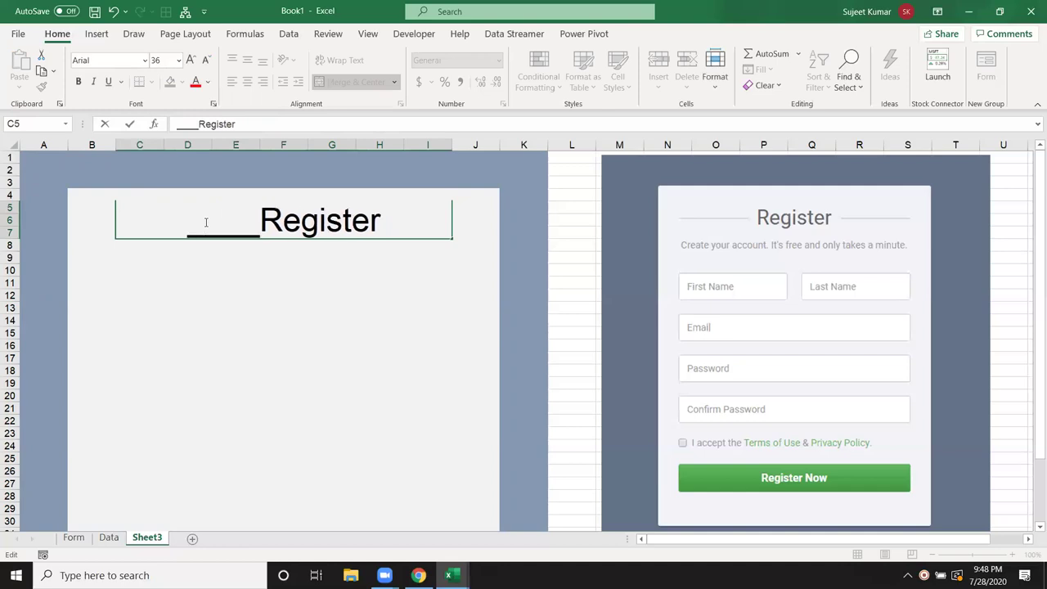
text(_)
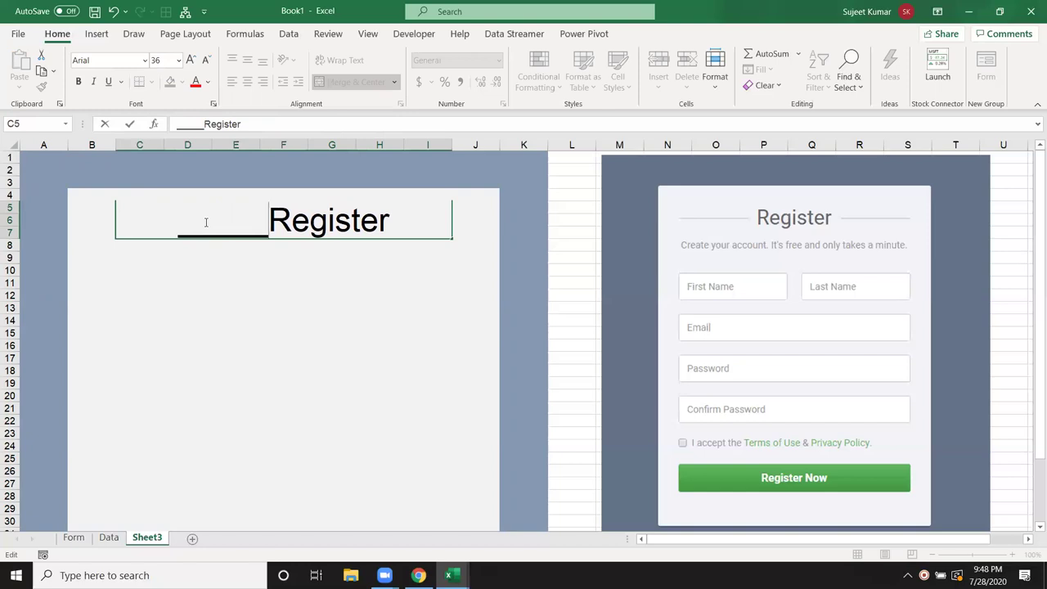
text(_)
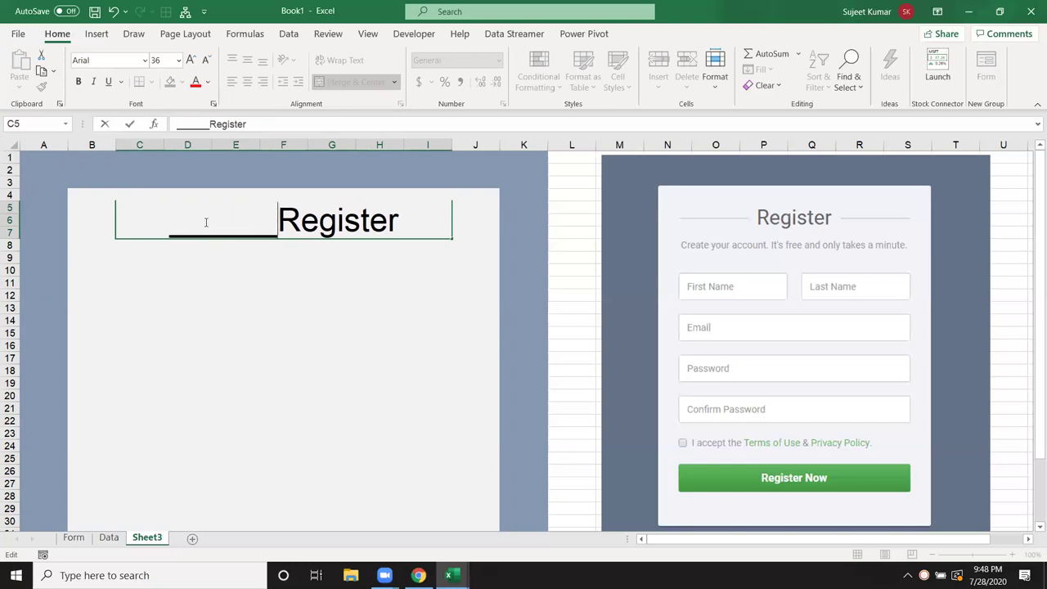
text(__)
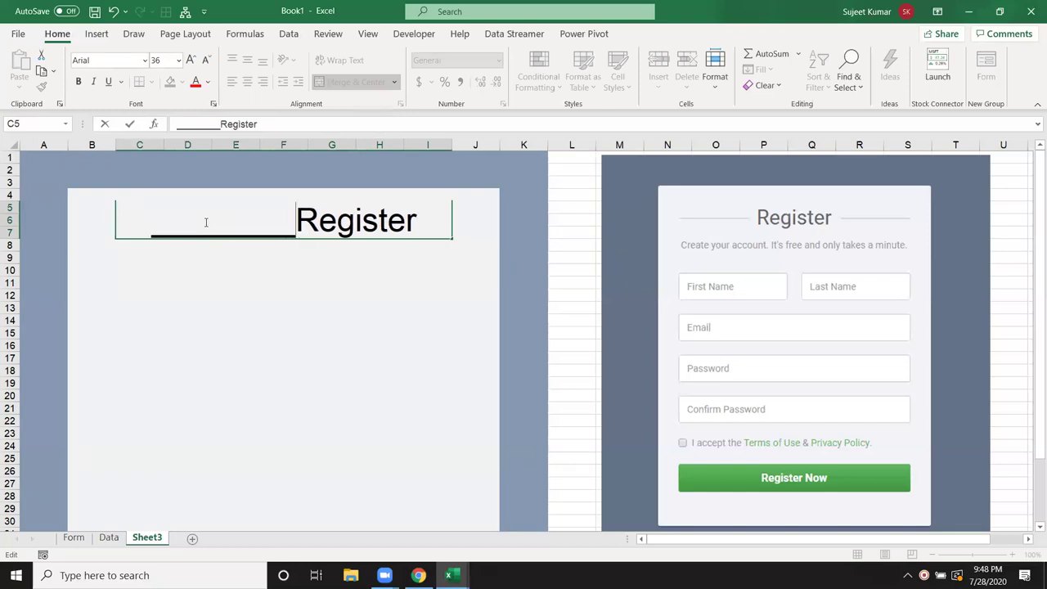
key(BackSpace)
key(BackSpace)
key(BackSpace)
key(BackSpace)
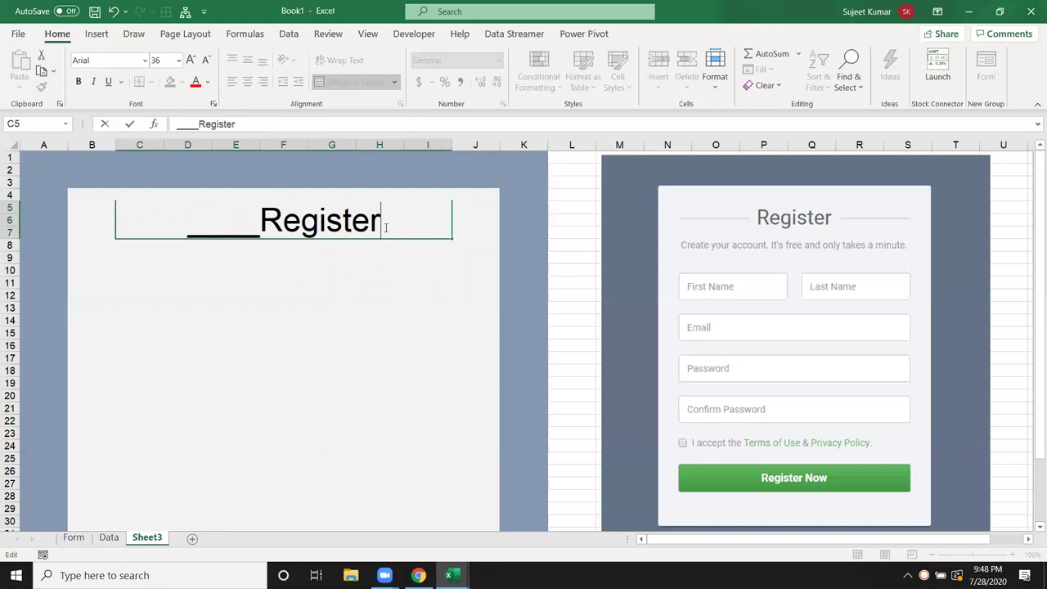
text(______)
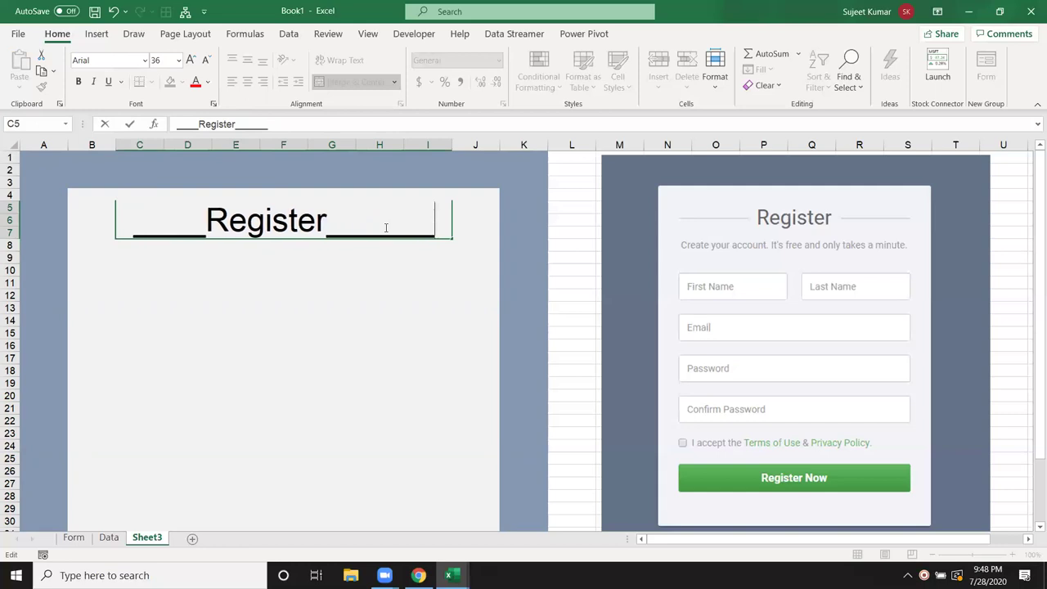
mouse_move(327, 221)
mouse_down()
mouse_move(203, 232)
mouse_move(327, 219)
mouse_up()
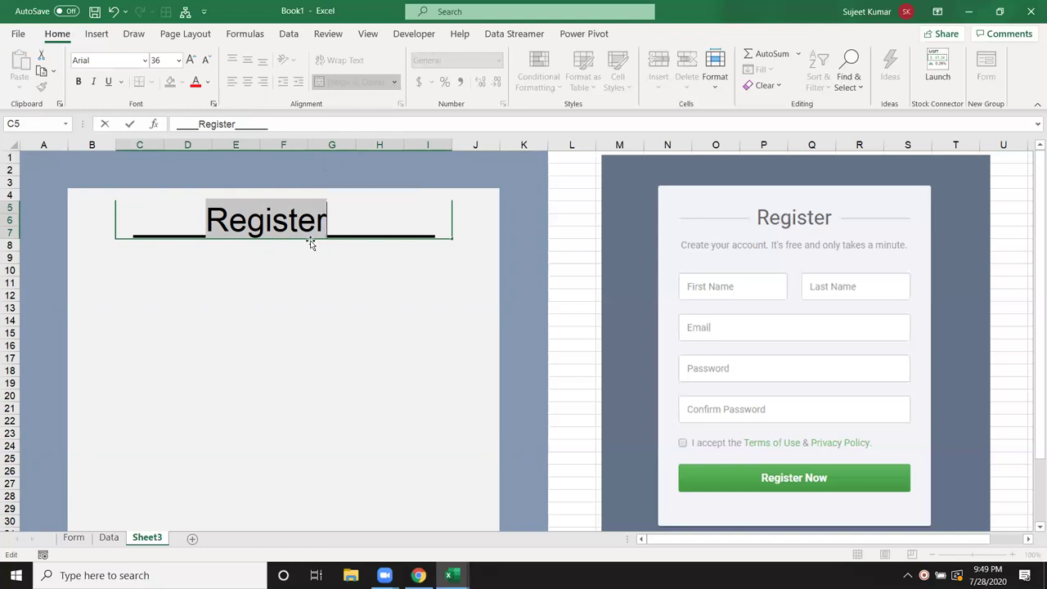
key(Escape)
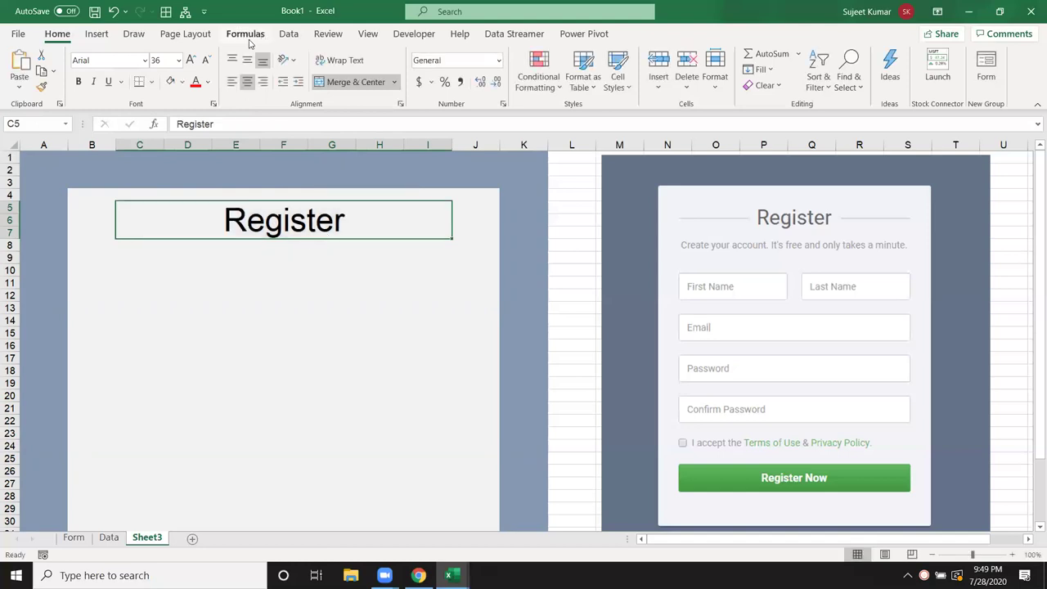
click(245, 33)
Draw a straight line shape beside the Register heading.
click(99, 34)
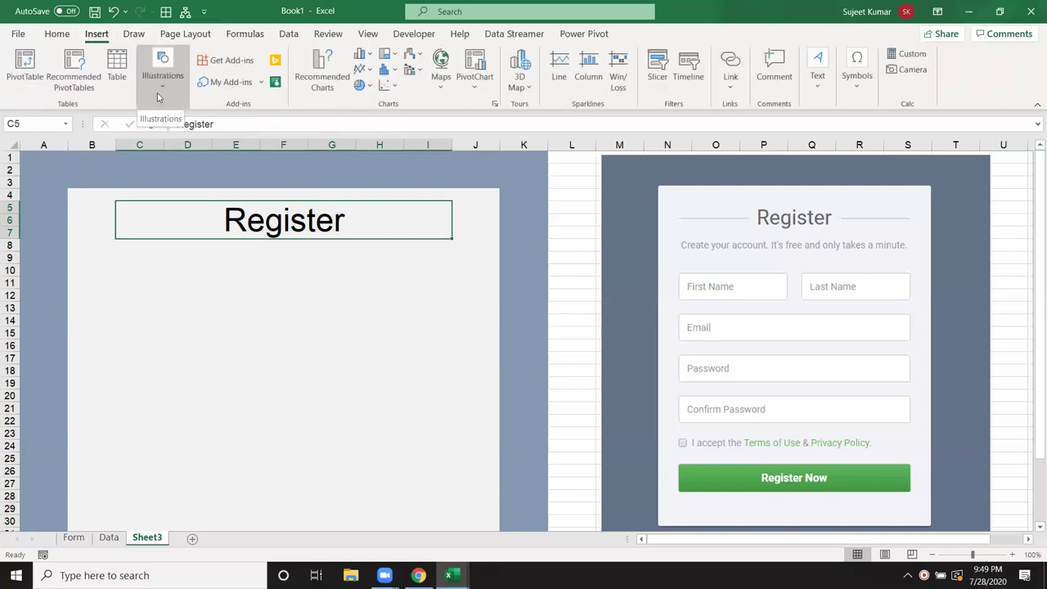
click(163, 88)
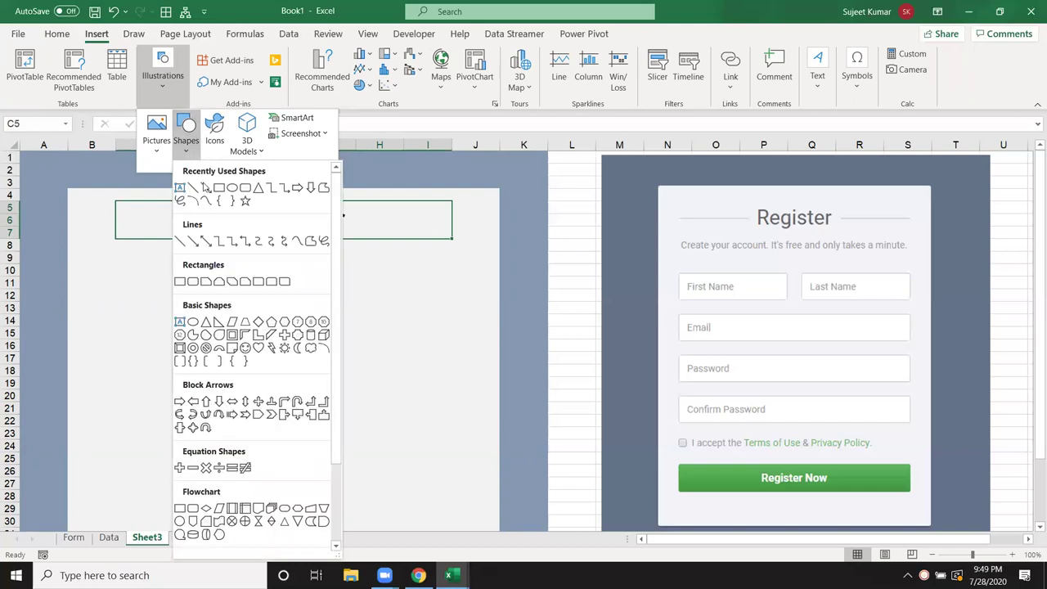
click(205, 187)
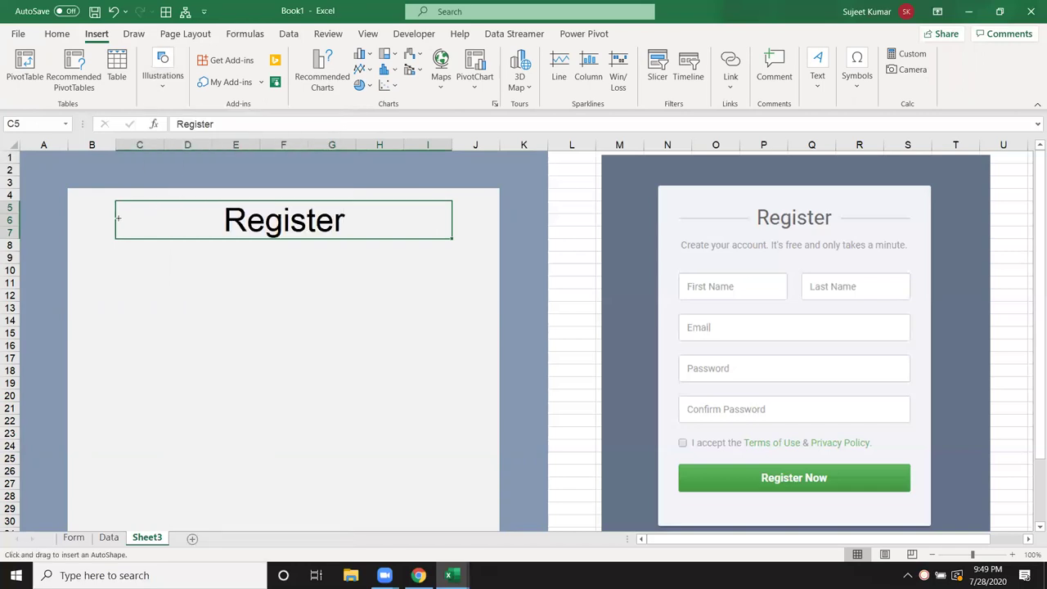
drag(119, 218, 219, 217)
drag(221, 217, 221, 217)
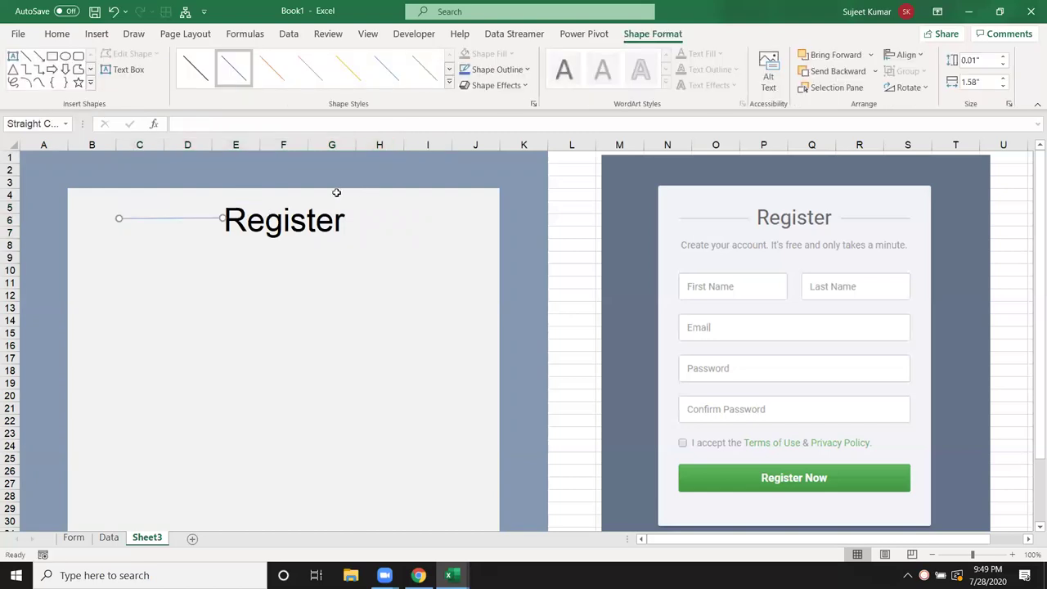
Colour the line black and move it to the right of Register.
click(495, 74)
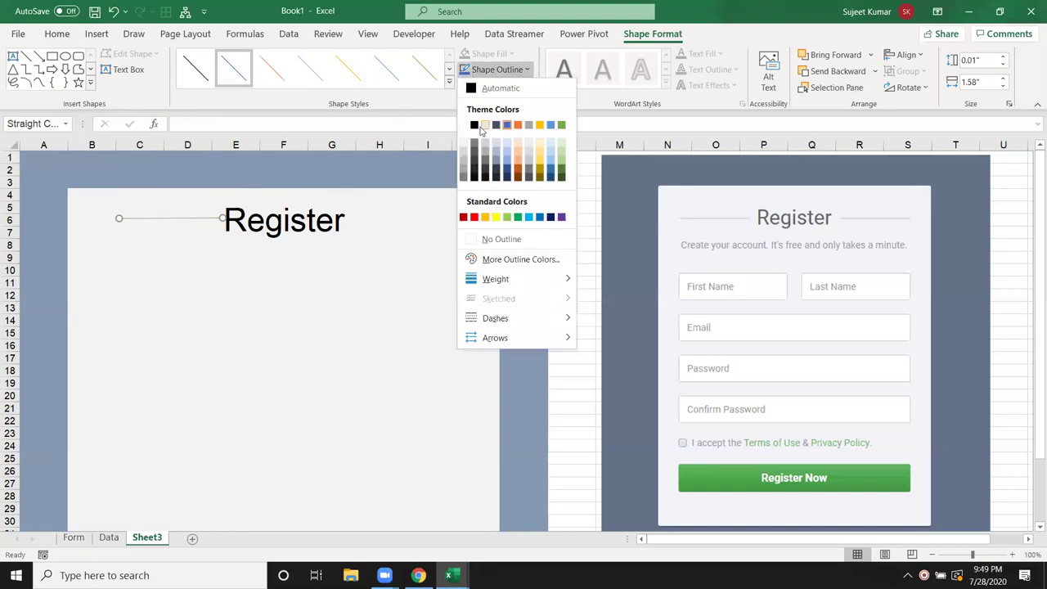
click(473, 124)
click(360, 274)
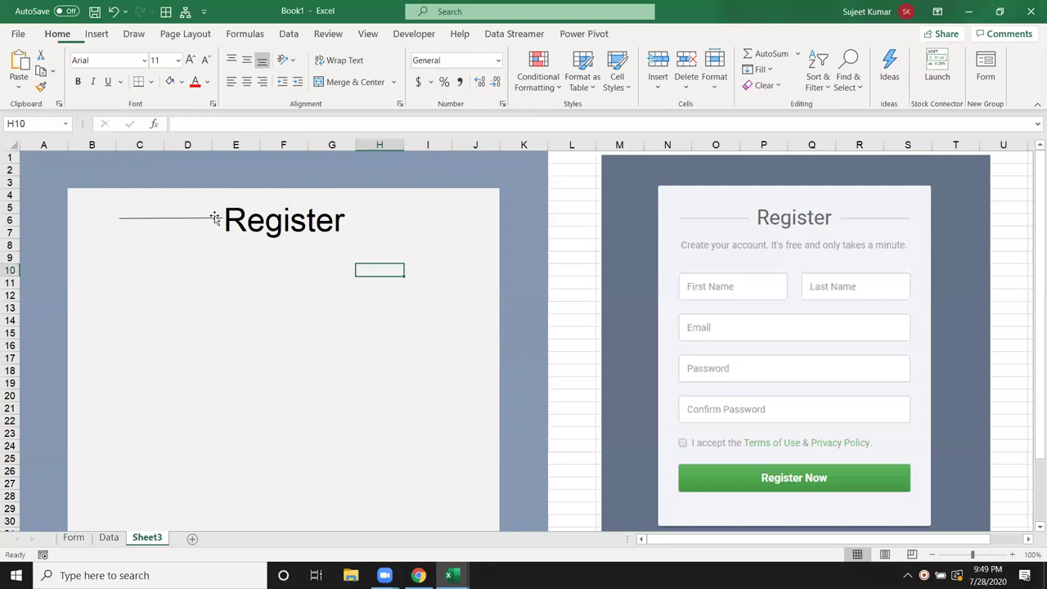
click(209, 218)
drag(373, 243, 441, 226)
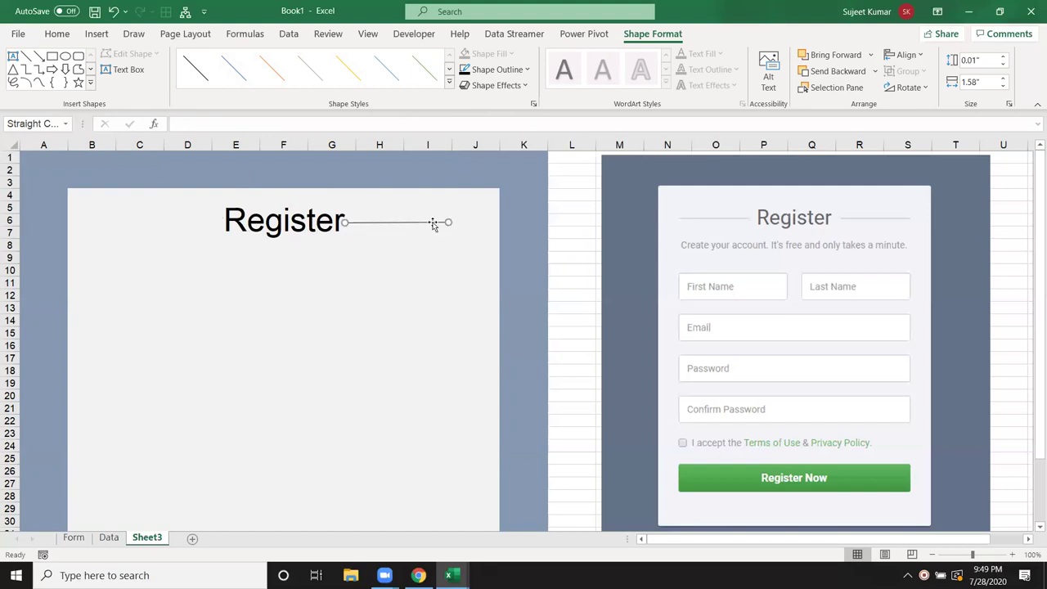
Thicken the right-hand line's outline to 2¼ pt.
click(495, 70)
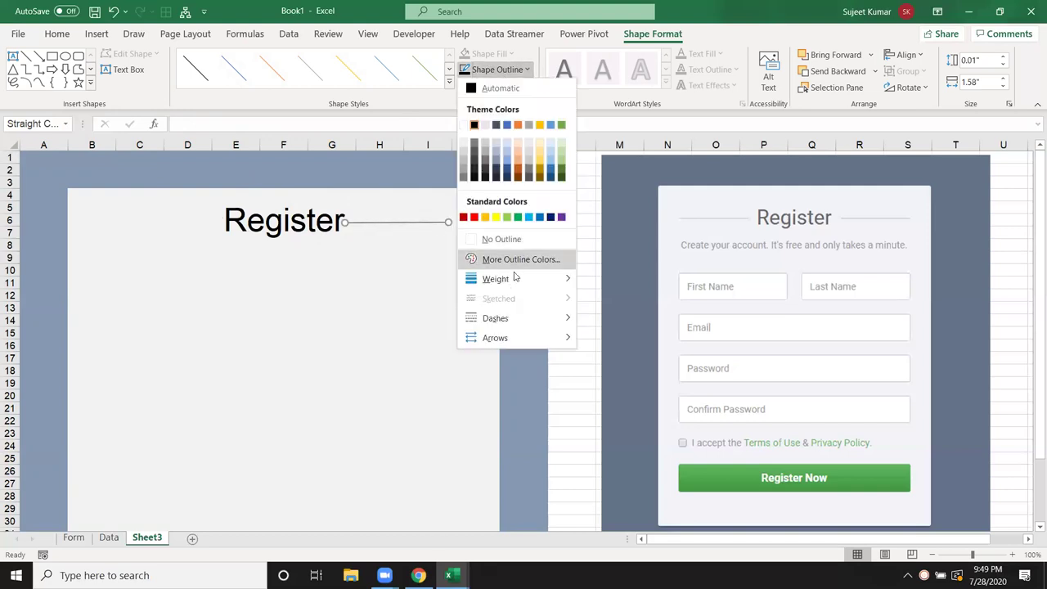
mouse_move(543, 279)
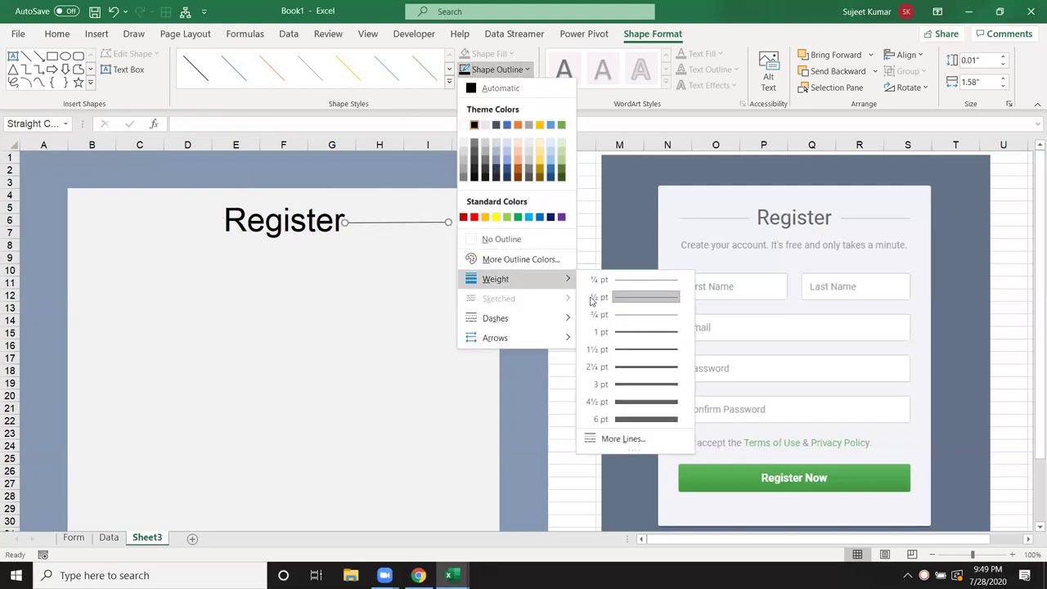
click(629, 366)
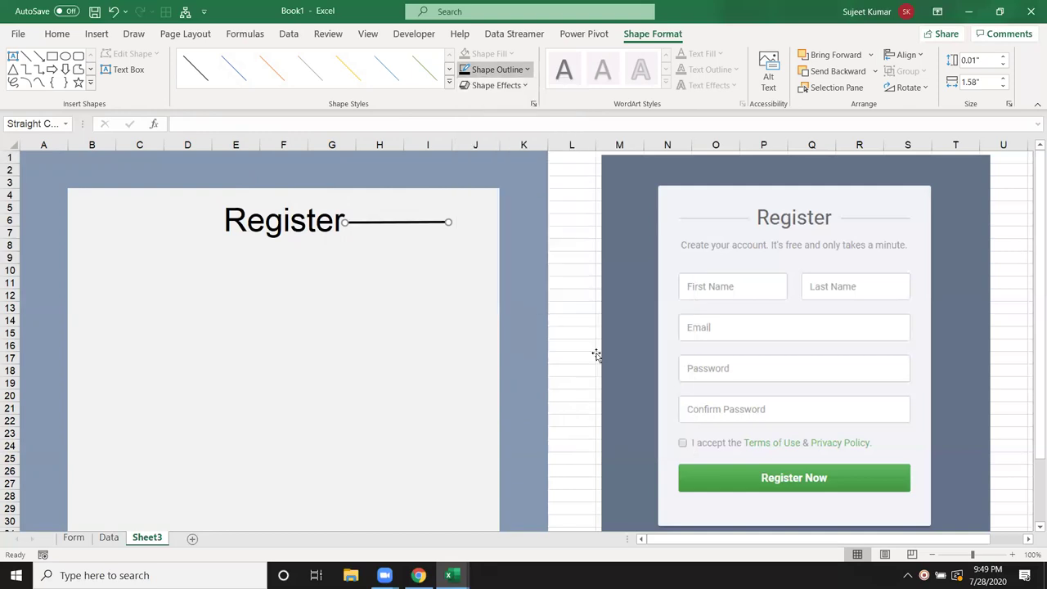
click(376, 307)
click(392, 223)
Copy the line to the left of Register and nudge the right line further right.
ctrl+drag(393, 230, 163, 228)
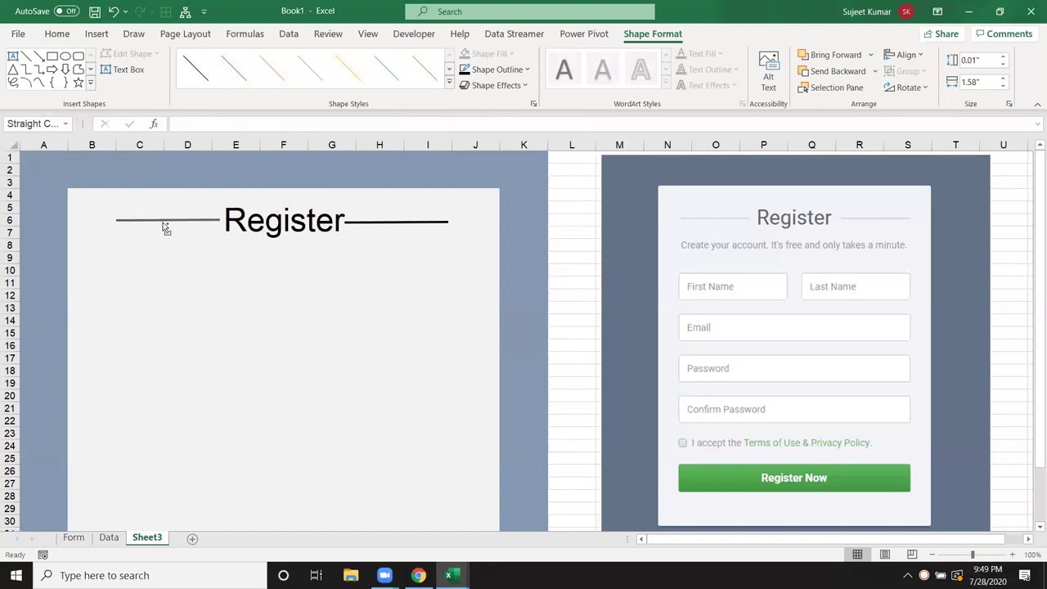
ctrl+drag(164, 227, 167, 229)
click(270, 296)
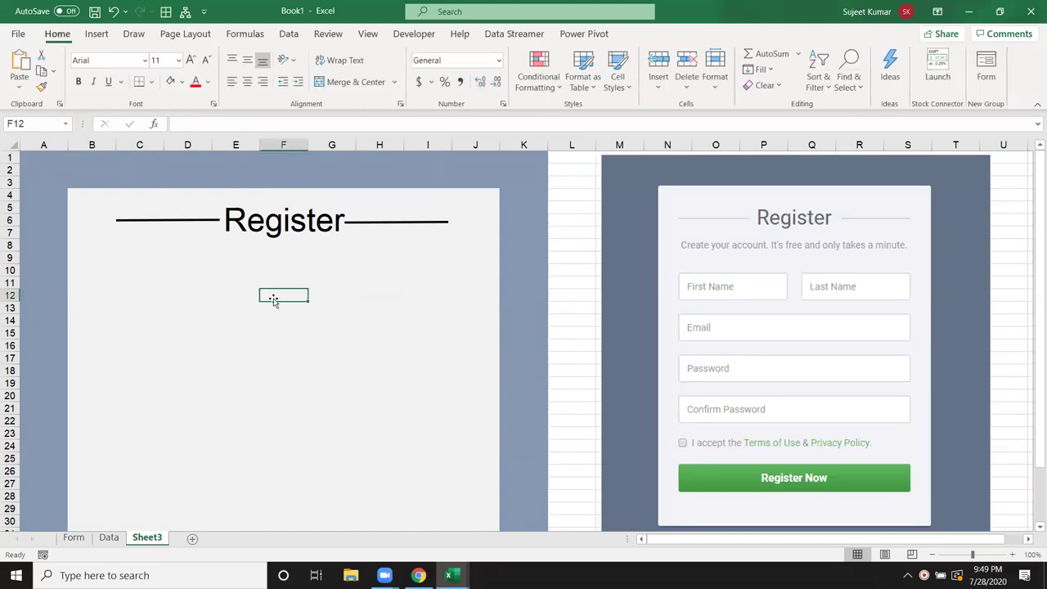
drag(391, 225, 398, 222)
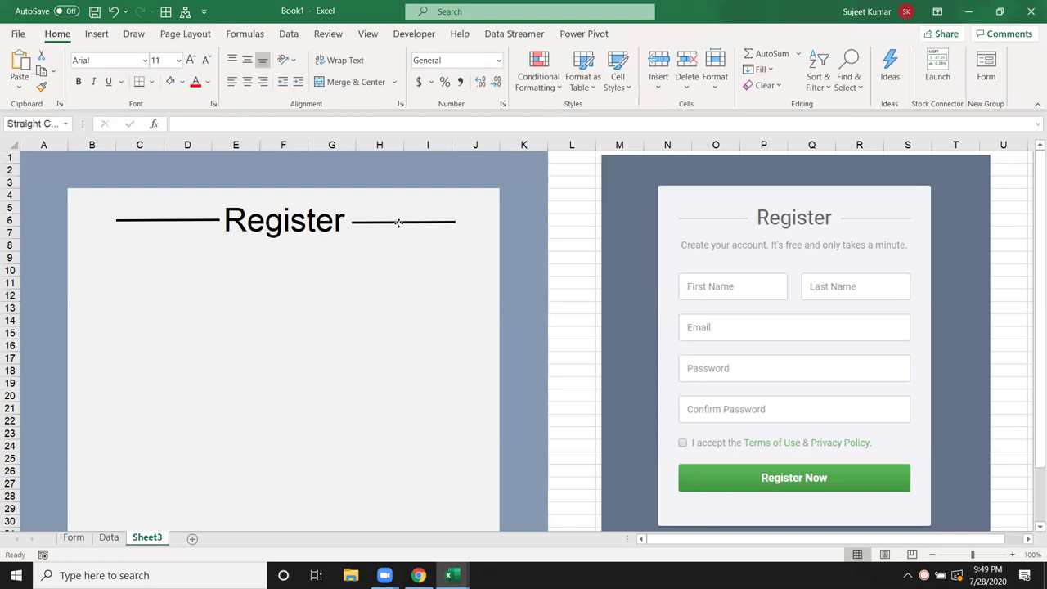
click(381, 286)
mouse_move(131, 254)
mouse_down()
mouse_move(396, 270)
mouse_move(442, 260)
mouse_up()
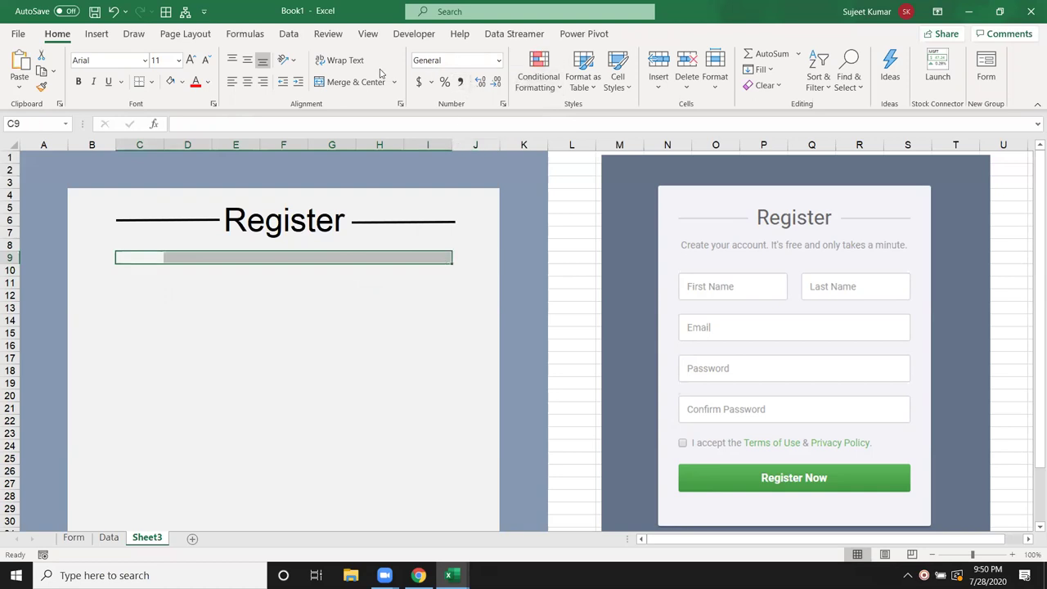
Merge C9:I9 and enter the subtitle 'Create your account it's free only takes a minyte.'.
click(348, 82)
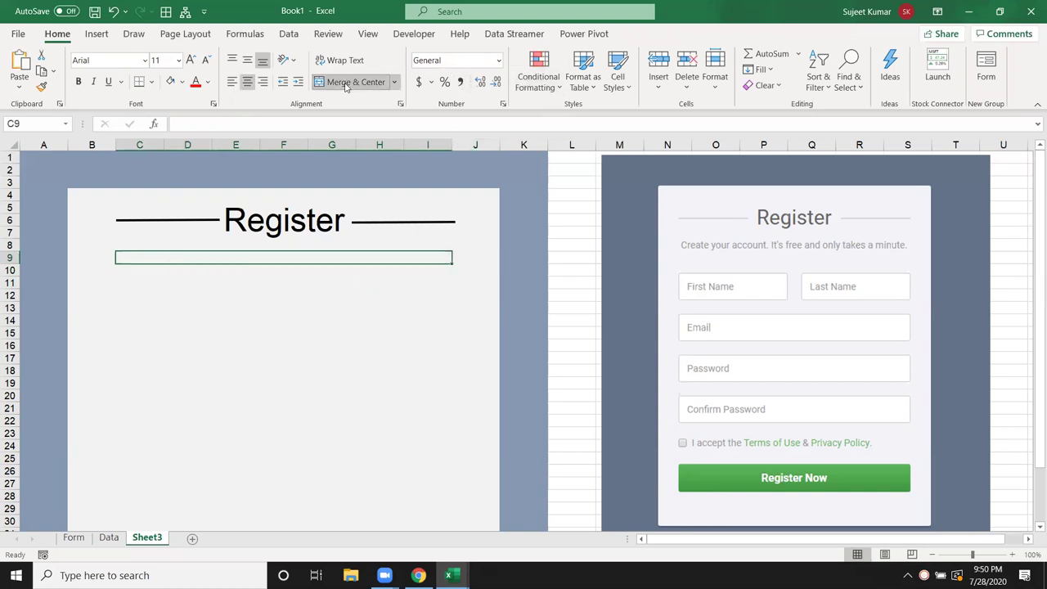
text(Create)
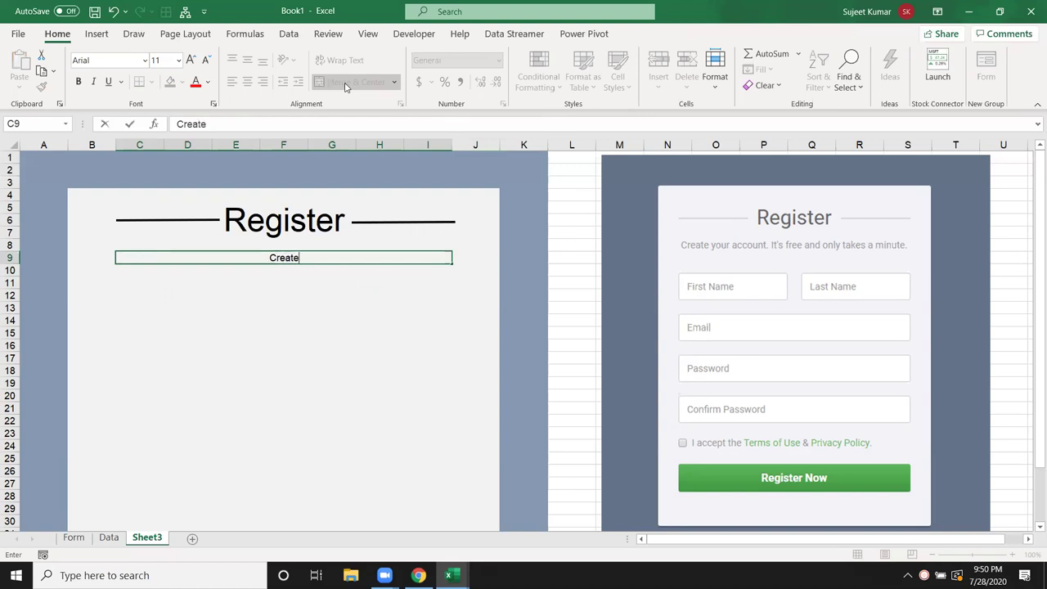
text( your account)
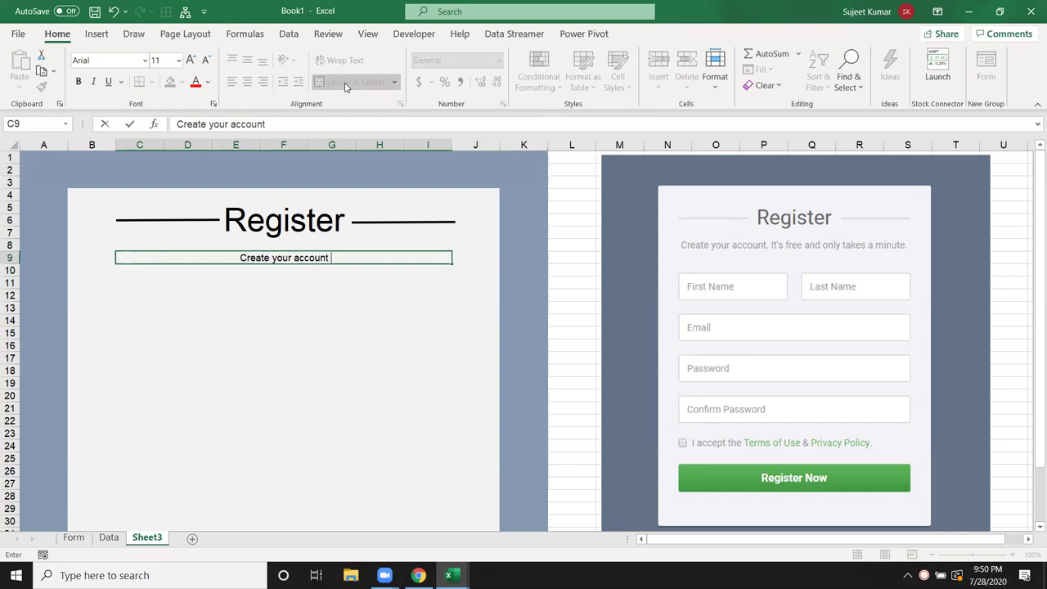
text( it's )
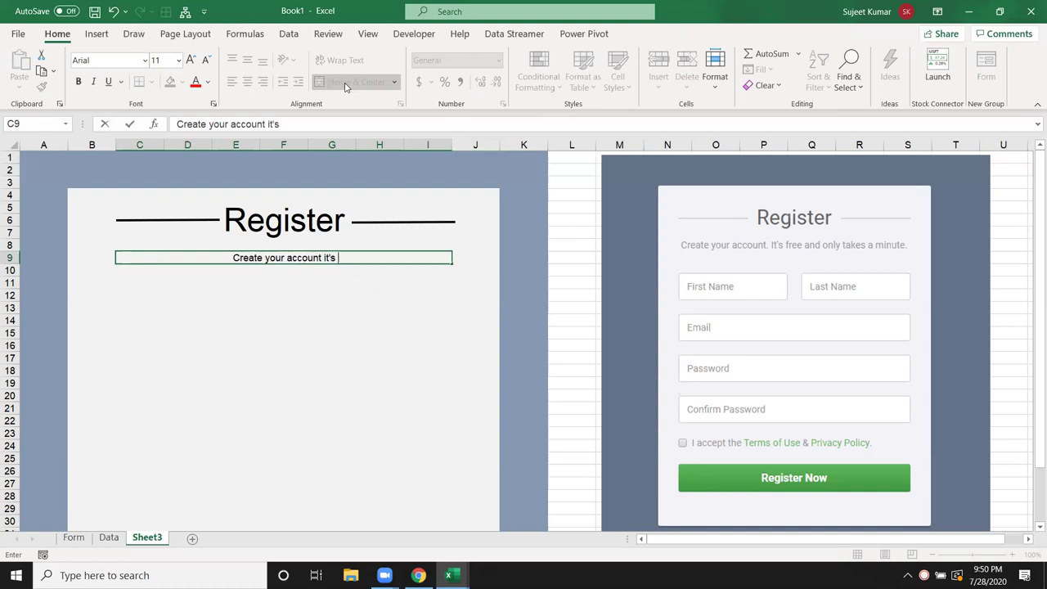
text(free )
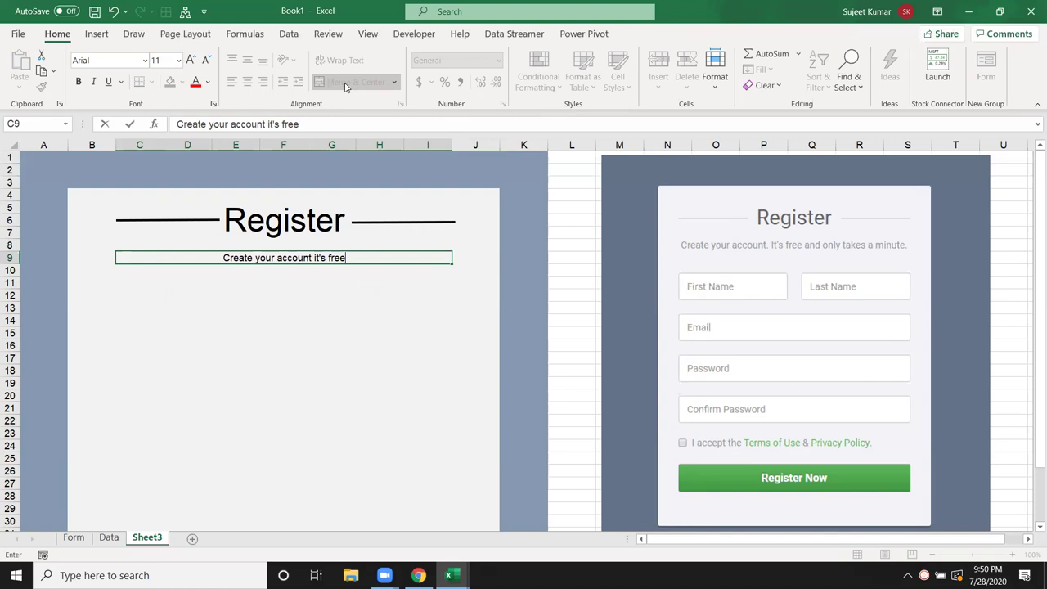
text(only takes a minyte.)
key(Return)
key(Up)
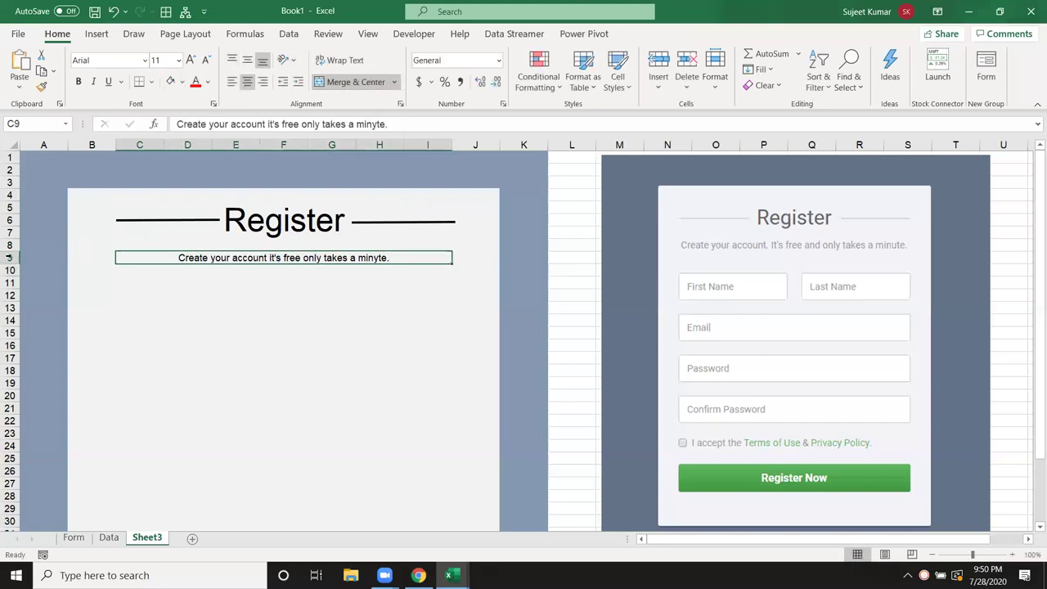
Shrink row 8 to close the gap and enlarge the subtitle to 12 pt.
click(10, 232)
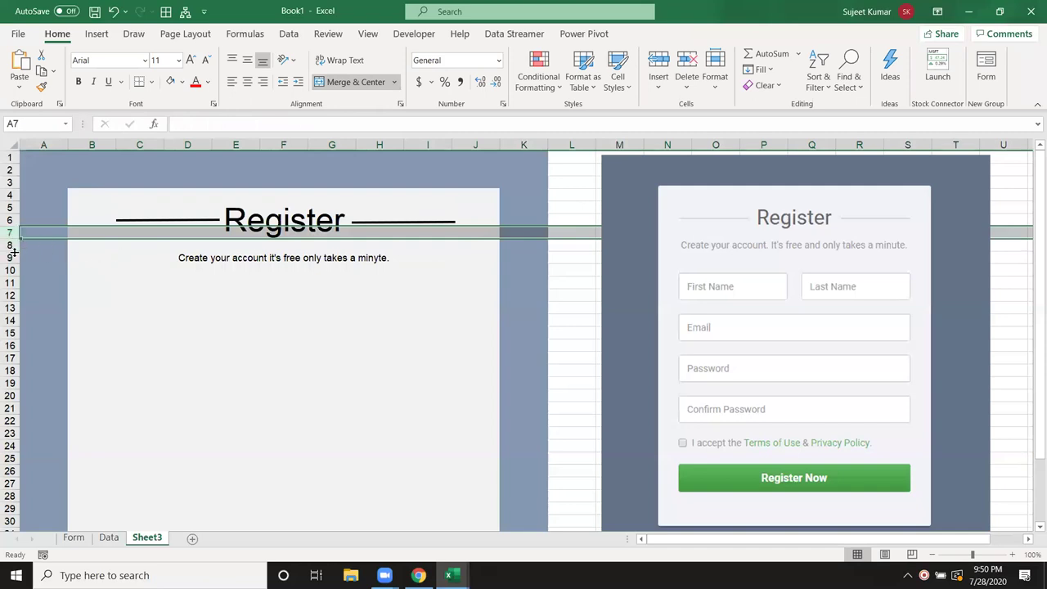
drag(14, 252, 14, 241)
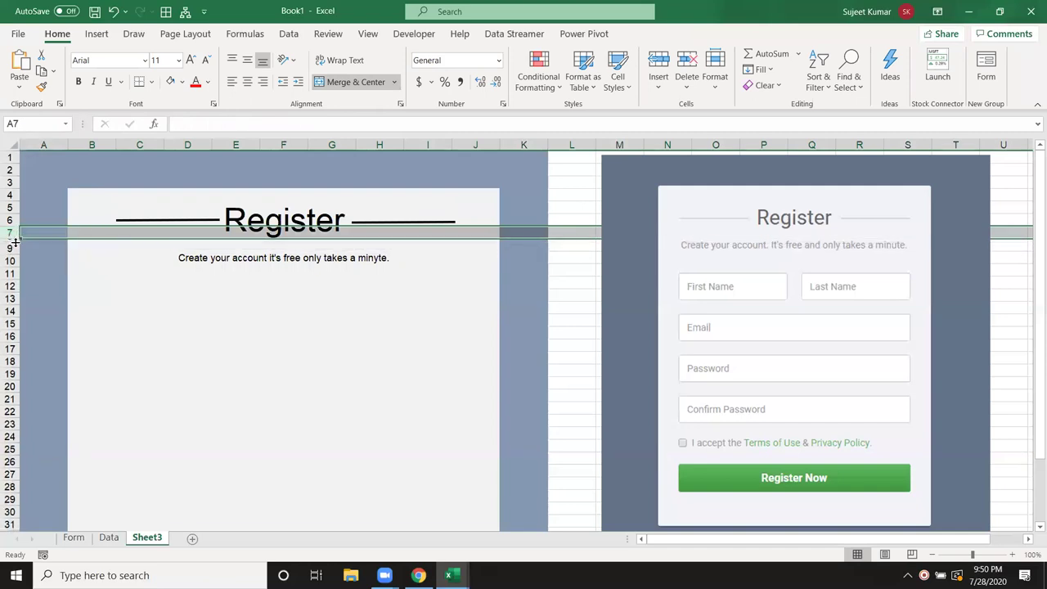
click(59, 274)
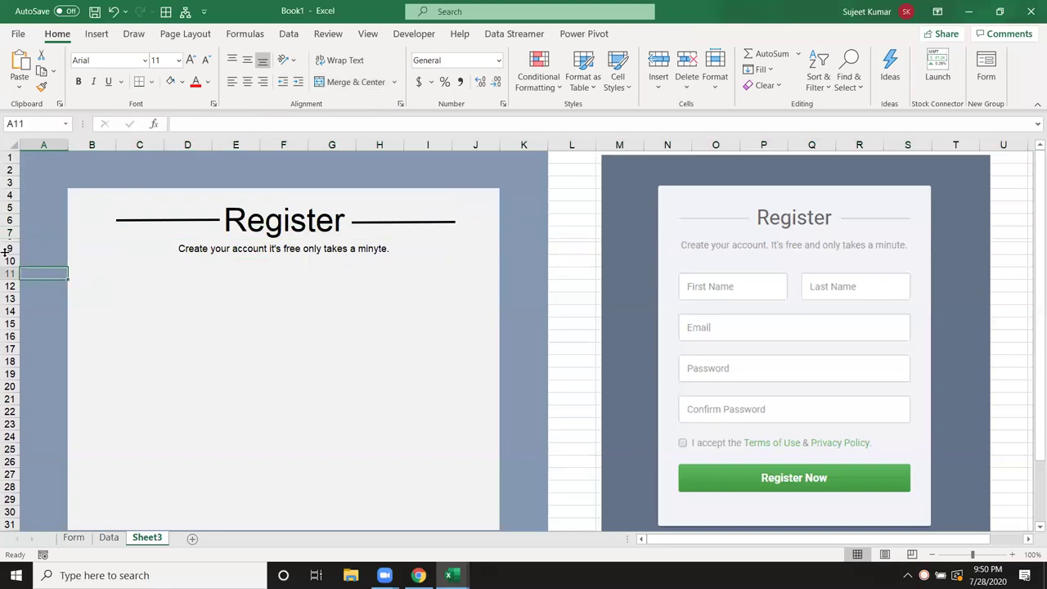
click(174, 252)
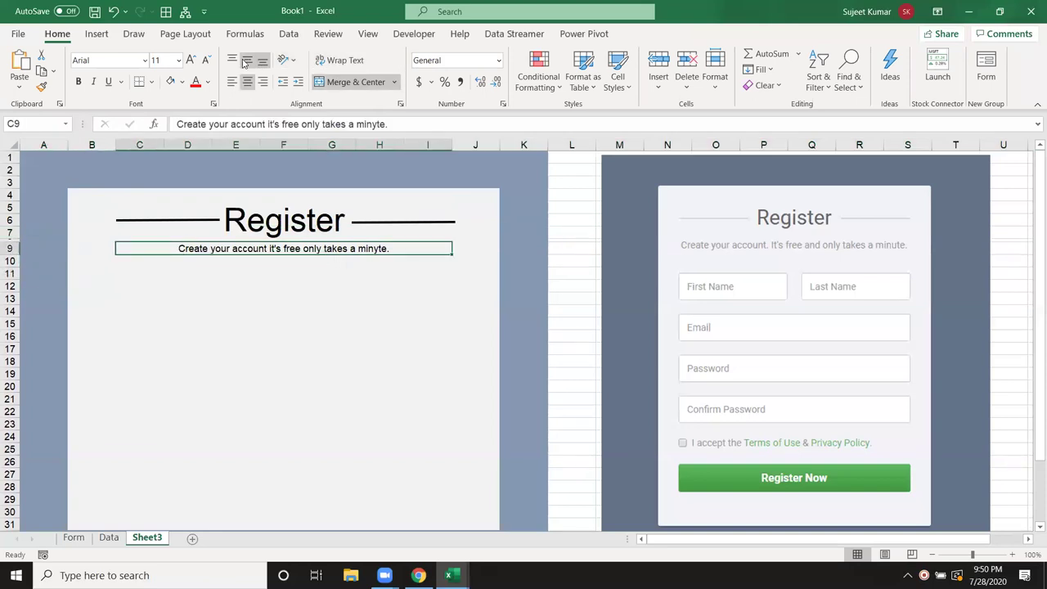
click(189, 61)
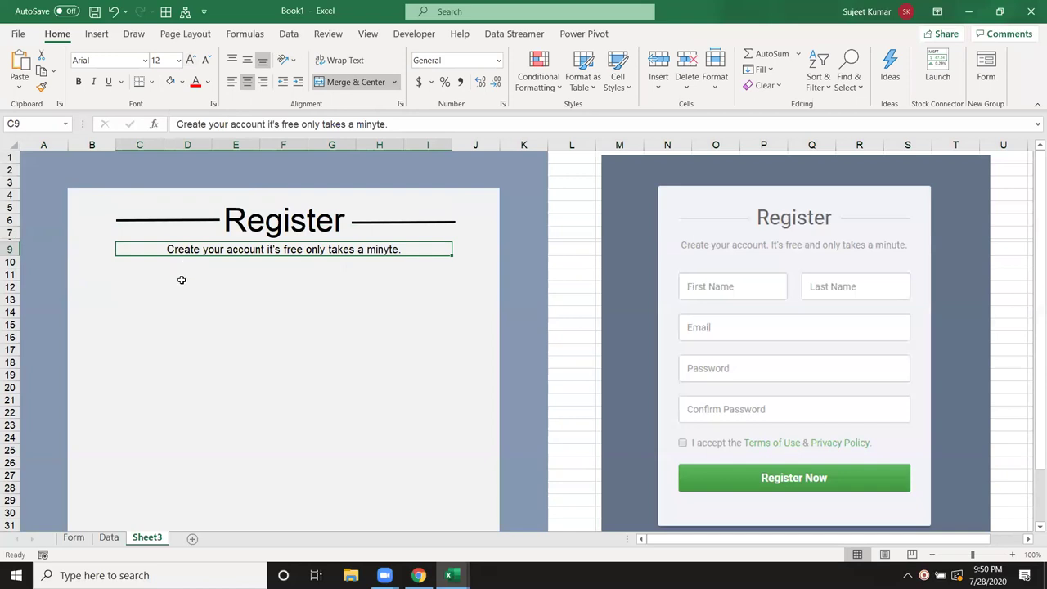
click(331, 287)
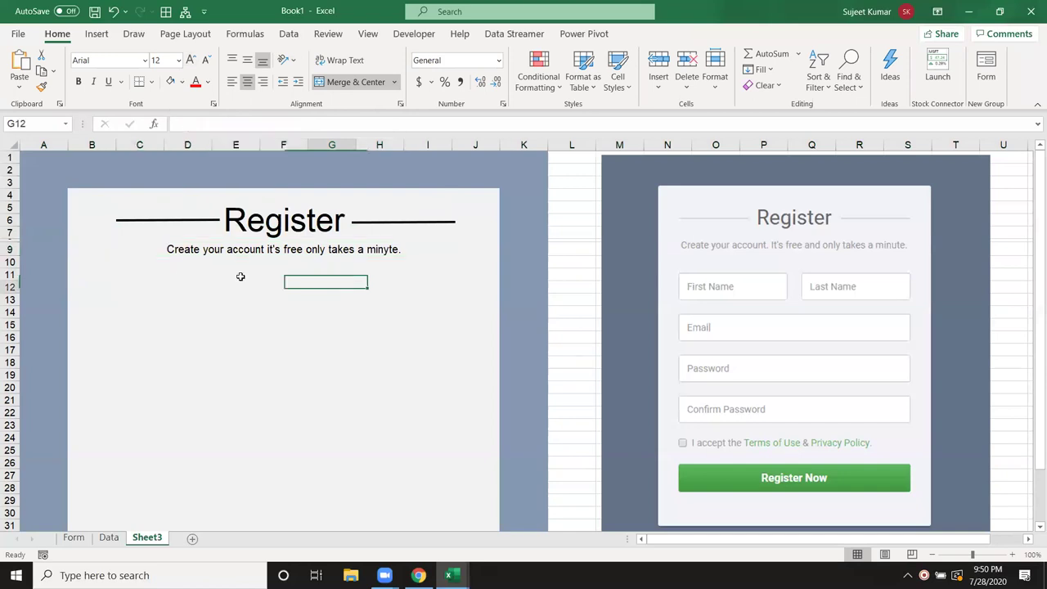
click(123, 288)
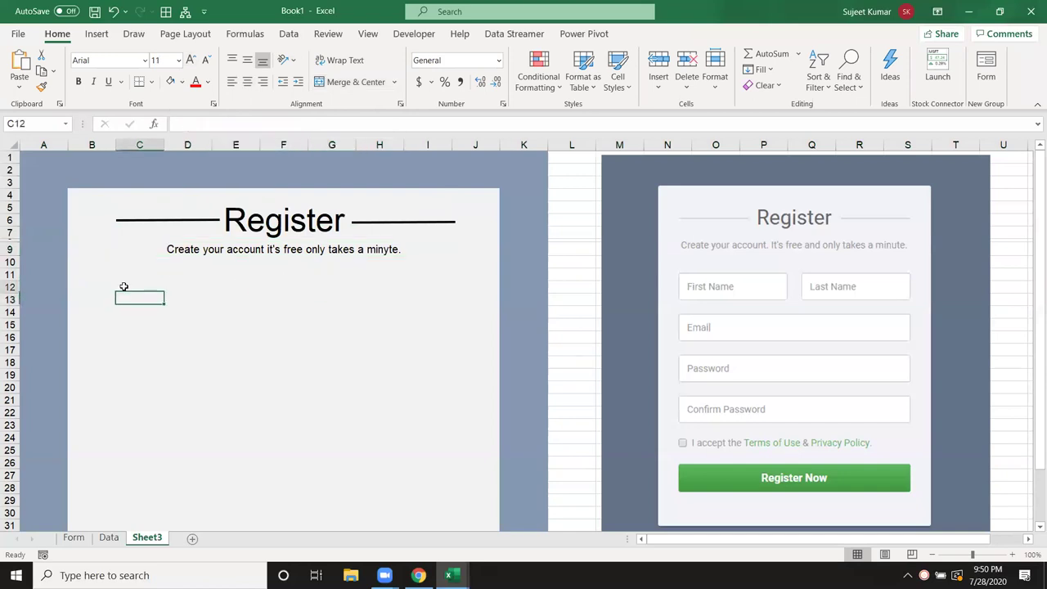
Widen column C to about 23.60 and make row 12 taller.
mouse_move(132, 288)
mouse_down()
mouse_move(254, 288)
mouse_move(152, 290)
mouse_up()
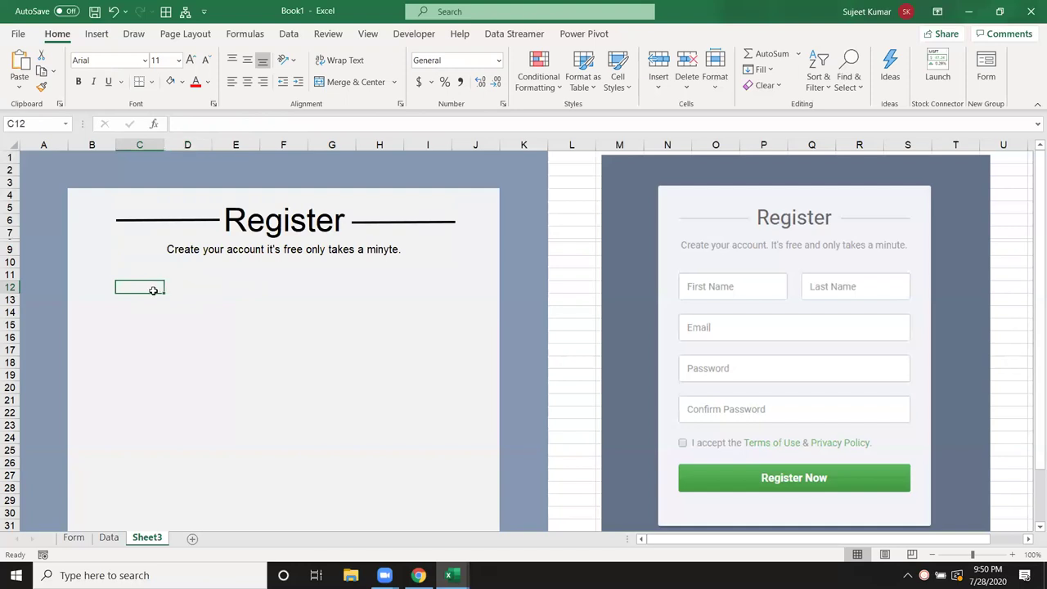
drag(161, 144, 248, 148)
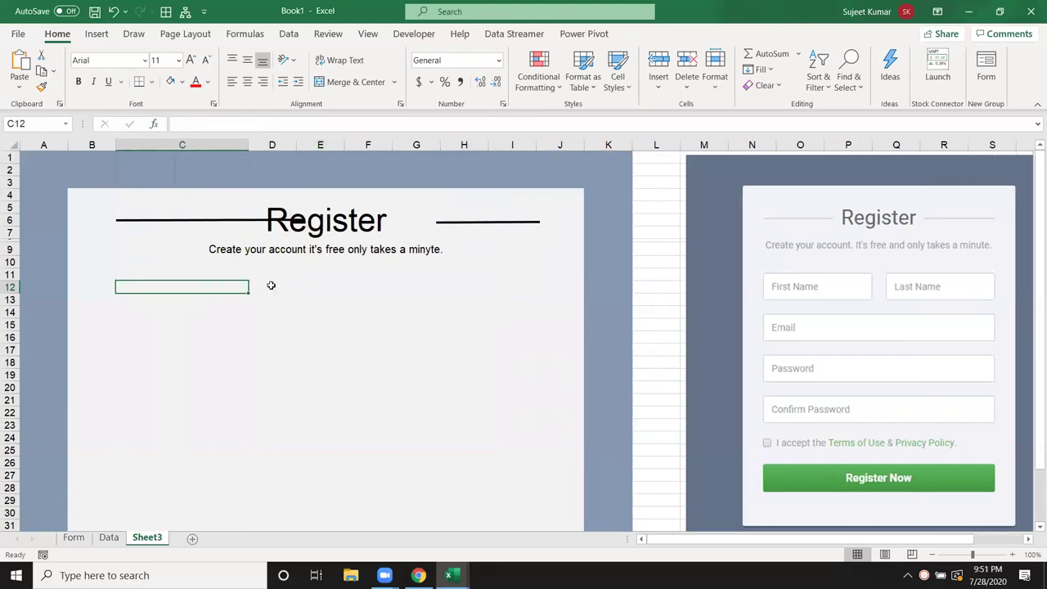
drag(10, 293, 10, 303)
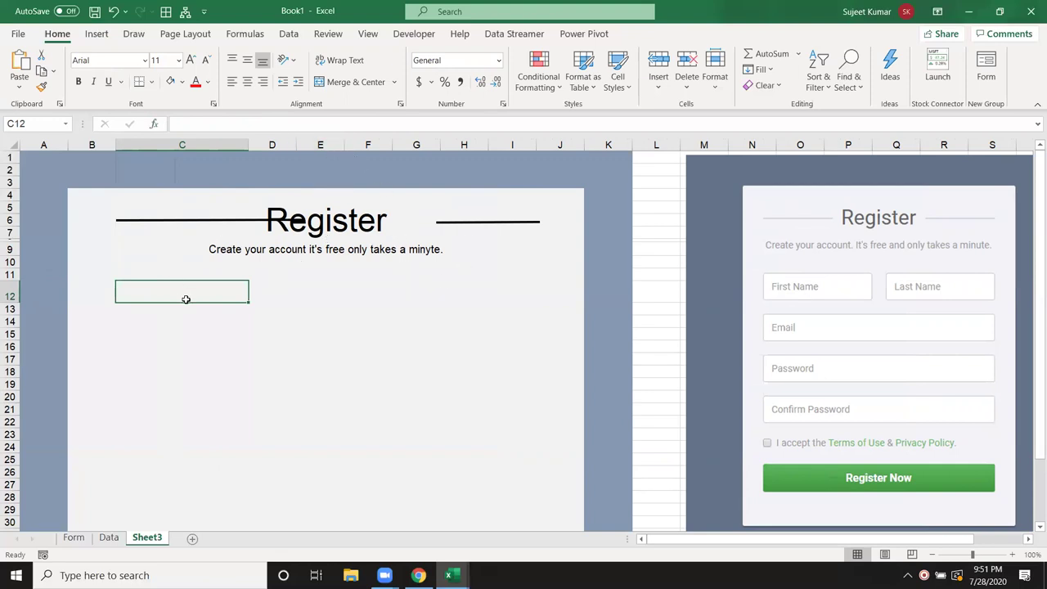
click(137, 331)
click(148, 307)
click(156, 290)
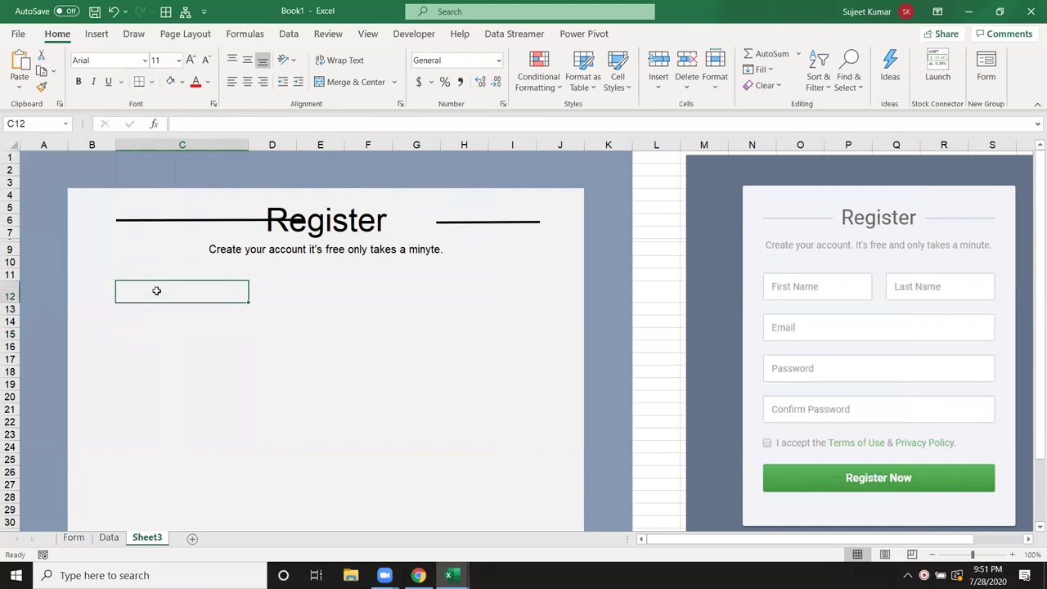
Fill C12 white and give it a thin border on all sides.
click(181, 82)
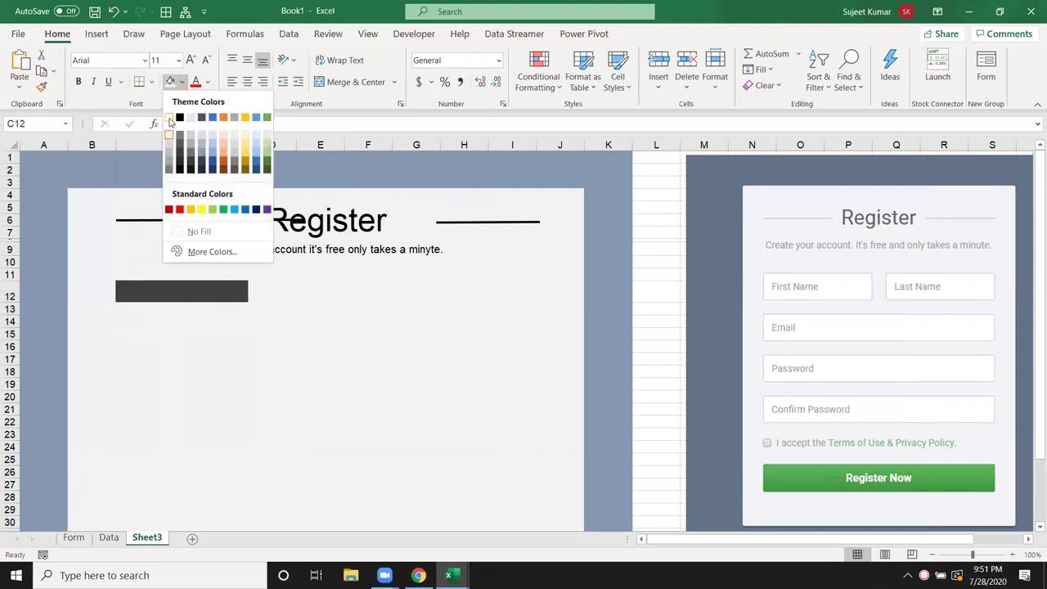
click(169, 118)
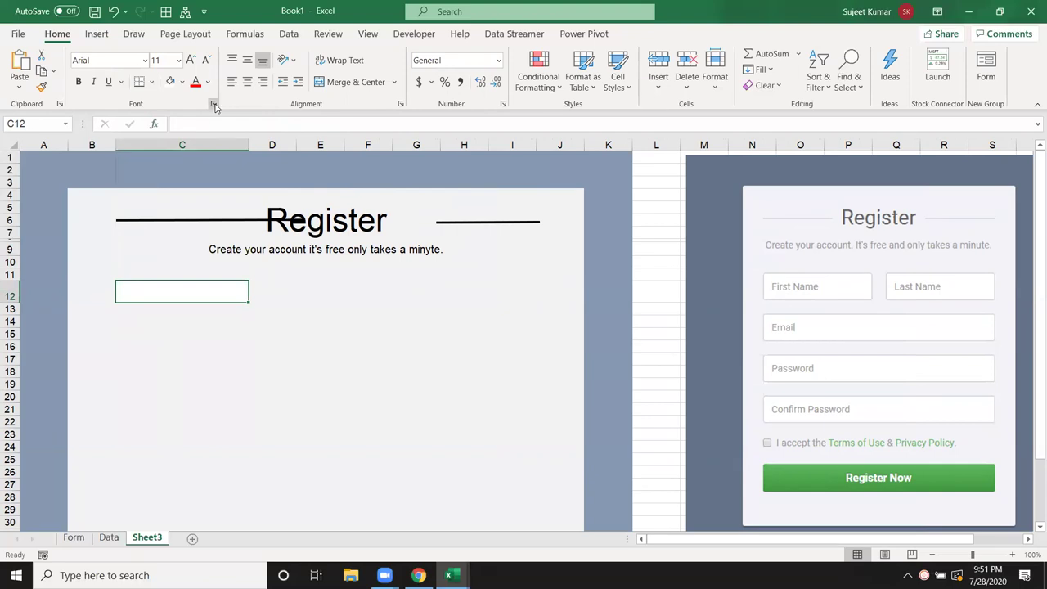
click(152, 82)
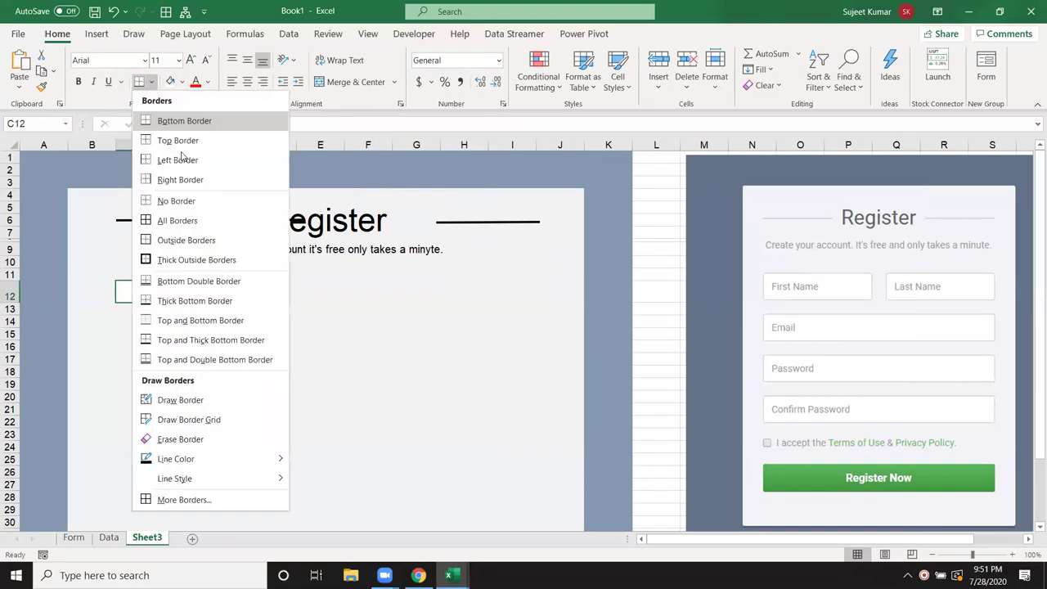
click(177, 259)
click(191, 383)
click(183, 288)
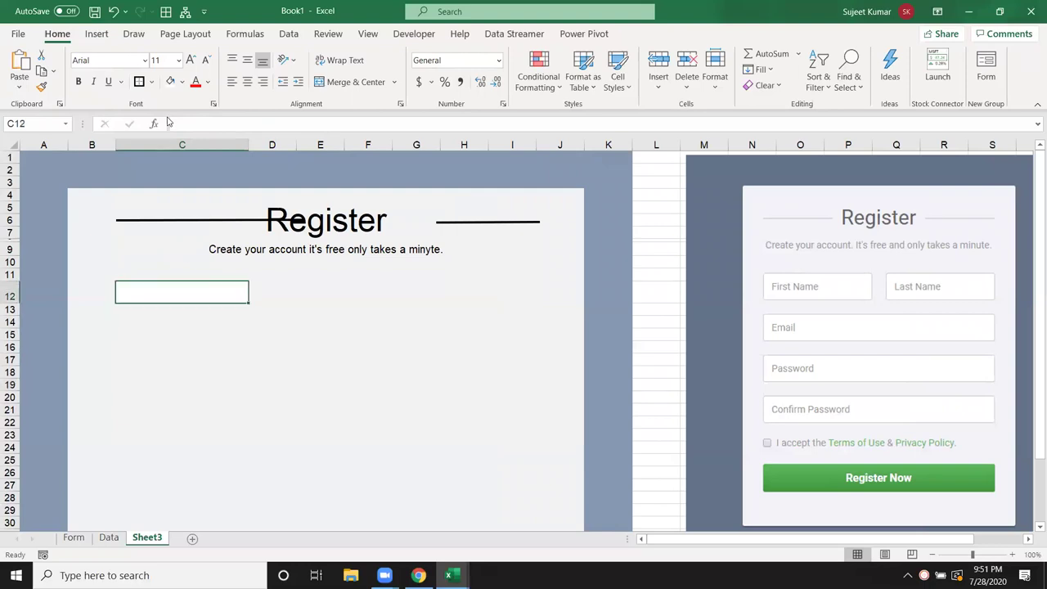
click(151, 82)
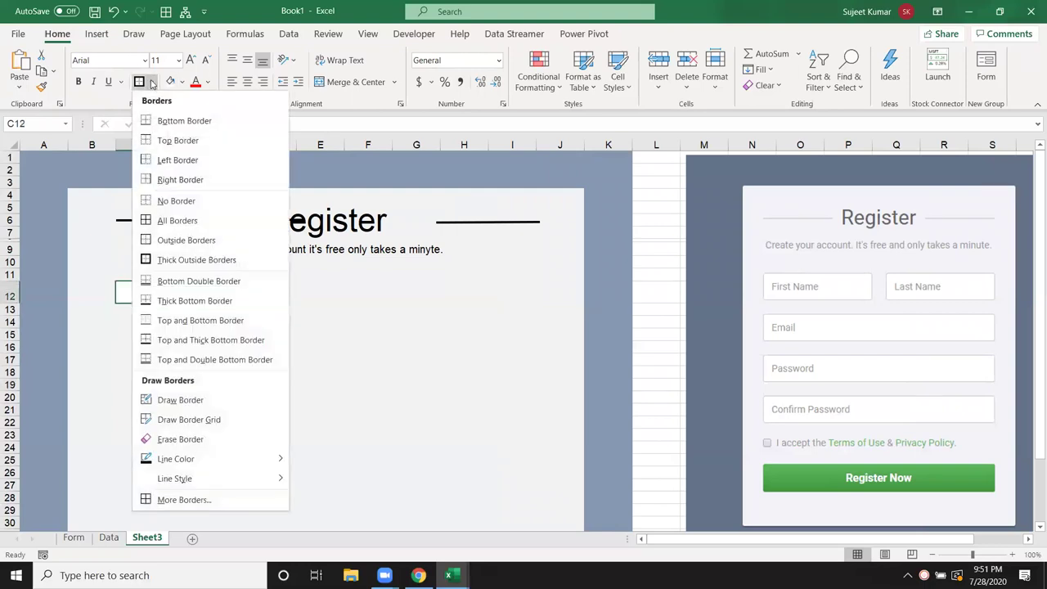
click(162, 220)
Finish C12's all-sides border, then select E12 and widen column E for the second box.
click(191, 365)
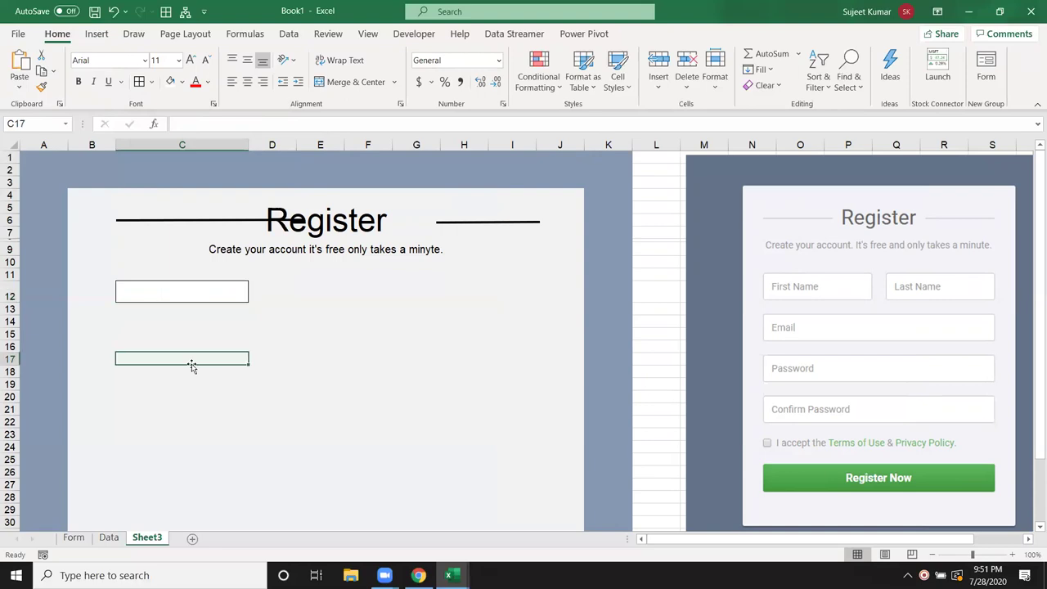
click(202, 291)
click(281, 293)
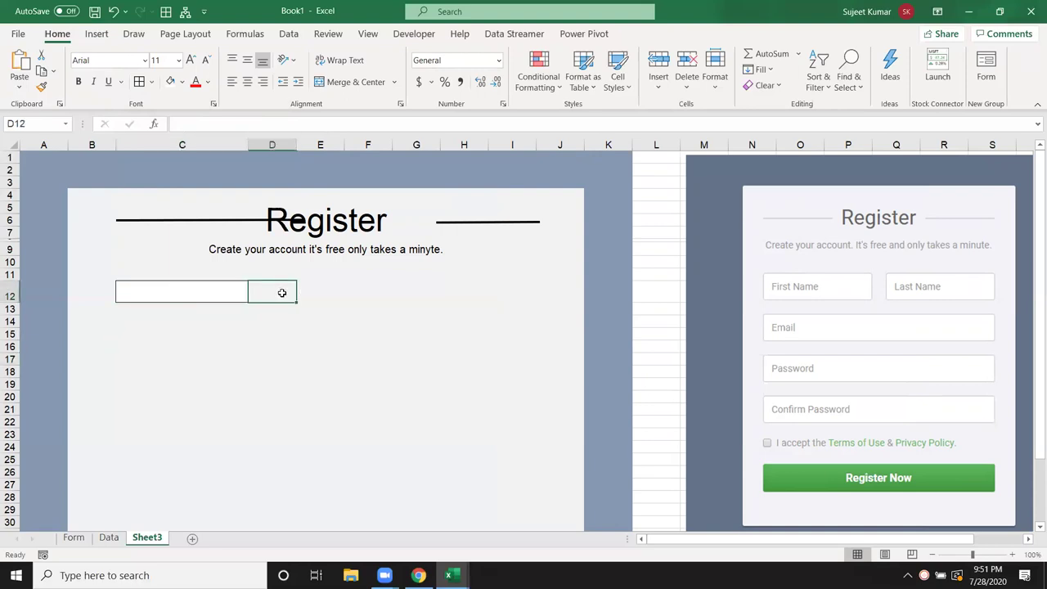
click(319, 293)
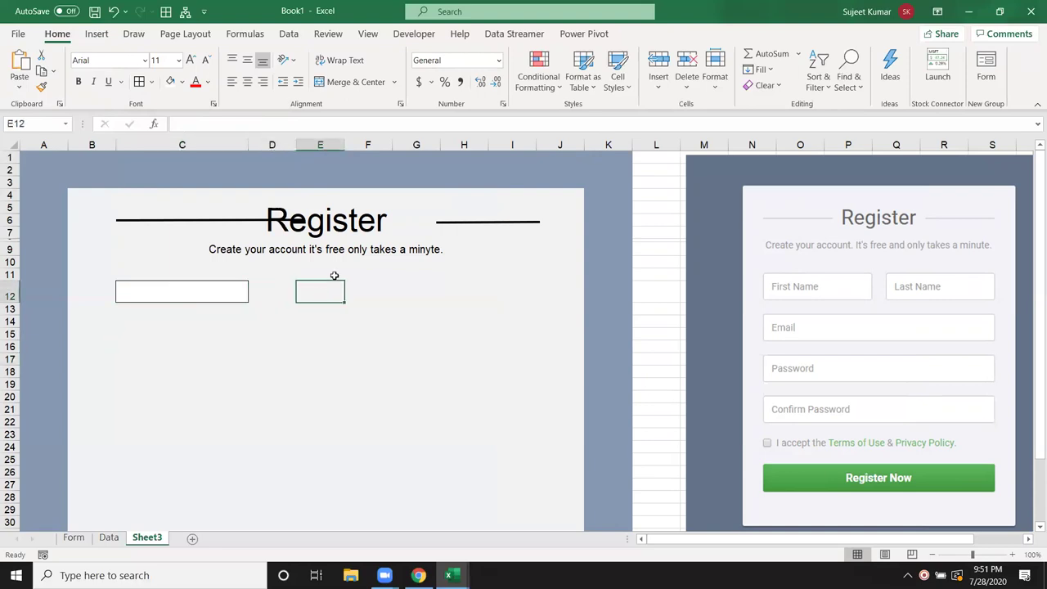
drag(343, 144, 423, 144)
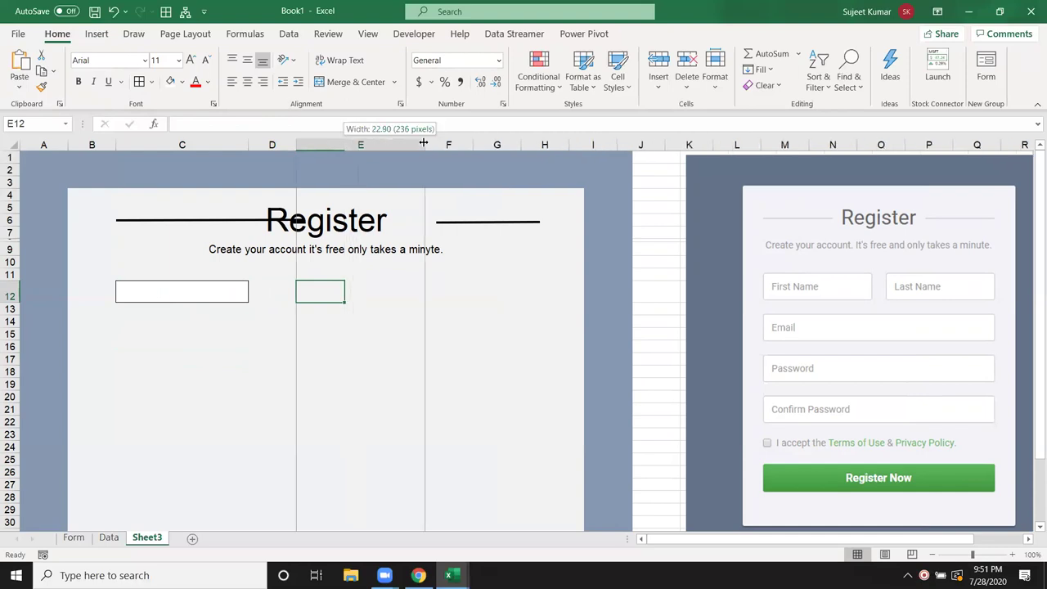
drag(423, 144, 429, 144)
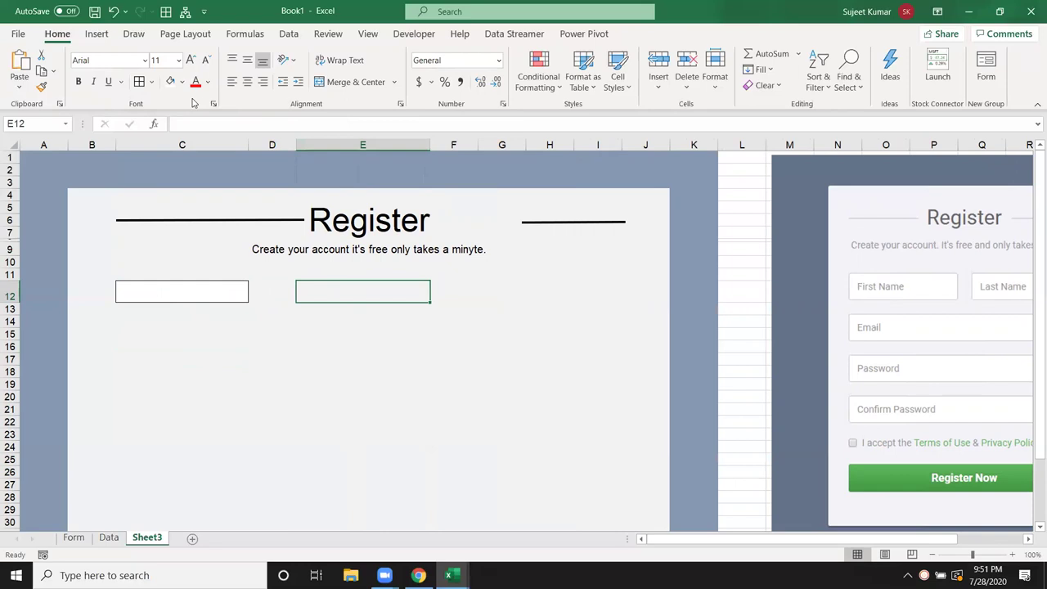
click(265, 383)
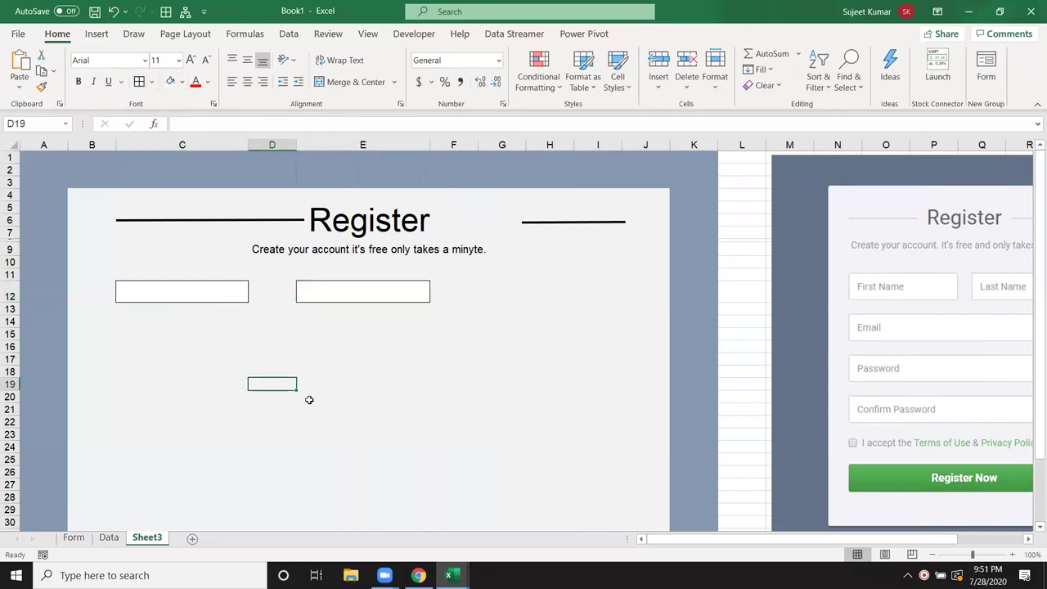
Make row 14 taller and select C14:E14 for the long box.
click(128, 328)
click(130, 323)
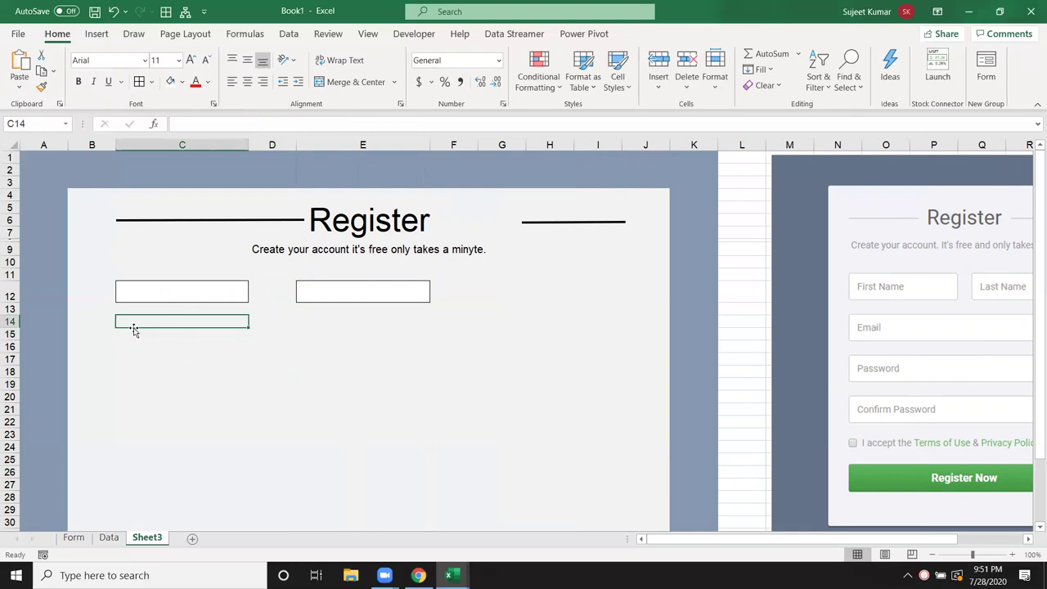
key(Up)
click(134, 328)
drag(13, 327, 13, 344)
drag(228, 330, 368, 334)
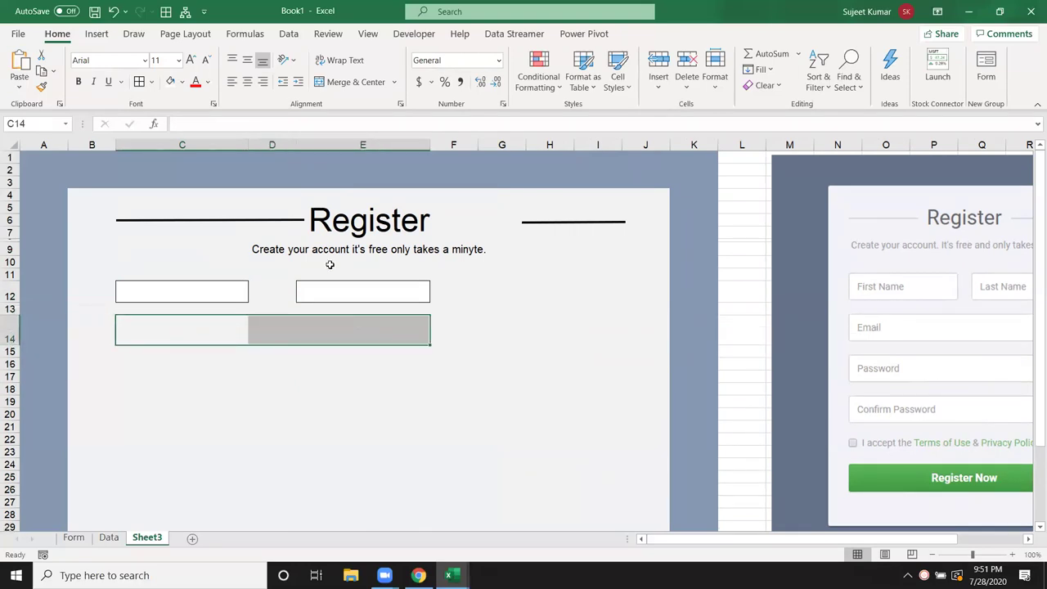
Fill C14:E14 white and outline it with an outside border.
click(170, 81)
click(151, 83)
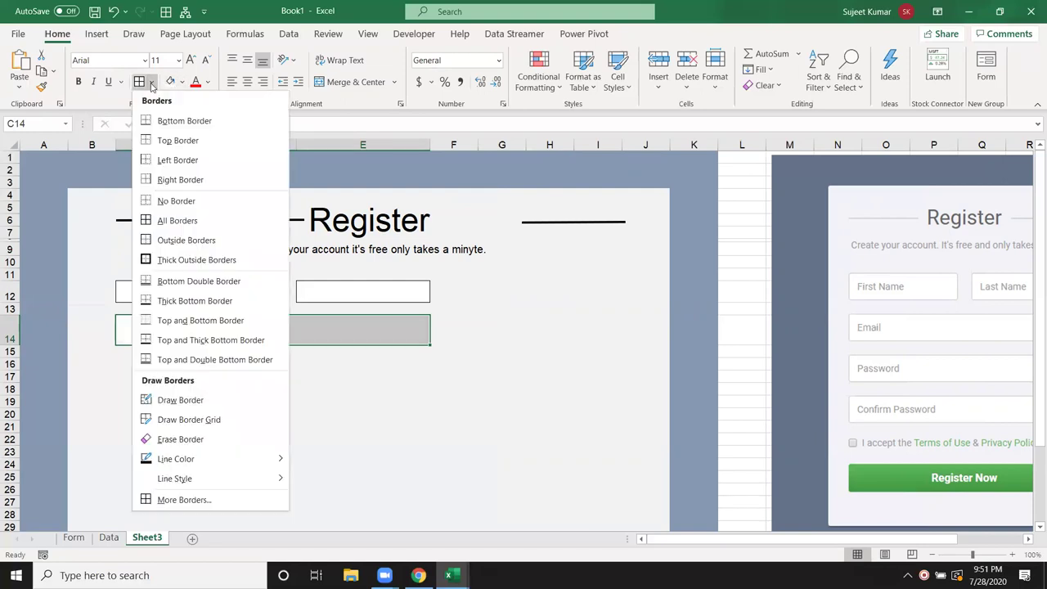
click(186, 240)
click(209, 376)
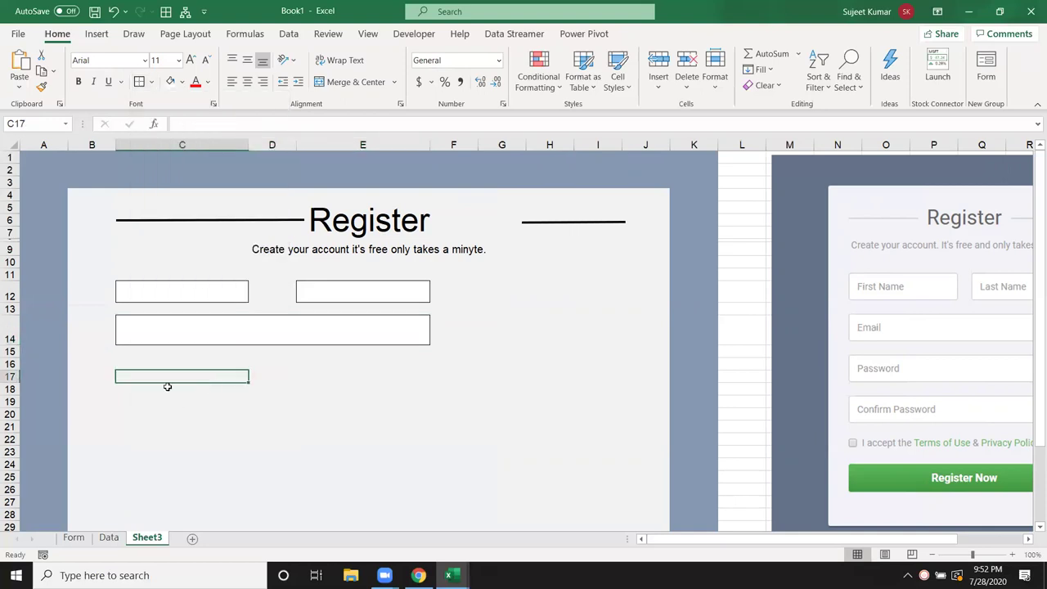
click(181, 322)
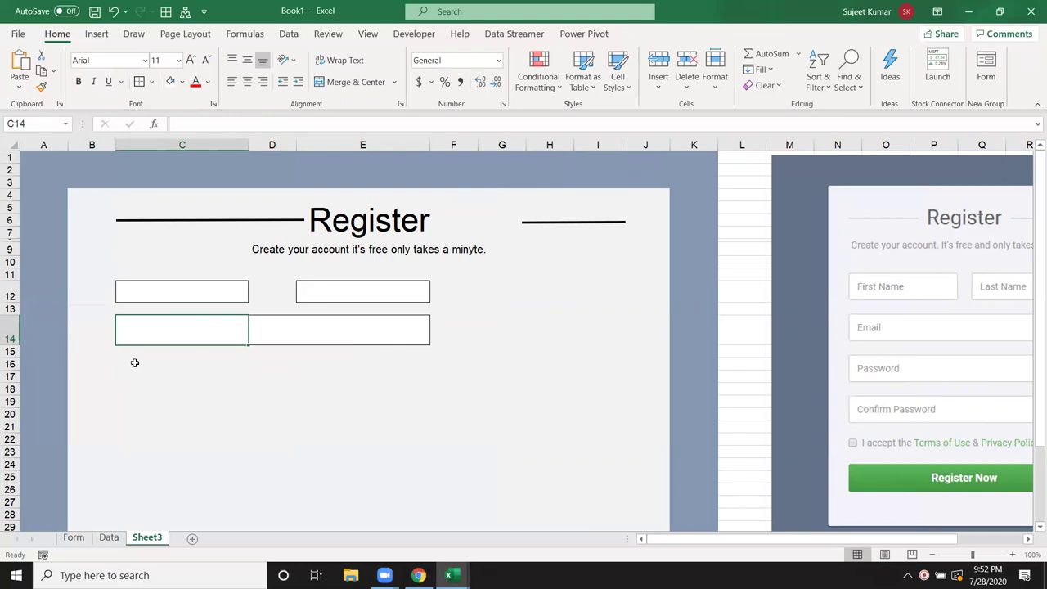
Make row 14 slightly shorter, select C16:E16, and raise row 16 to 21.60.
click(132, 362)
drag(11, 345, 12, 339)
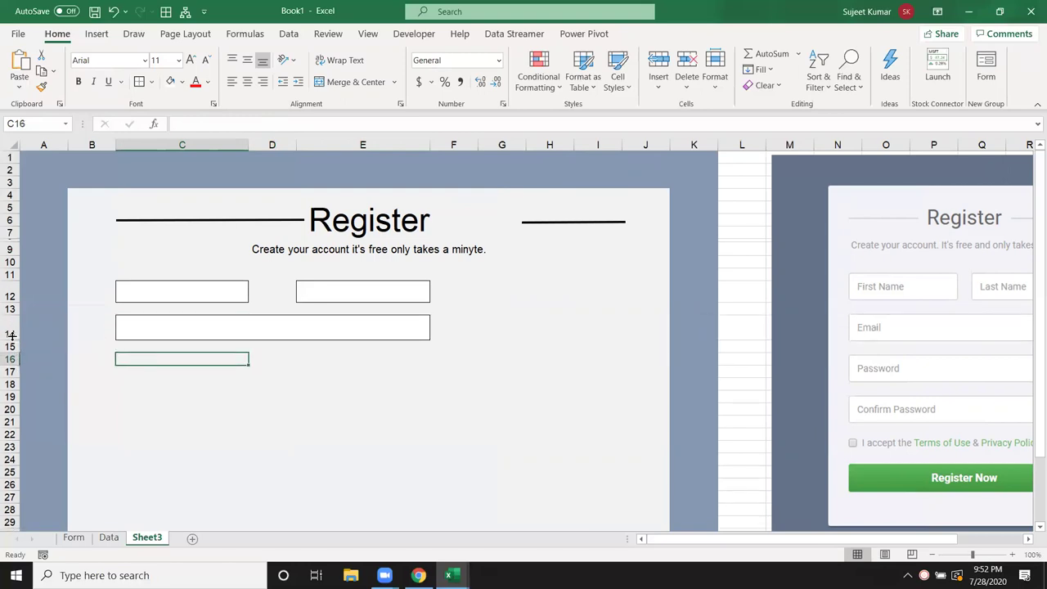
click(82, 372)
click(151, 321)
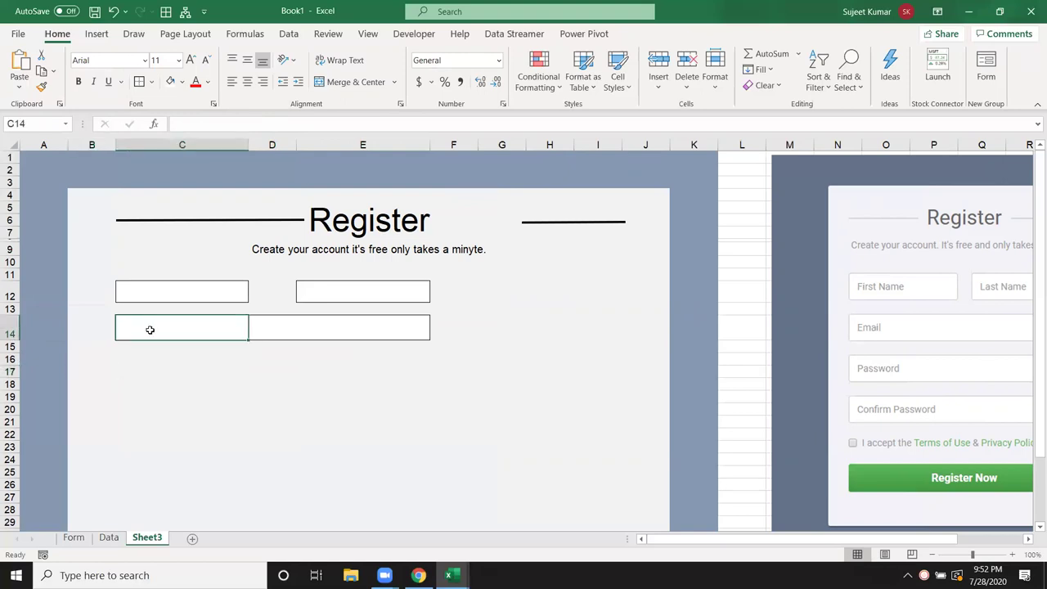
click(121, 367)
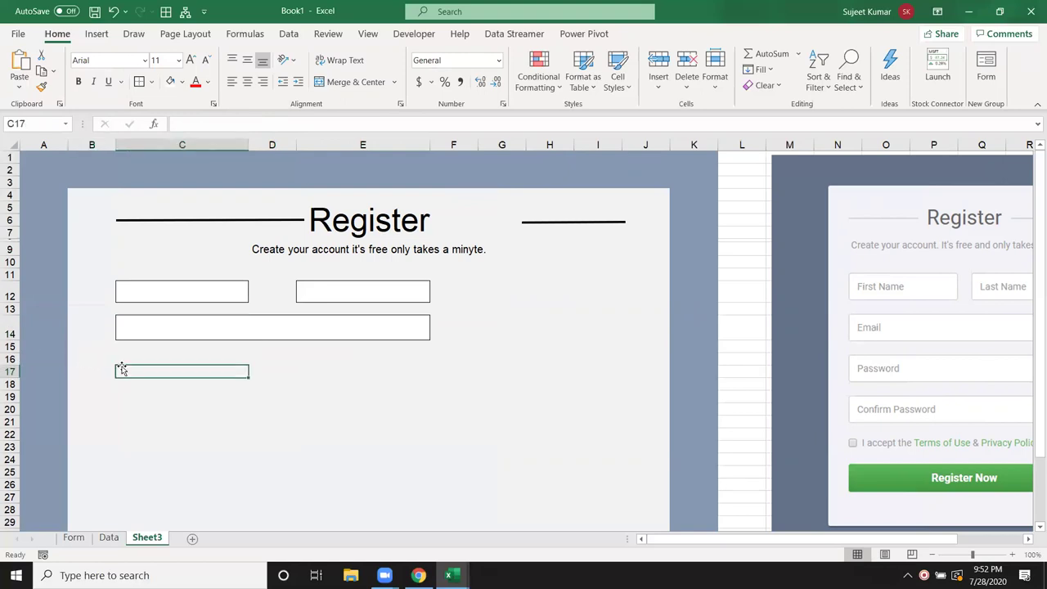
key(shift+Right)
key(shift+Right)
key(shift+Right)
key(shift+Left)
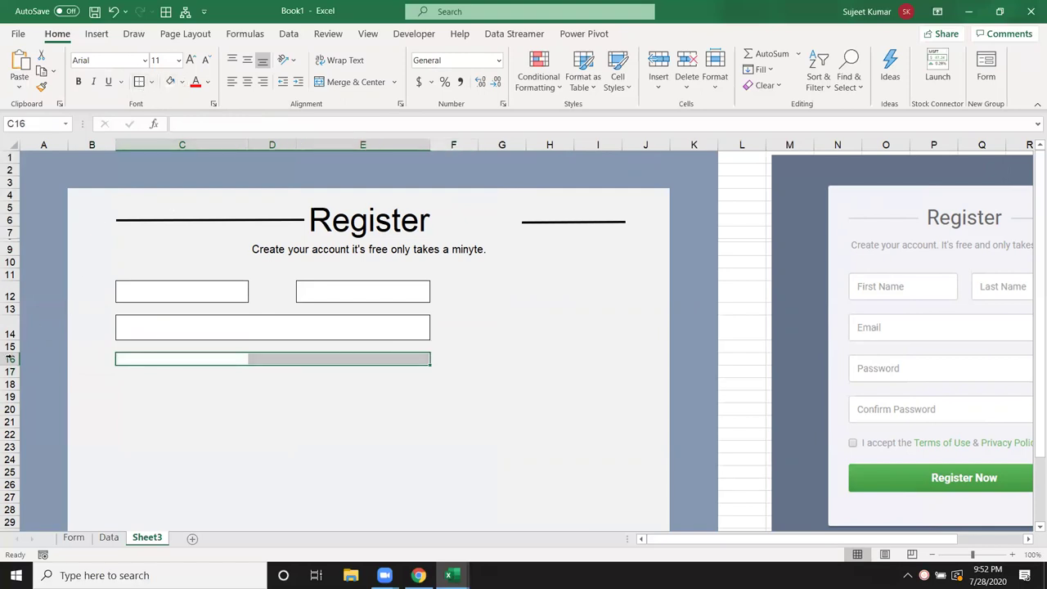
drag(13, 365, 12, 374)
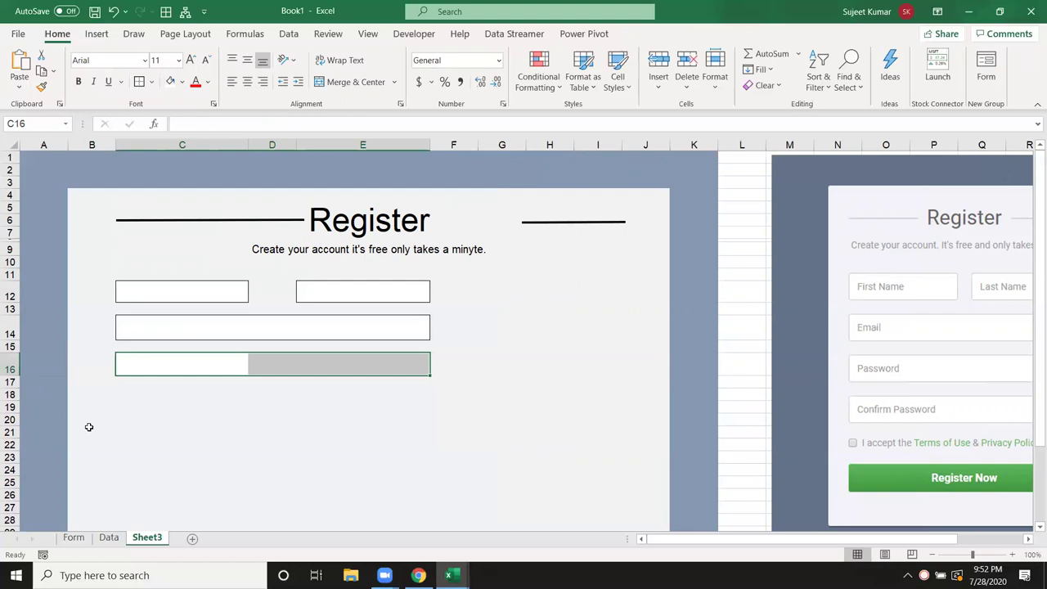
Copy the bordered C16:E16 box and paste it into C18:E18.
click(156, 405)
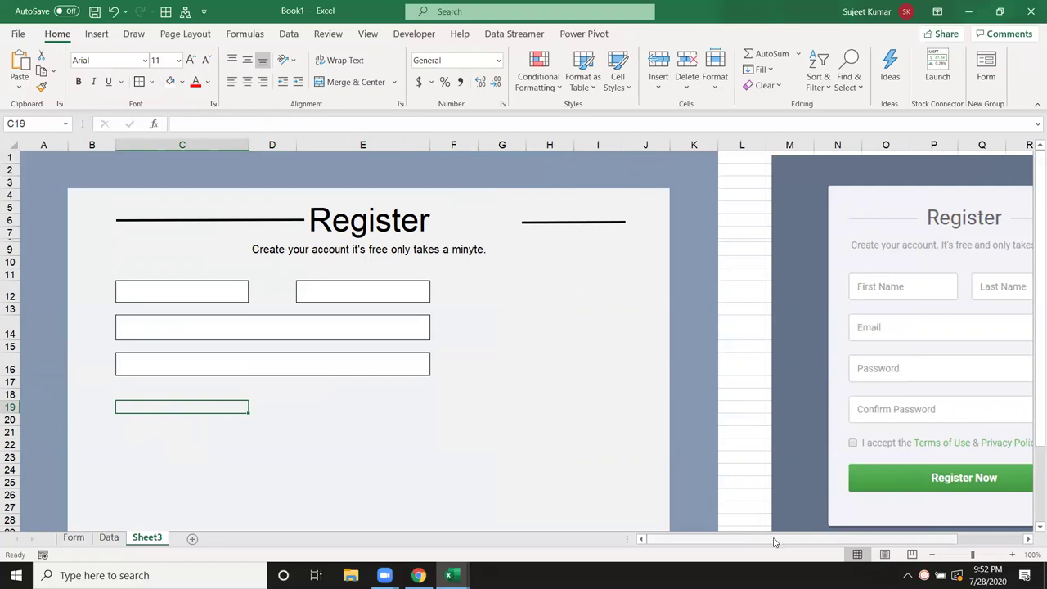
drag(774, 542, 905, 555)
drag(837, 555, 773, 555)
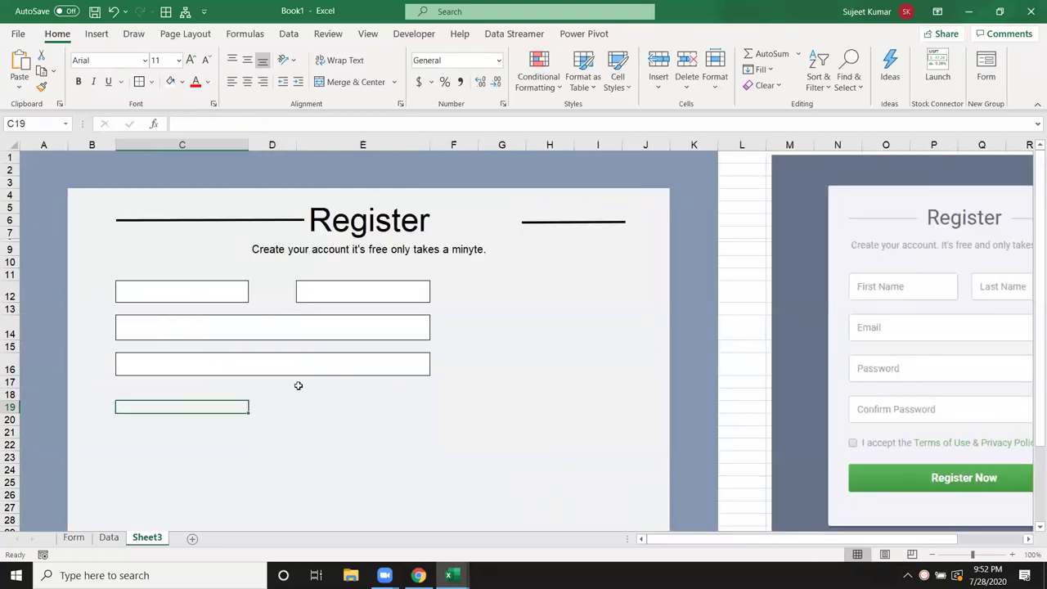
click(284, 363)
drag(125, 372, 392, 372)
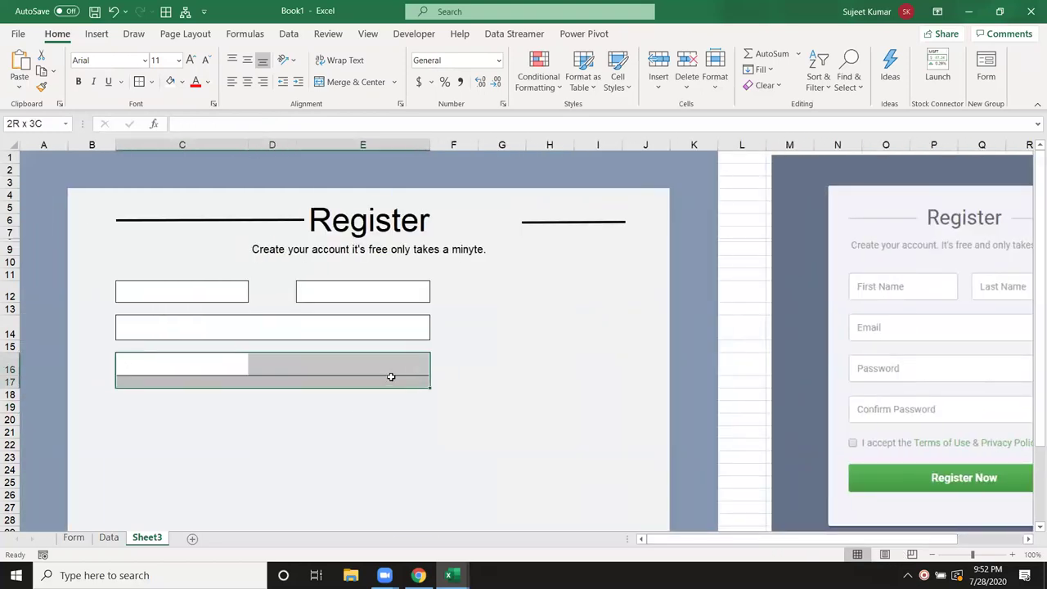
key(ctrl+c)
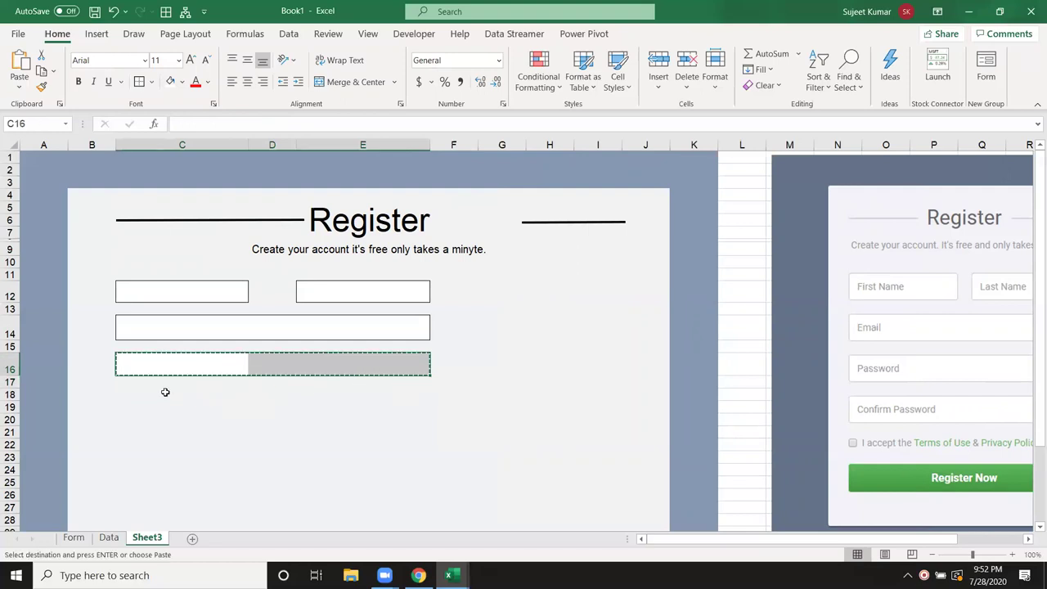
click(131, 394)
key(ctrl+v)
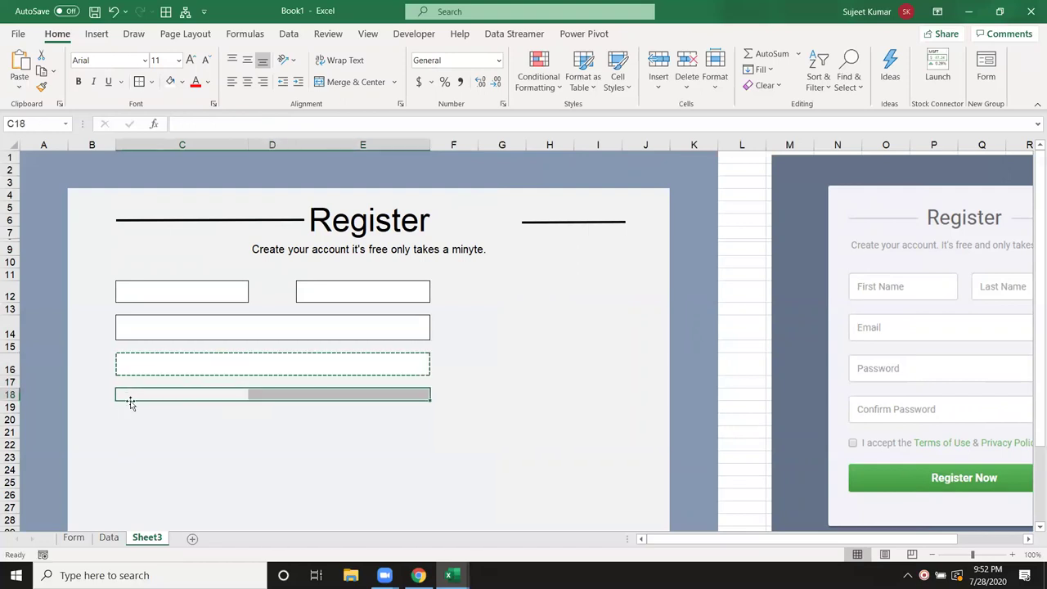
Make row 18 taller and drag column D over toward columns F:G.
click(90, 418)
drag(14, 400, 14, 409)
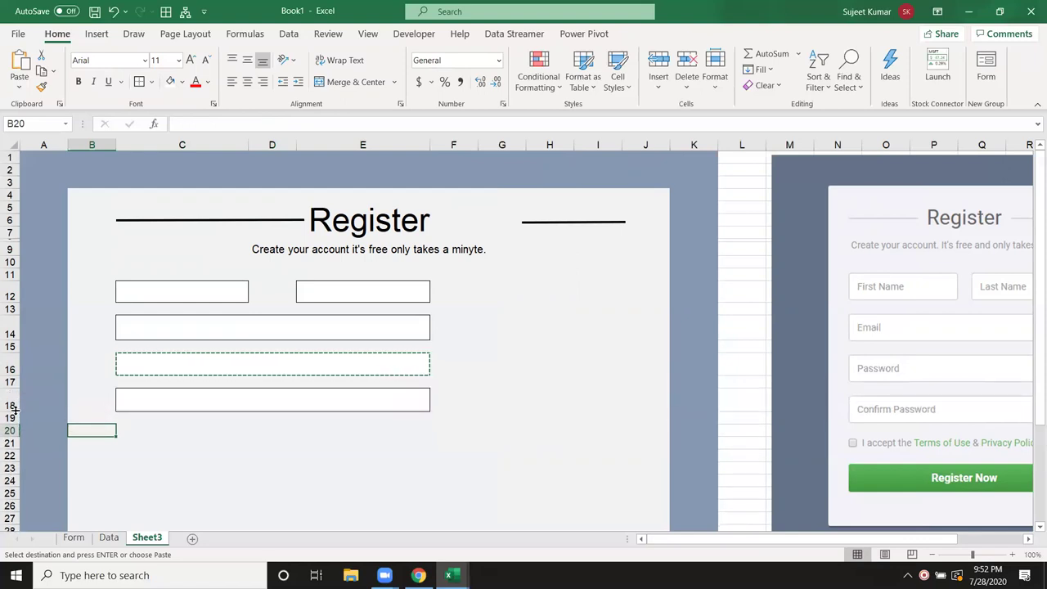
click(414, 444)
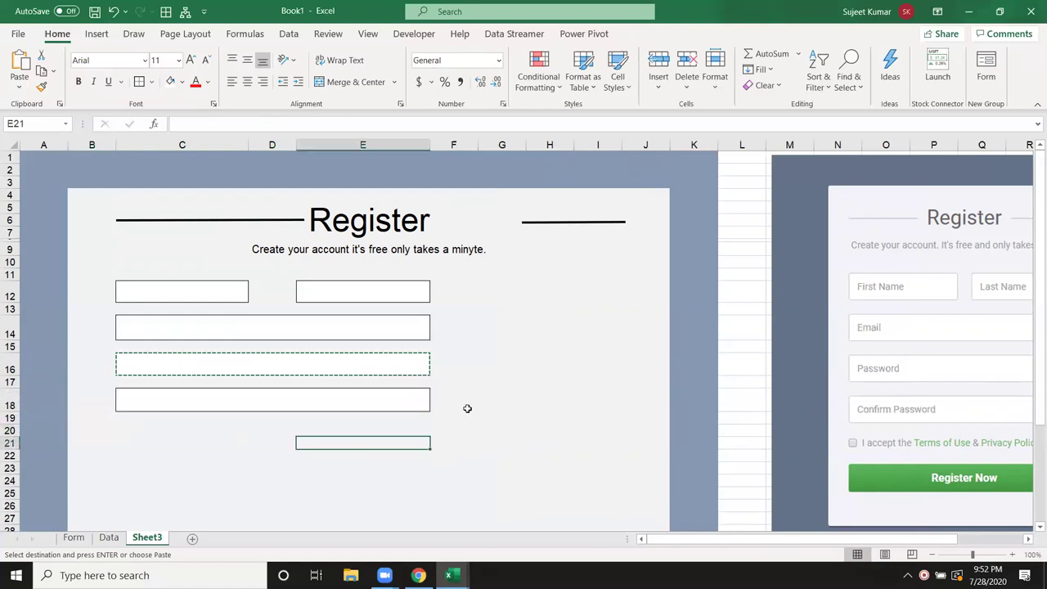
click(269, 147)
drag(269, 147, 601, 147)
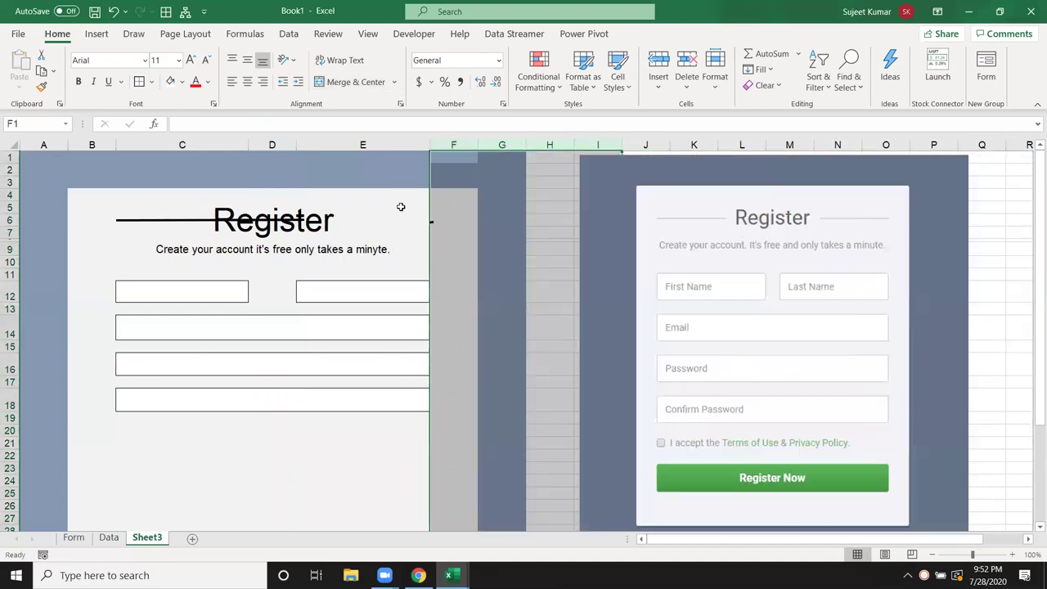
Shorten the left heading line to end before Register and narrow column D.
click(332, 320)
click(304, 221)
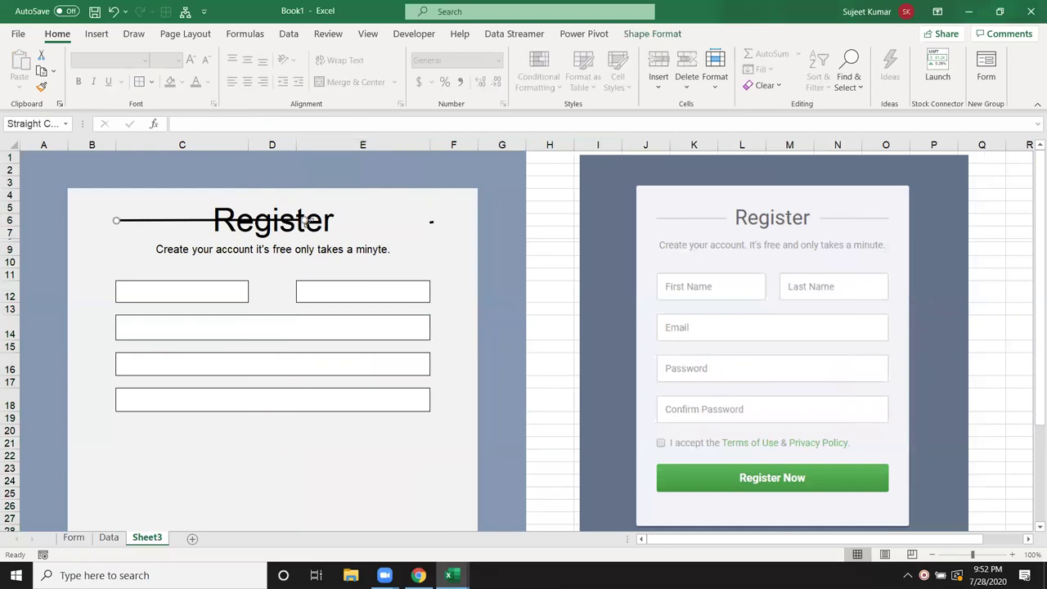
drag(304, 221, 209, 220)
drag(296, 149, 267, 149)
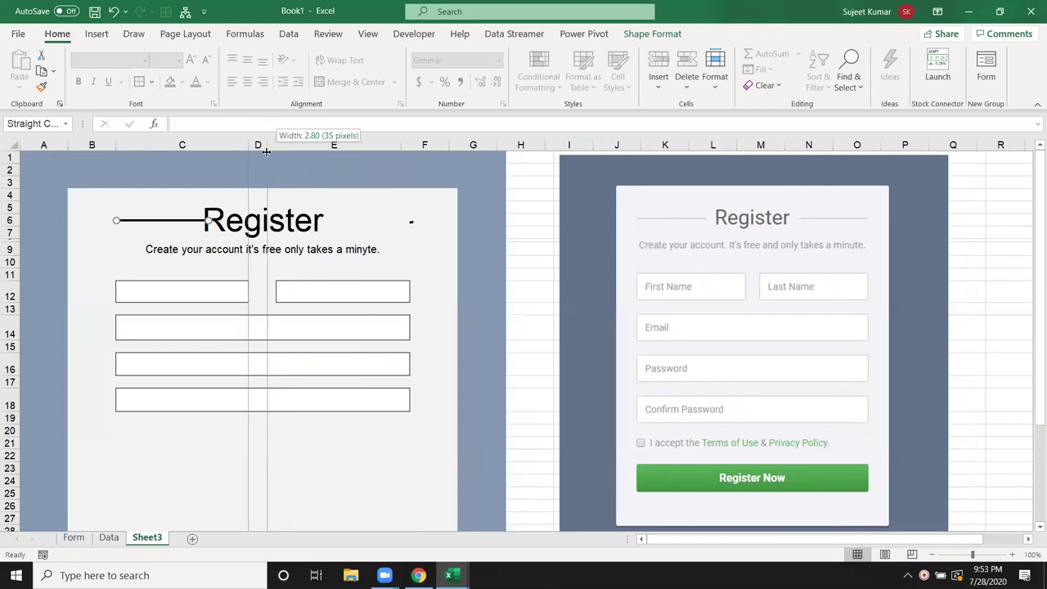
key(Escape)
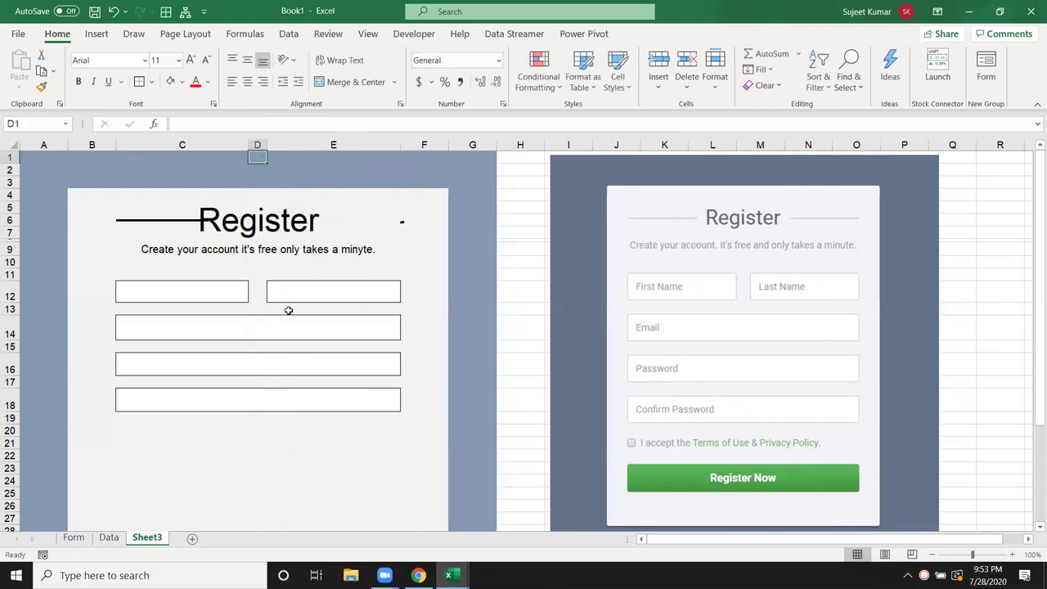
Stretch the right line toward Register and adjust the left line so both match.
click(247, 291)
click(324, 292)
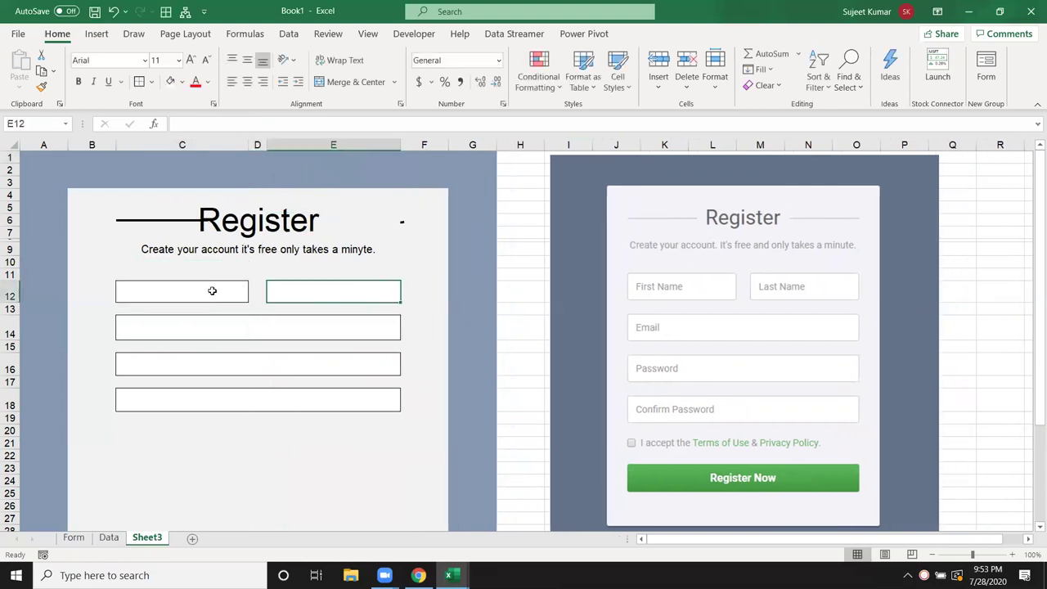
click(233, 364)
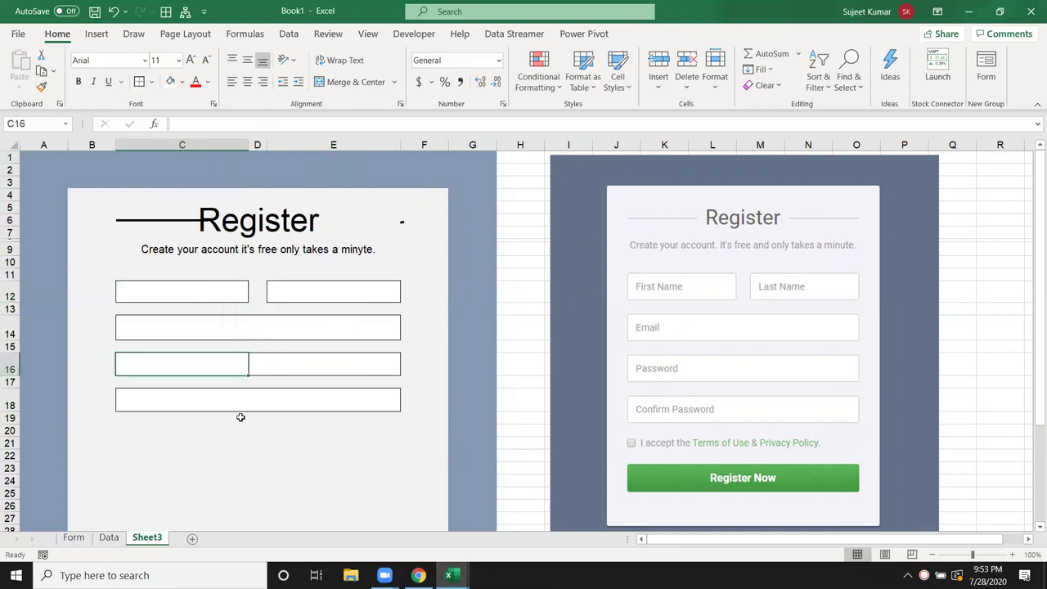
click(398, 222)
drag(400, 222, 325, 222)
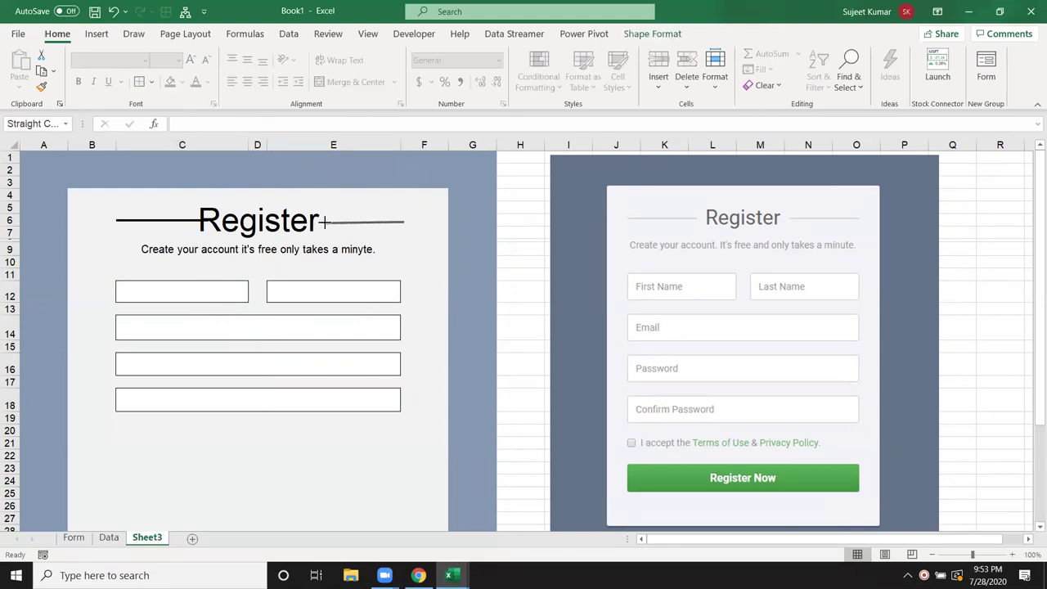
click(202, 221)
drag(204, 221, 196, 220)
click(251, 437)
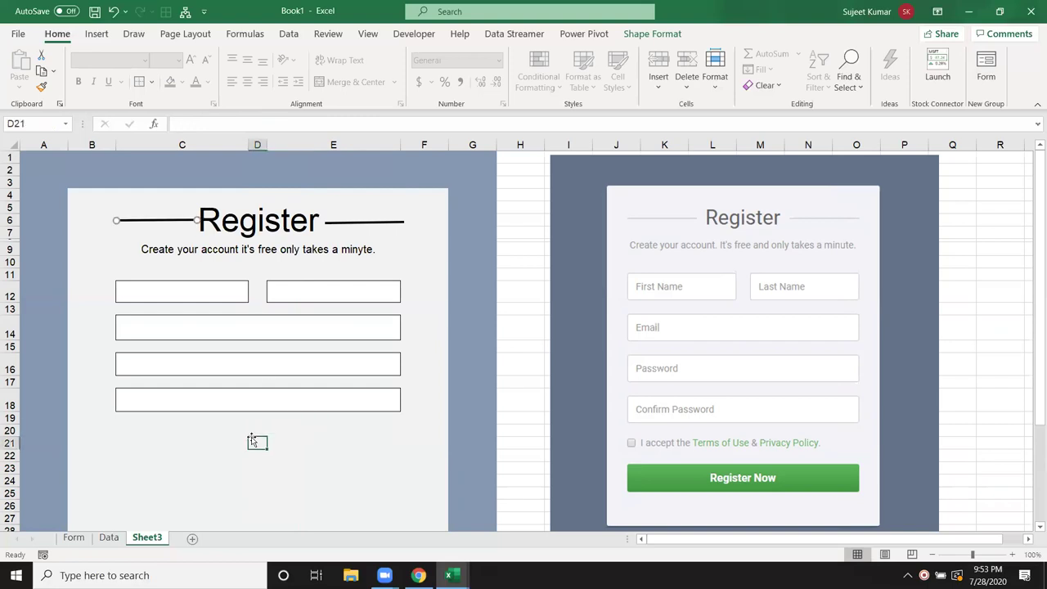
Shrink spacer rows 13, 15 and 17 so the four input boxes stack closely.
click(228, 426)
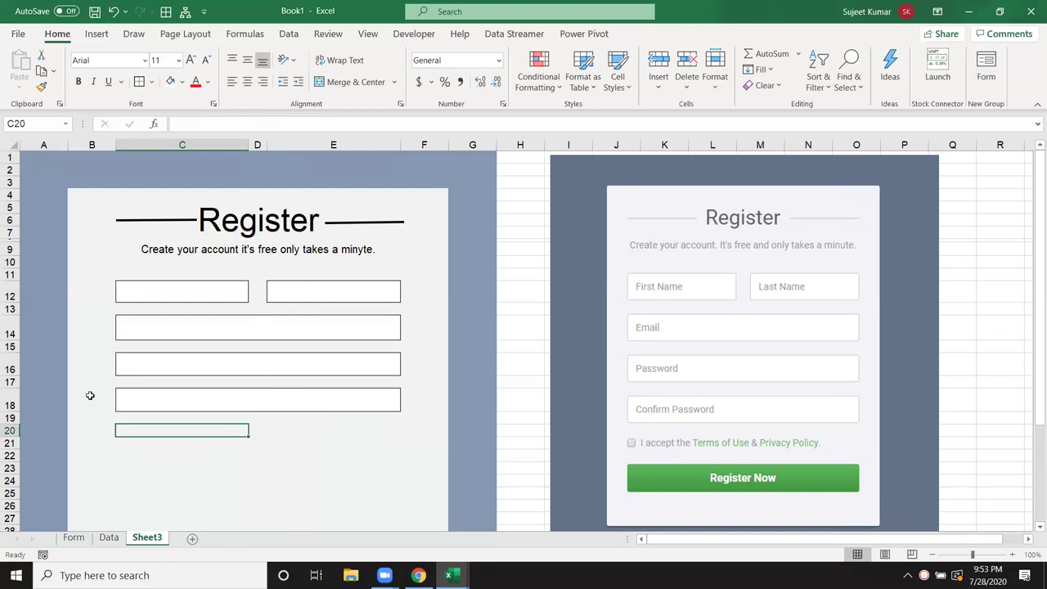
drag(11, 389, 13, 307)
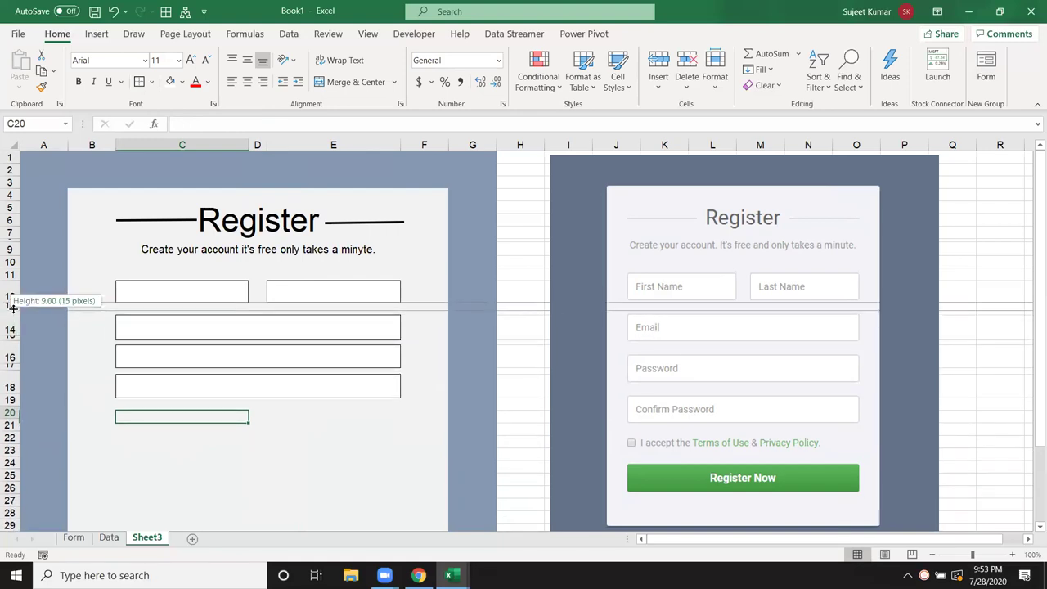
click(309, 444)
scroll(307, 445, down, 1)
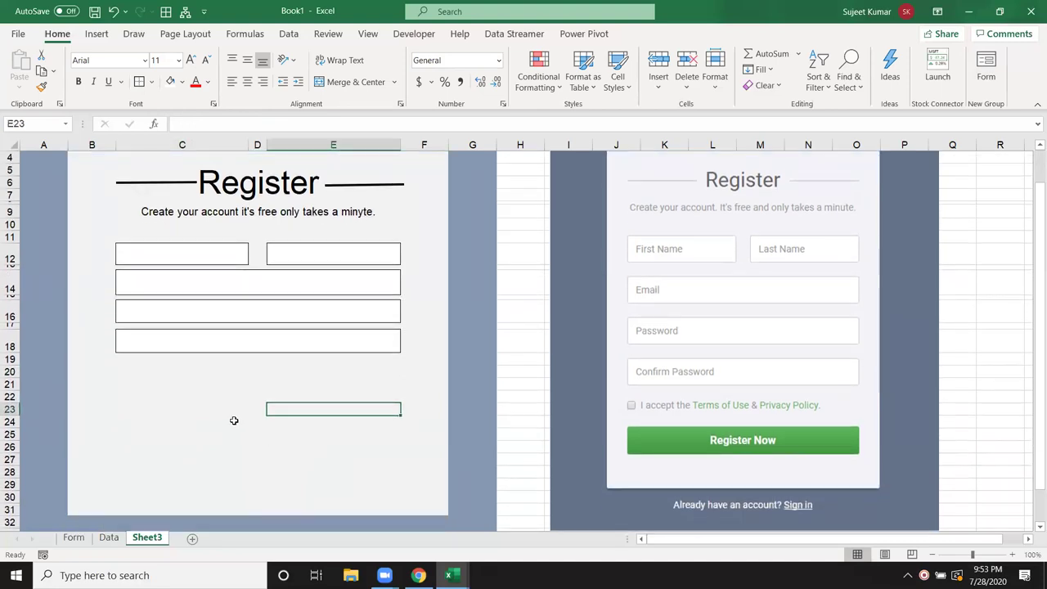
click(164, 253)
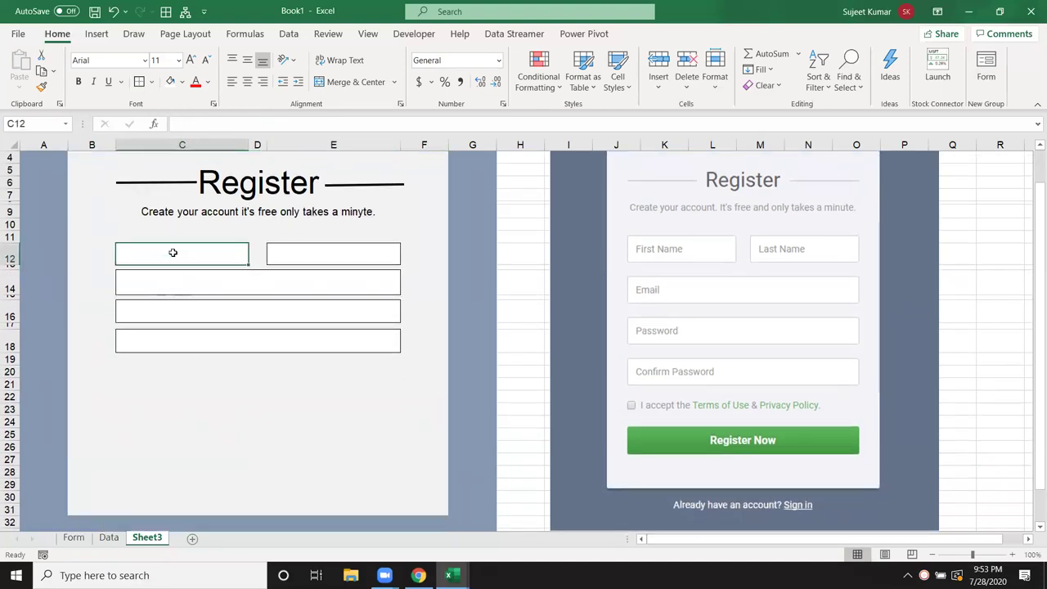
click(313, 252)
click(149, 284)
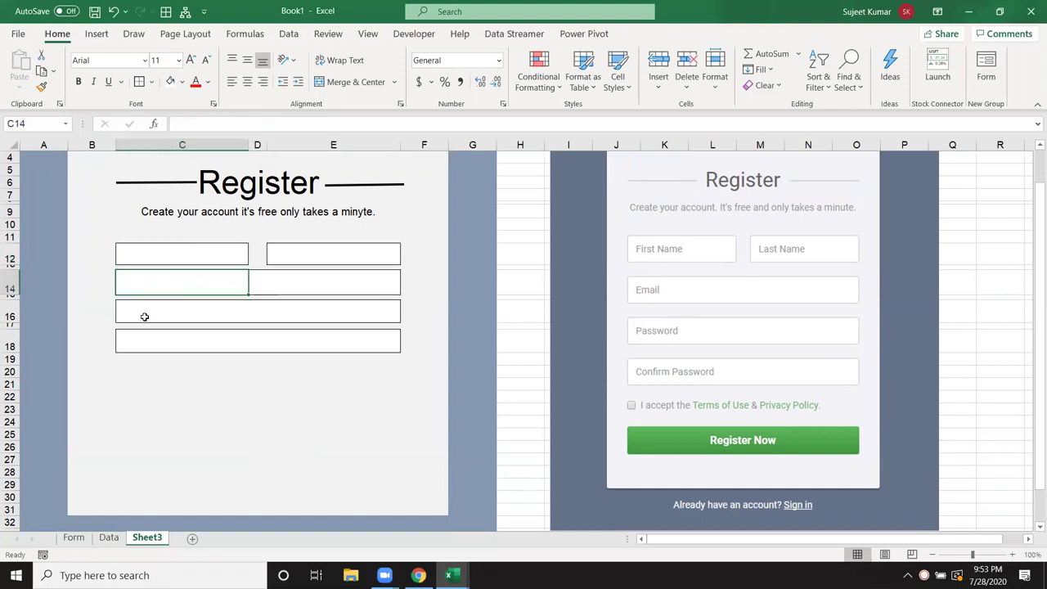
click(144, 317)
click(130, 343)
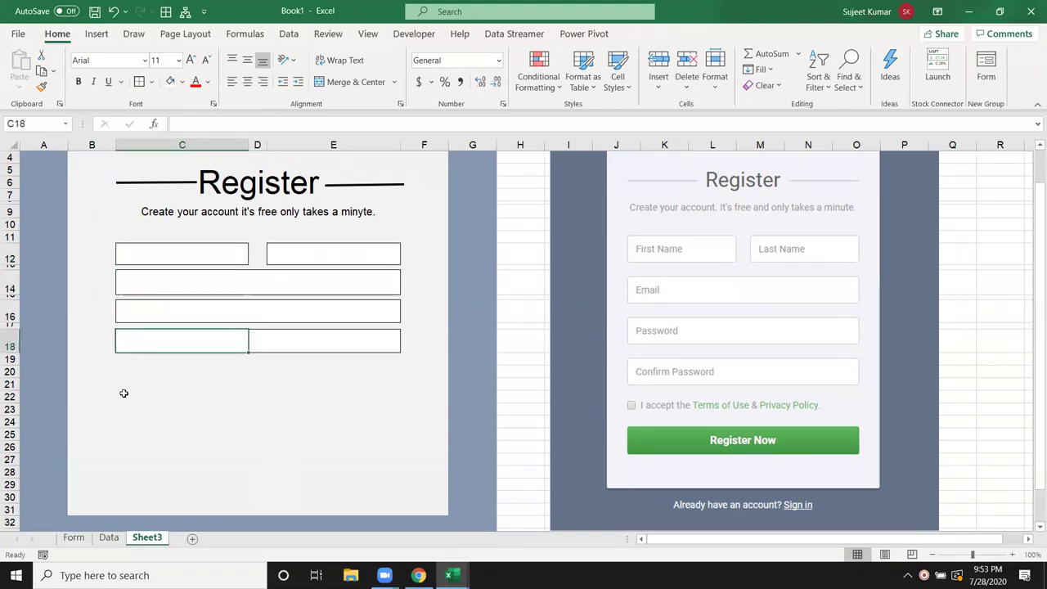
click(125, 373)
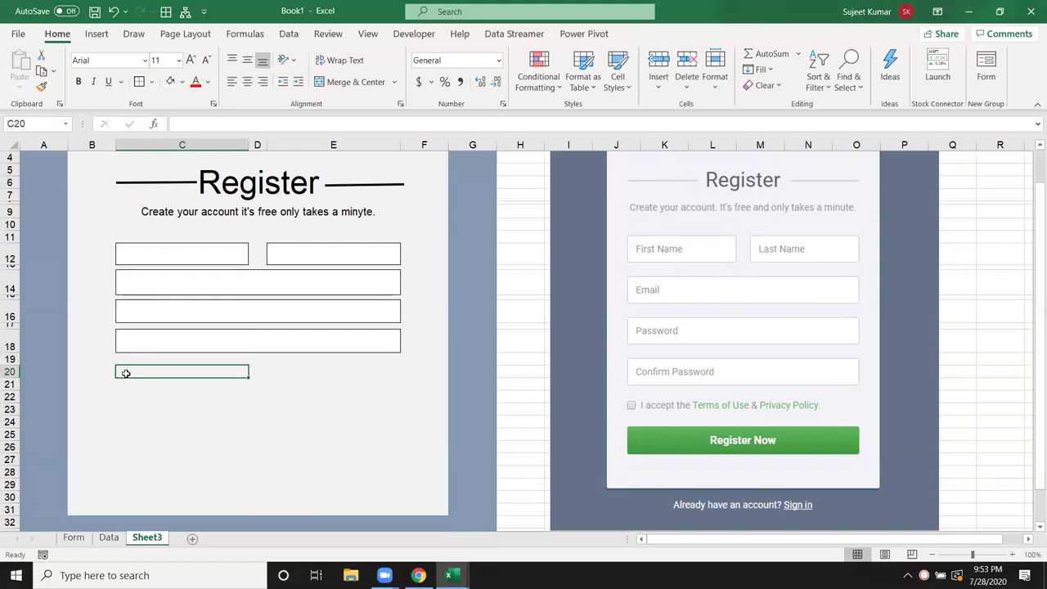
Insert a Check Box form control across C20:E20 and clear its default label.
click(421, 36)
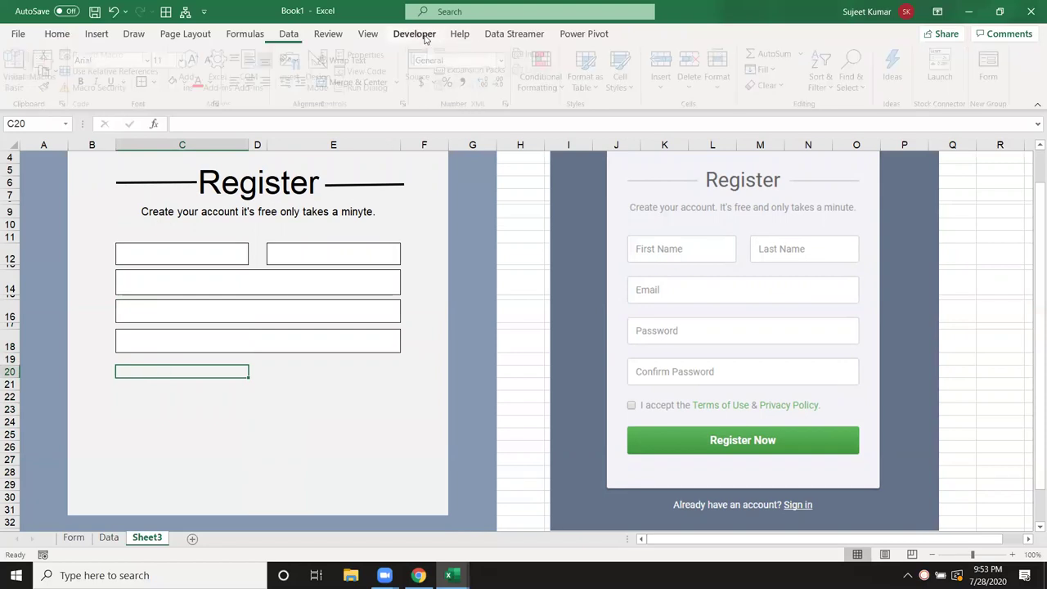
click(294, 74)
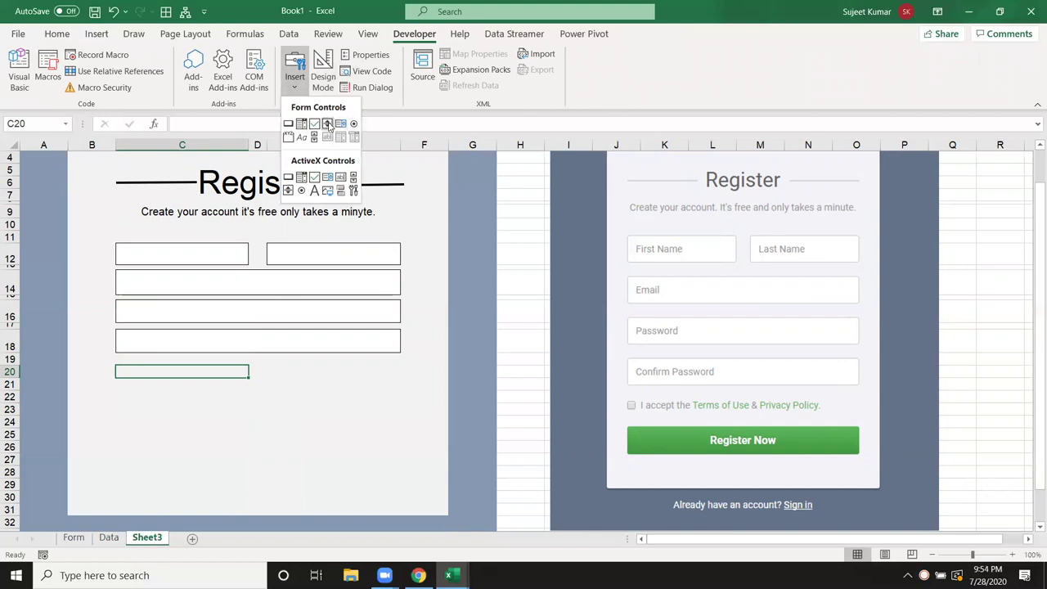
click(315, 123)
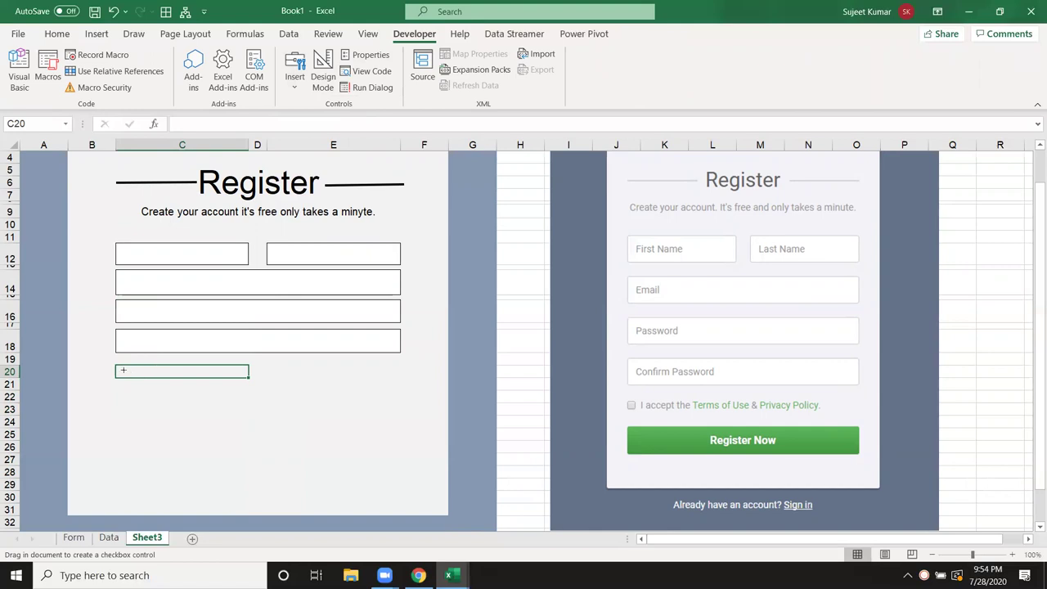
drag(118, 368, 304, 386)
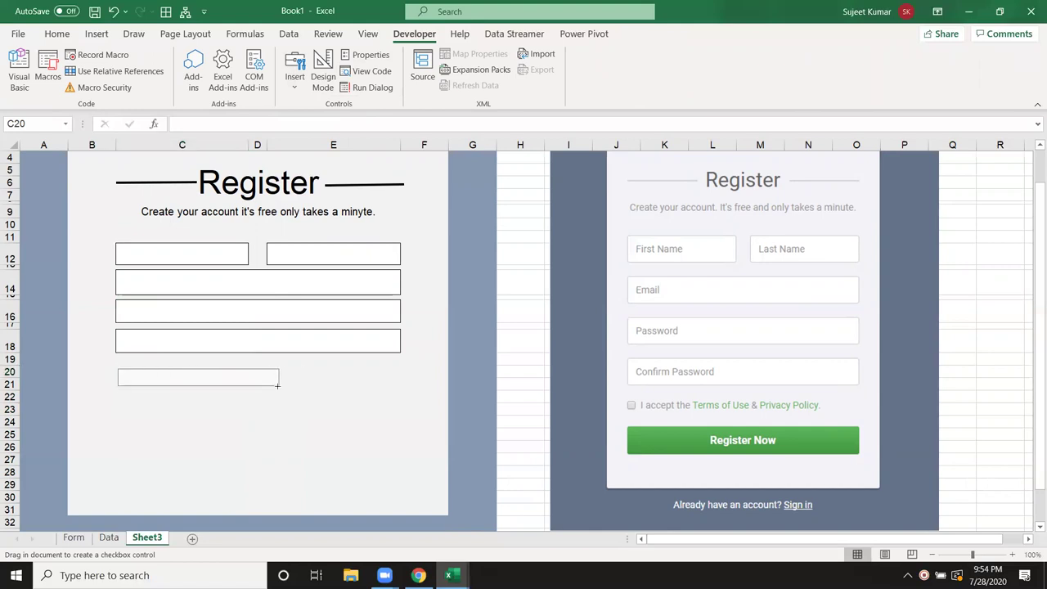
drag(304, 385, 280, 389)
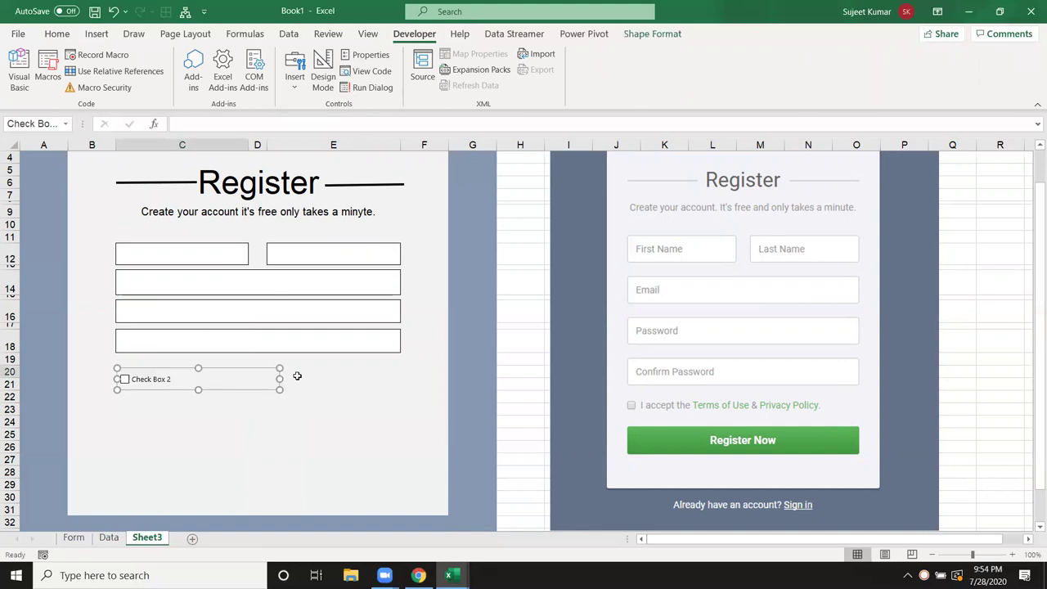
click(152, 379)
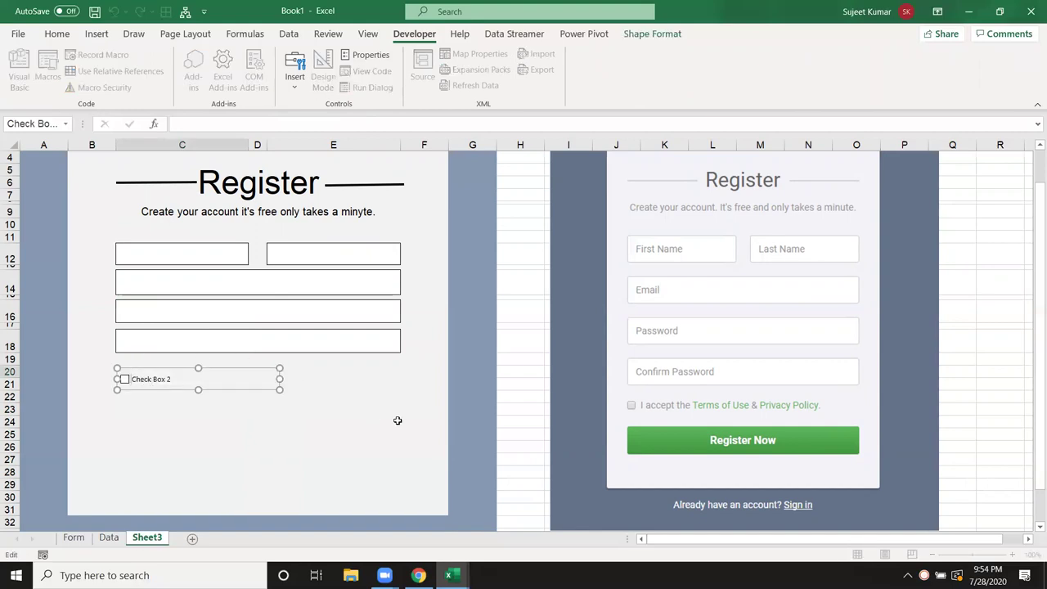
key(ctrl+a)
key(BackSpace)
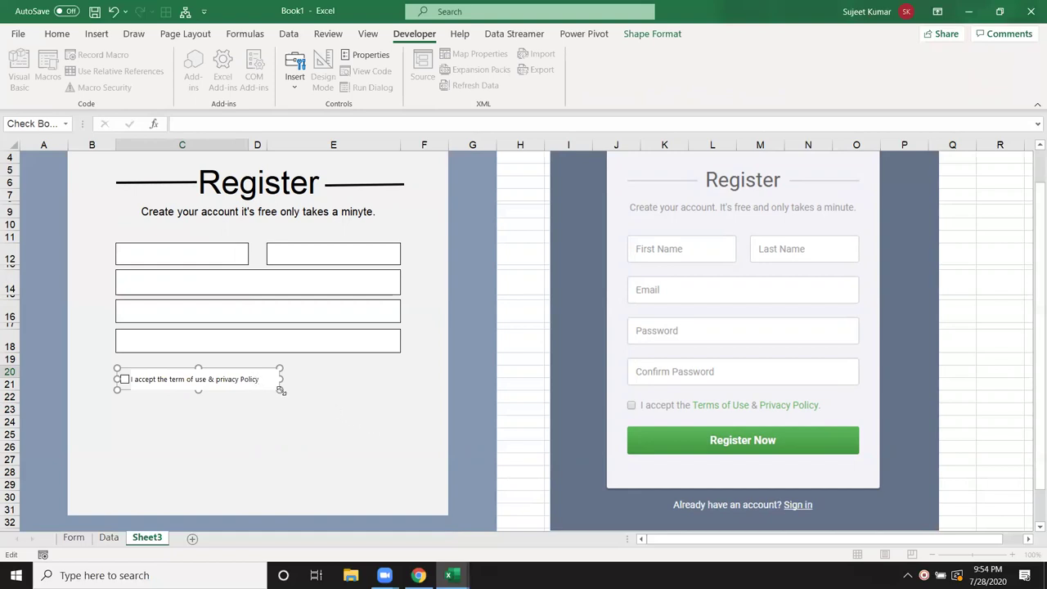
Widen the terms checkbox and set its Format Control cell link to $F$20.
drag(280, 390, 316, 391)
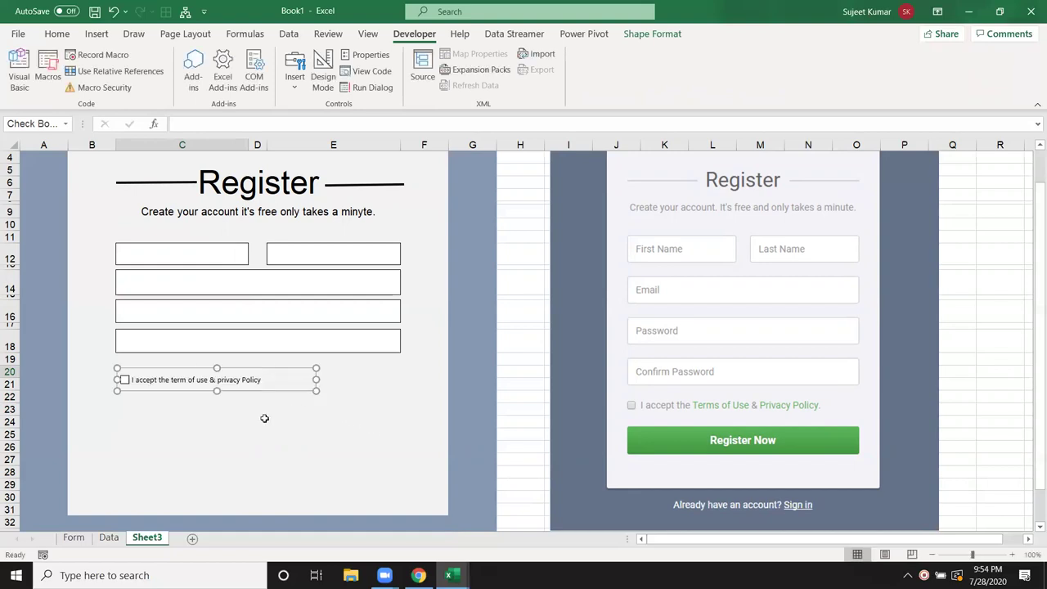
right_click(167, 391)
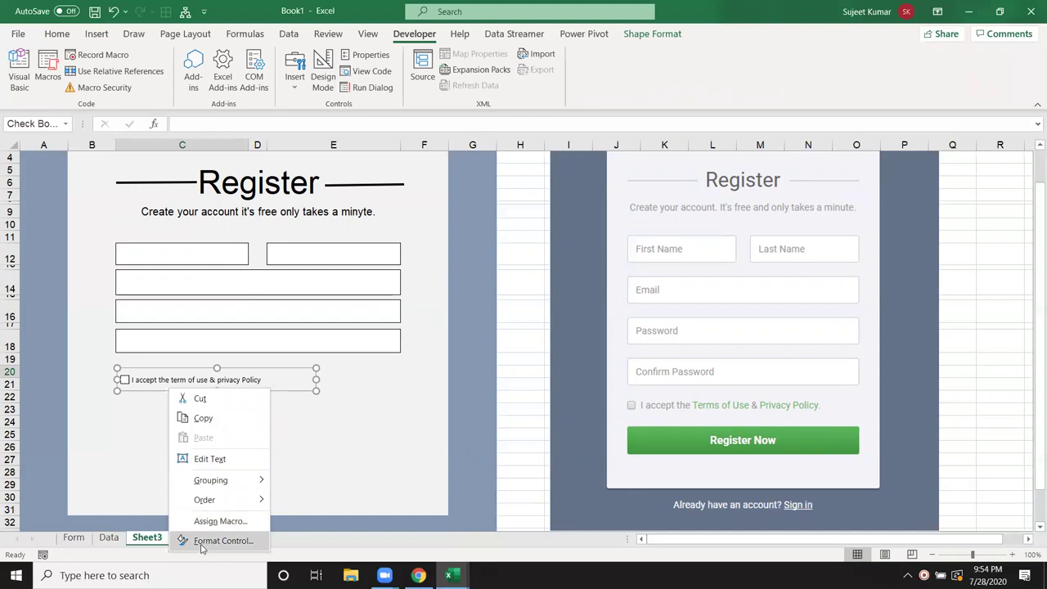
click(202, 543)
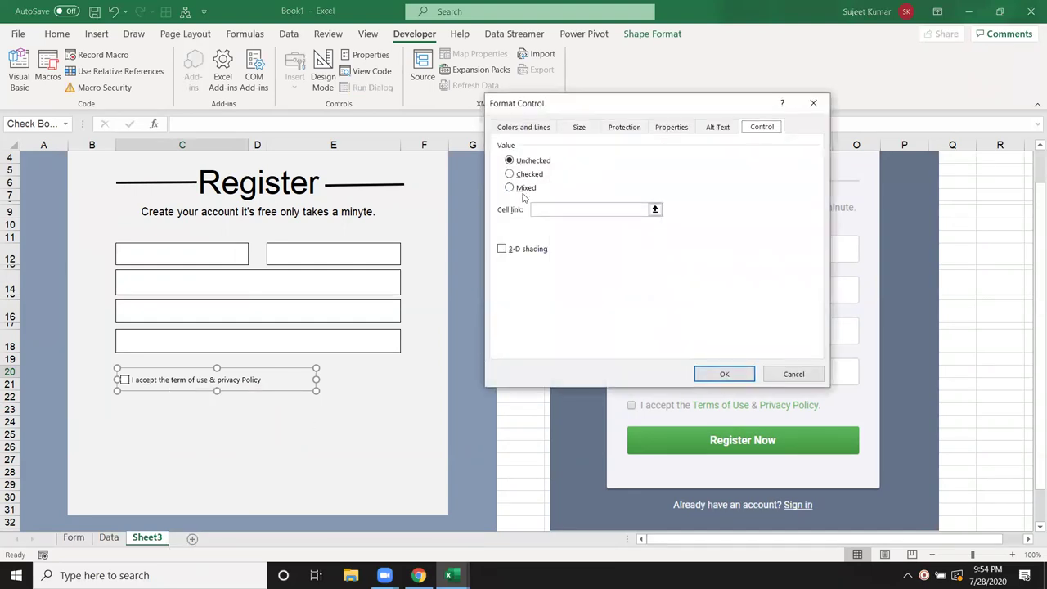
click(642, 210)
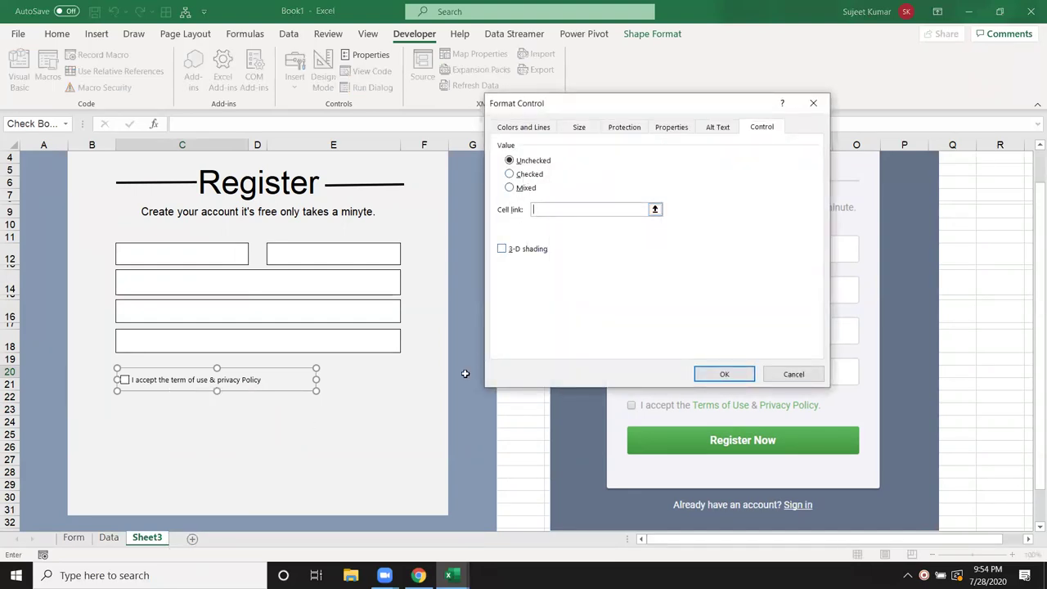
click(371, 380)
click(413, 375)
click(502, 249)
click(724, 374)
Tick the checkbox so the linked cell F20 shows TRUE.
click(328, 421)
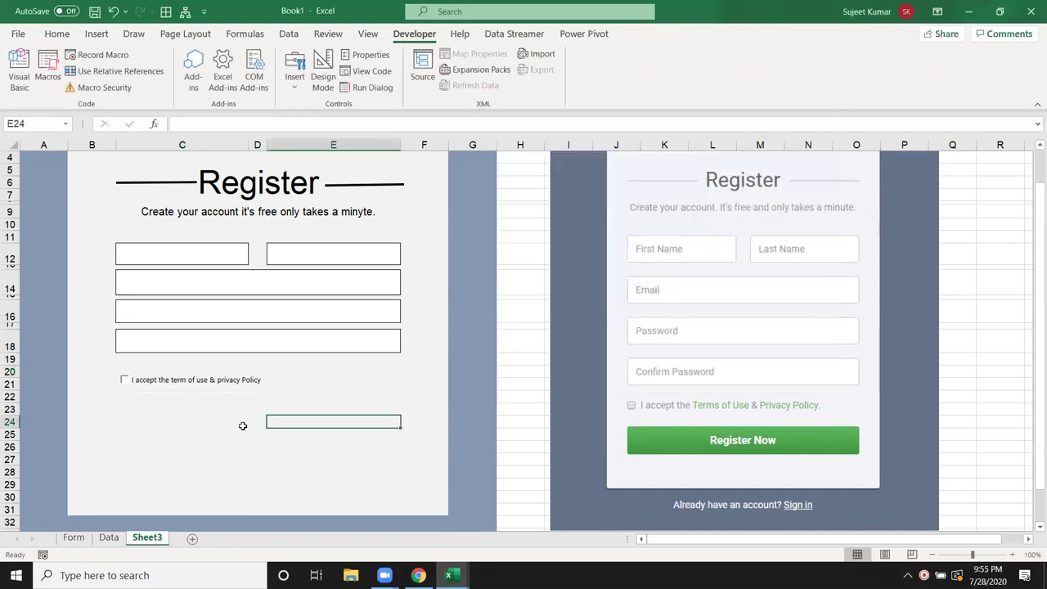
click(179, 383)
click(180, 380)
click(184, 382)
click(426, 372)
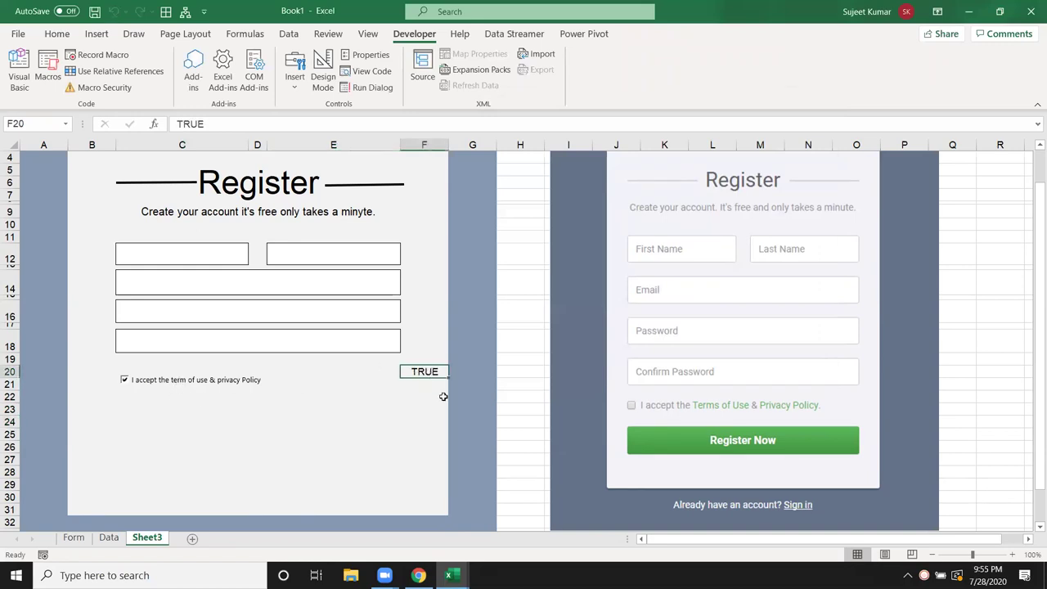
click(57, 34)
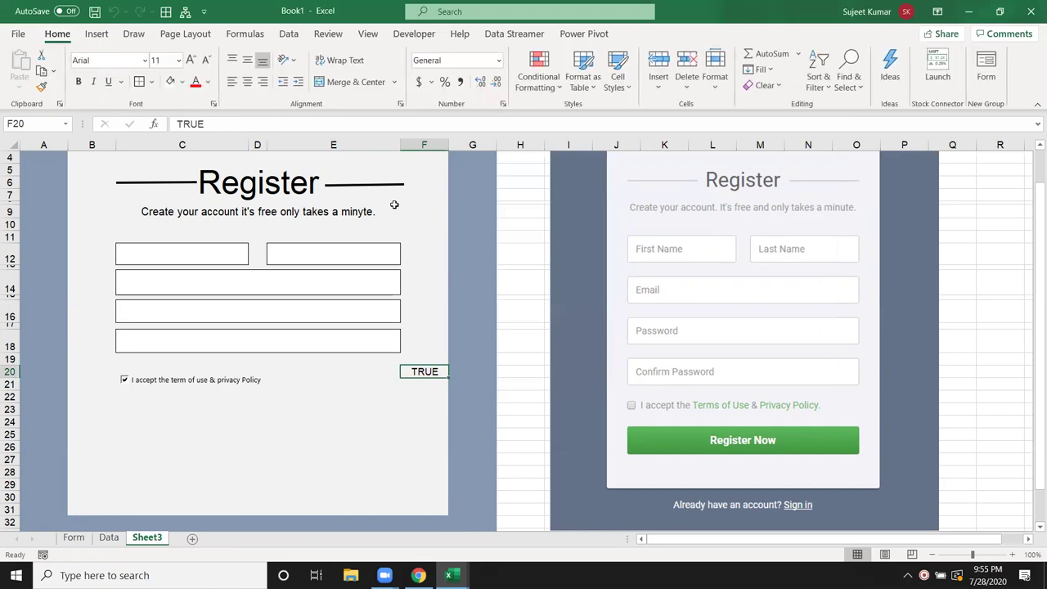
click(234, 420)
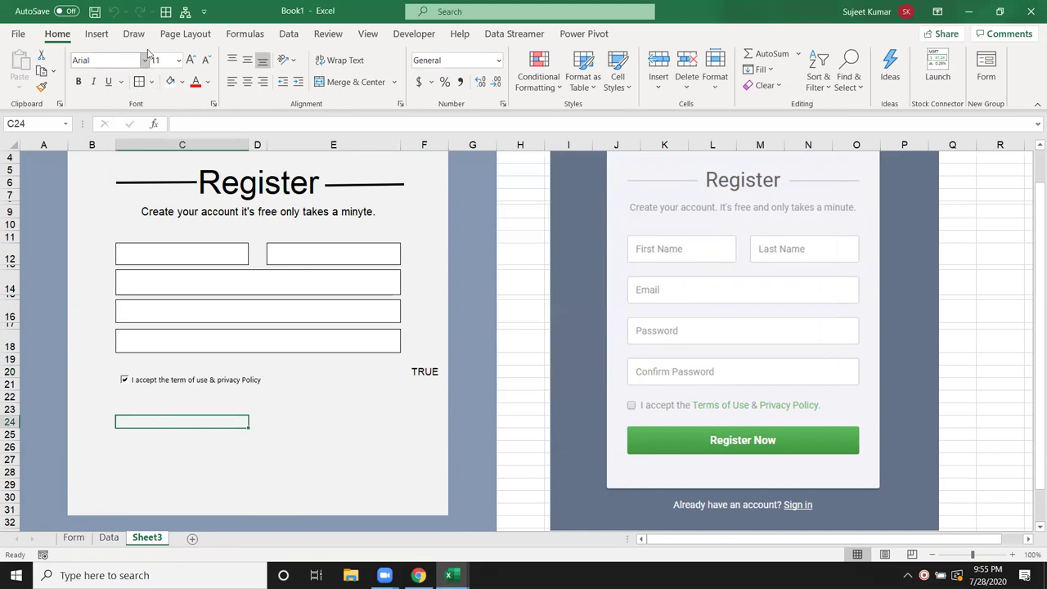
click(96, 33)
Draw a Rounded Rectangle shape under the terms checkbox, starting at cell C24.
click(414, 33)
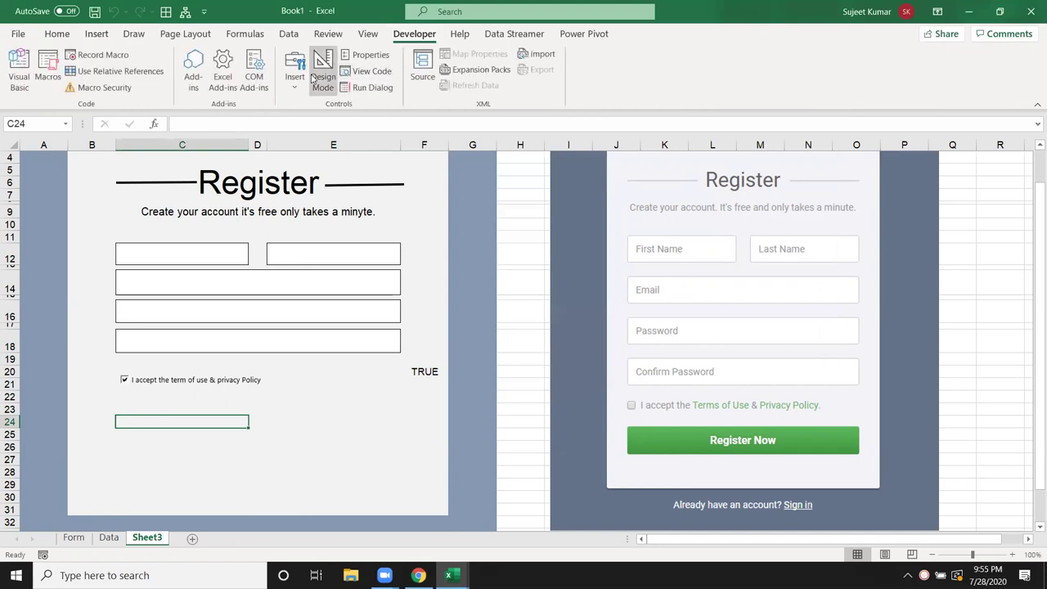
click(97, 36)
click(173, 90)
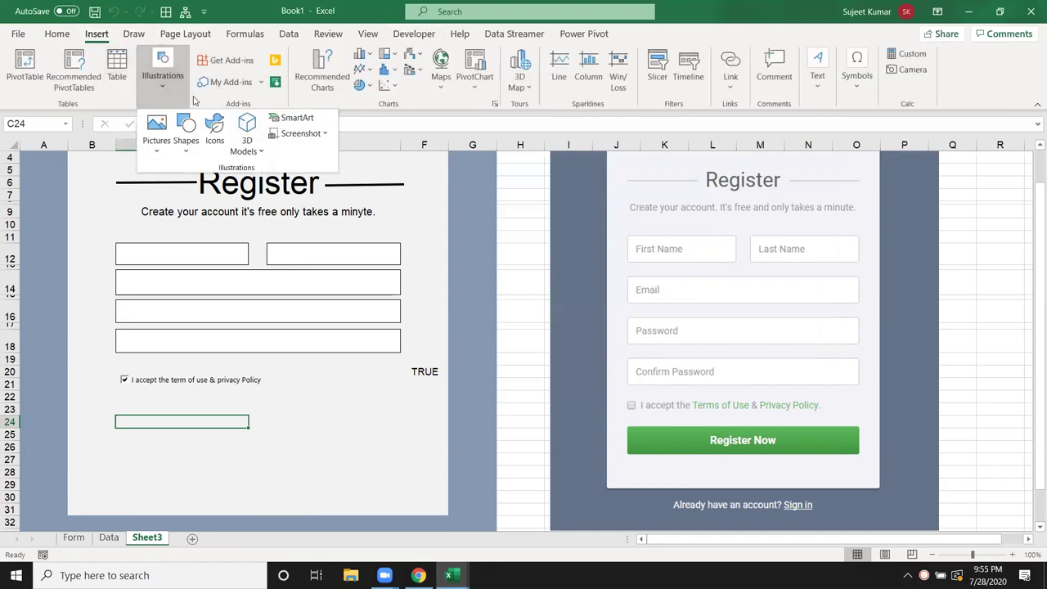
click(185, 143)
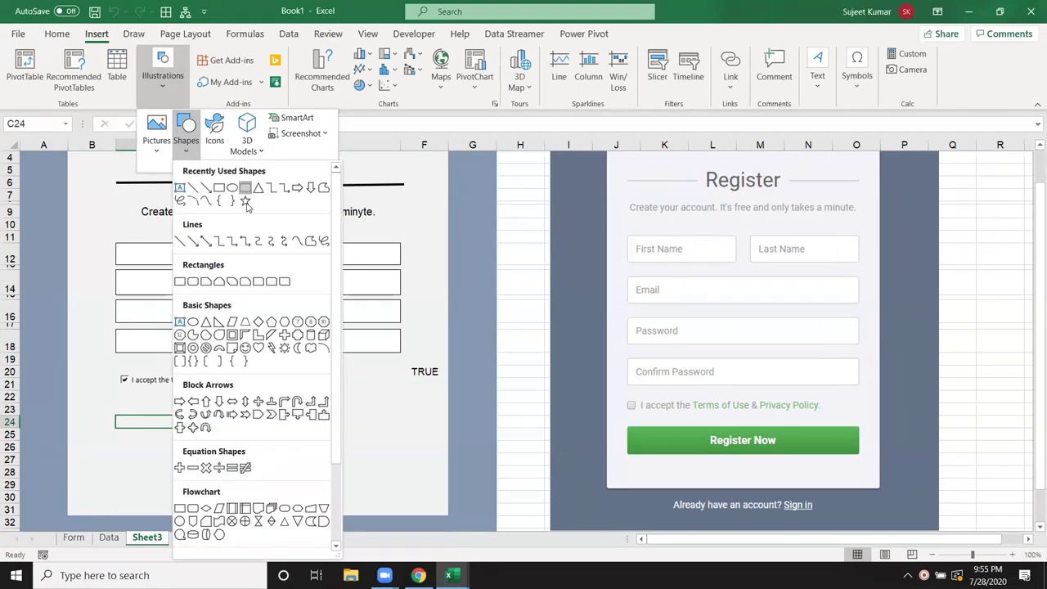
click(245, 189)
drag(116, 413, 390, 442)
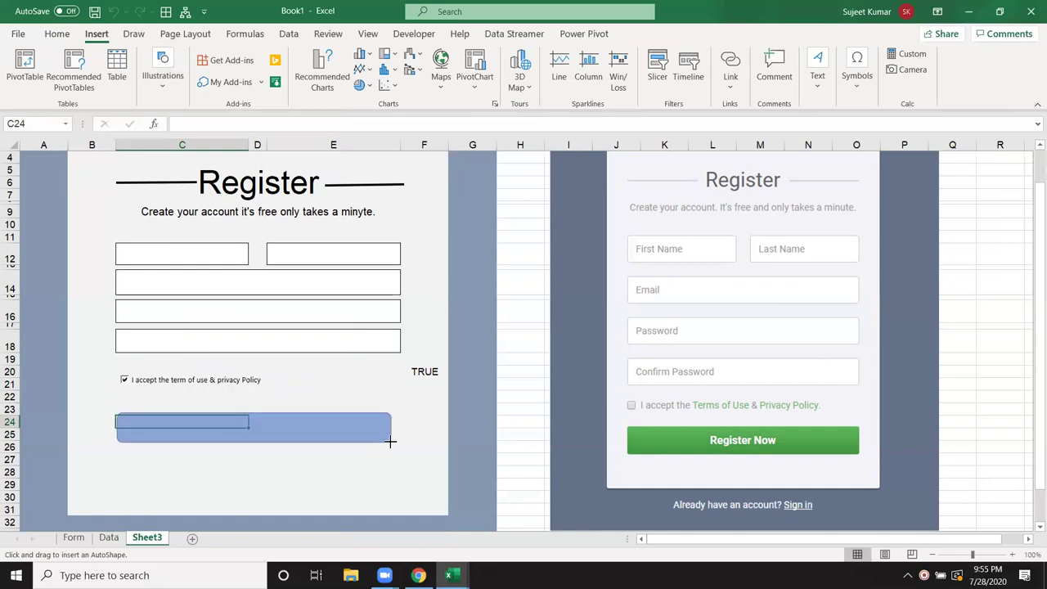
drag(390, 442, 390, 442)
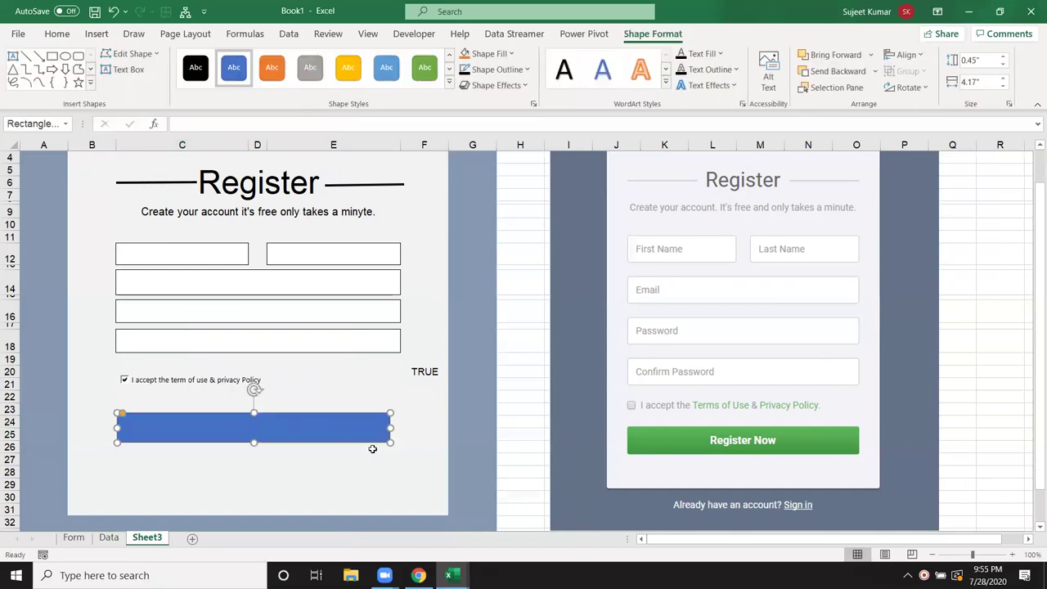
drag(187, 433, 191, 426)
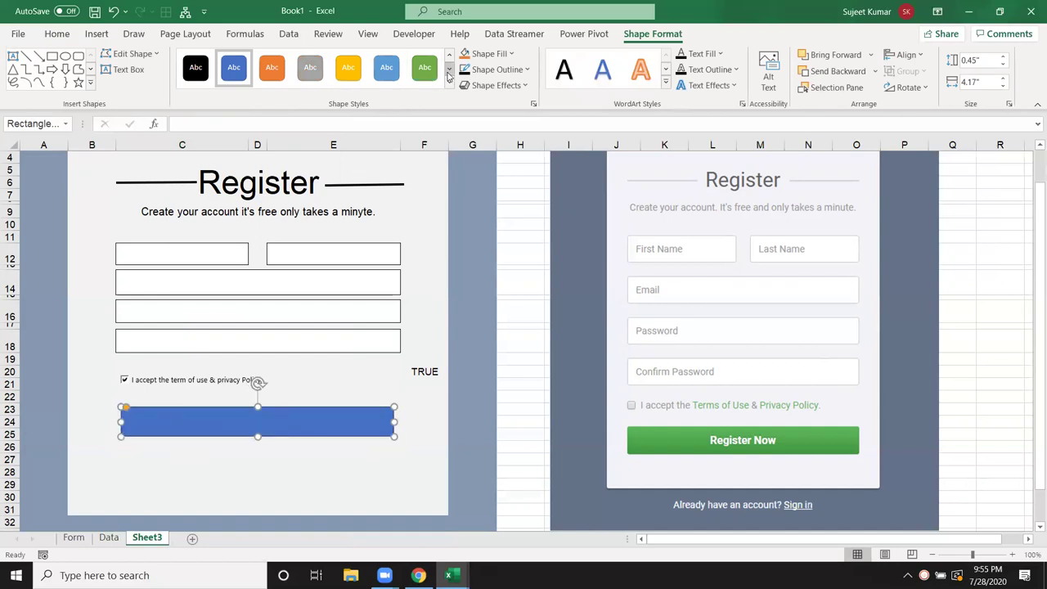
Apply a shaded green shape style and centre the button under the form.
click(422, 72)
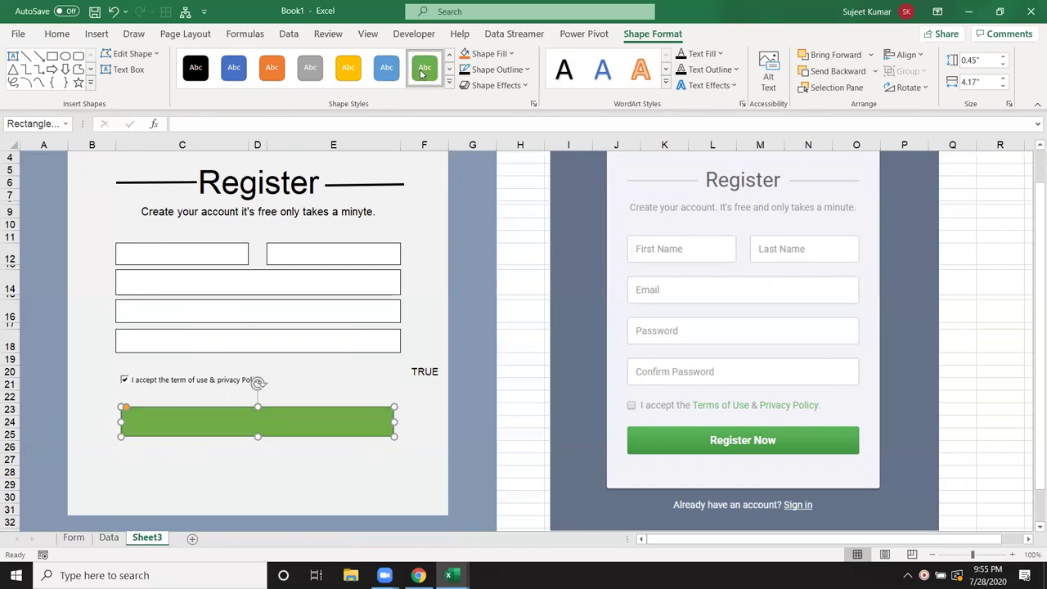
click(448, 85)
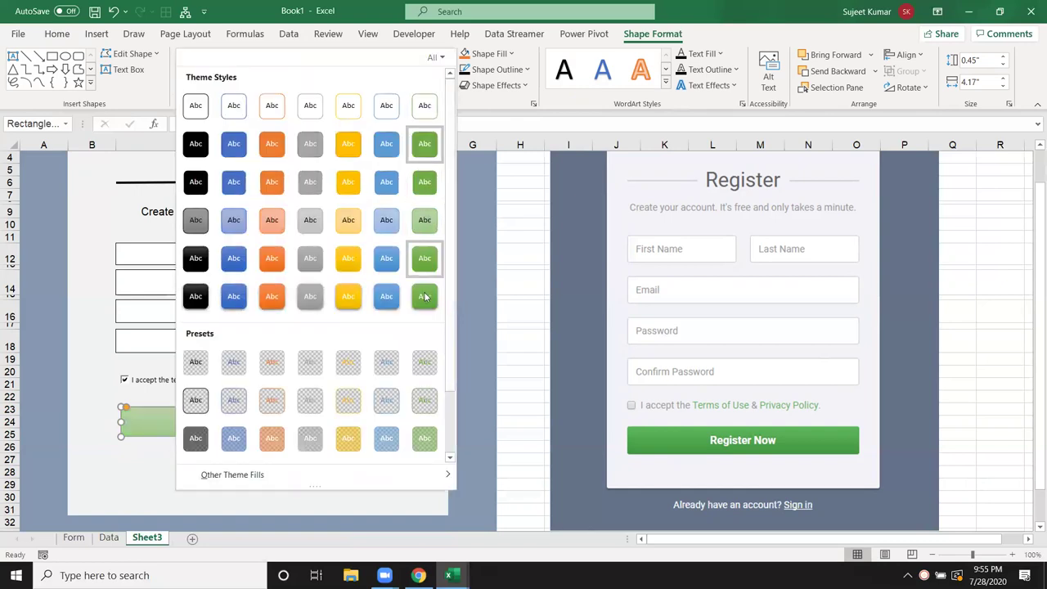
click(424, 301)
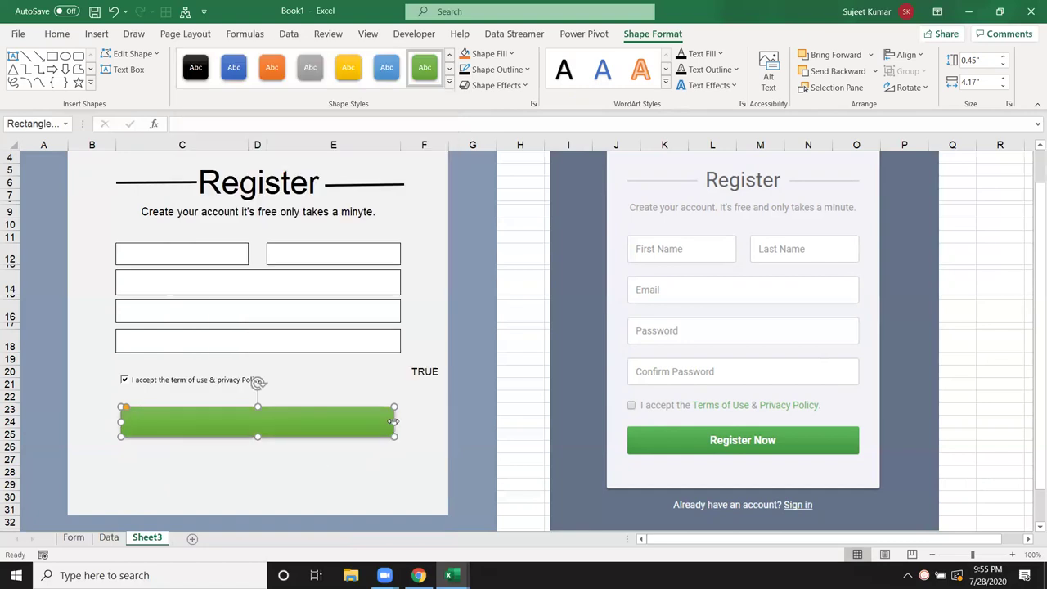
mouse_move(355, 422)
mouse_down()
mouse_move(316, 423)
mouse_move(344, 419)
mouse_up()
text(Register No)
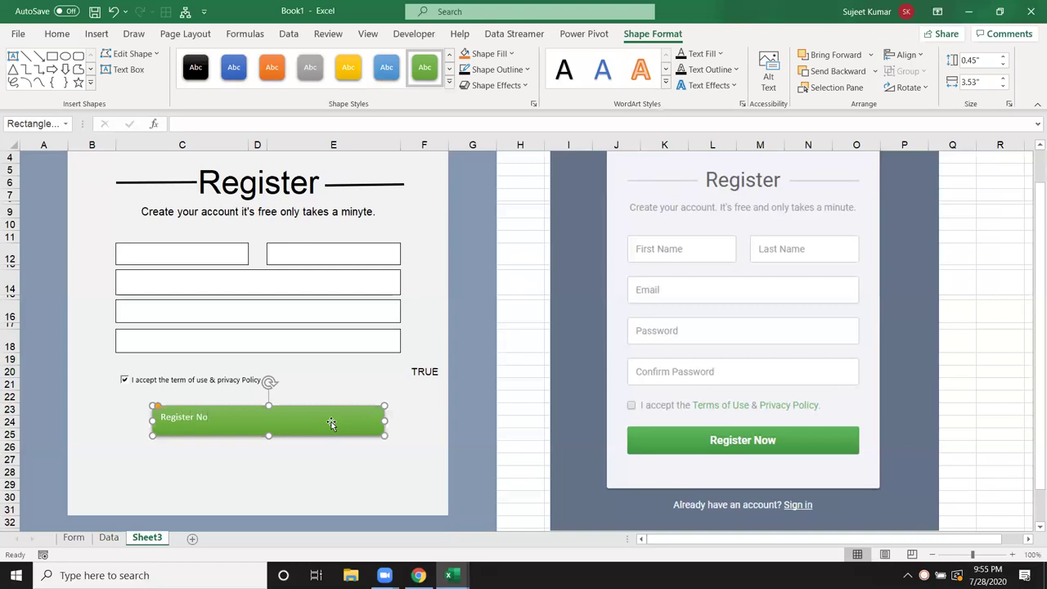
Label the button 'Register Now' in 18-point text, centred both ways.
text(w)
click(68, 39)
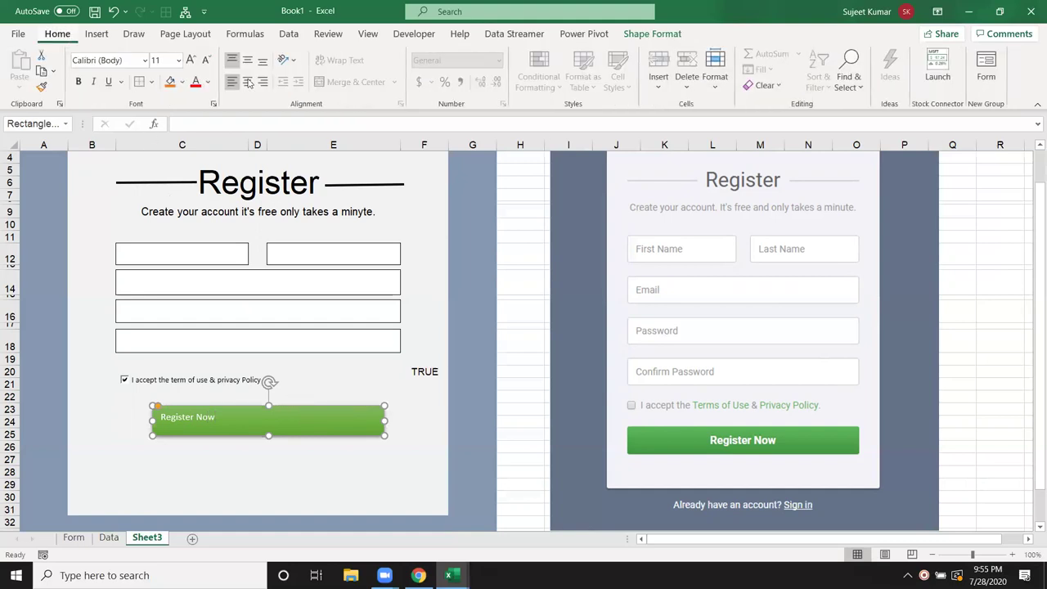
click(191, 60)
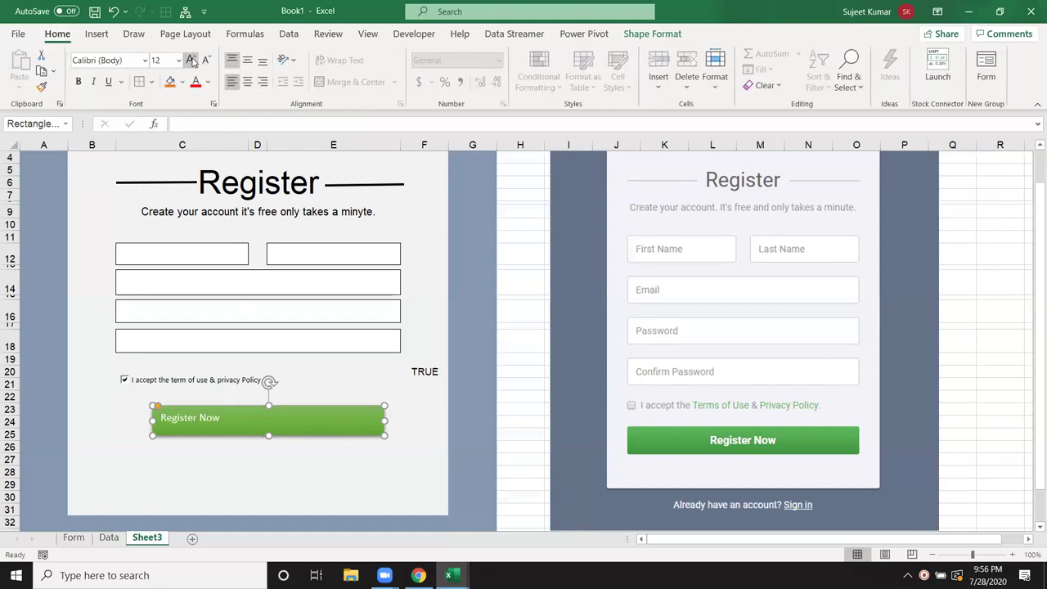
click(191, 61)
click(190, 61)
click(190, 61)
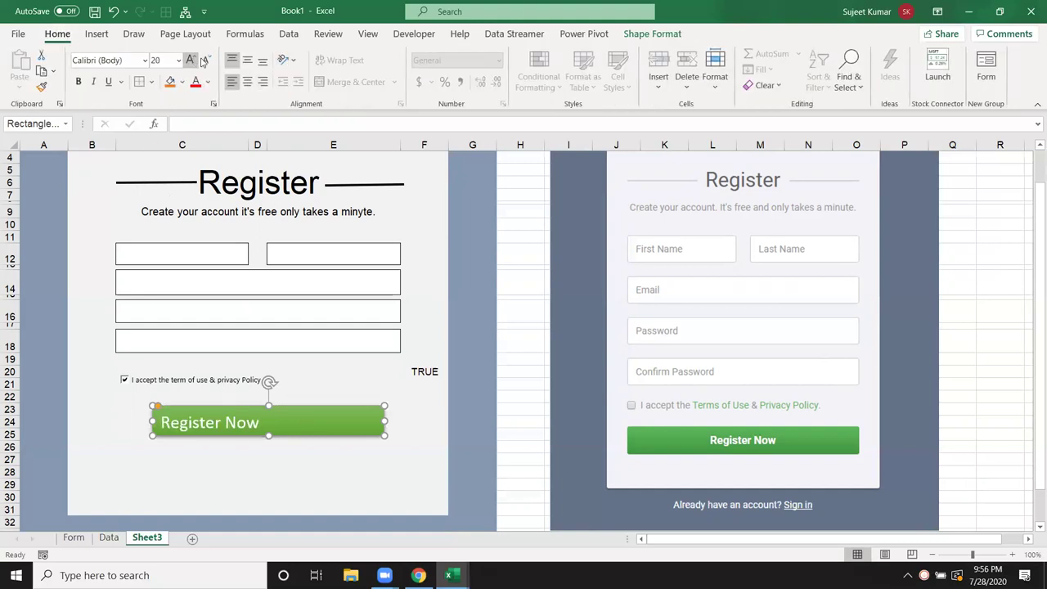
click(247, 82)
click(247, 60)
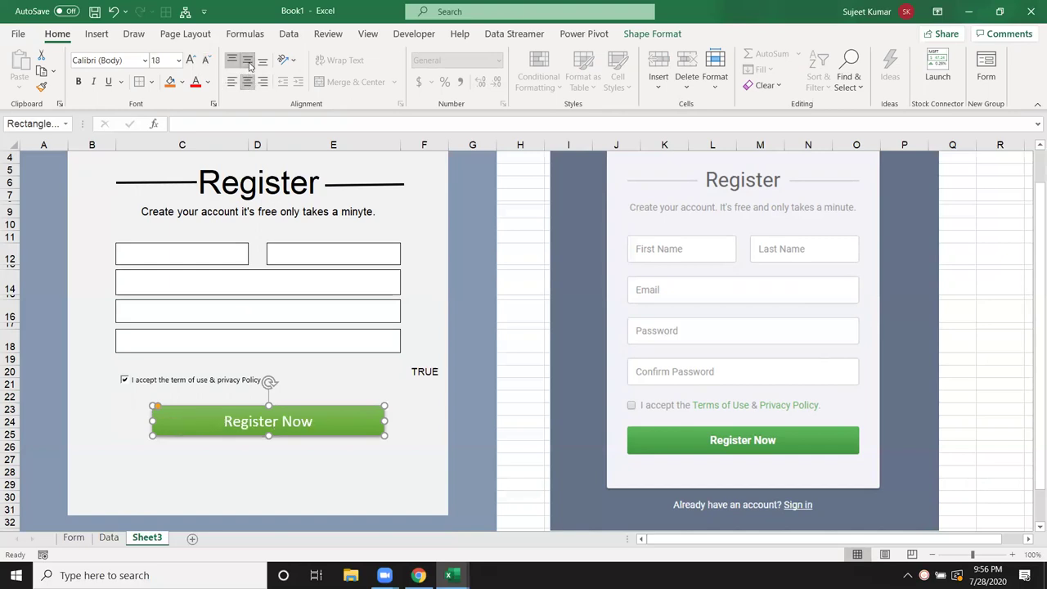
click(502, 369)
scroll(555, 268, up, 1)
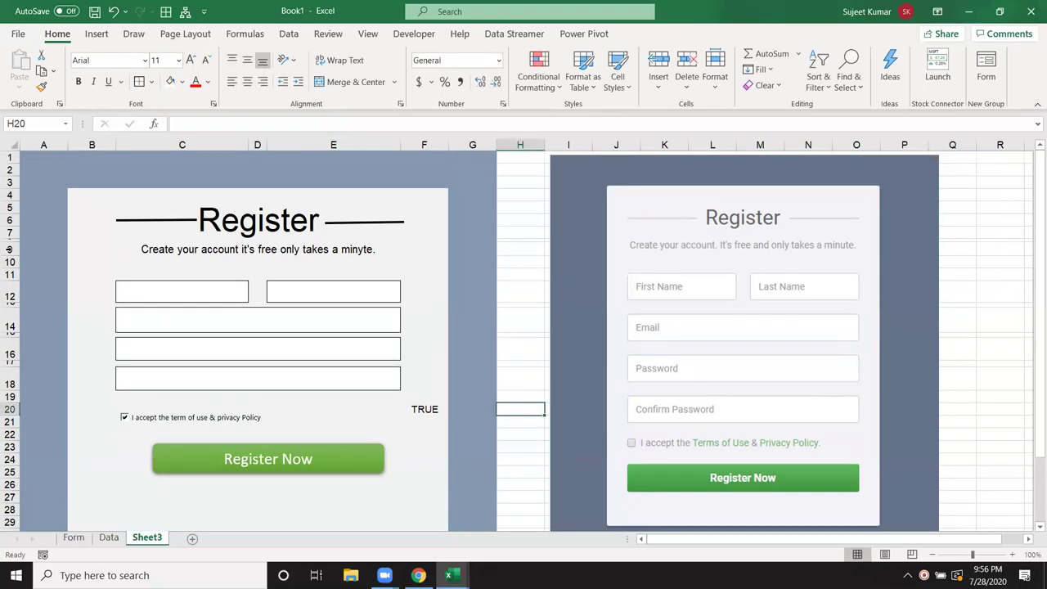
Make row 1 taller and narrow columns A and G to slim margins.
click(9, 158)
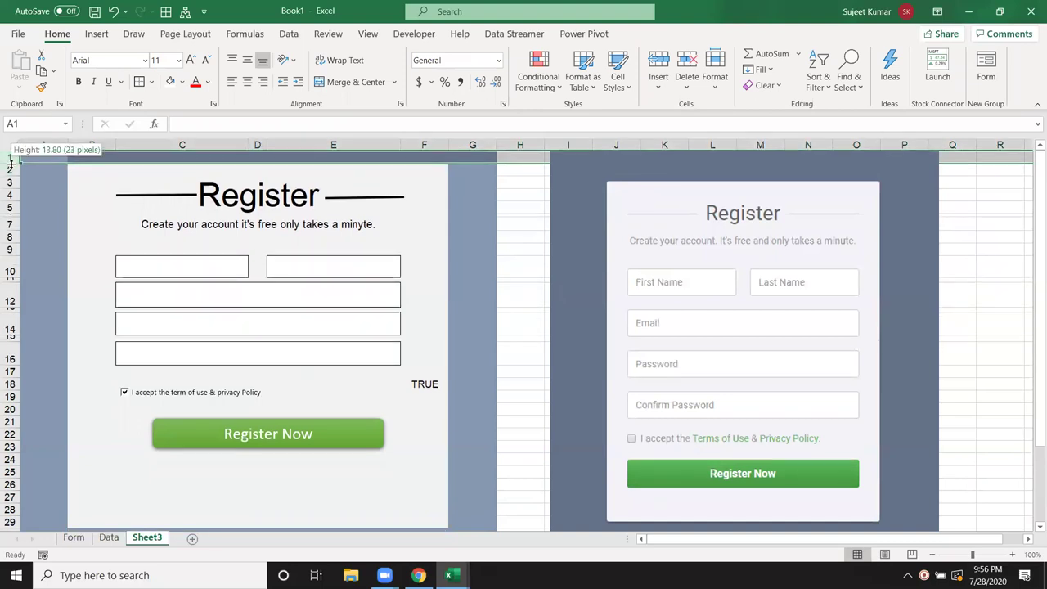
drag(10, 164, 9, 175)
click(44, 193)
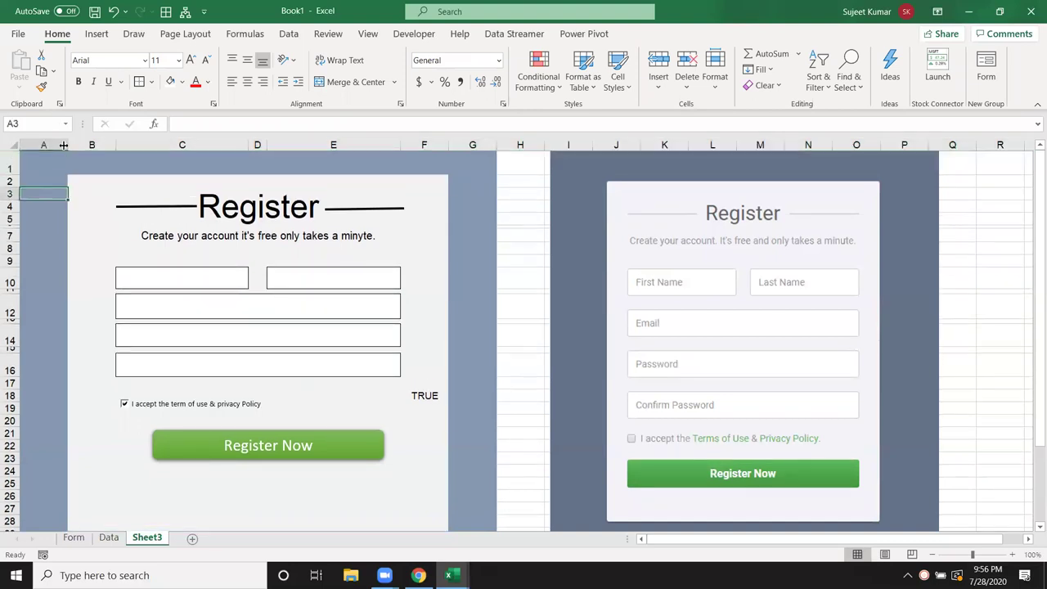
drag(63, 144, 34, 145)
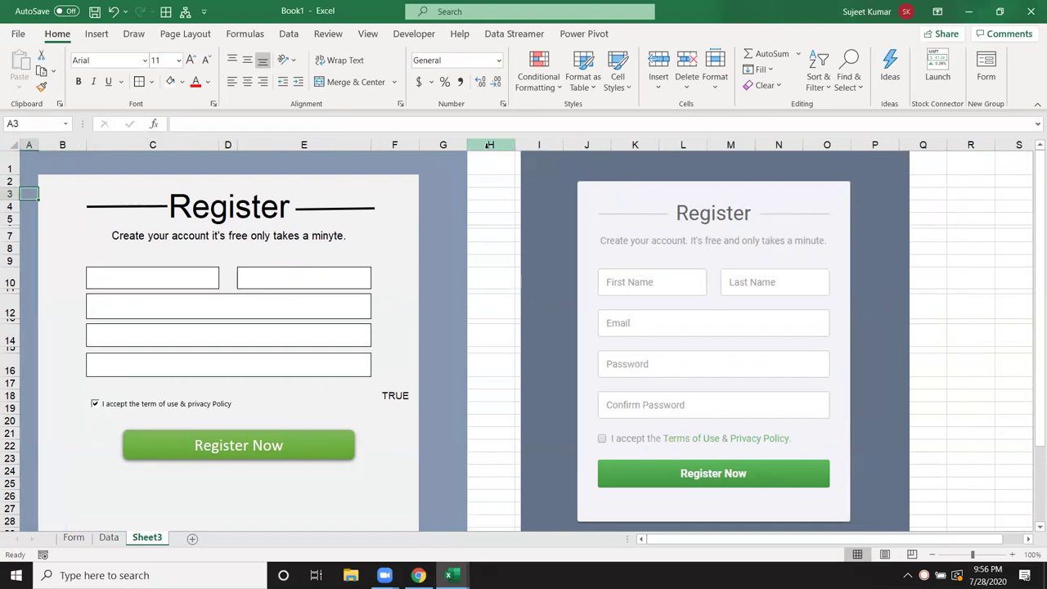
drag(467, 145, 440, 152)
scroll(294, 309, down, 4)
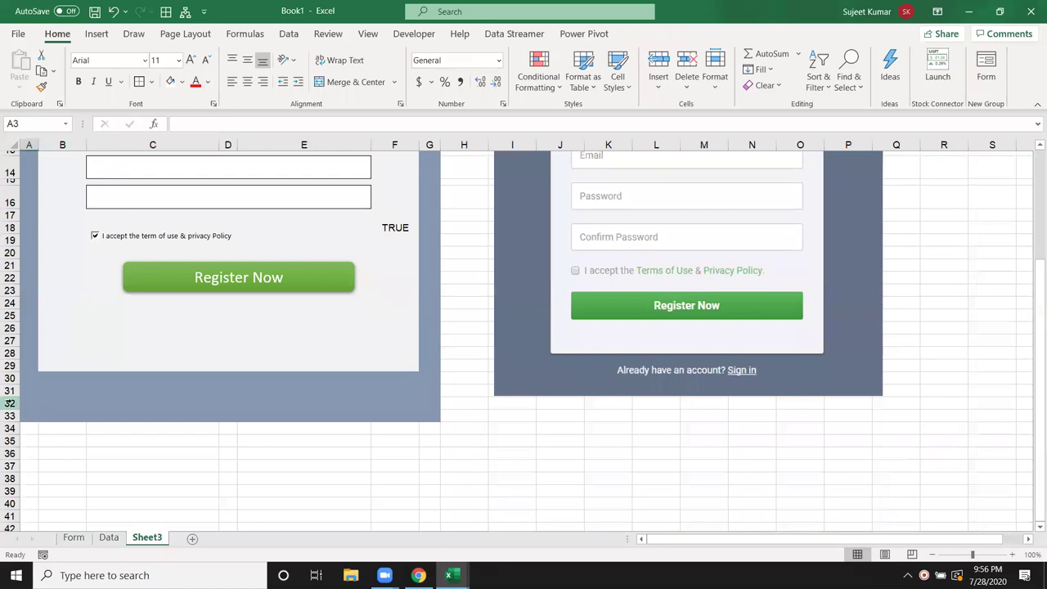
click(7, 403)
drag(7, 402, 7, 416)
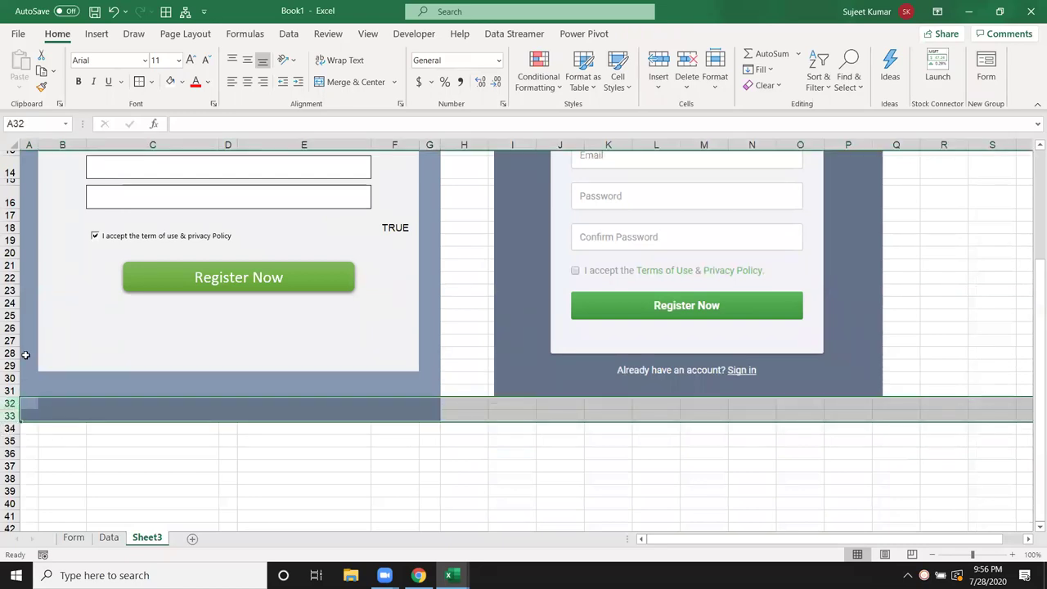
click(171, 430)
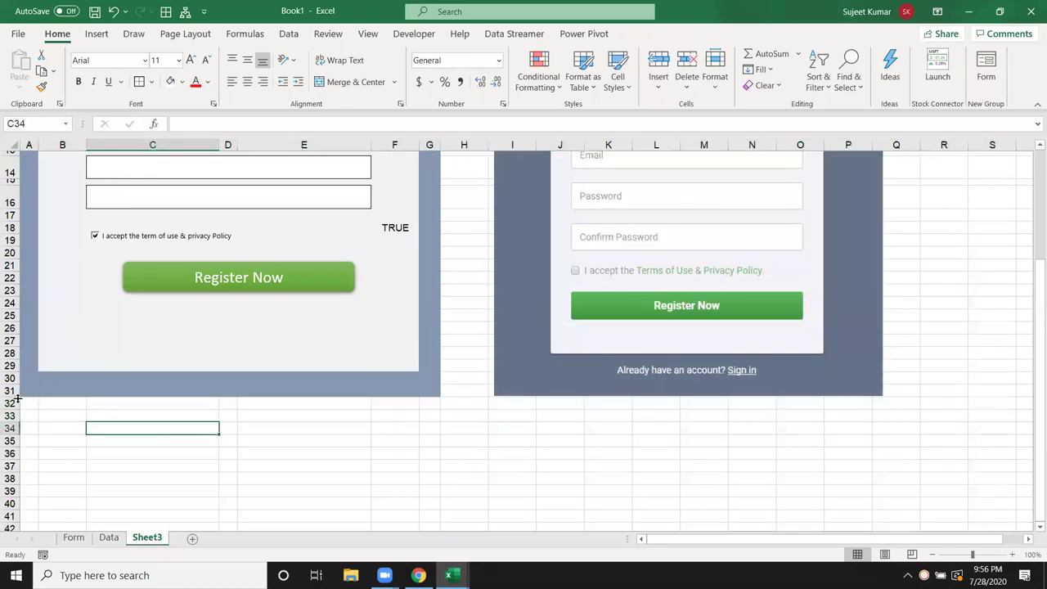
scroll(136, 363, up, 2)
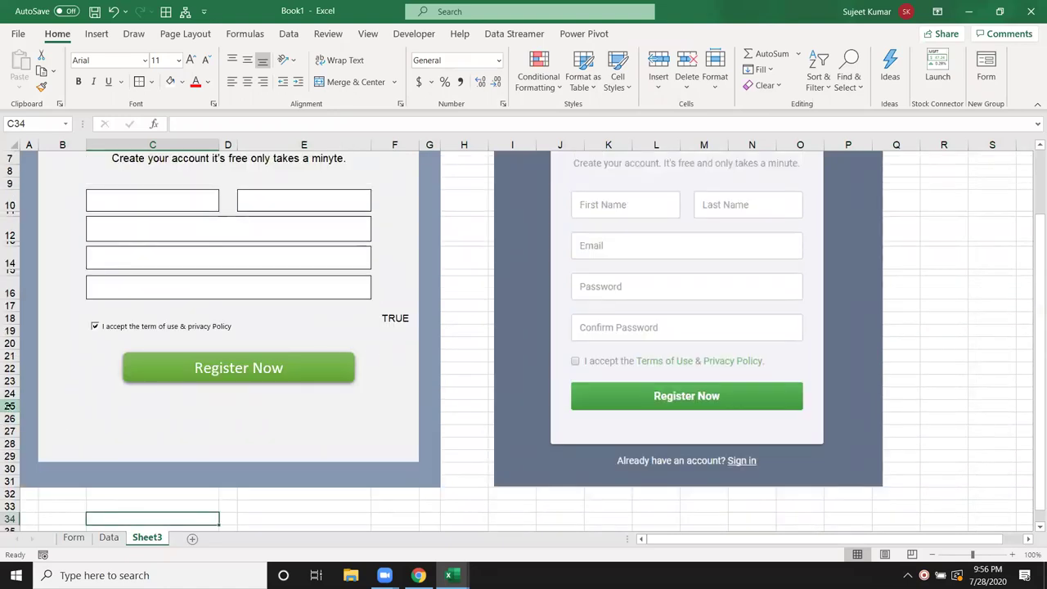
drag(9, 406, 11, 427)
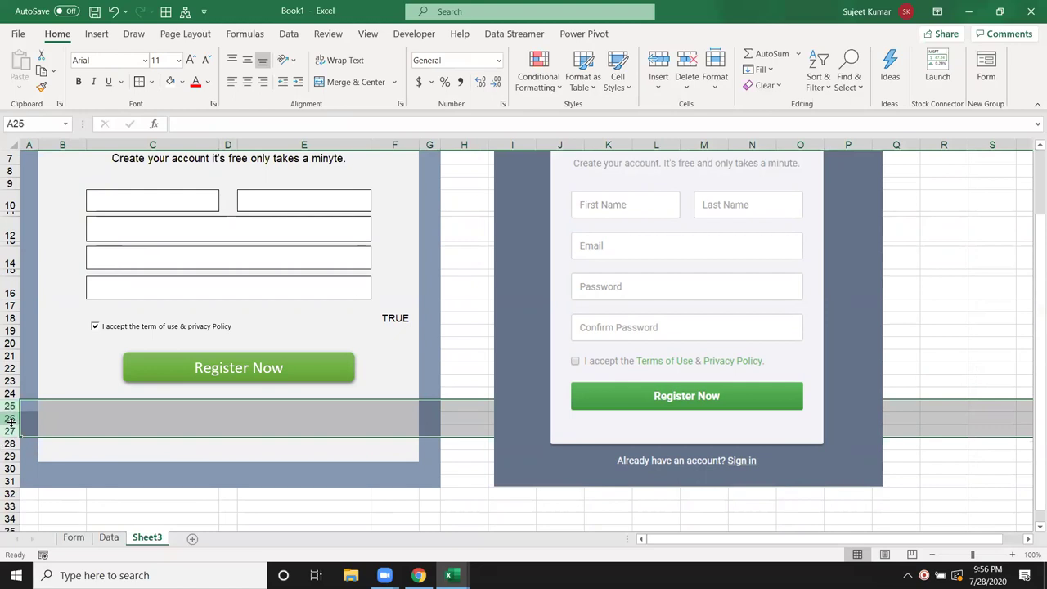
click(242, 484)
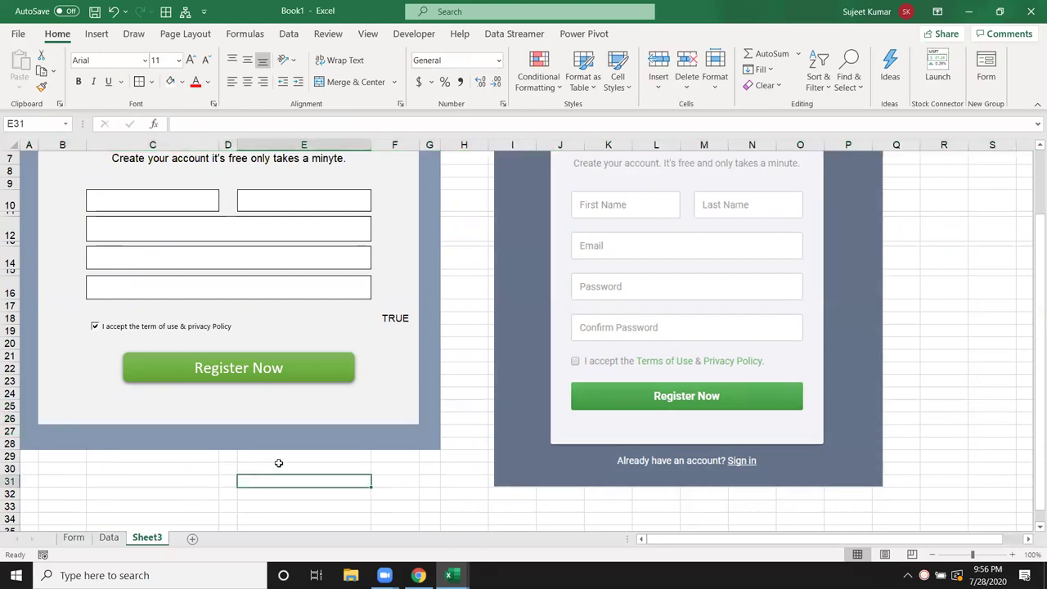
scroll(302, 451, up, 2)
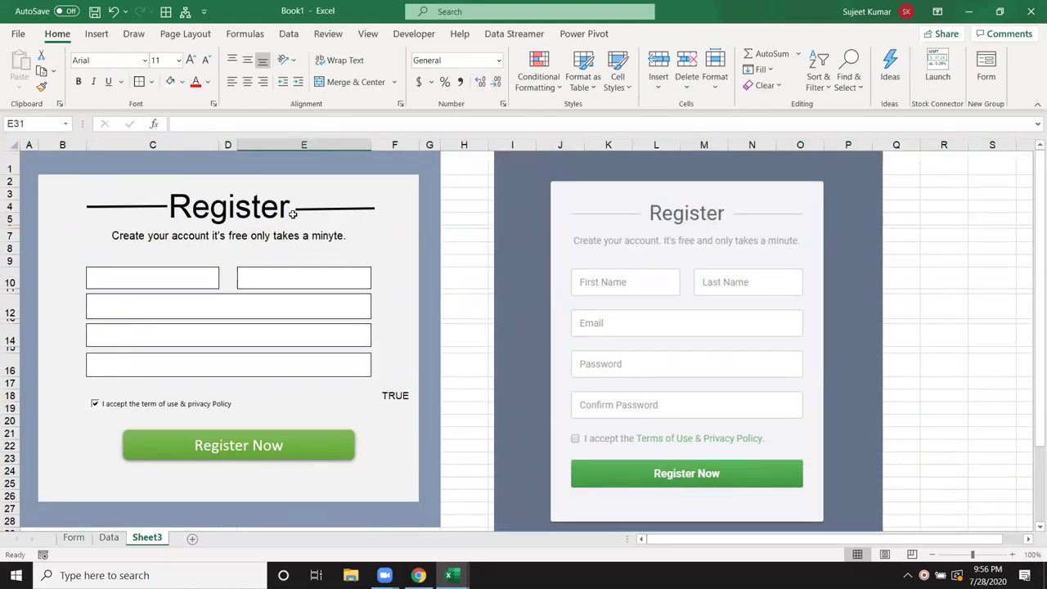
Lengthen the line to the right of the Register heading.
click(337, 208)
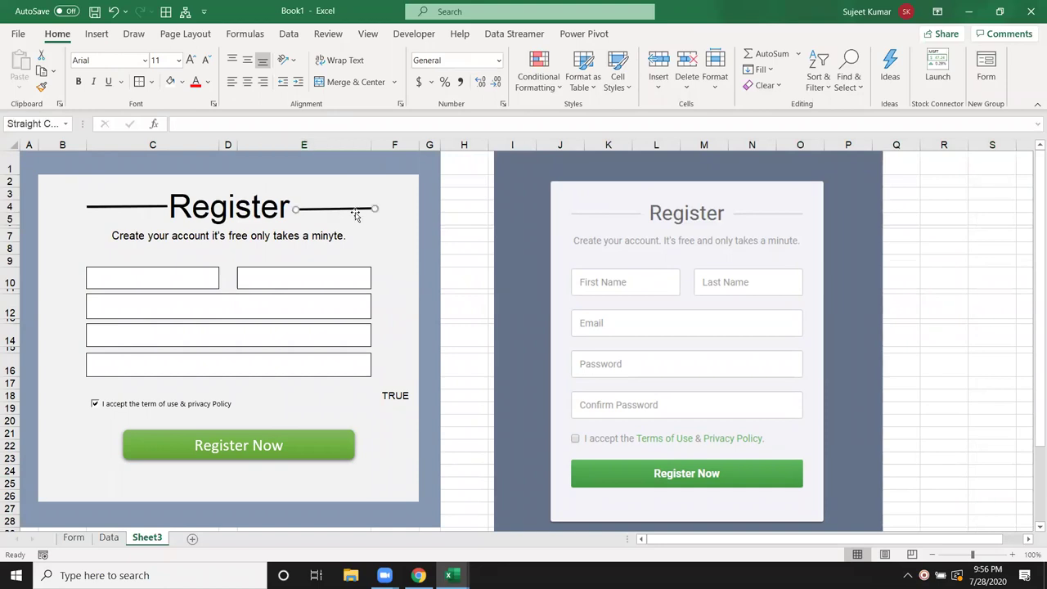
drag(375, 209, 401, 209)
click(138, 205)
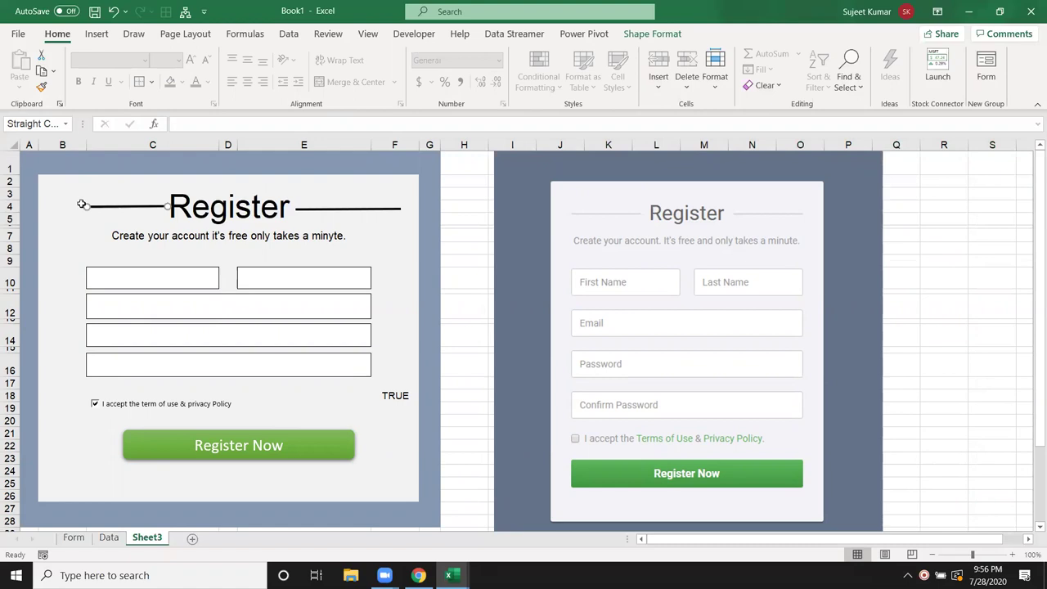
click(45, 237)
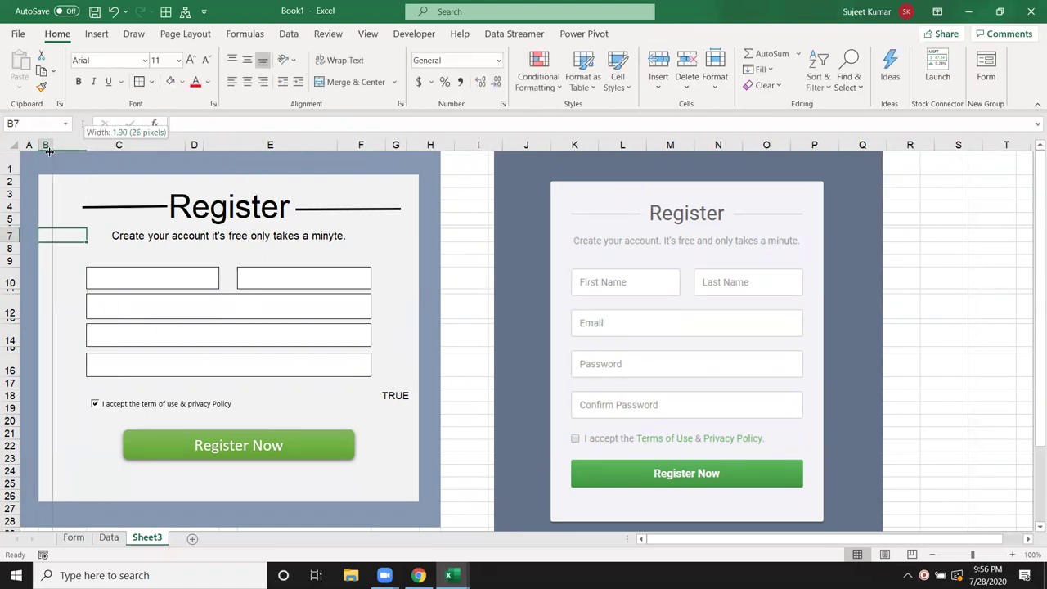
Narrow column B to 1.90 and column F to 5.90.
drag(83, 146, 49, 146)
drag(384, 146, 380, 145)
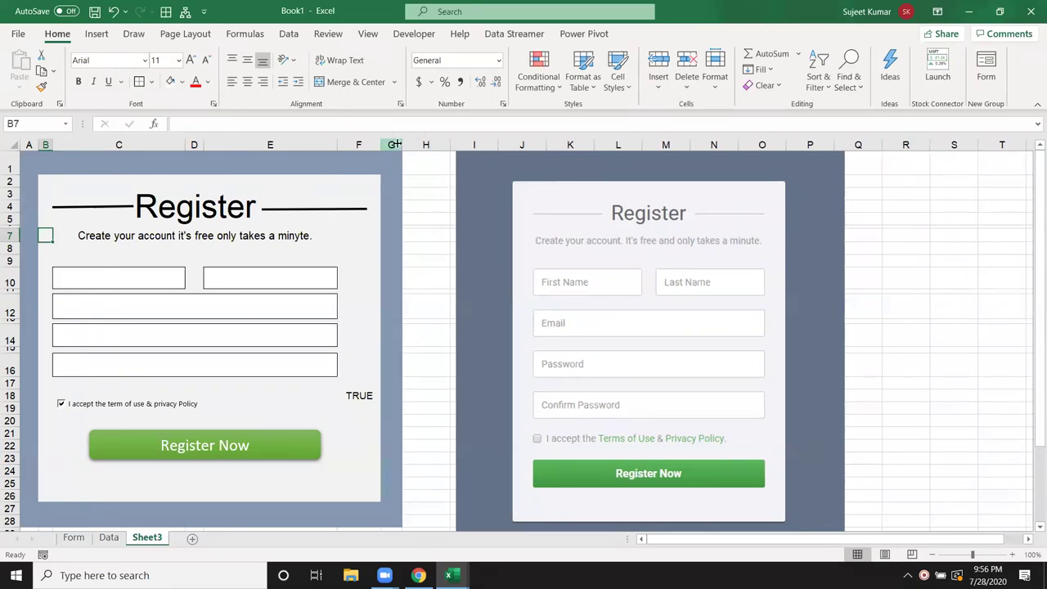
drag(380, 146, 374, 152)
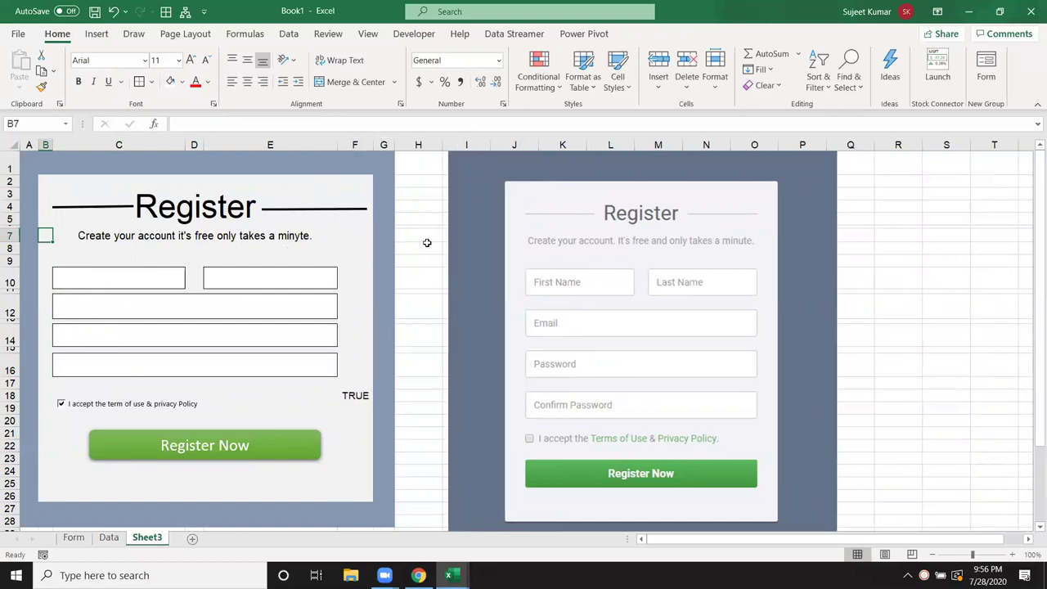
Delete the reference Register form picture beside the built form.
click(455, 255)
scroll(456, 255, down, 3)
scroll(455, 254, up, 3)
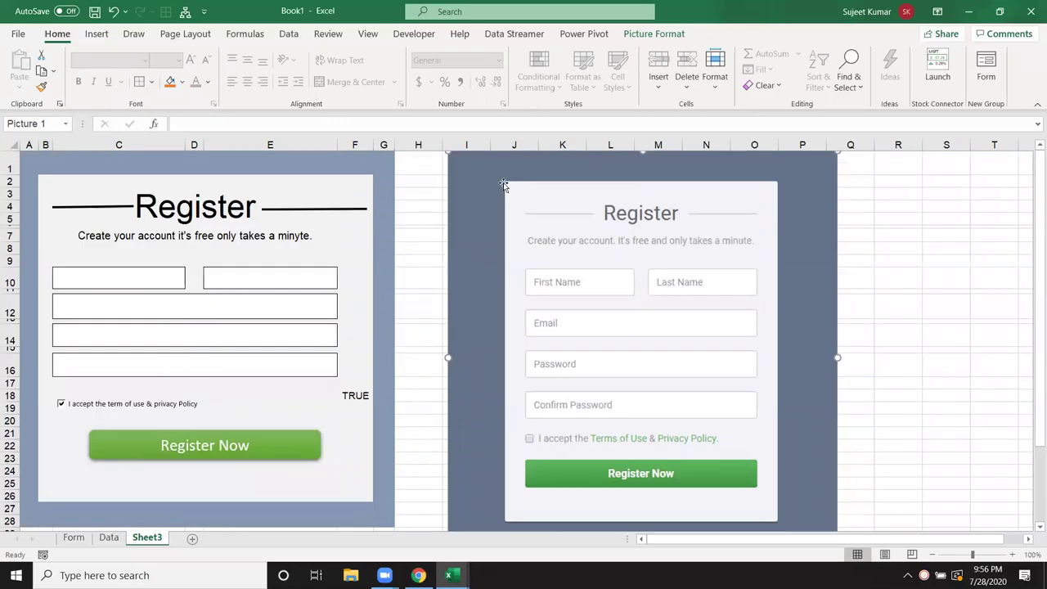
key(Delete)
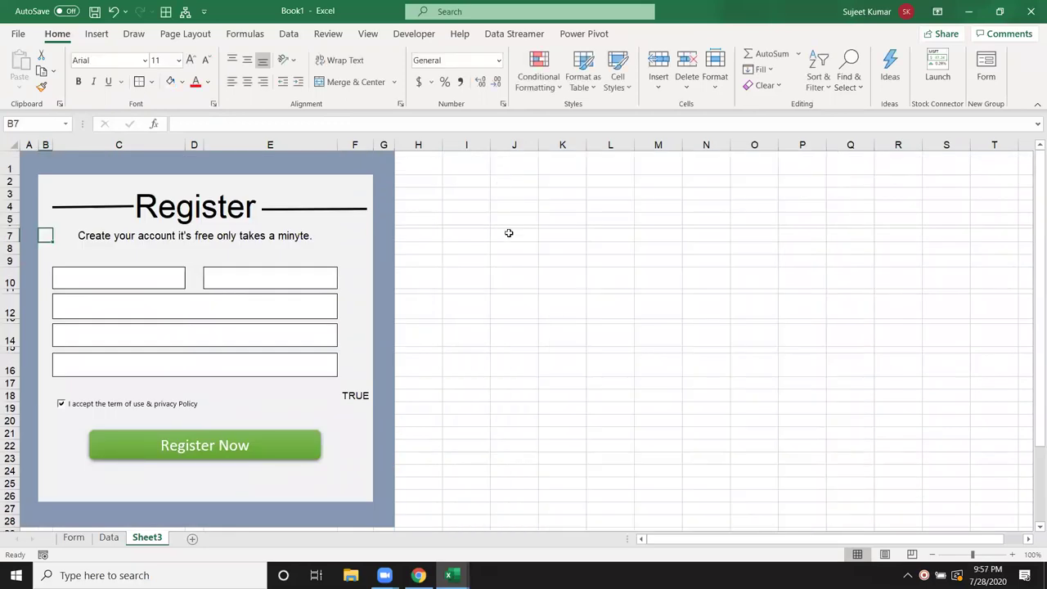
scroll(505, 251, down, 3)
scroll(506, 251, up, 3)
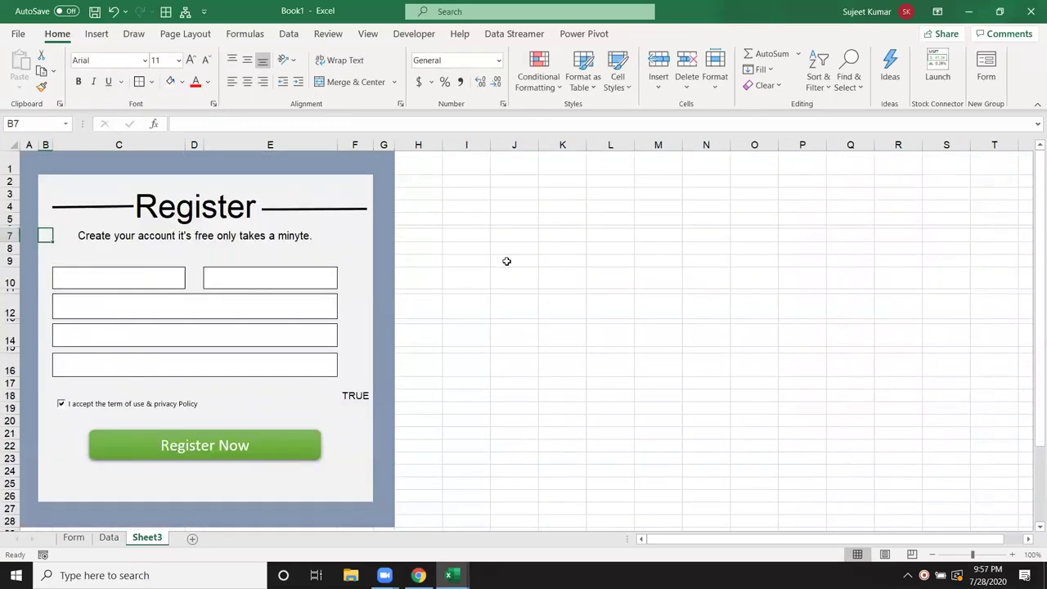
click(170, 278)
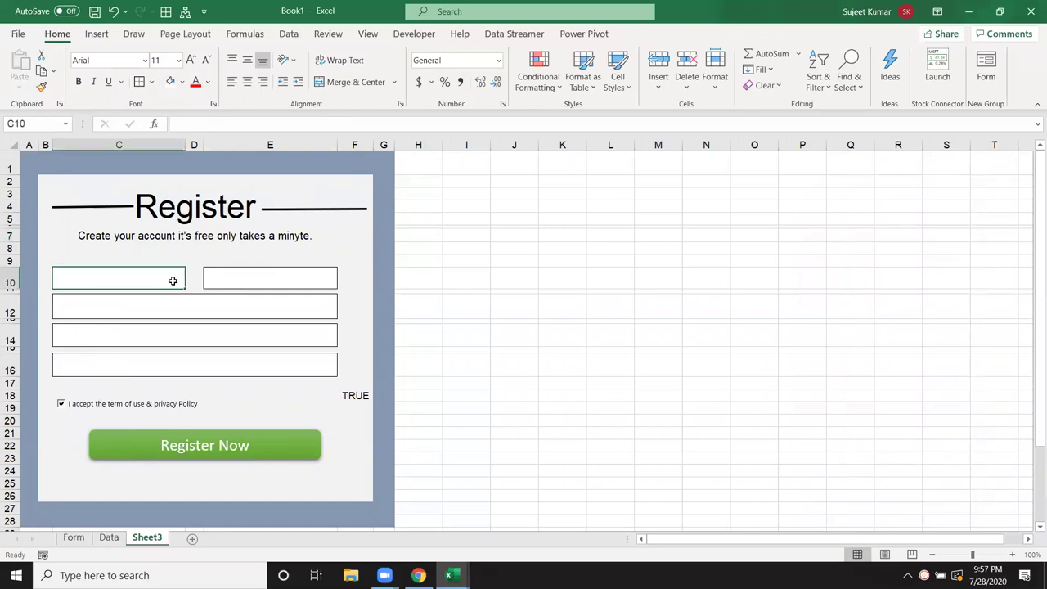
click(267, 280)
click(256, 309)
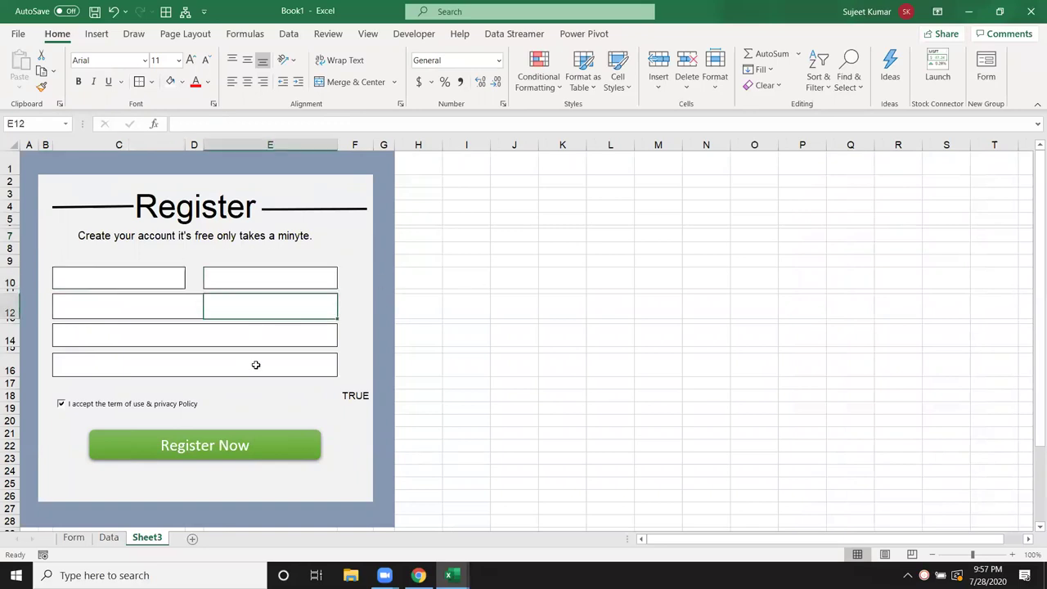
Paste the reference Register picture back and enter a test 'Fist Name' in C10.
key(ctrl+v)
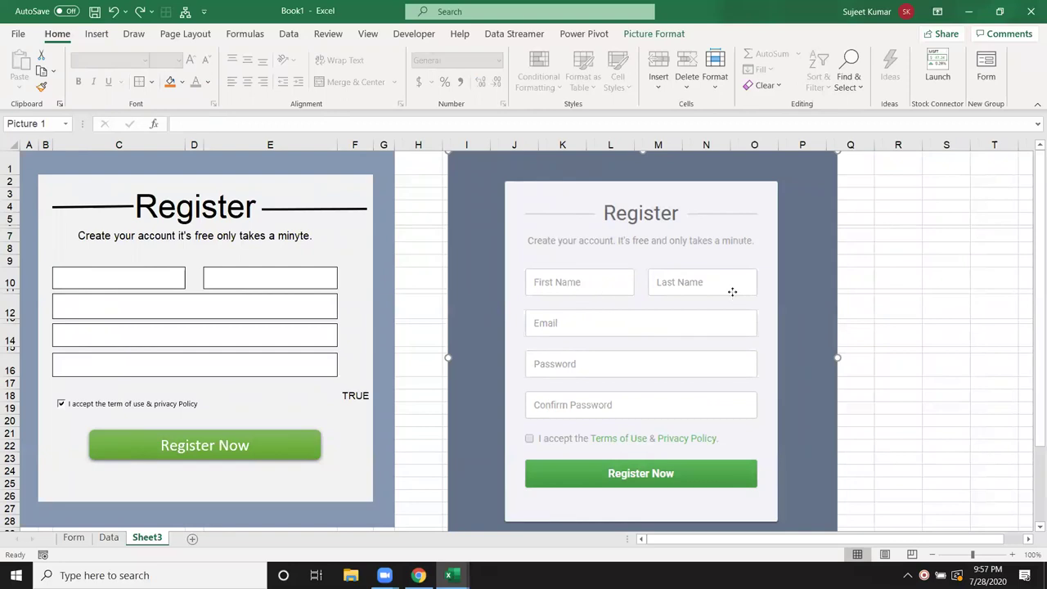
click(64, 284)
text(Fi)
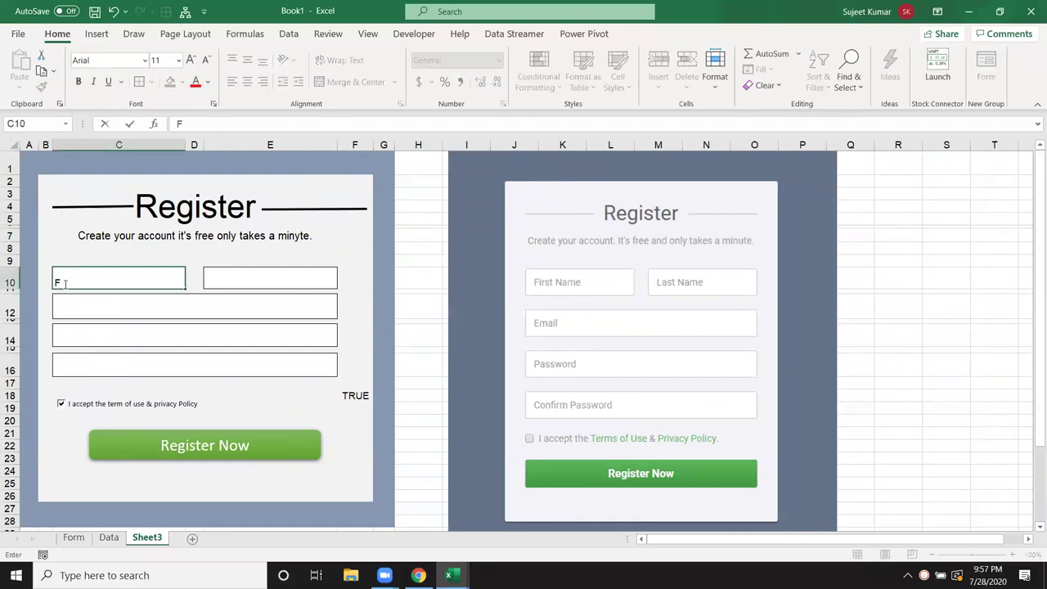
text(st )
text(Name)
key(Return)
Clear the test entries so the first-name box C10 is empty.
click(91, 405)
click(83, 281)
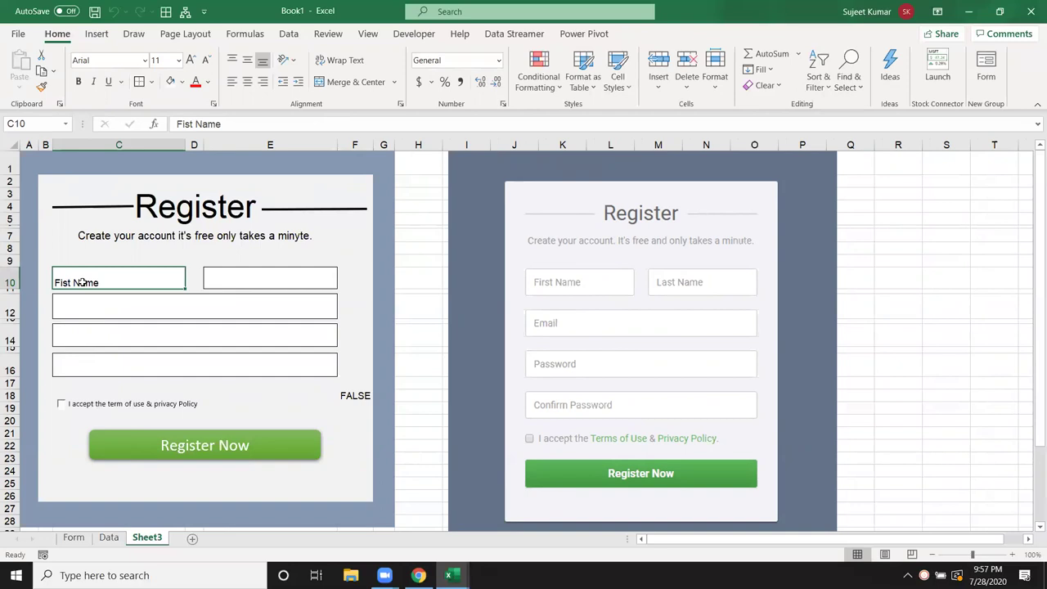
text(sadh)
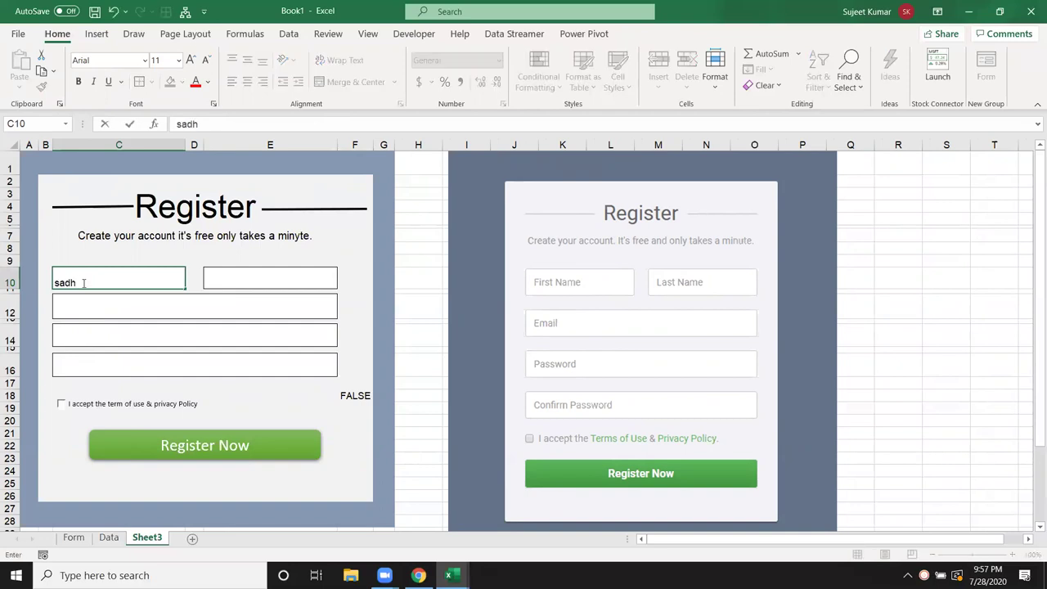
key(Escape)
key(Delete)
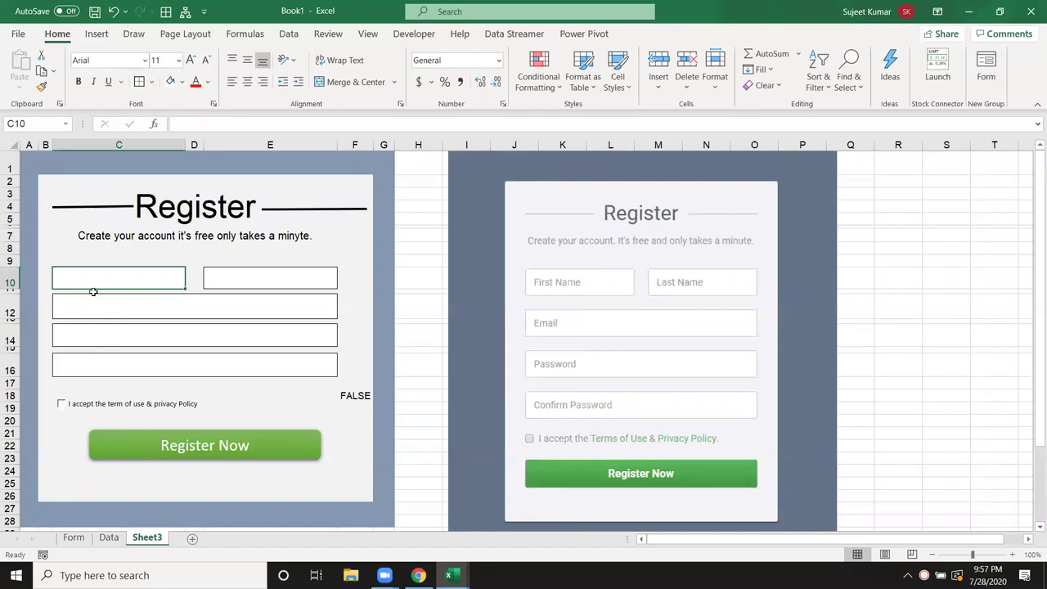
text(sd)
key(Escape)
Enter 'First Name' in cell B10, removing the stray trailing apostrophe.
click(52, 325)
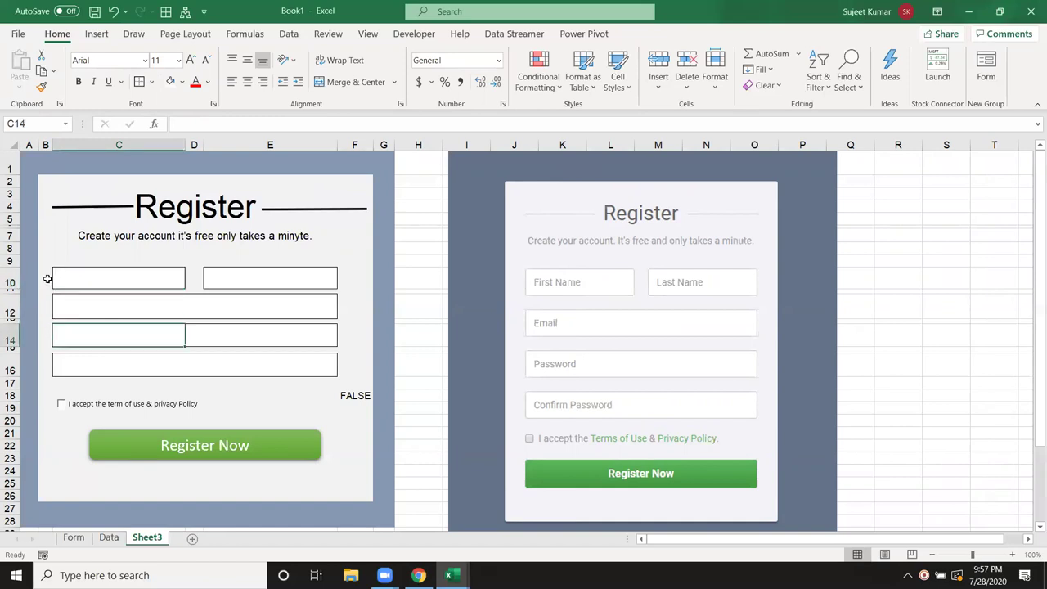
click(48, 278)
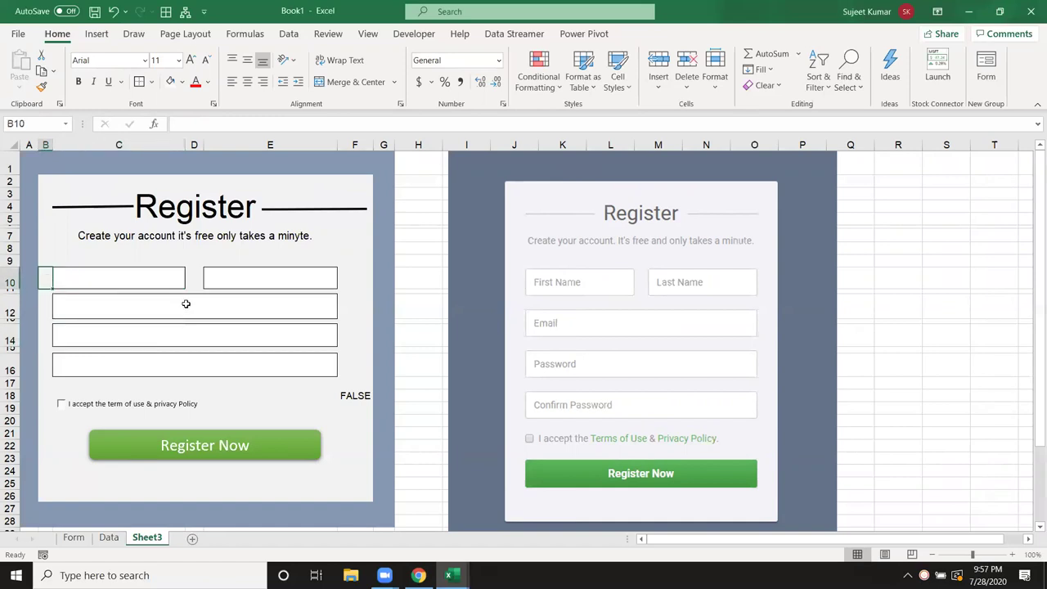
text(Fi)
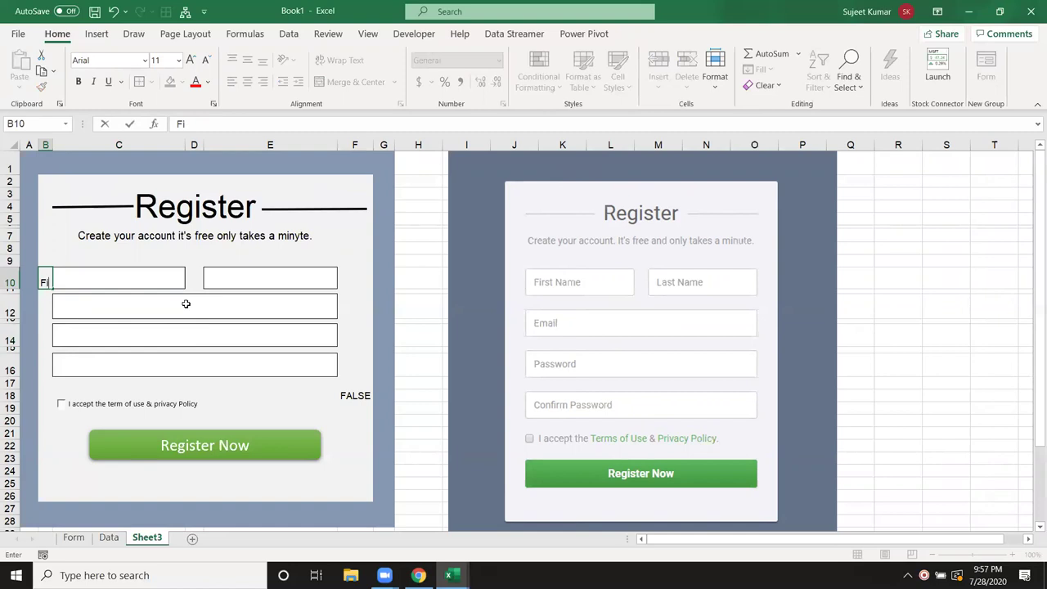
text(r)
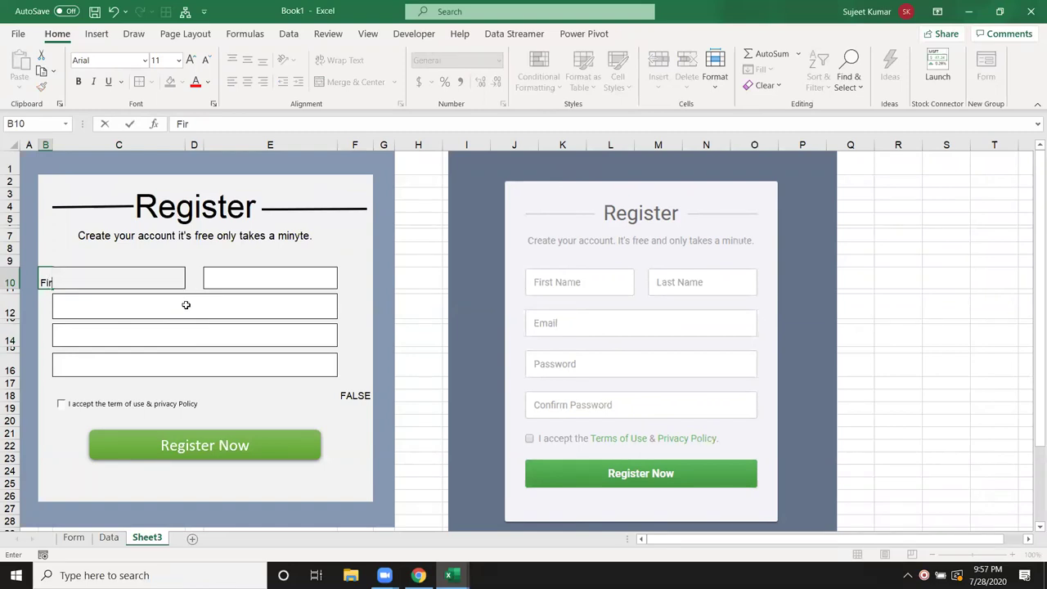
text(st Name')
key(Return)
key(Up)
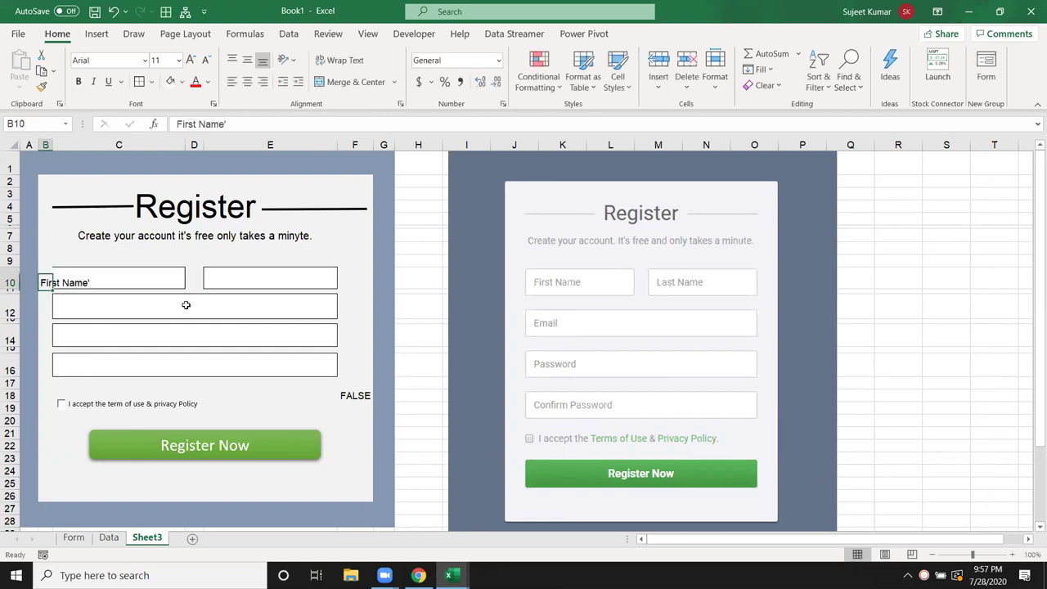
click(249, 128)
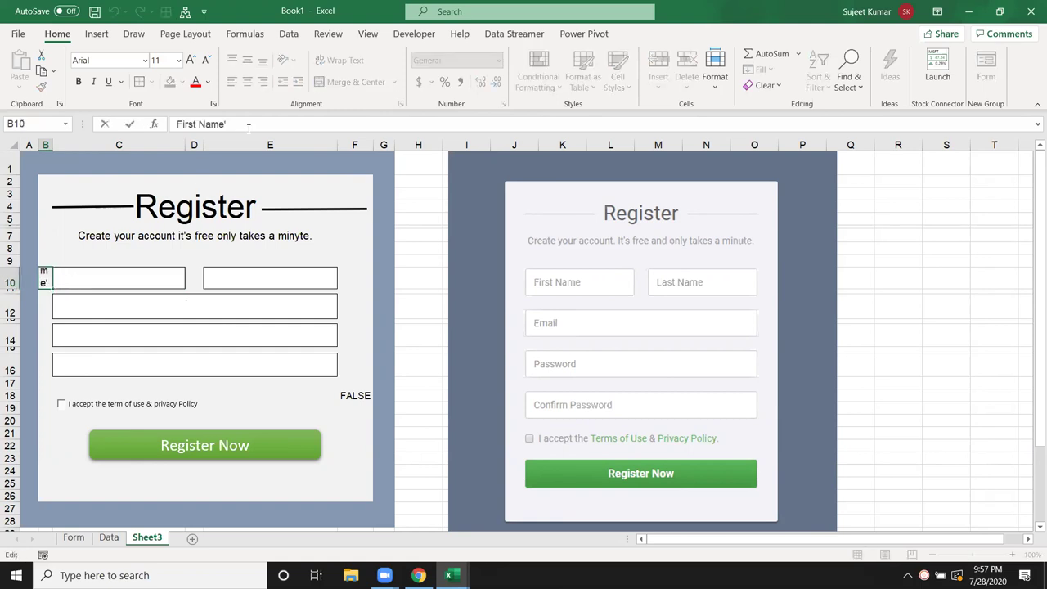
key(BackSpace)
key(Return)
key(Up)
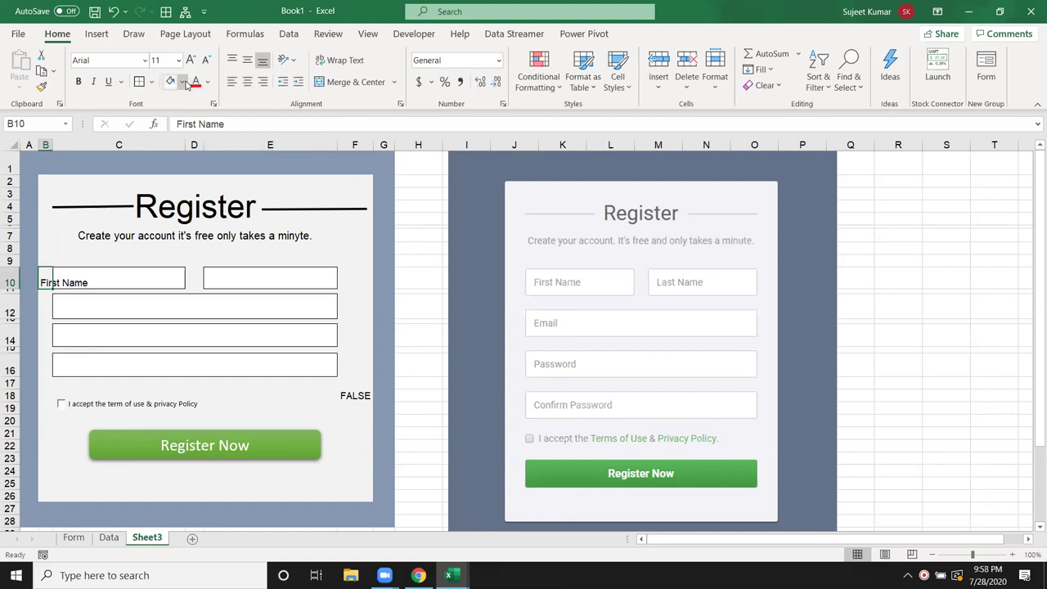
Make the First Name text mid-grey, middle-aligned and left-aligned.
click(184, 82)
click(208, 82)
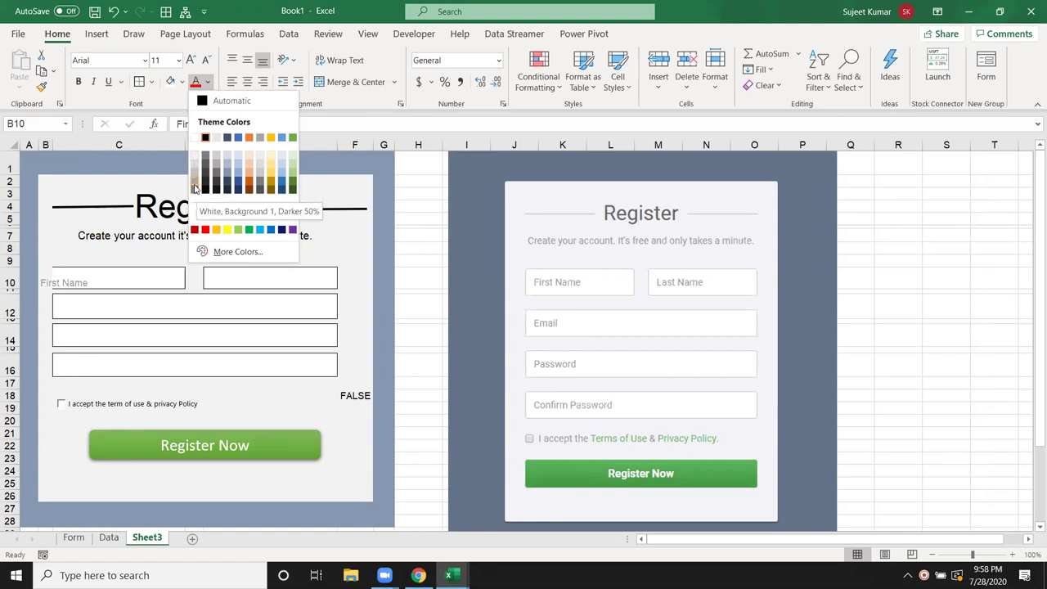
click(195, 188)
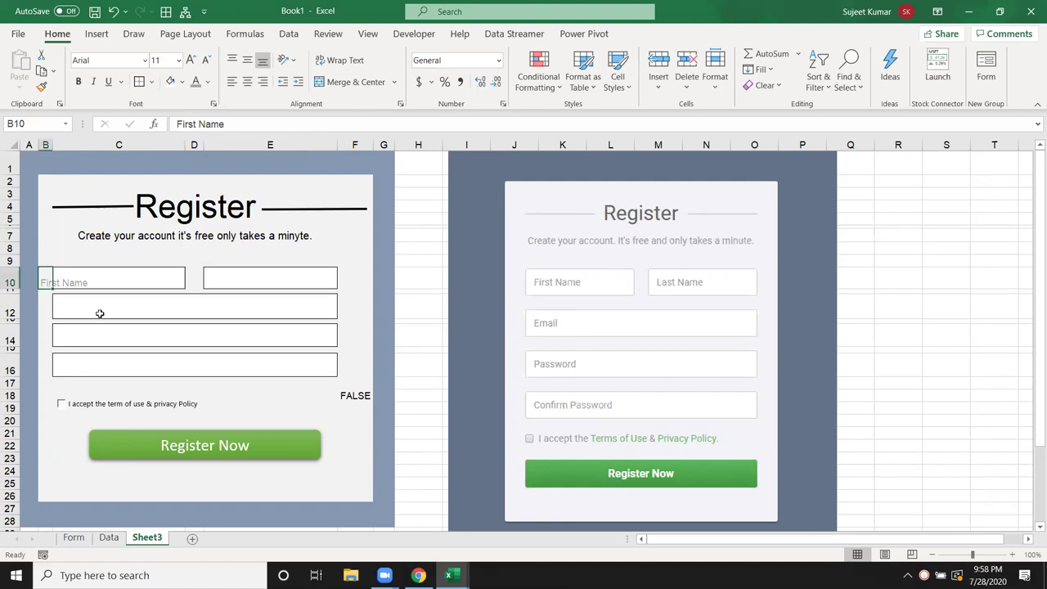
click(41, 309)
click(43, 278)
click(247, 60)
click(247, 84)
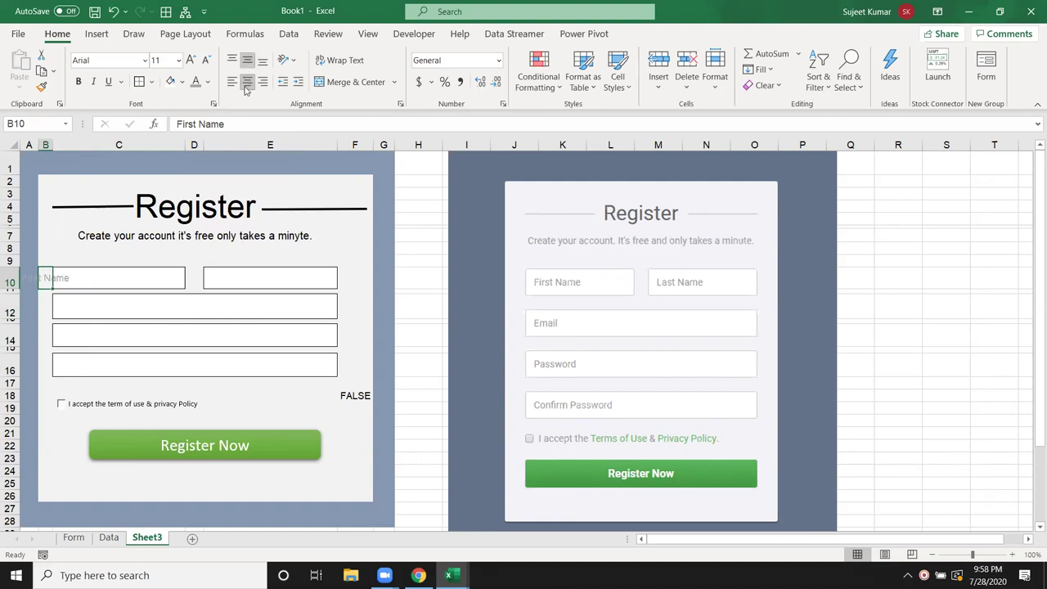
click(245, 84)
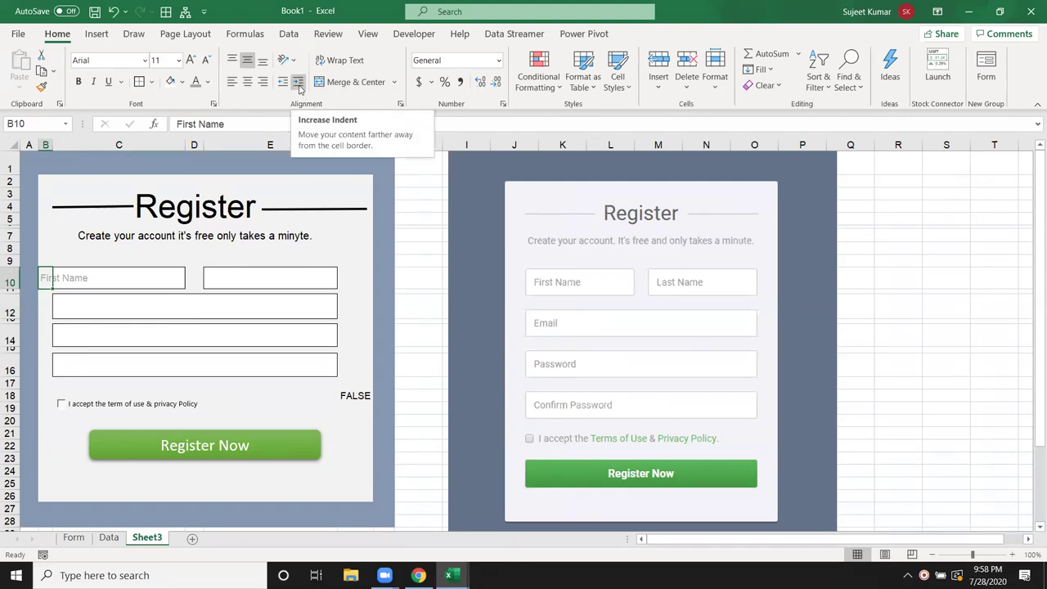
Increase the First Name indent four steps into the box.
click(299, 83)
click(300, 82)
click(300, 83)
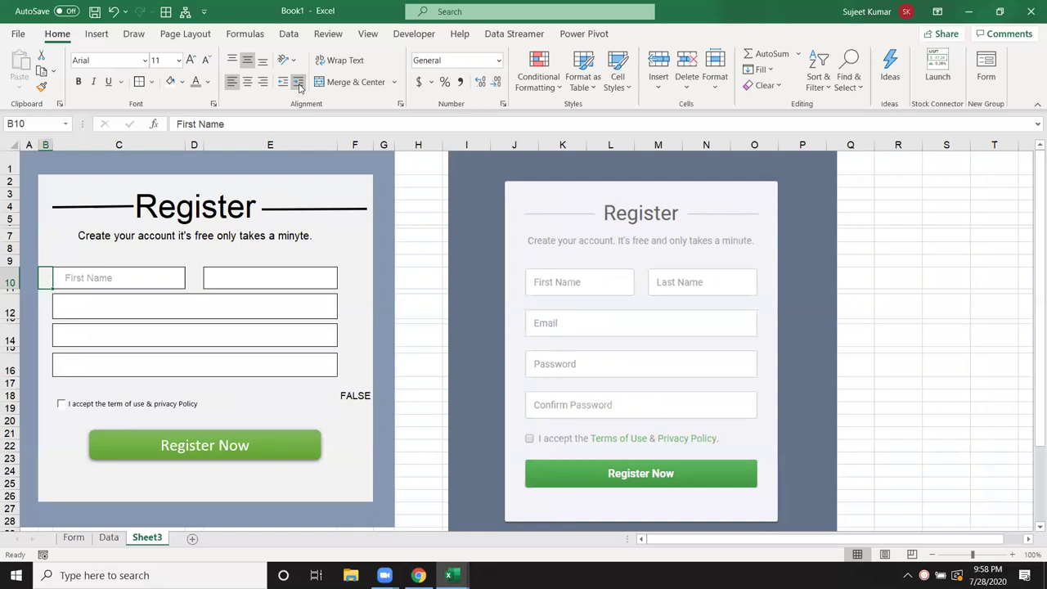
click(299, 85)
Tick the terms checkbox again so F20 shows TRUE.
click(329, 350)
click(85, 280)
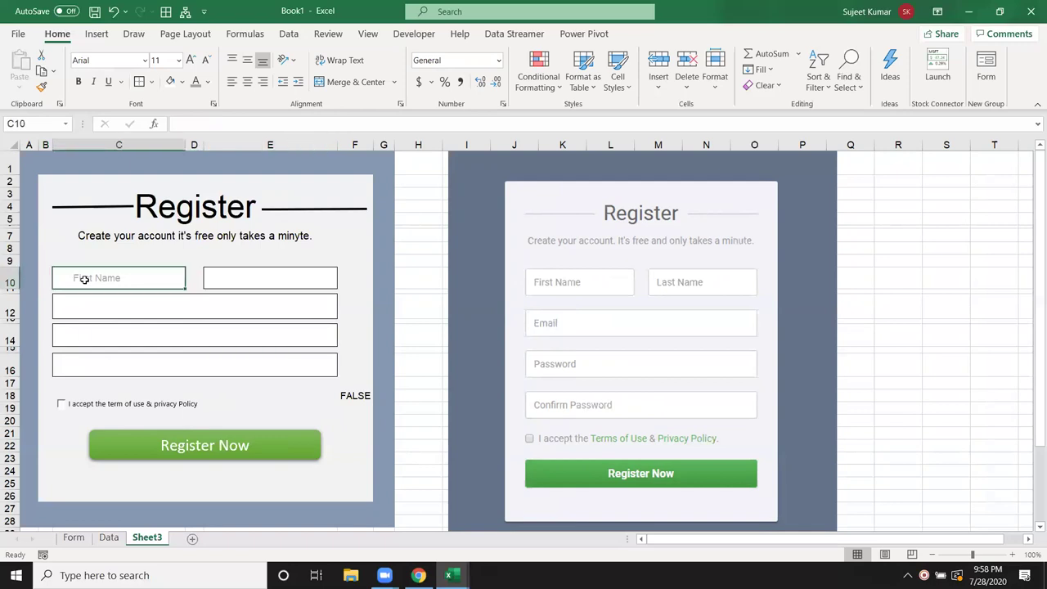
click(109, 402)
click(64, 312)
click(43, 282)
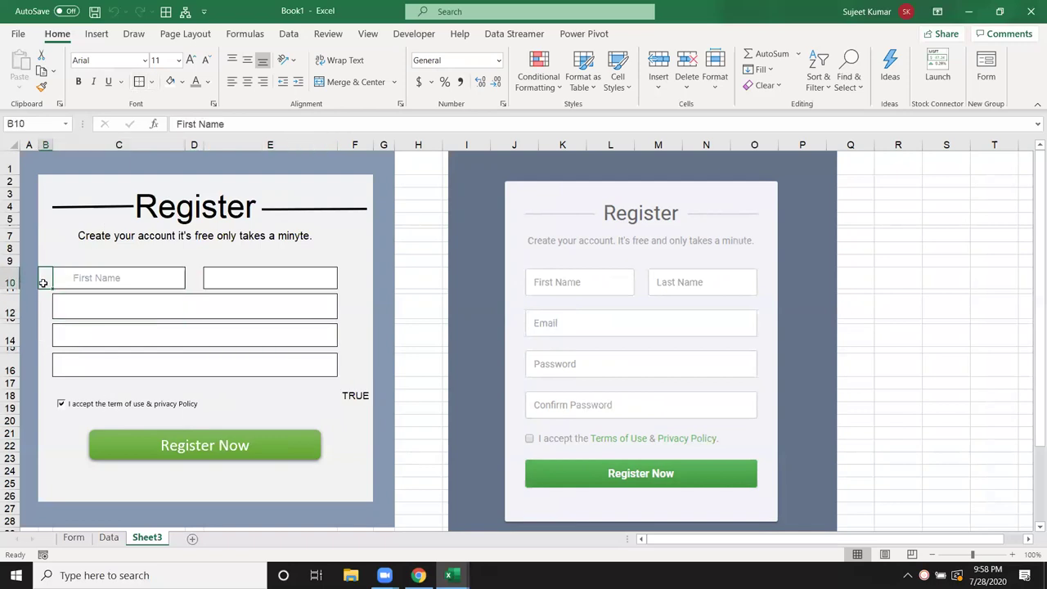
Apply the right border to First Name cell B10 in Format Cells.
right_click(43, 282)
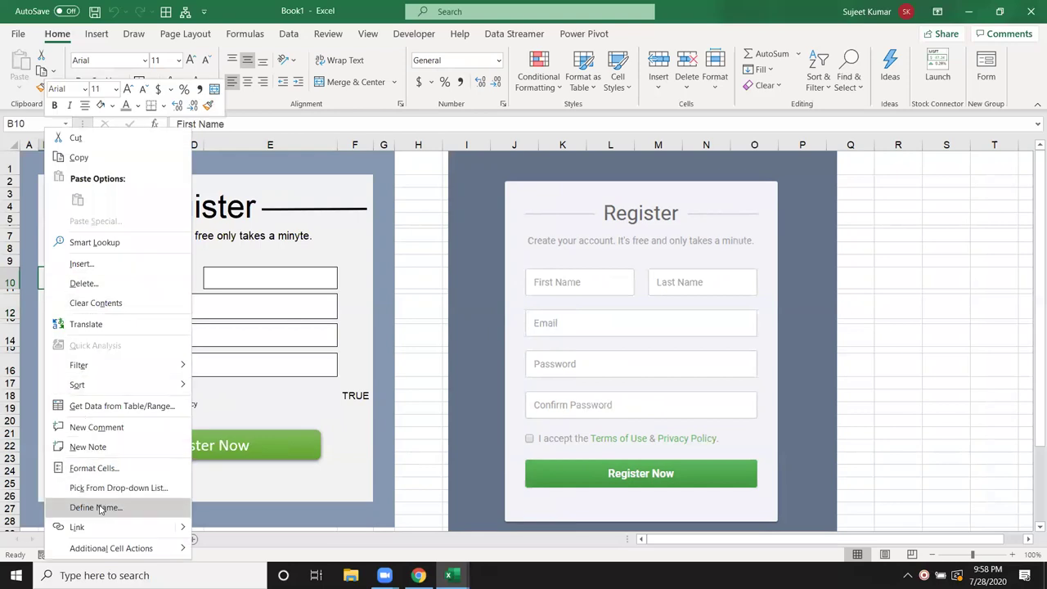
key(Escape)
key(ctrl+1)
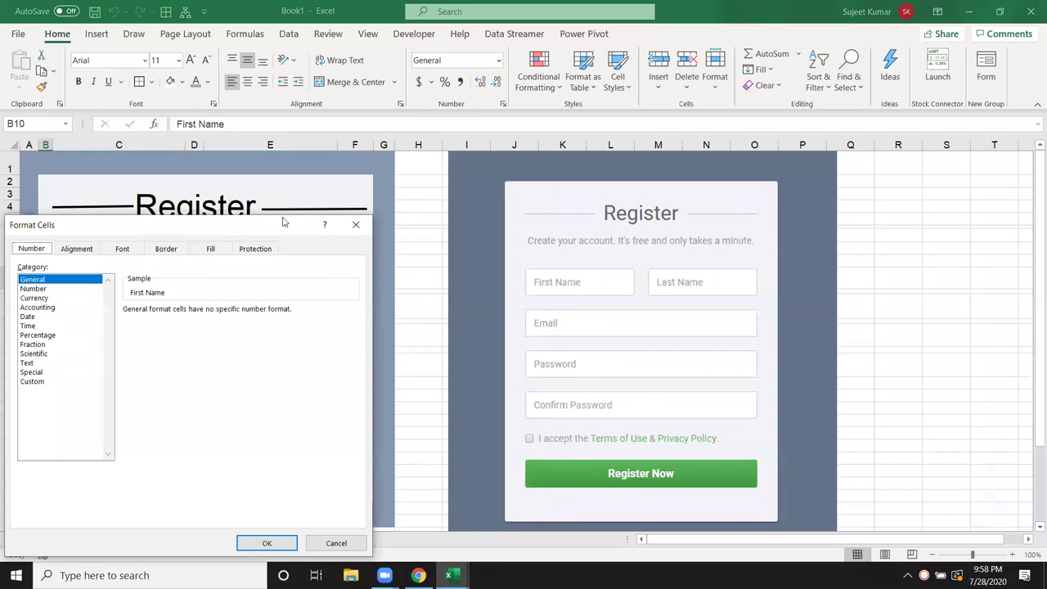
drag(283, 222, 545, 188)
click(426, 215)
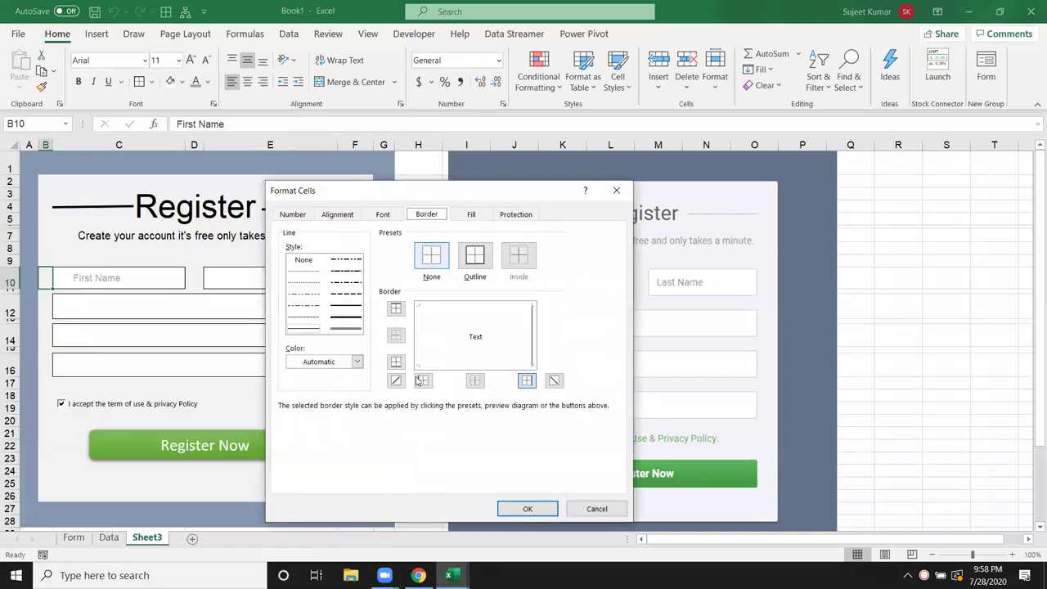
click(529, 345)
click(531, 346)
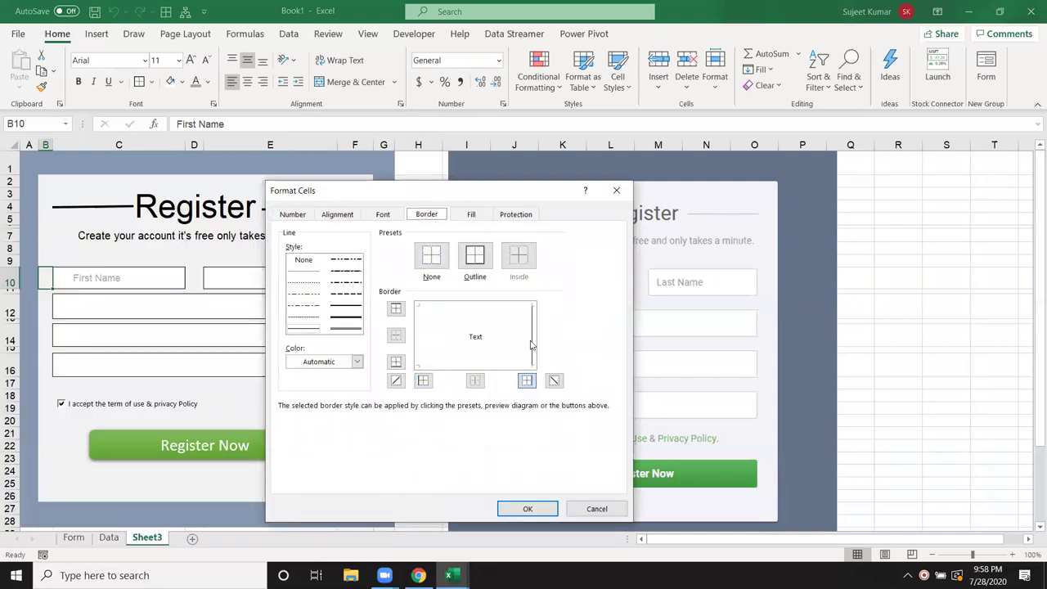
click(523, 508)
Review the form boxes C10, C12, C14, D10 and E10 one by one.
click(126, 342)
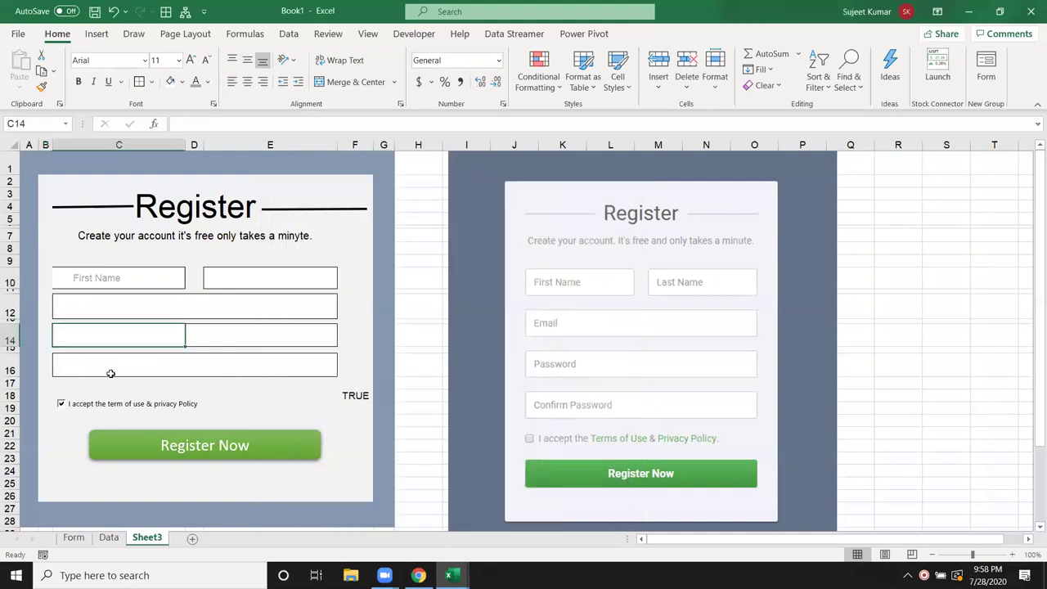
click(149, 273)
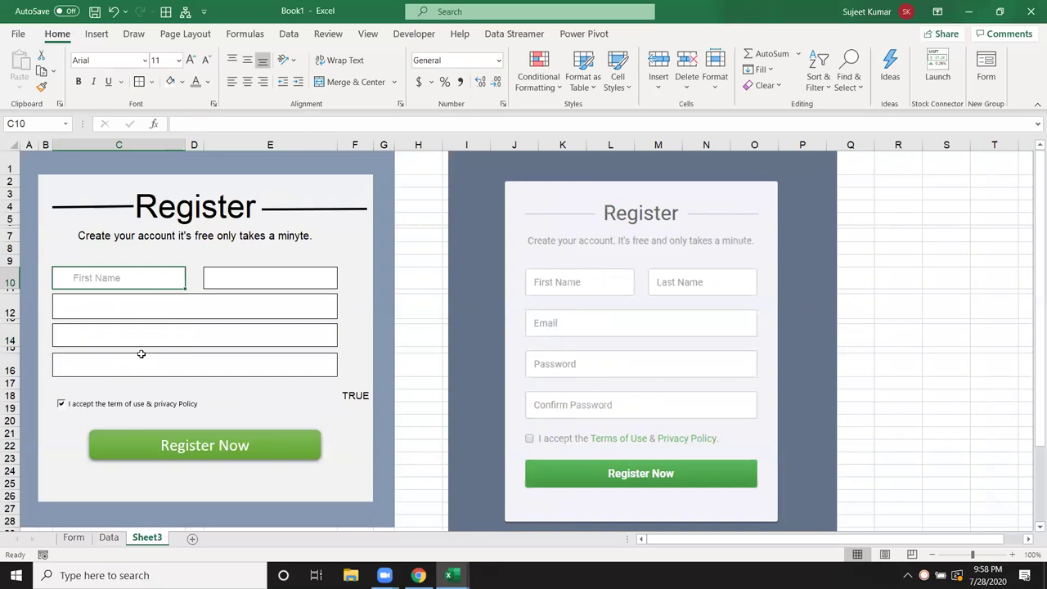
click(103, 332)
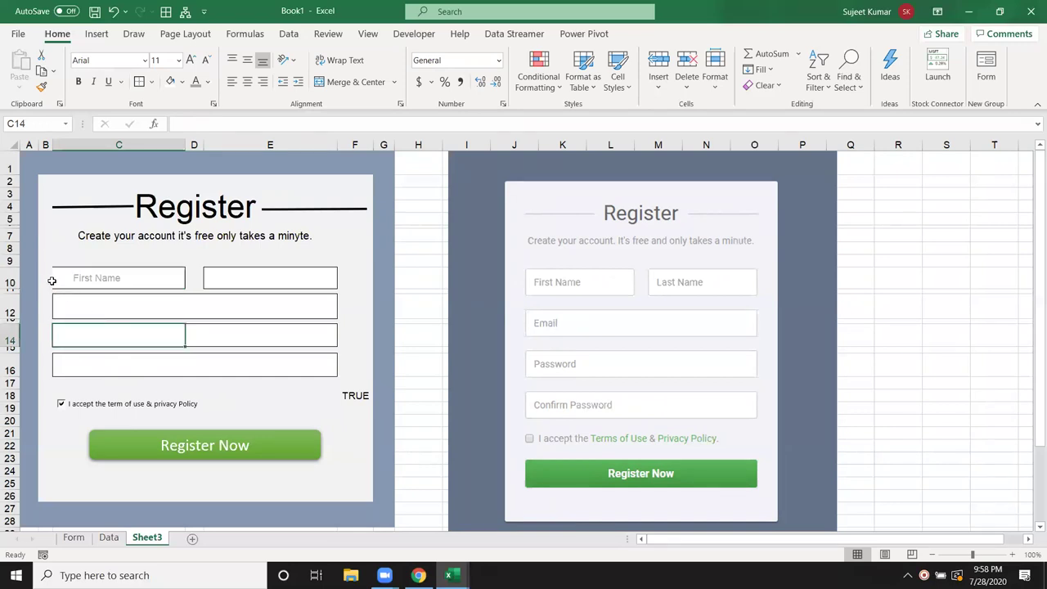
click(194, 279)
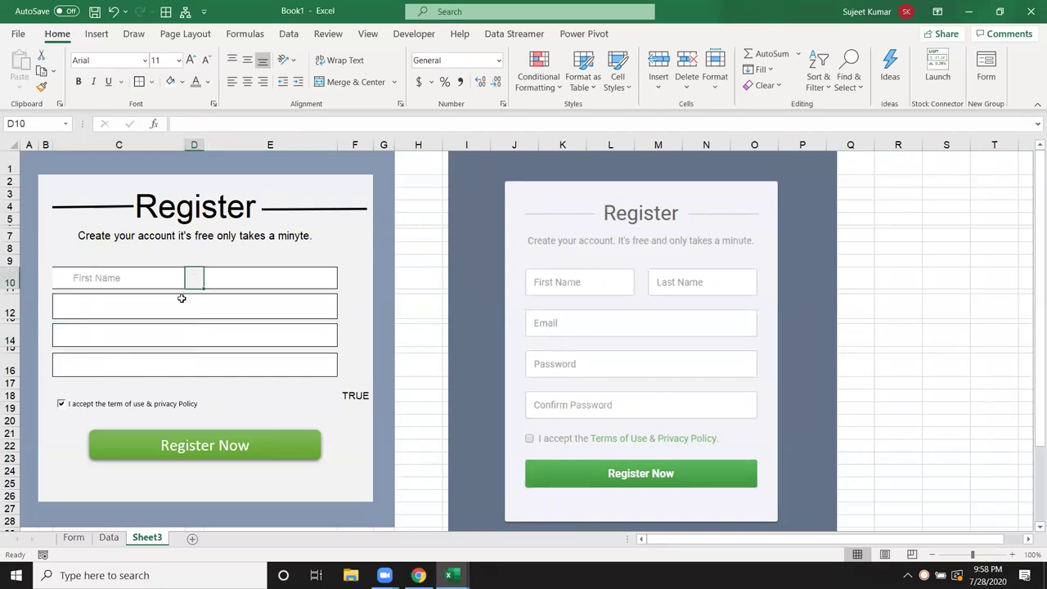
click(81, 279)
click(49, 277)
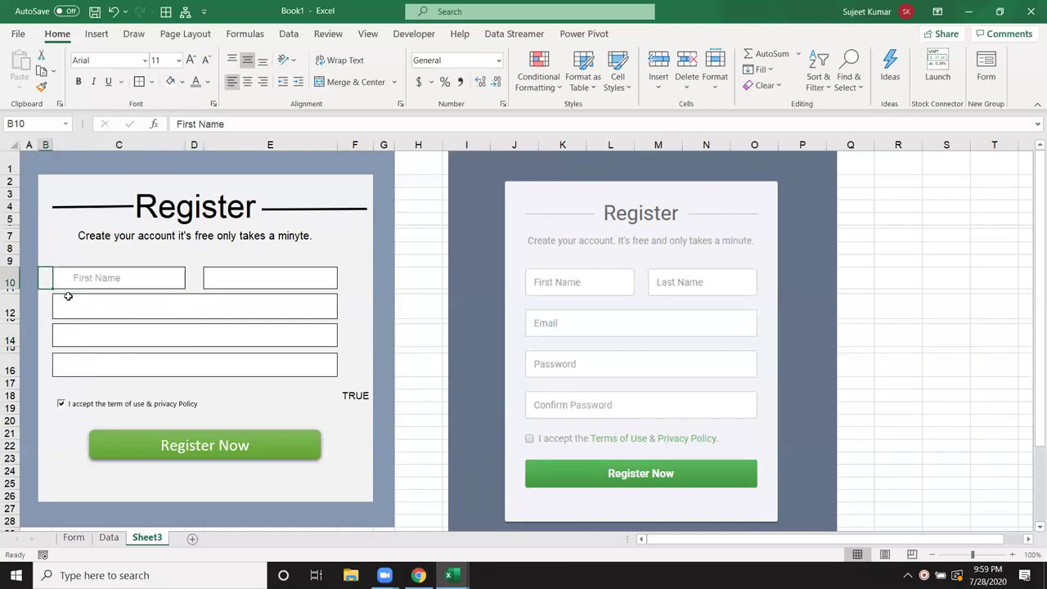
click(72, 308)
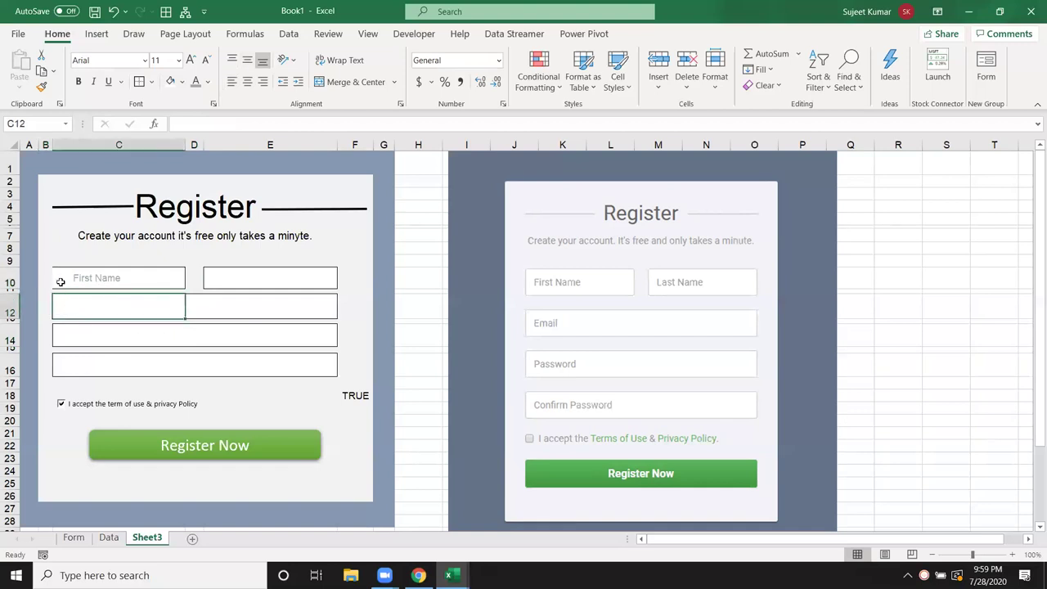
click(59, 277)
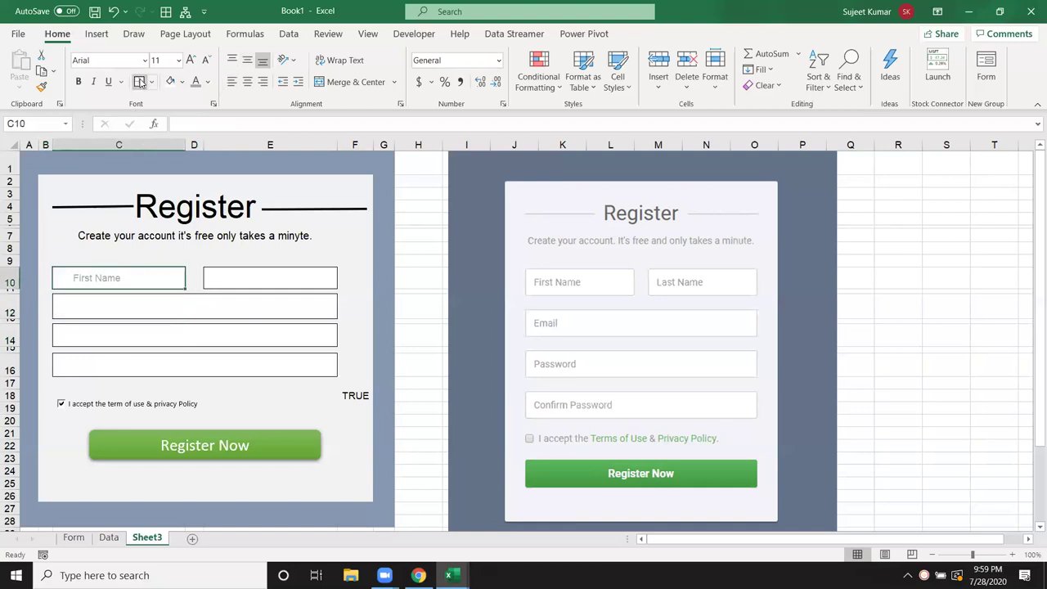
click(124, 308)
click(122, 335)
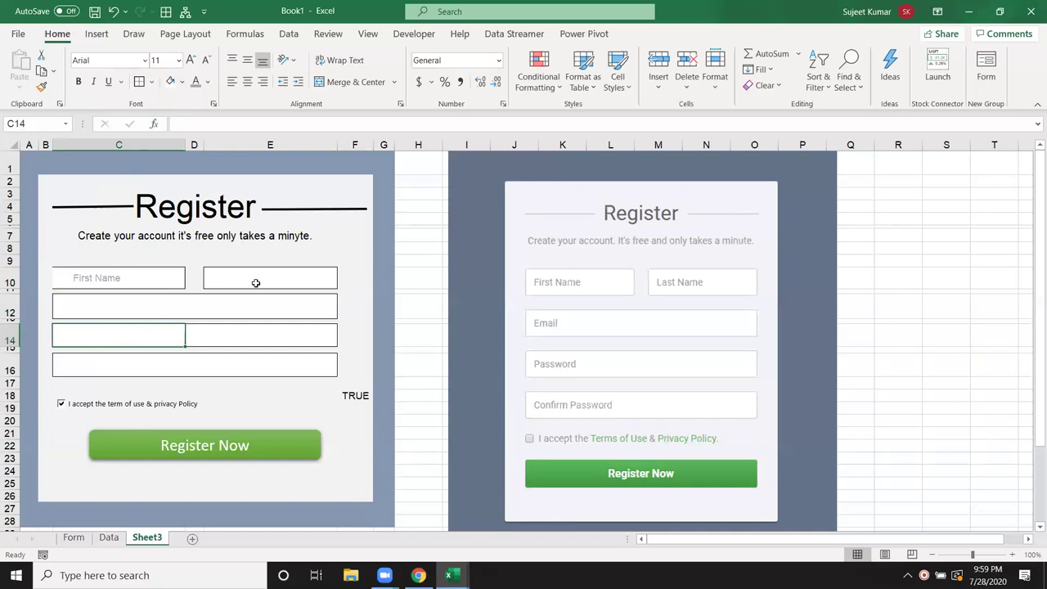
click(256, 282)
Enter a 'Last Name' placeholder in D10 and centre it vertically.
click(197, 279)
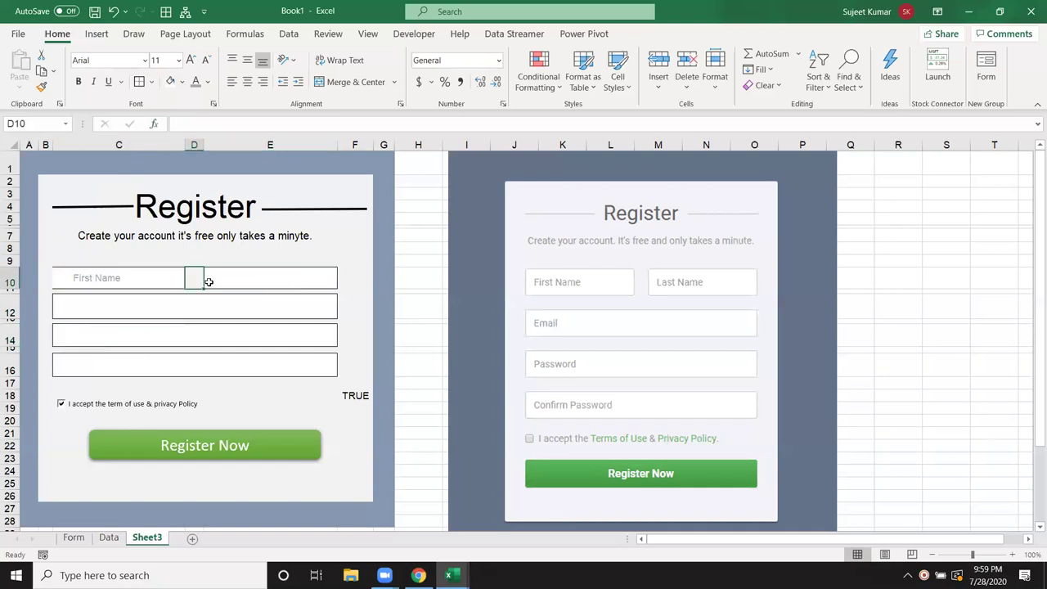
text(LA)
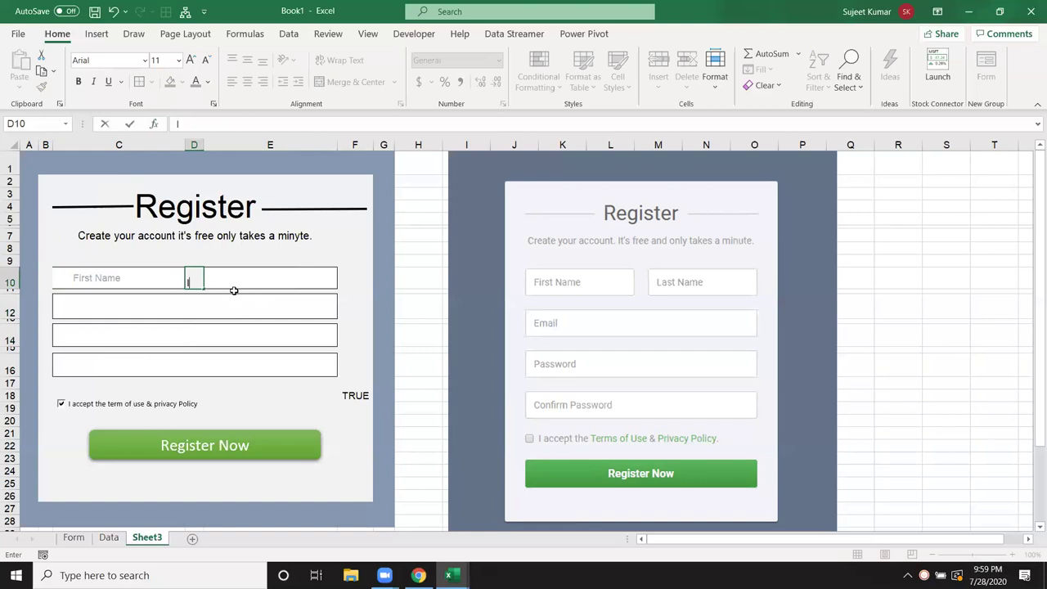
text(La)
text(stName)
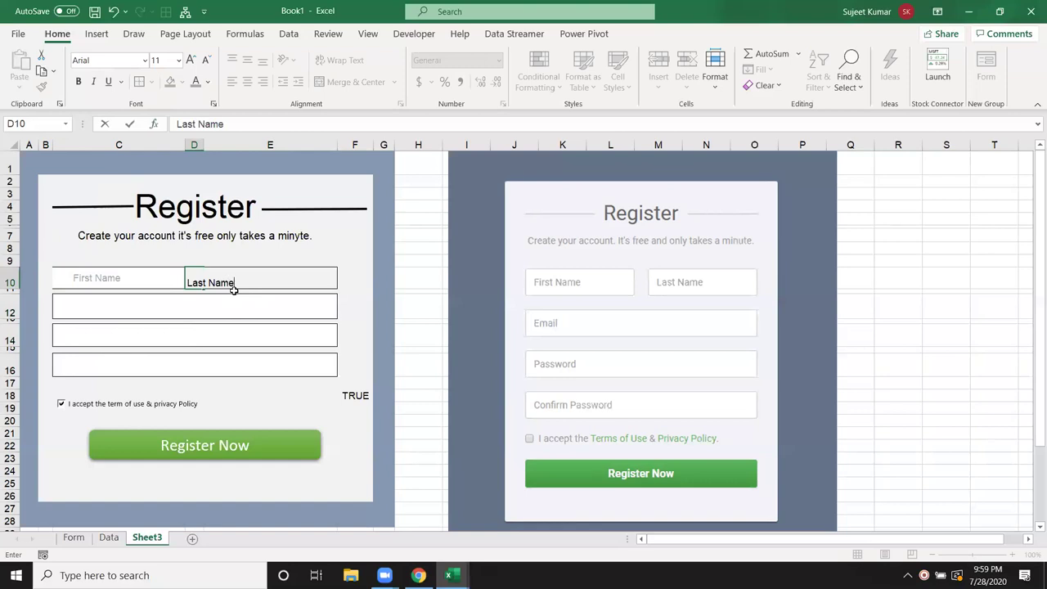
key(ctrl+Return)
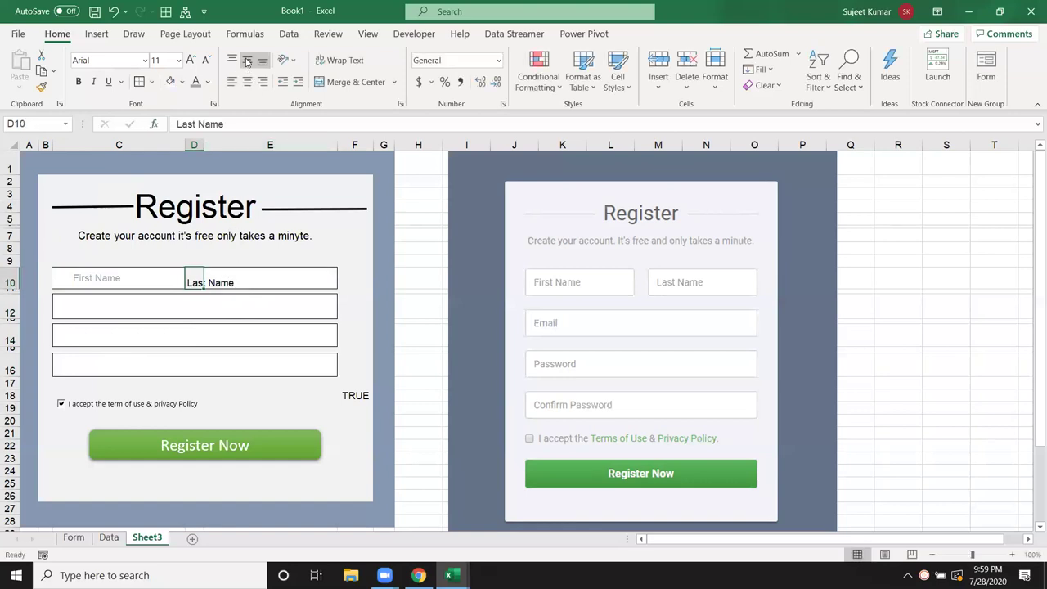
click(247, 60)
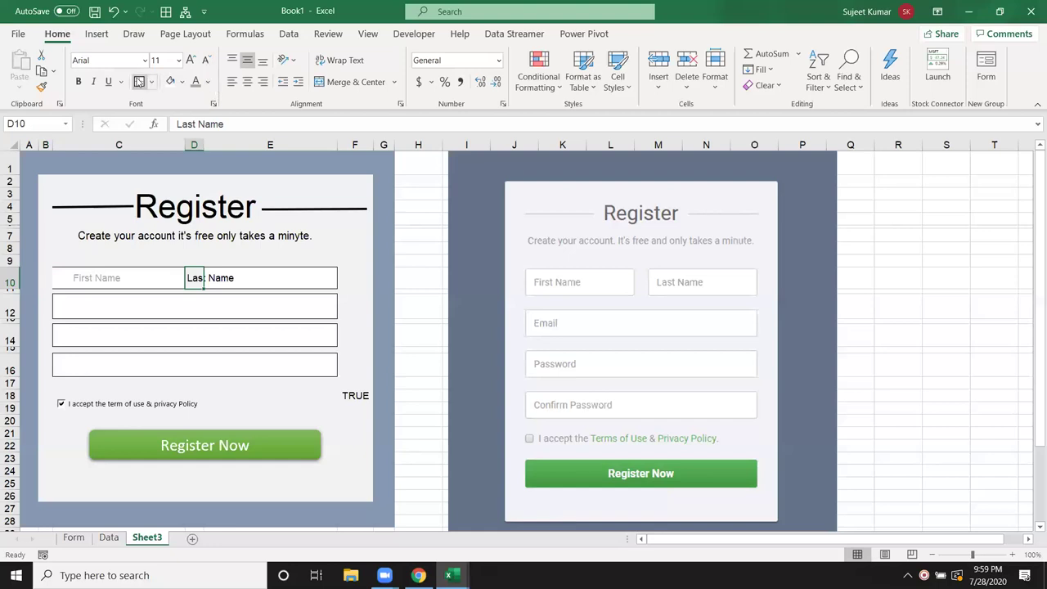
Make Last Name light grey and indent it two steps to match First Name.
click(197, 85)
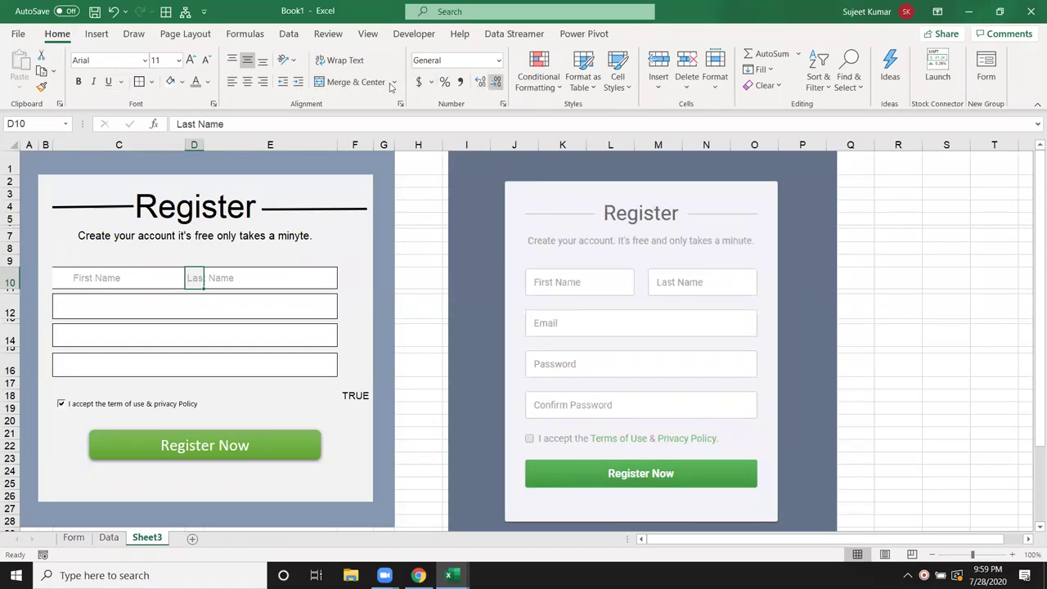
click(299, 84)
click(299, 83)
click(299, 83)
click(299, 83)
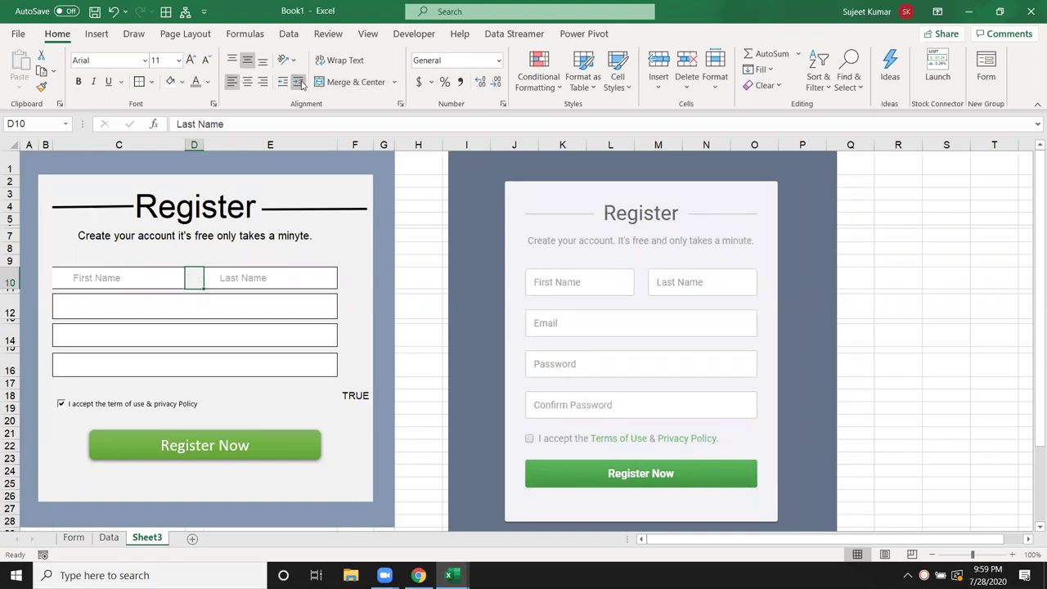
click(283, 82)
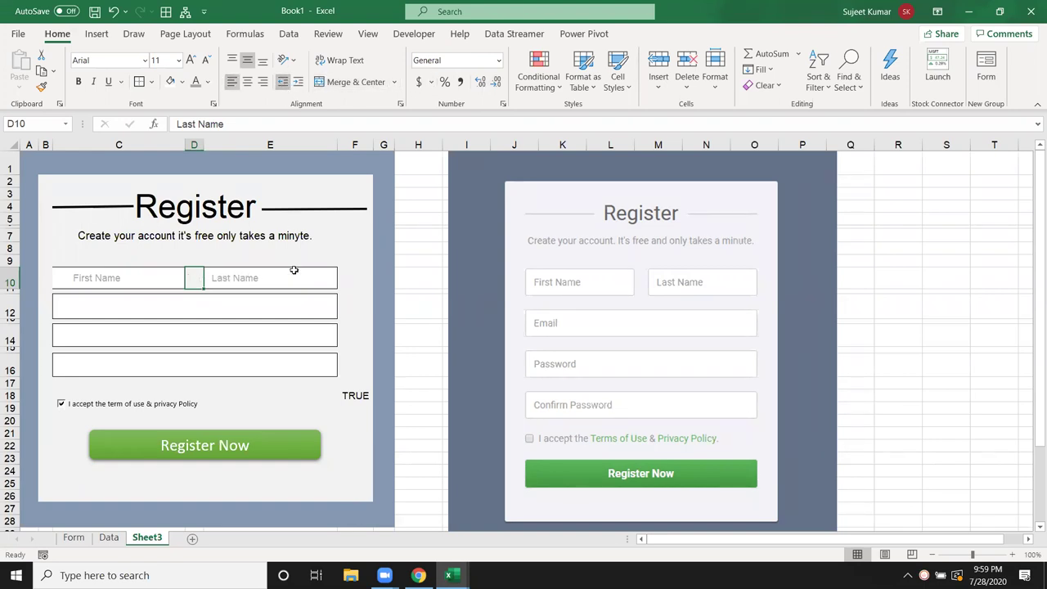
click(293, 282)
click(268, 372)
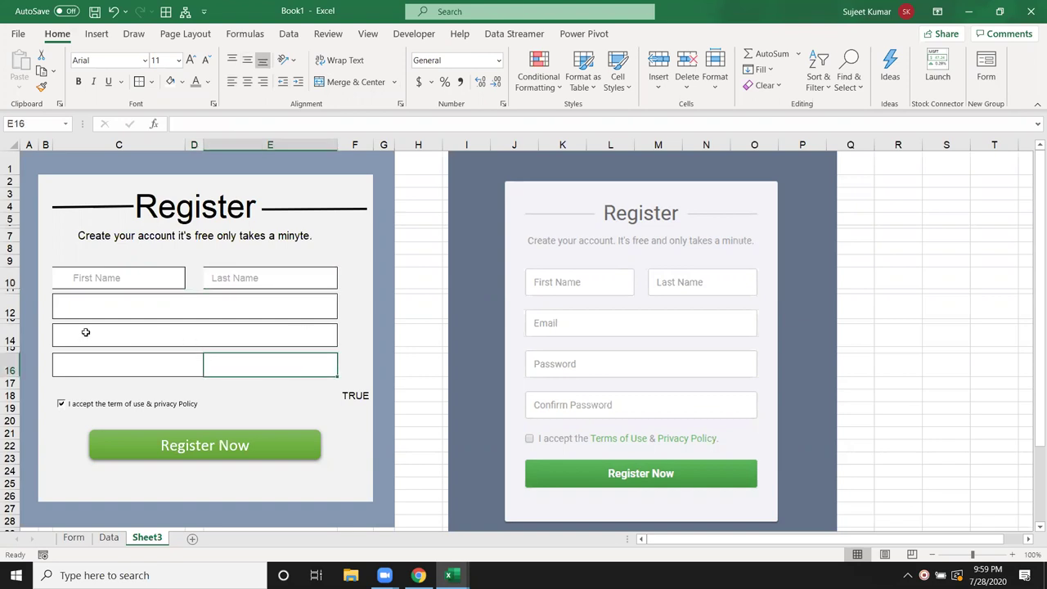
click(77, 307)
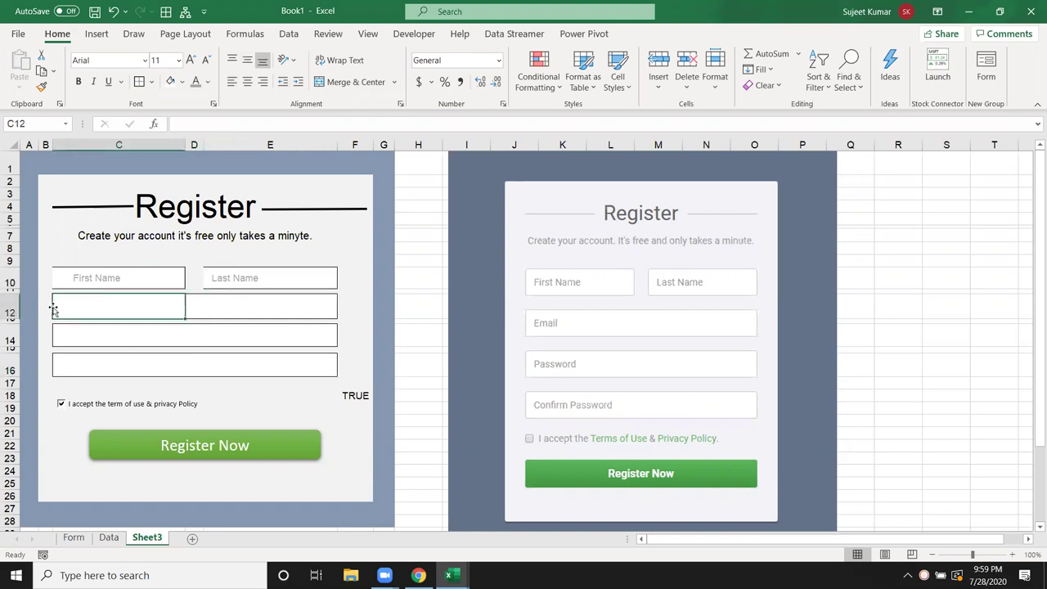
Enter the labels 'Emial', 'Password' and 'Confirm Password' in B12, B14 and B16.
click(45, 307)
click(197, 123)
text(Emial)
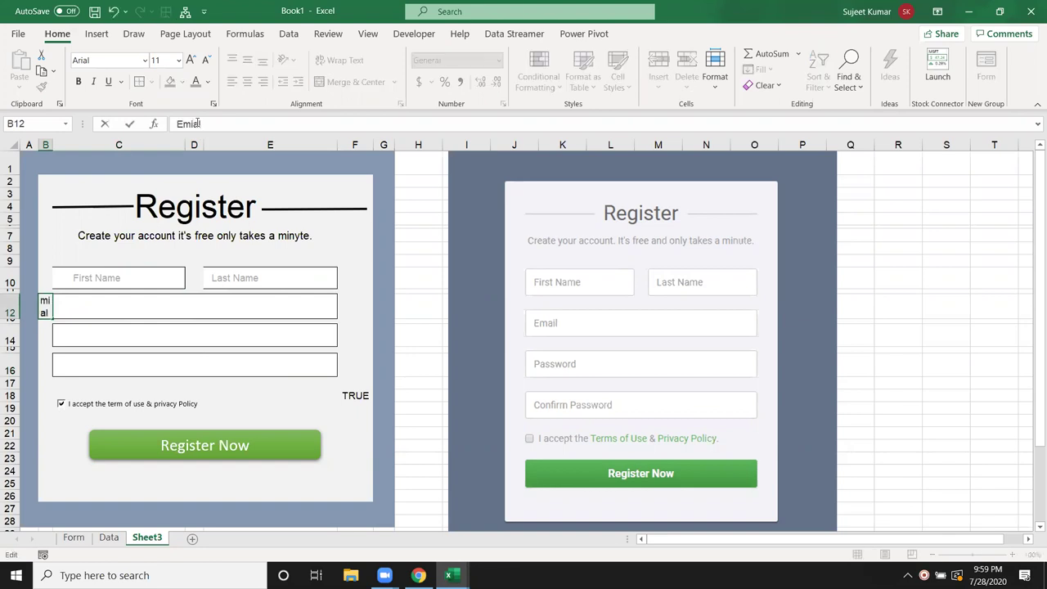
key(Return)
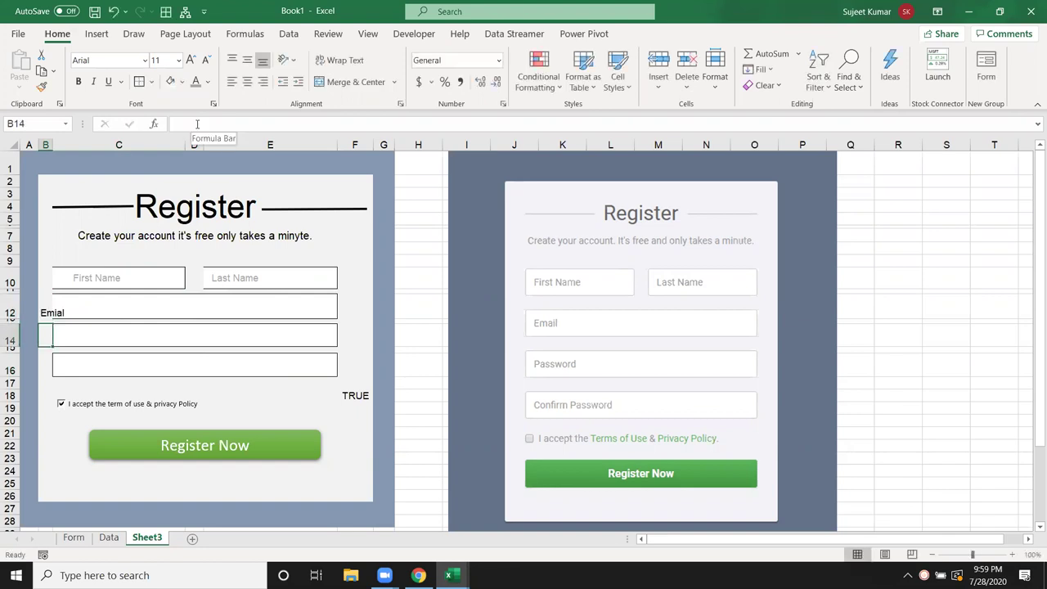
text(Password)
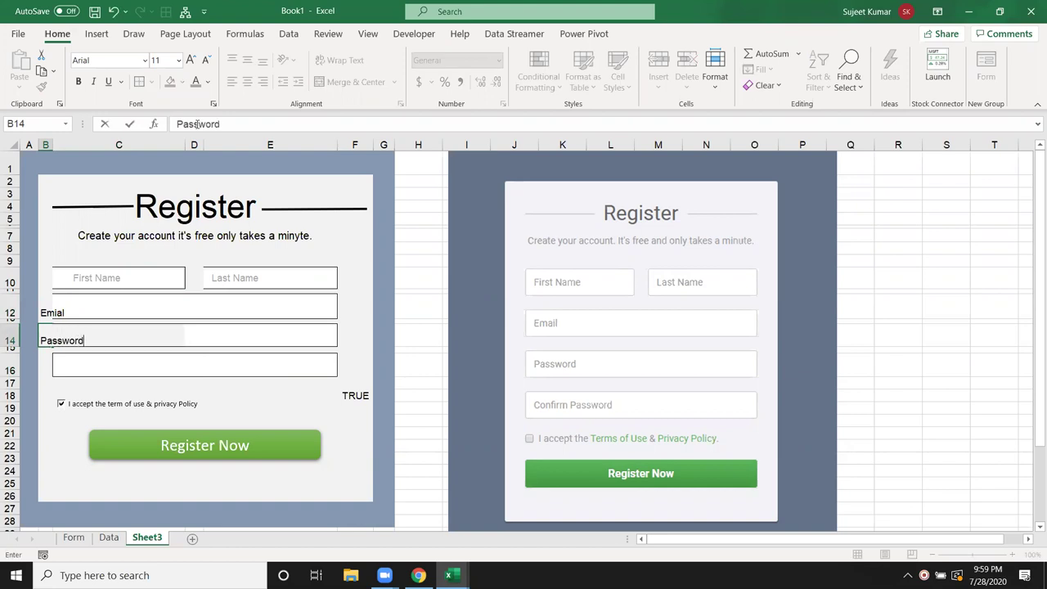
key(Return)
key(Return)
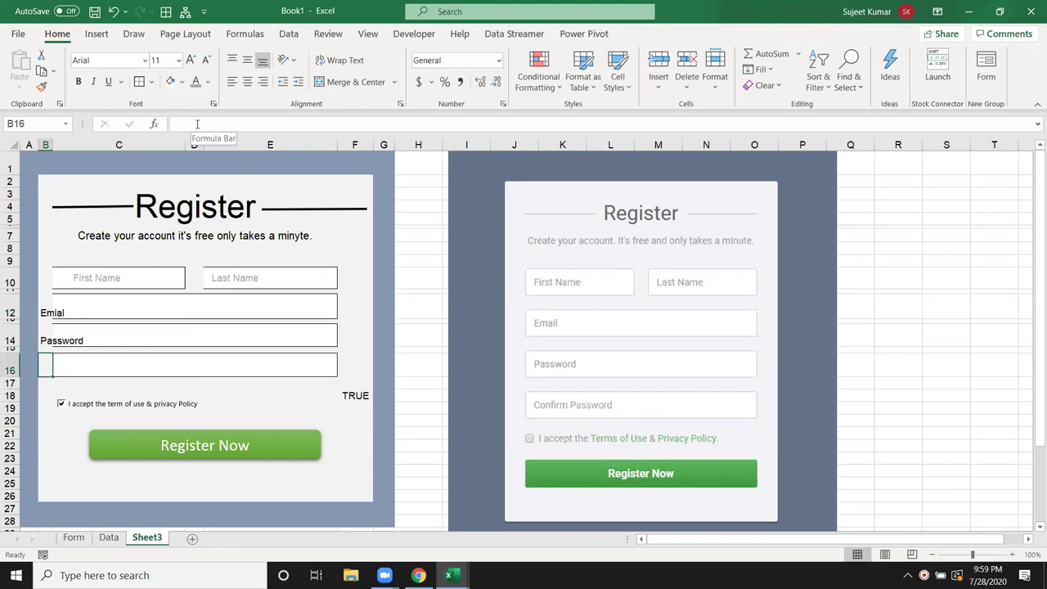
text(Confirm Password)
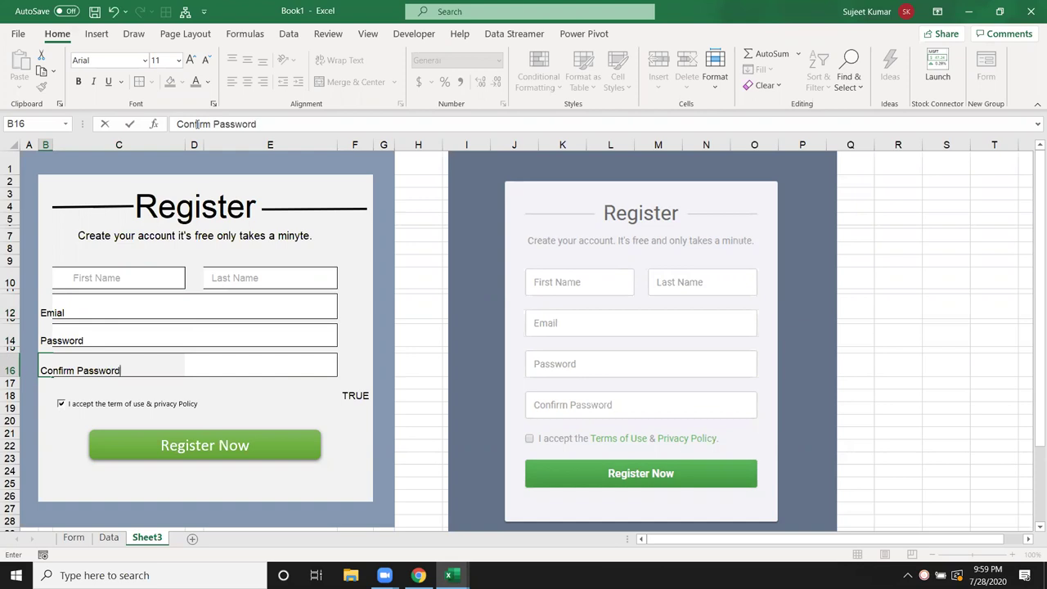
key(Return)
key(Up)
key(Up)
key(Up)
key(Up)
key(Up)
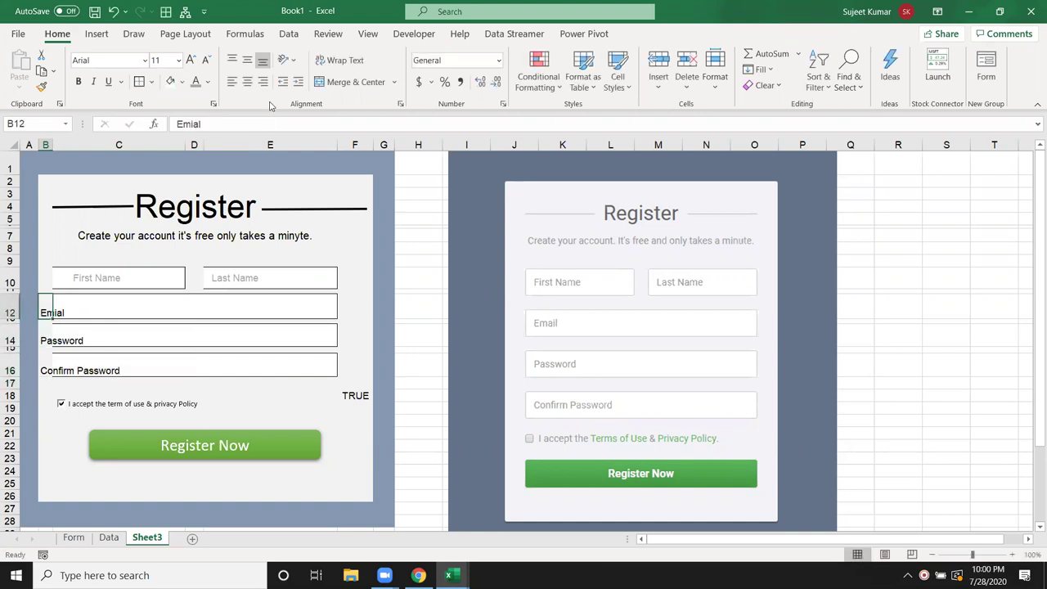
Indent the B12 label and correct its spelling from 'Emial' to 'Email'.
click(297, 87)
click(296, 86)
click(296, 87)
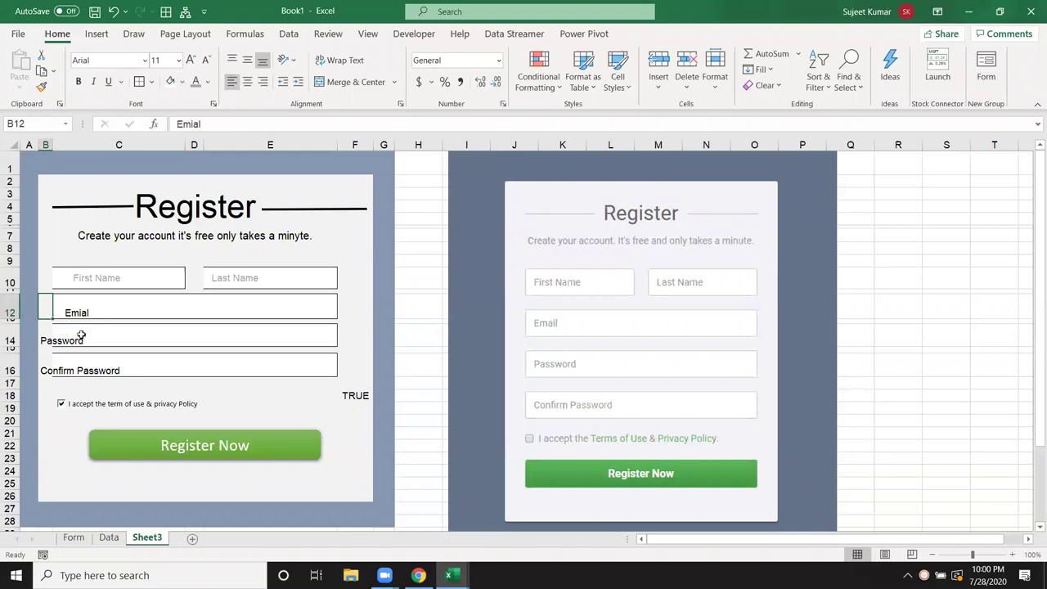
click(46, 336)
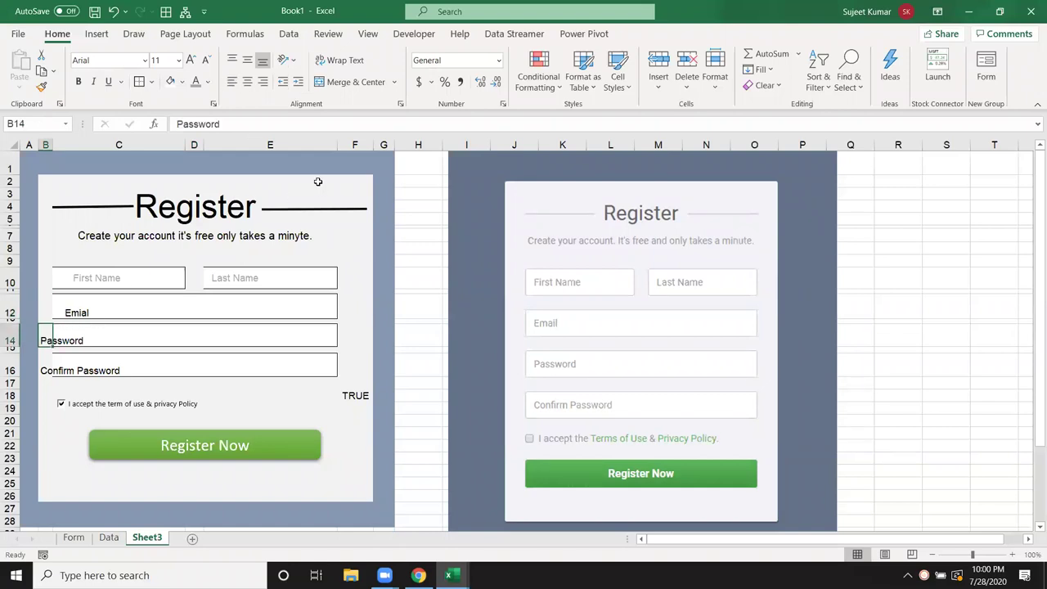
click(83, 312)
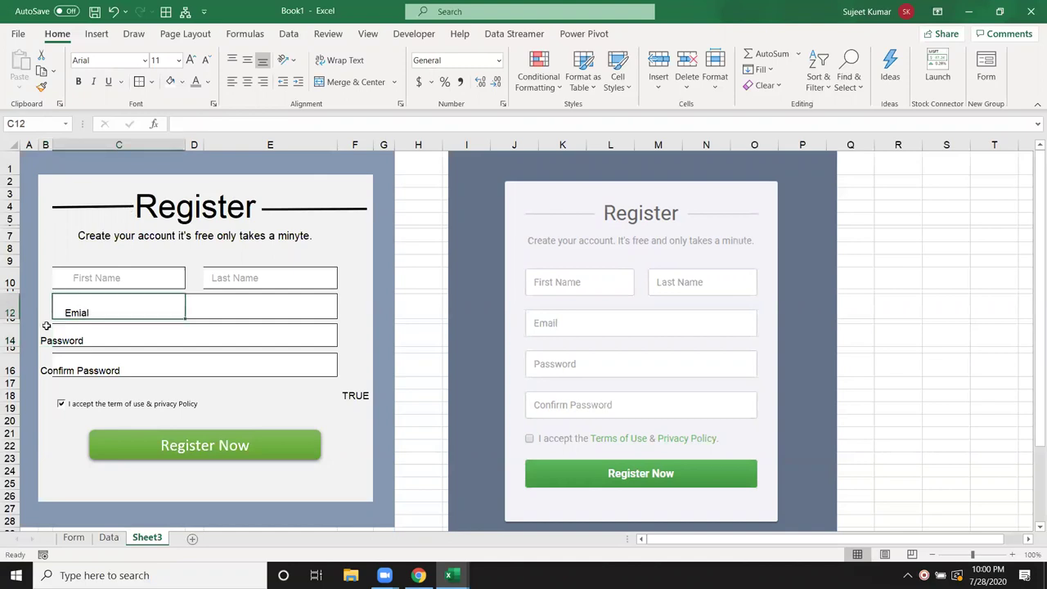
click(42, 318)
key(Right)
key(Up)
key(Left)
click(235, 124)
key(BackSpace)
key(BackSpace)
key(BackSpace)
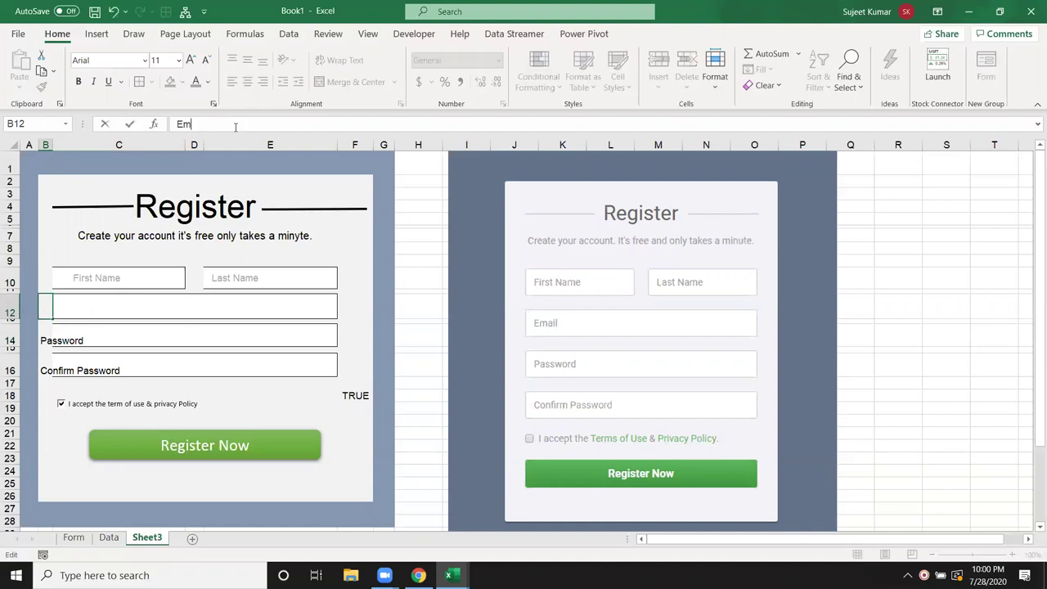
key(Return)
Indent the Password and Confirm Password labels to line up with Email.
key(Down)
key(Up)
key(Down)
key(Up)
key(Down)
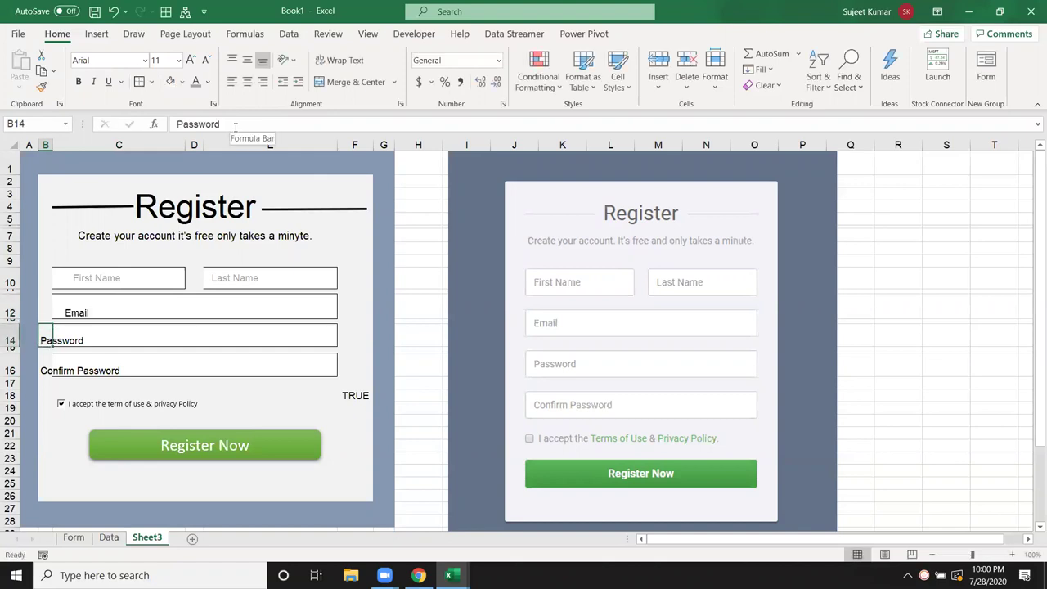
click(298, 82)
click(45, 368)
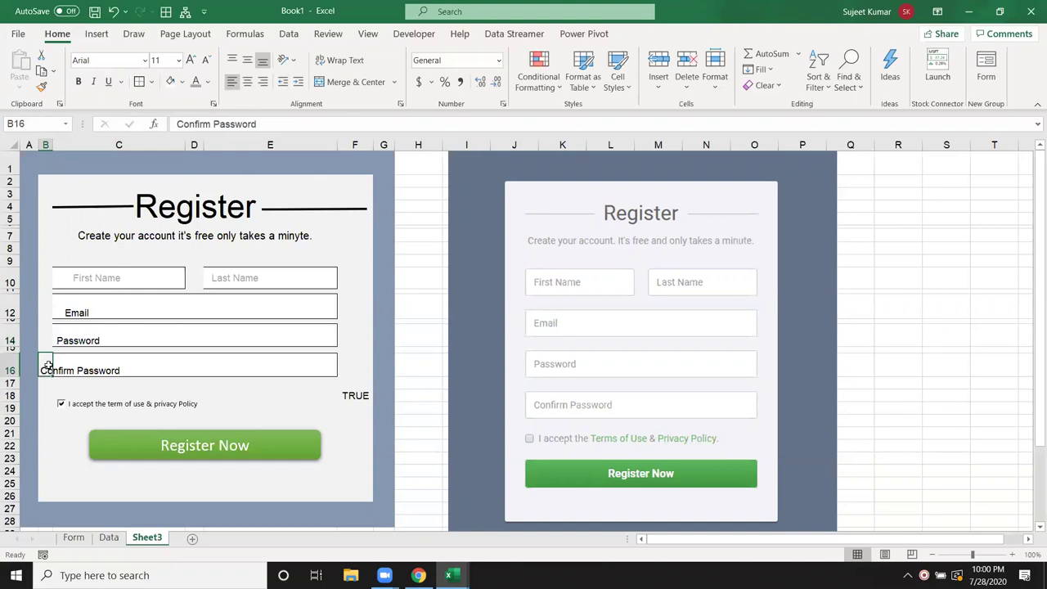
click(300, 84)
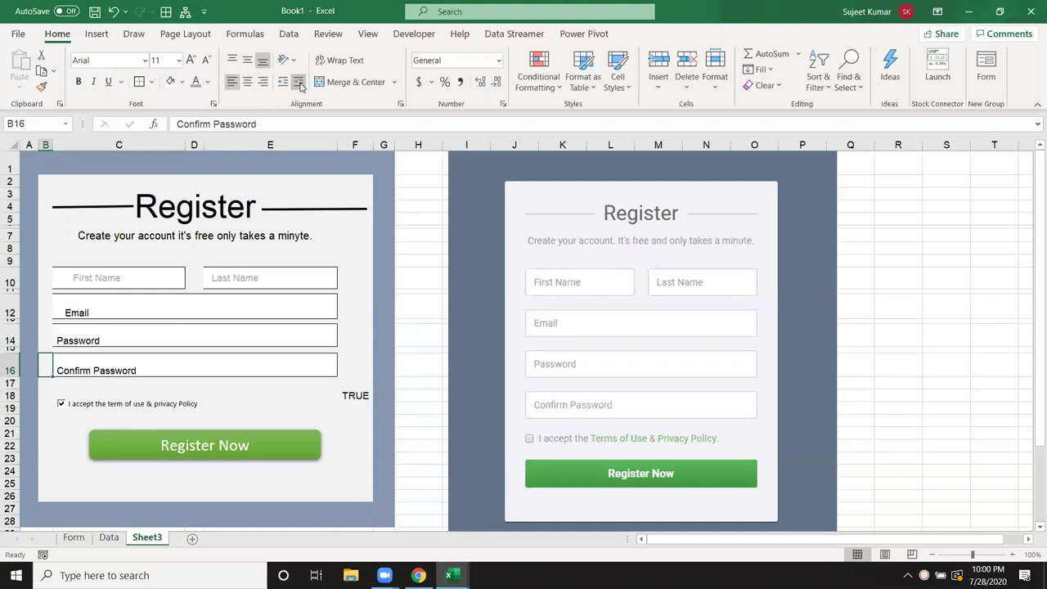
Inspect the input boxes C10, C12, C14 and C16, returning to First Name C10.
click(200, 382)
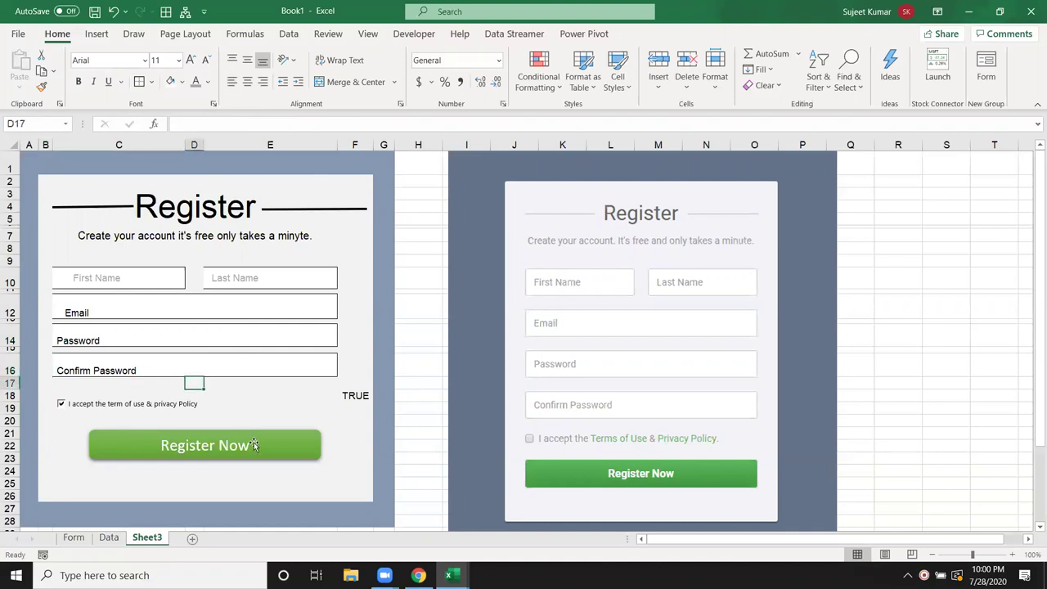
scroll(191, 482, down, 1)
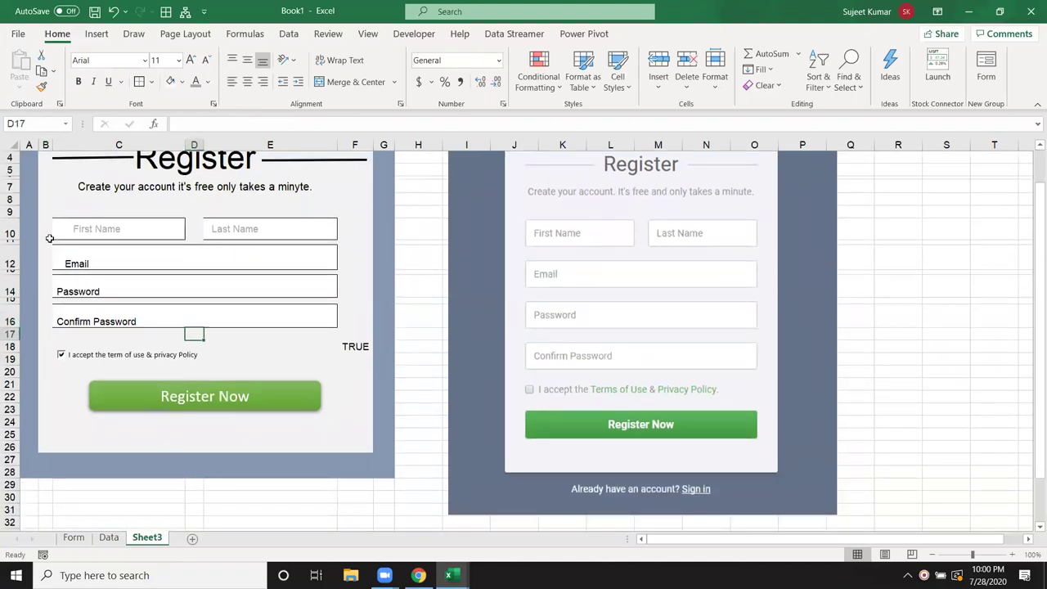
click(83, 232)
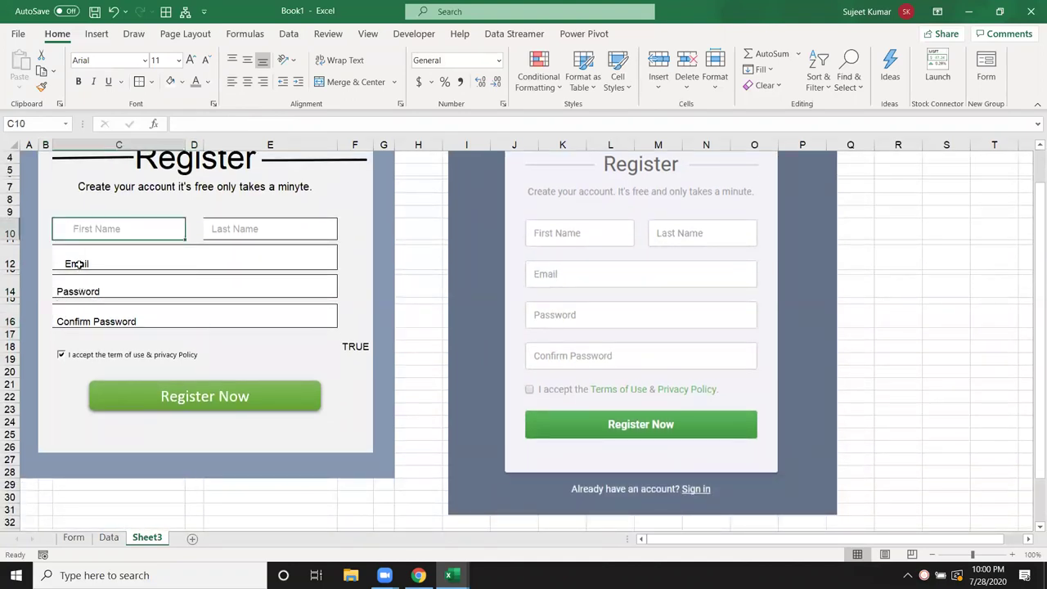
click(98, 270)
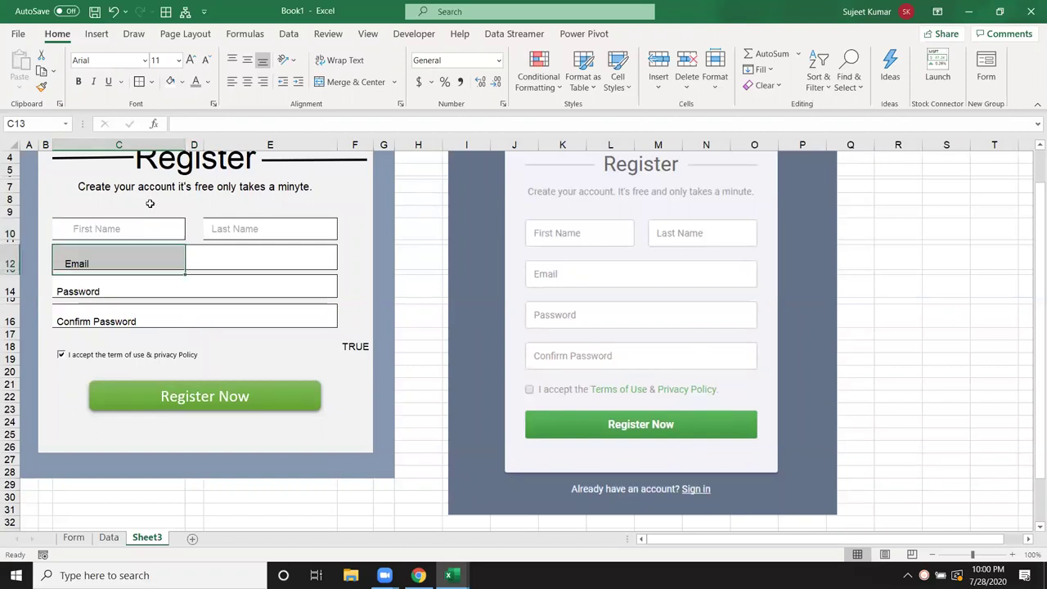
click(114, 261)
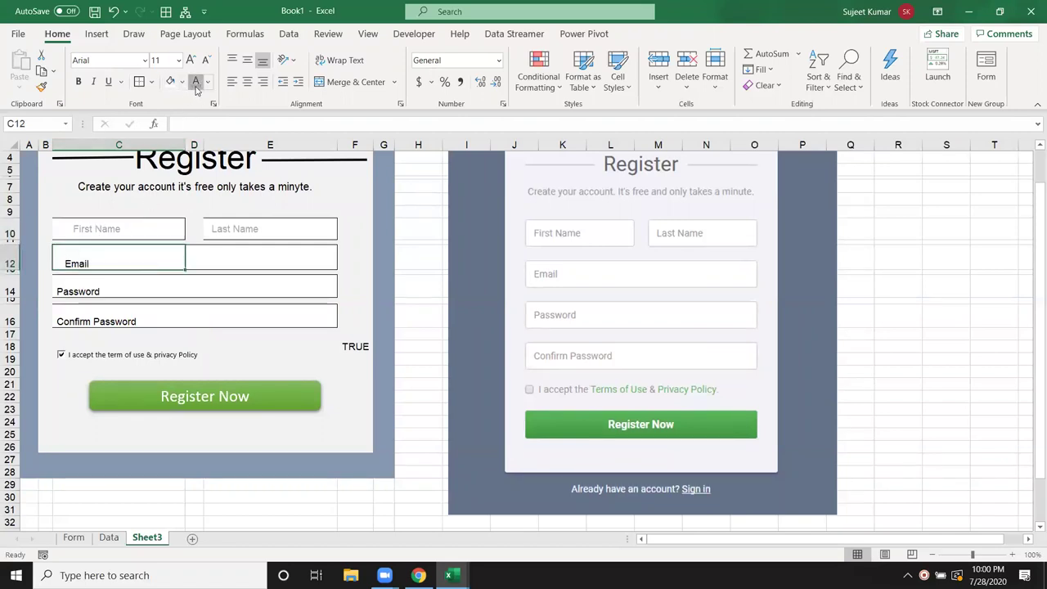
click(136, 278)
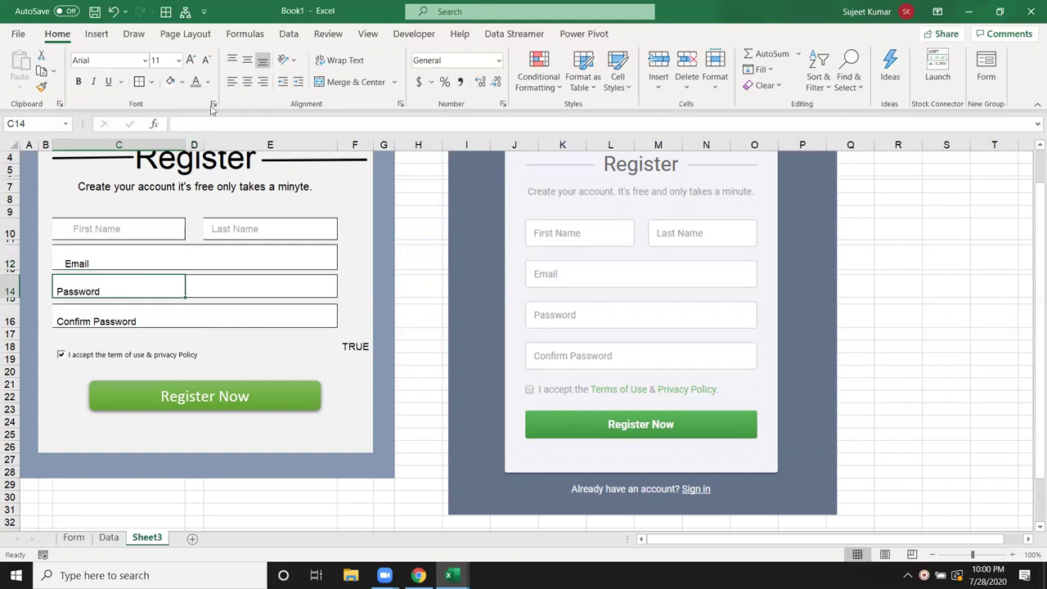
click(120, 321)
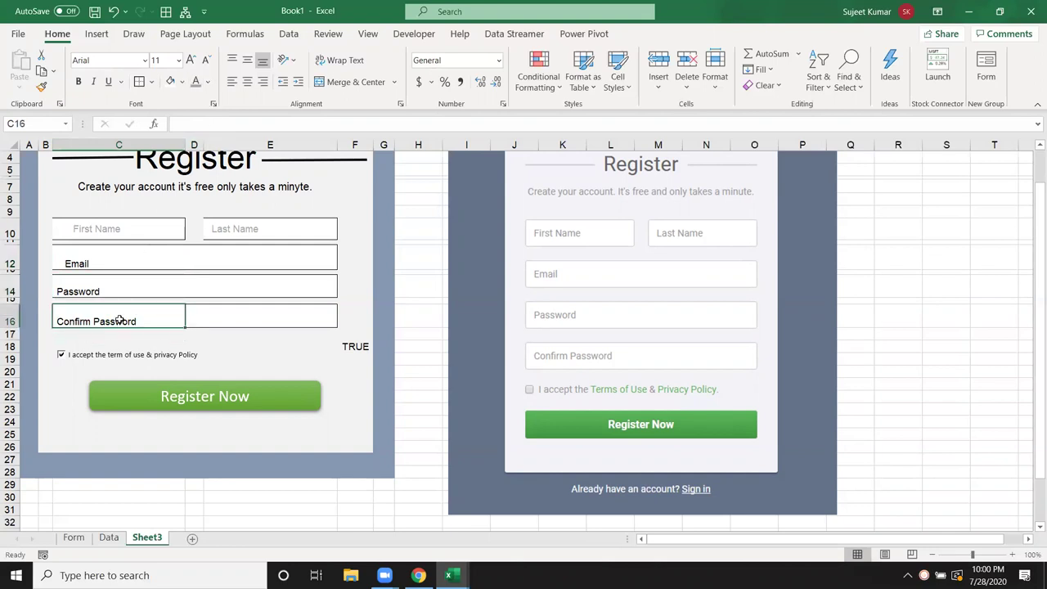
click(126, 234)
Remove the top, bottom, left and right borders from the First Name box C10.
right_click(127, 234)
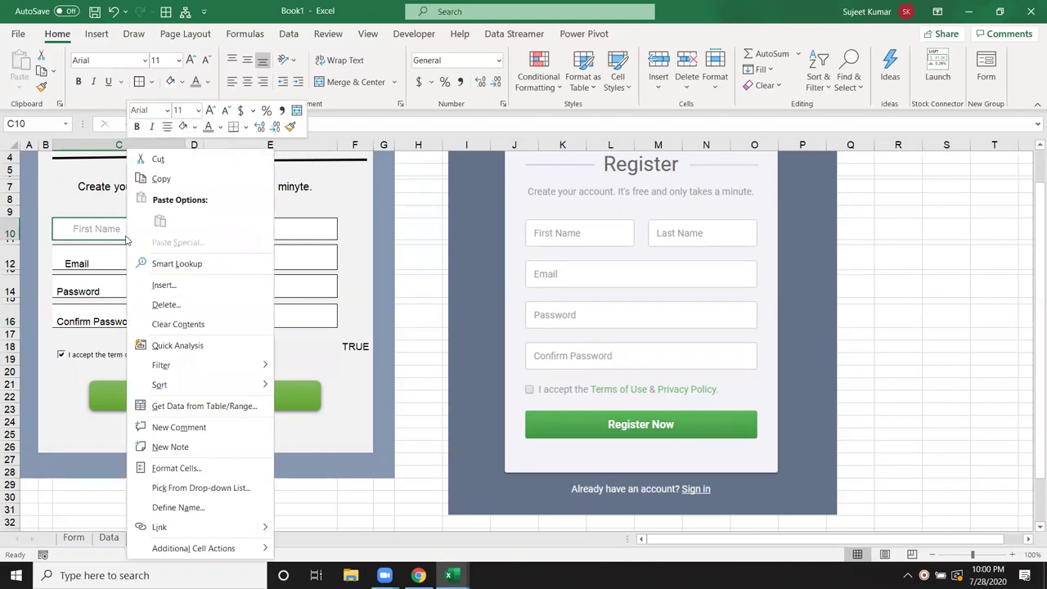
click(177, 468)
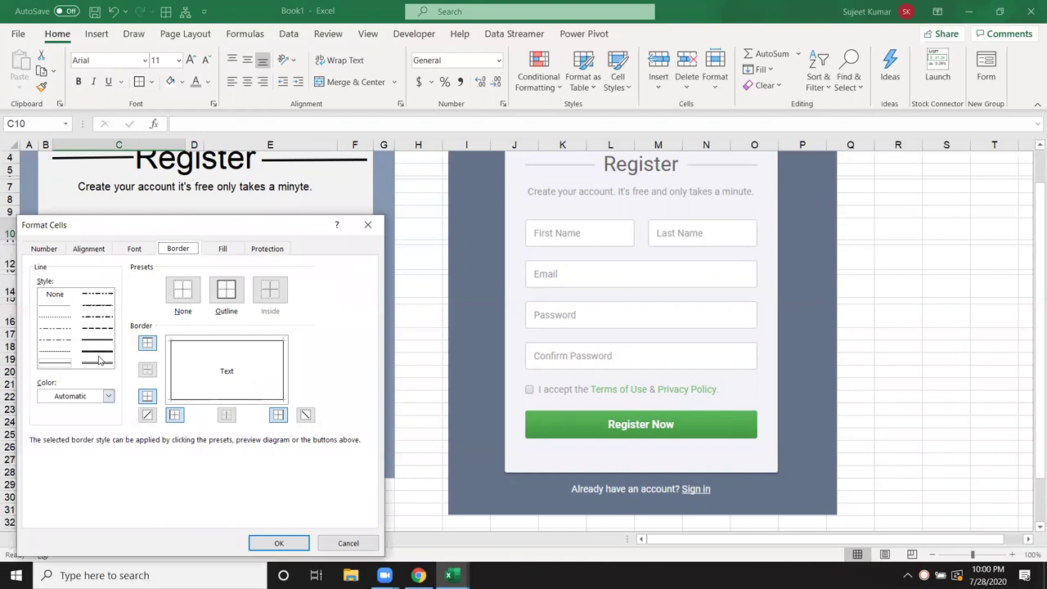
drag(175, 235, 391, 183)
click(423, 295)
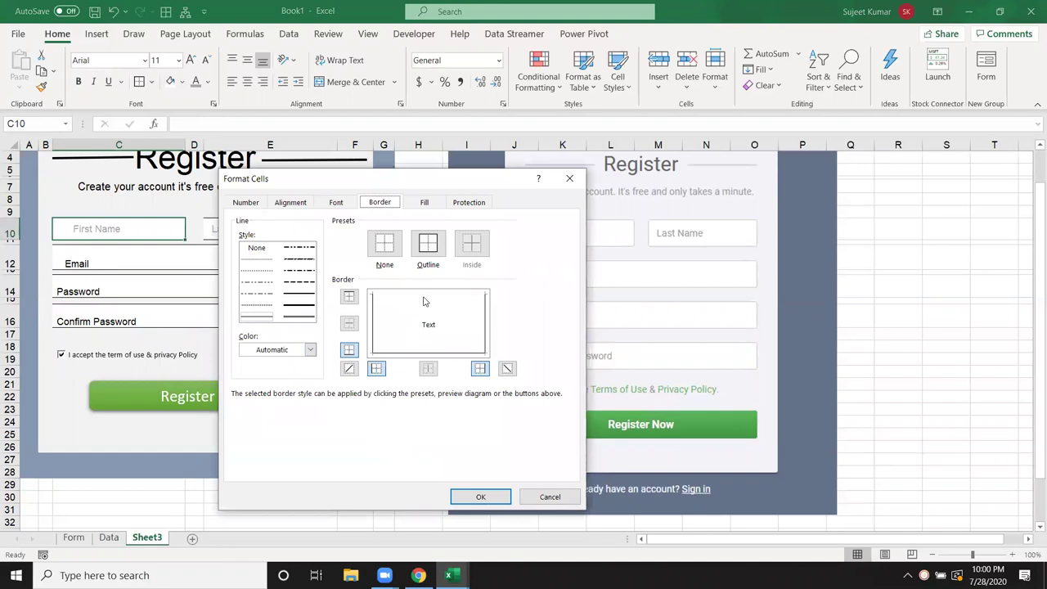
click(413, 358)
click(375, 335)
click(485, 344)
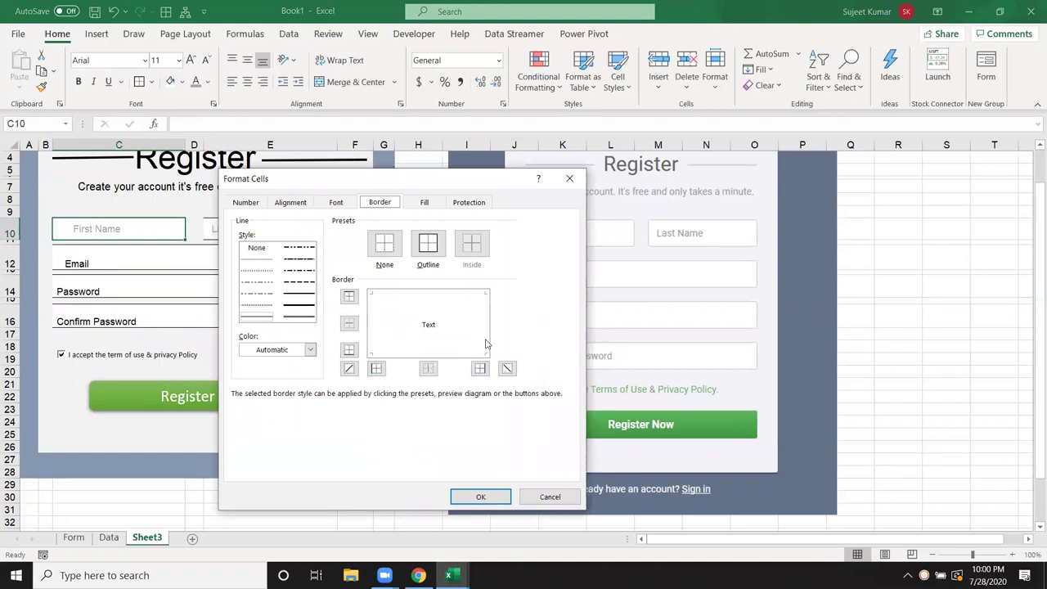
click(481, 496)
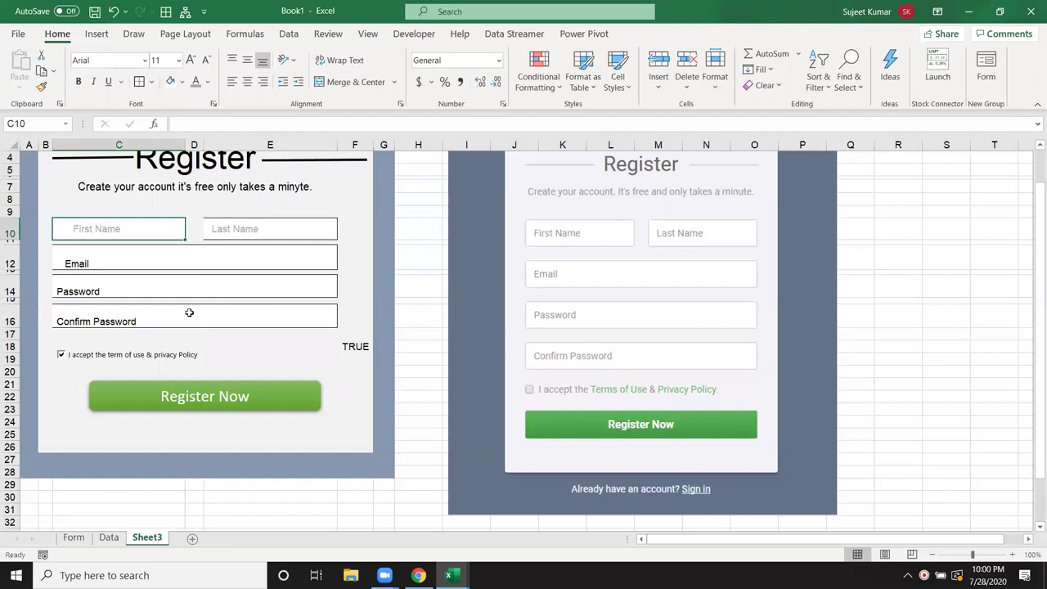
click(194, 316)
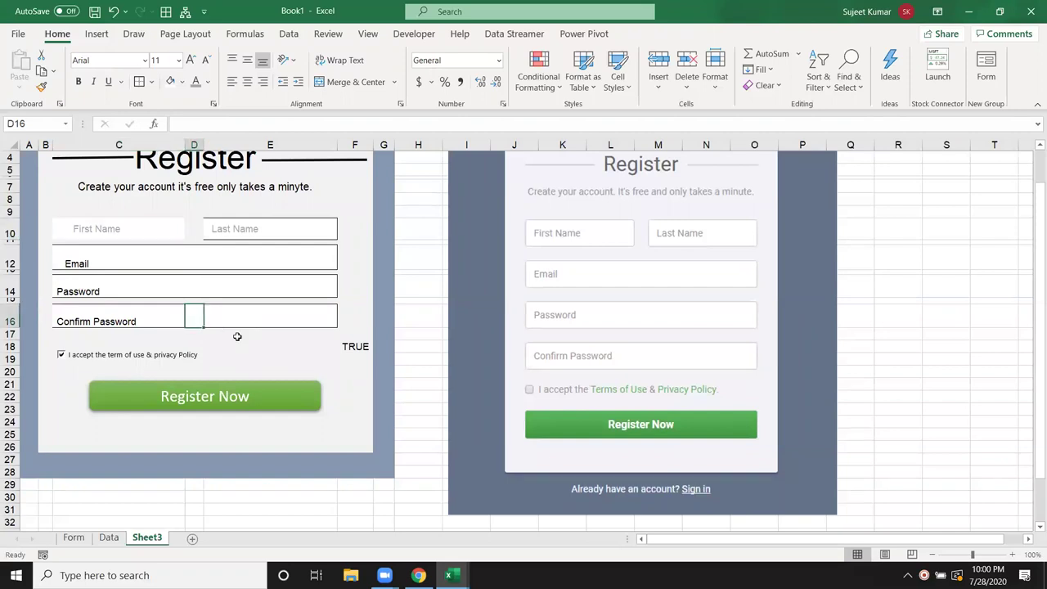
Set No Border on the Last Name box E10.
click(269, 232)
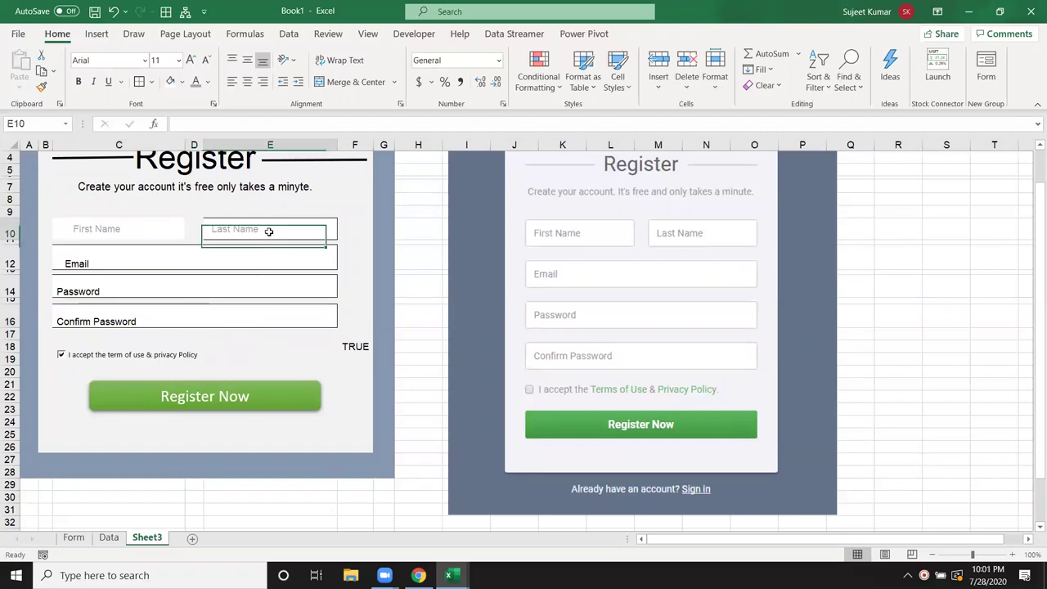
click(151, 82)
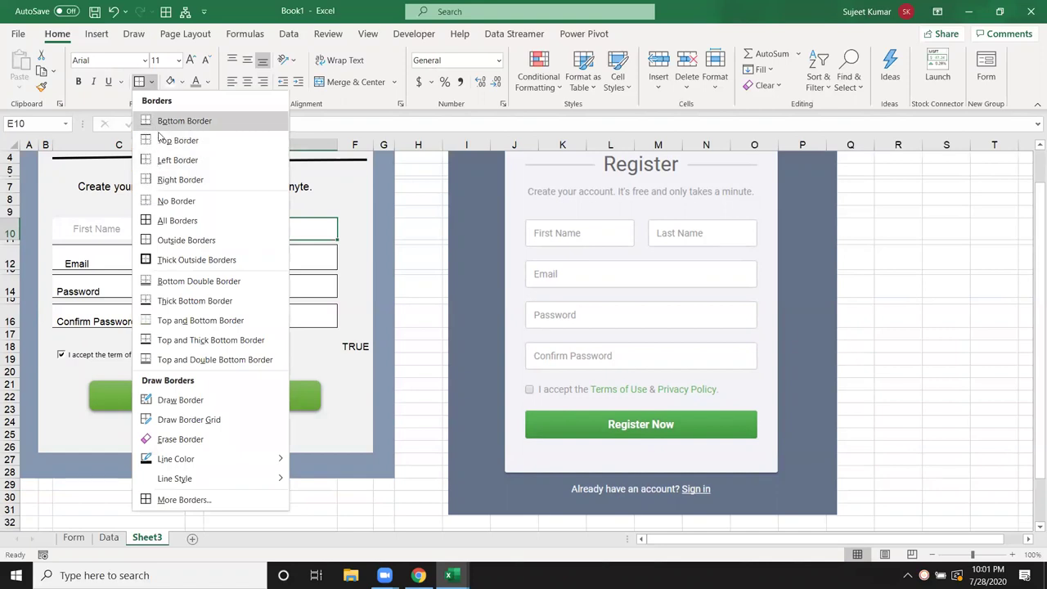
click(177, 203)
Select the Email cells D12:E12 and Password box C14:E14, setting font colour to Automatic.
click(148, 310)
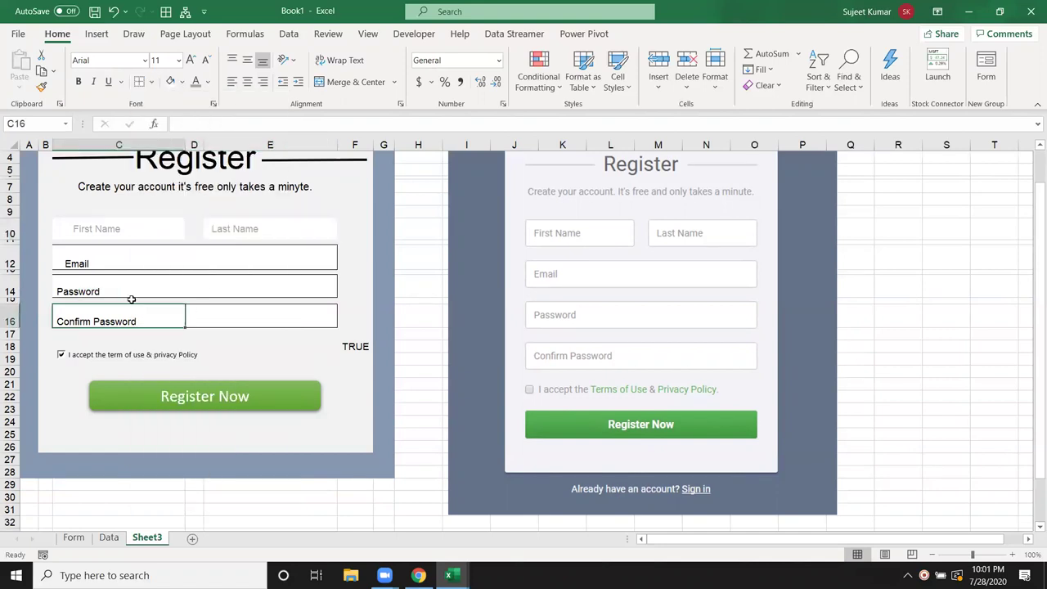
click(129, 260)
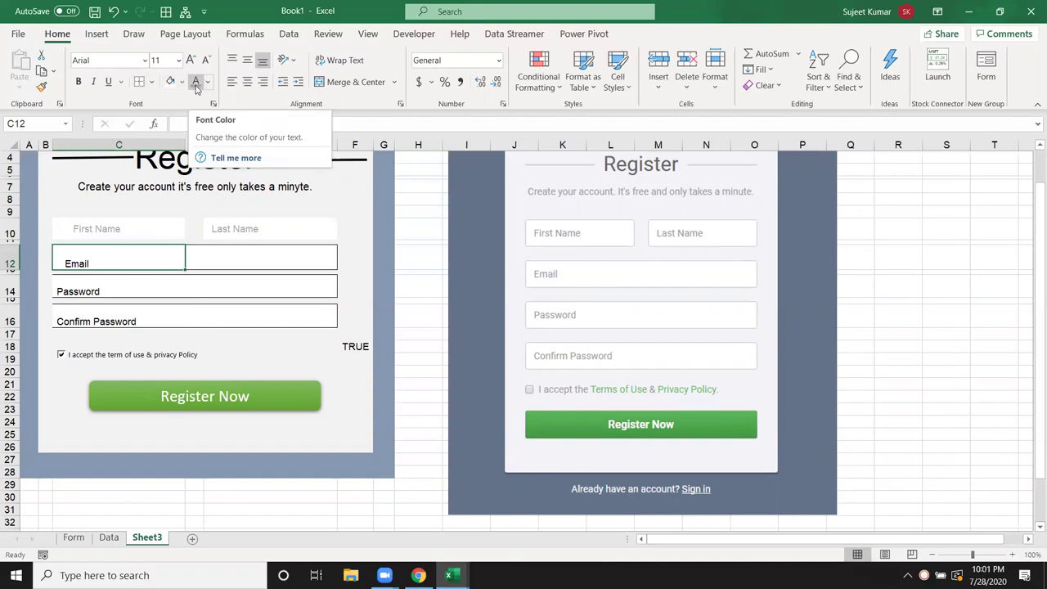
click(162, 316)
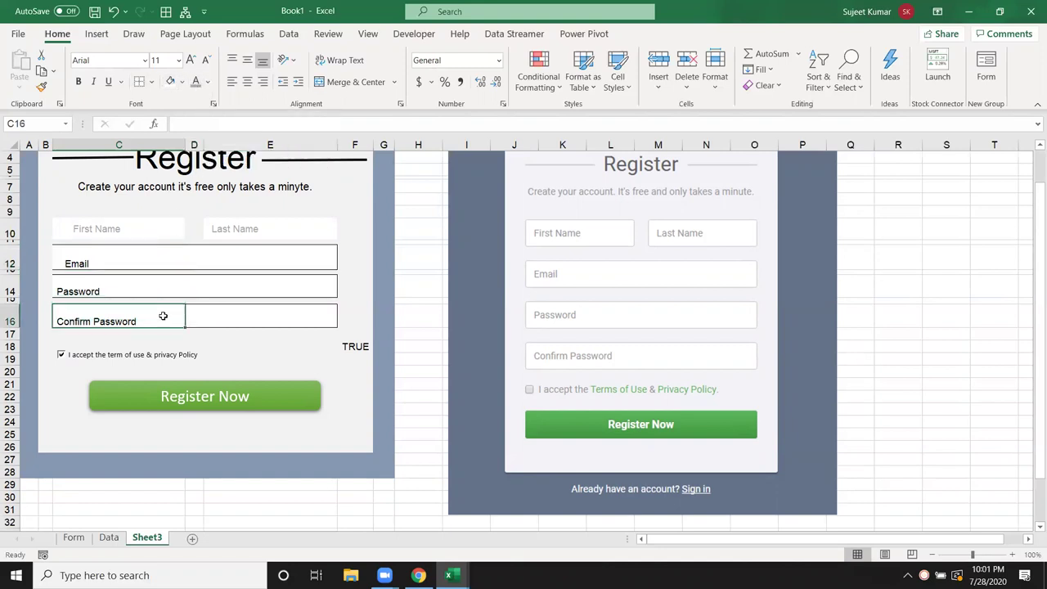
click(143, 259)
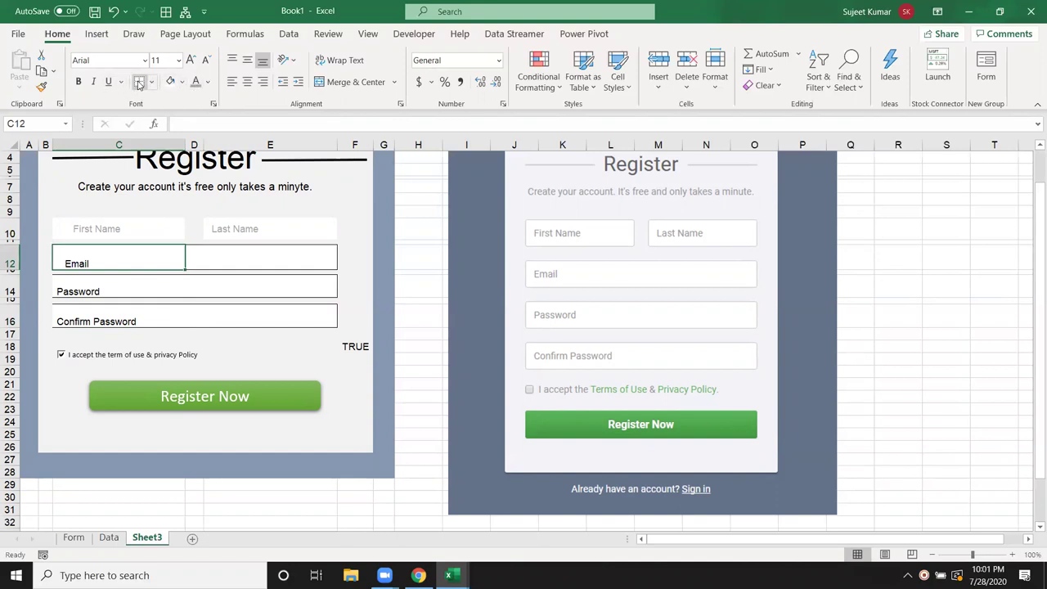
click(145, 316)
click(212, 256)
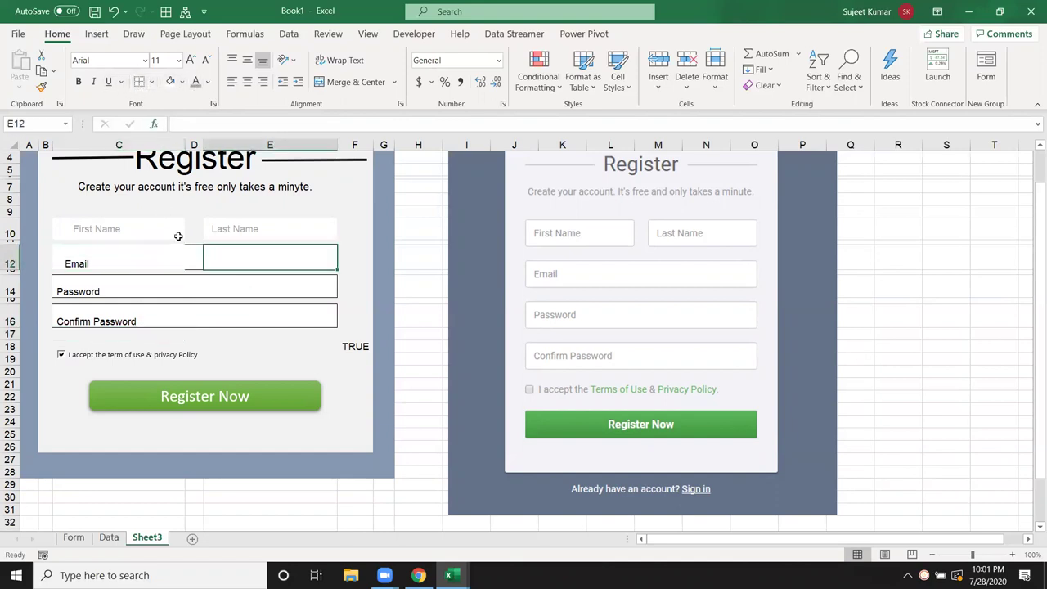
drag(197, 252, 264, 257)
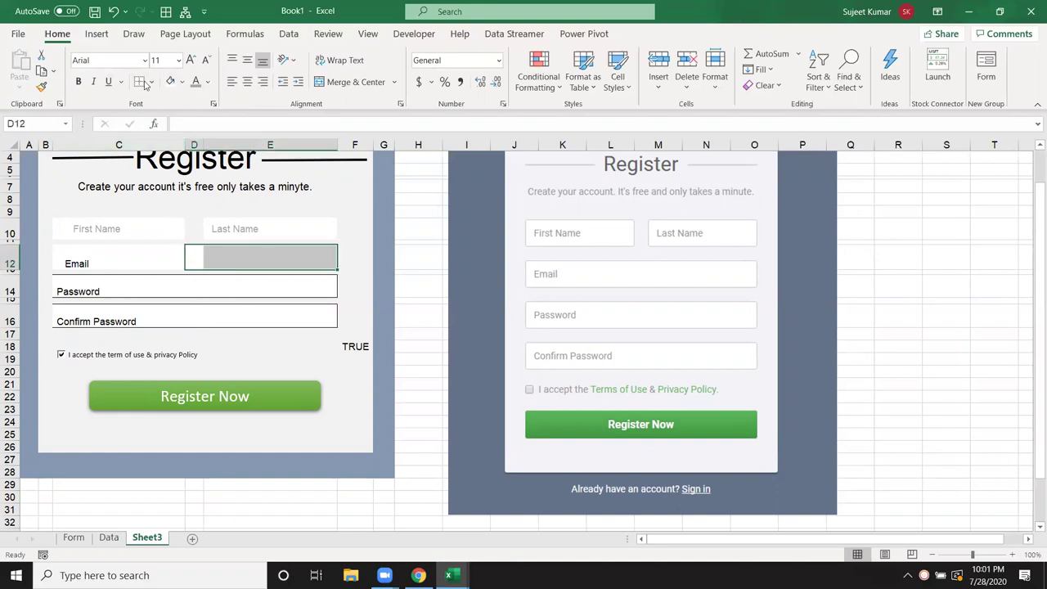
drag(106, 285, 248, 299)
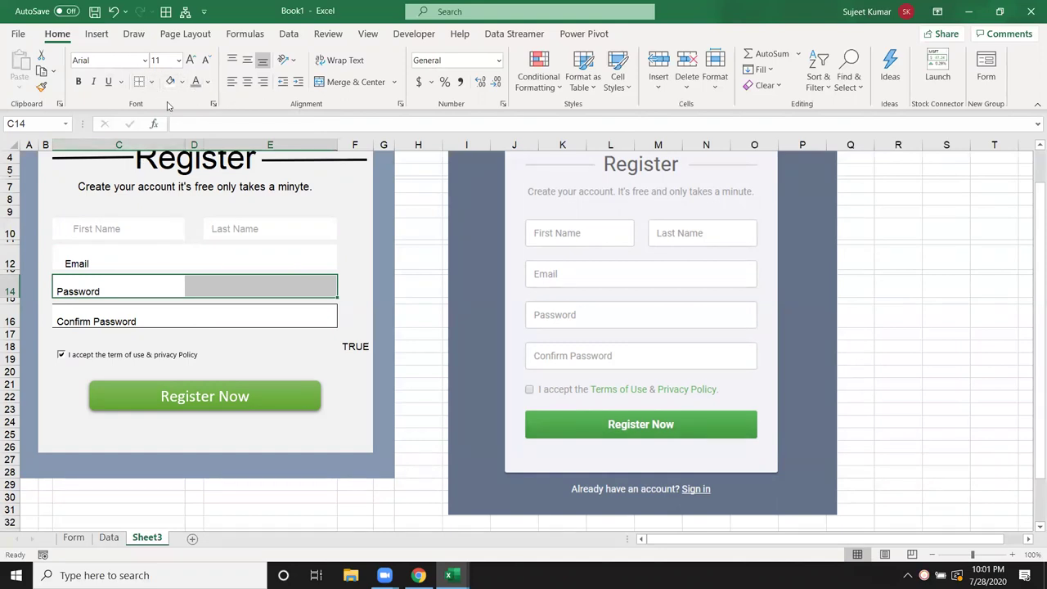
click(208, 81)
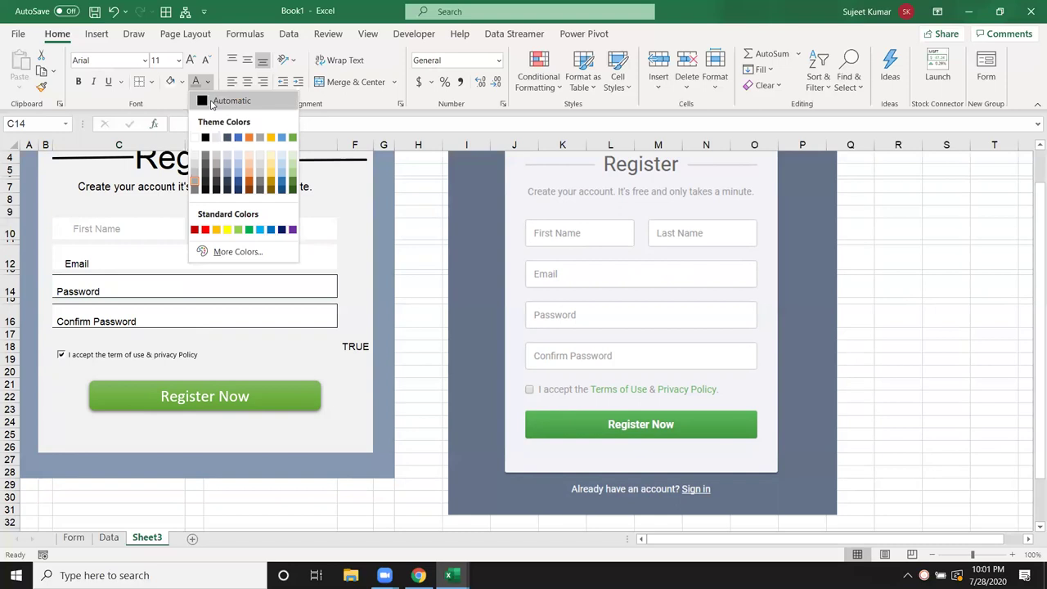
click(208, 101)
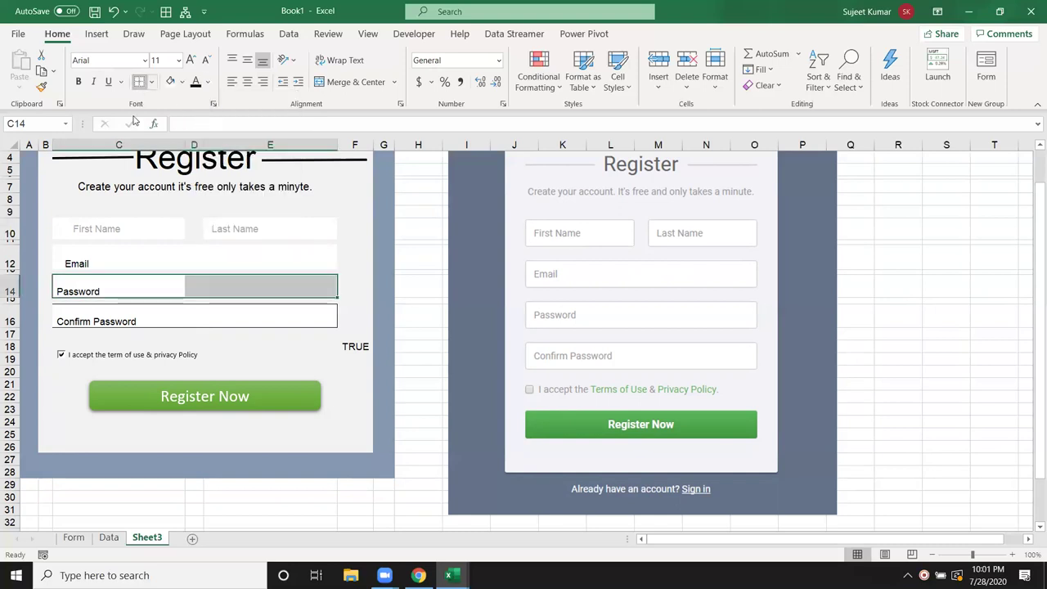
Select the Confirm Password box C16:E16 and check the now borderless fields.
drag(59, 320, 241, 312)
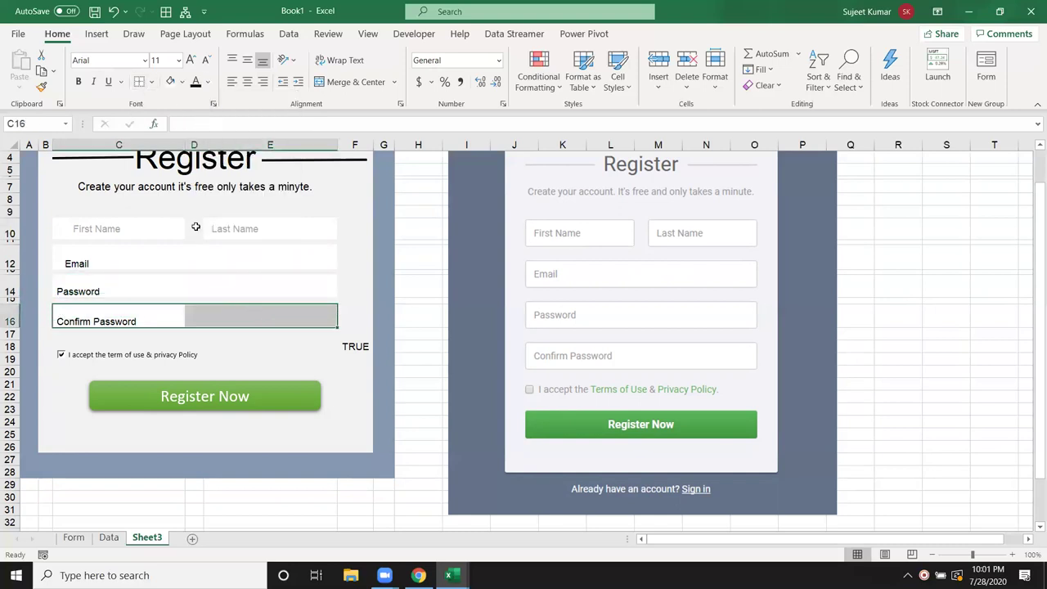
click(127, 280)
click(113, 370)
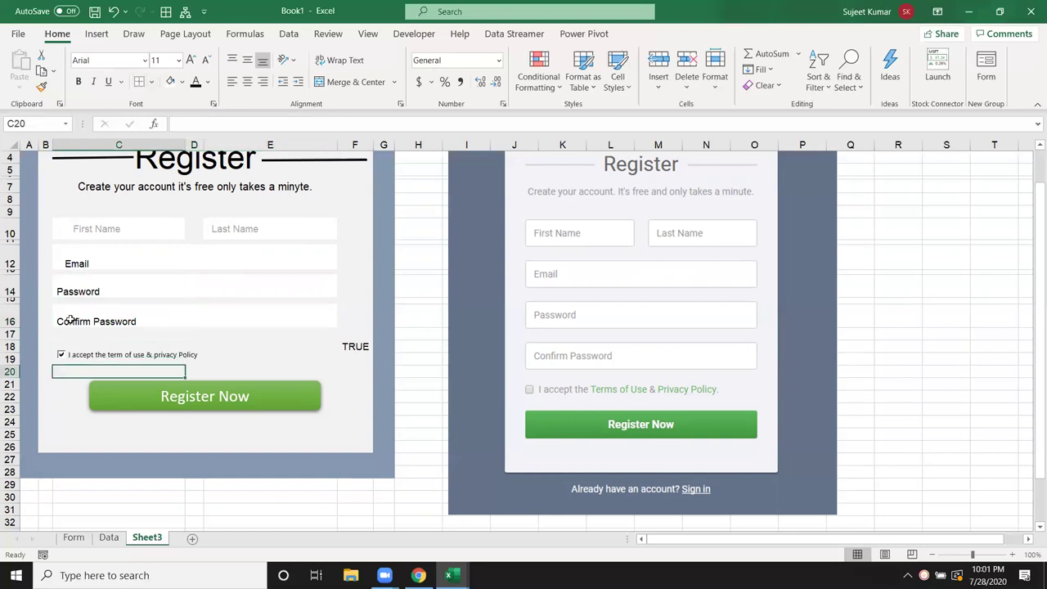
click(51, 262)
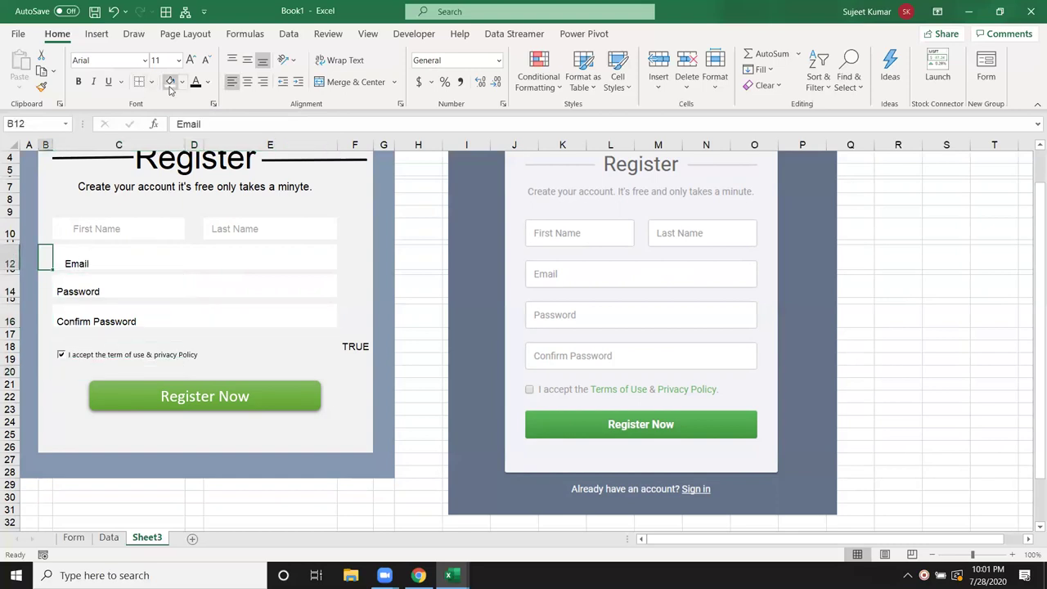
Make the Email, Password and Confirm Password labels light grey and middle-aligned.
click(208, 82)
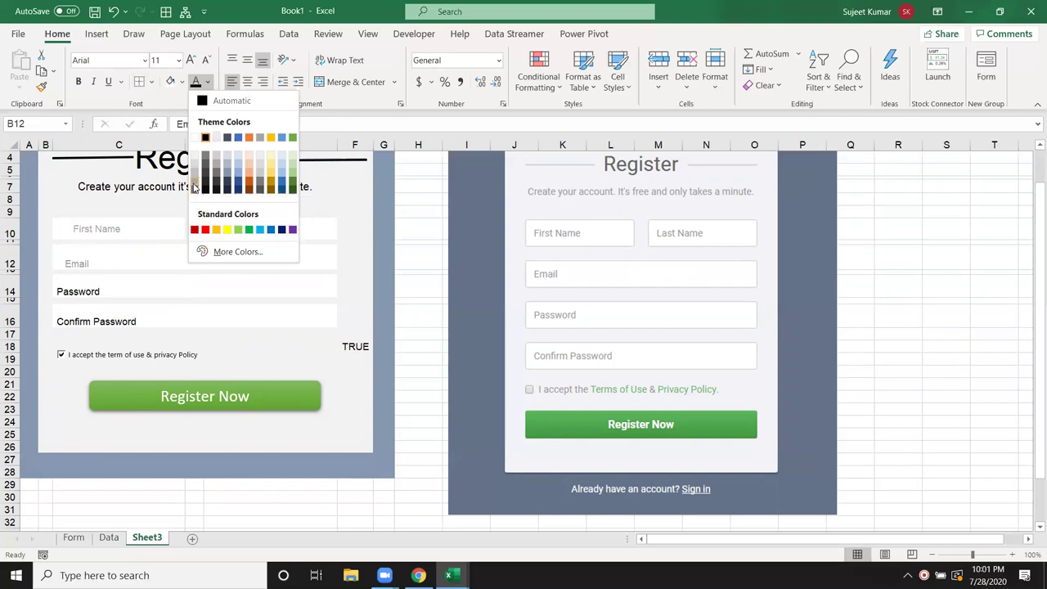
click(193, 188)
click(247, 60)
click(49, 295)
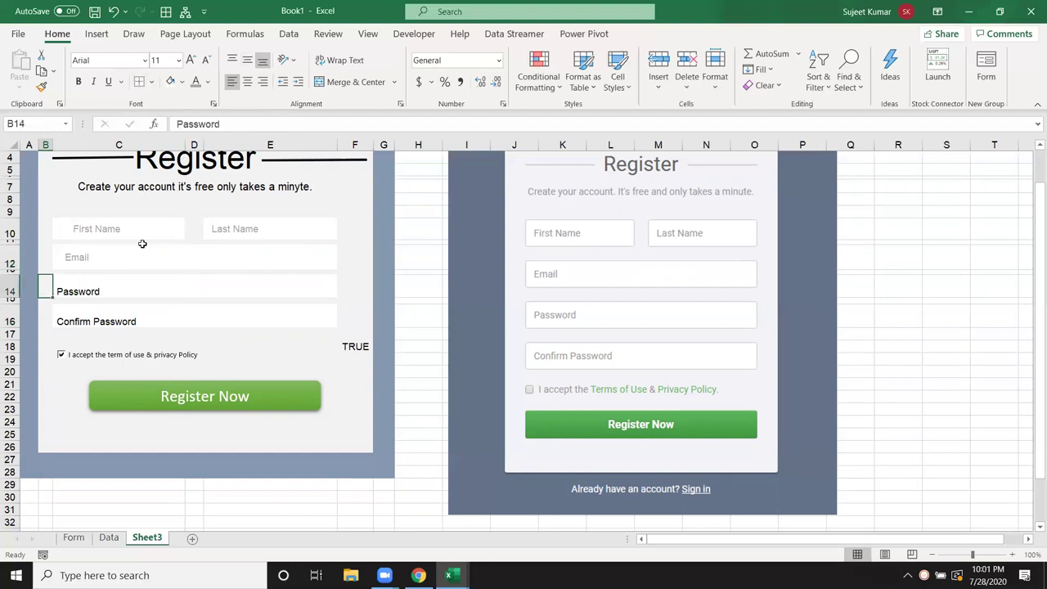
click(195, 82)
click(244, 62)
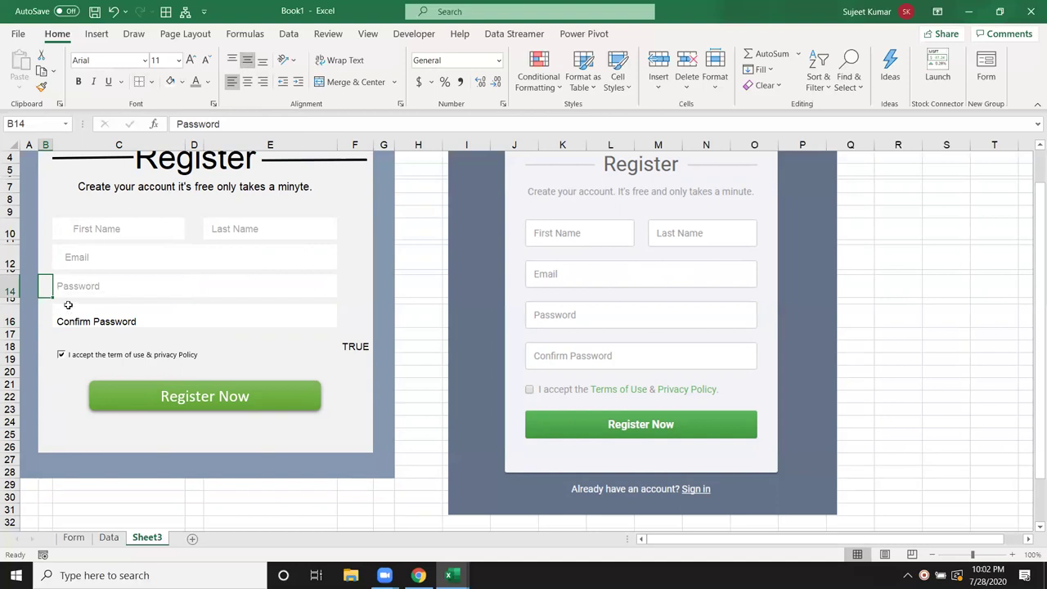
click(50, 322)
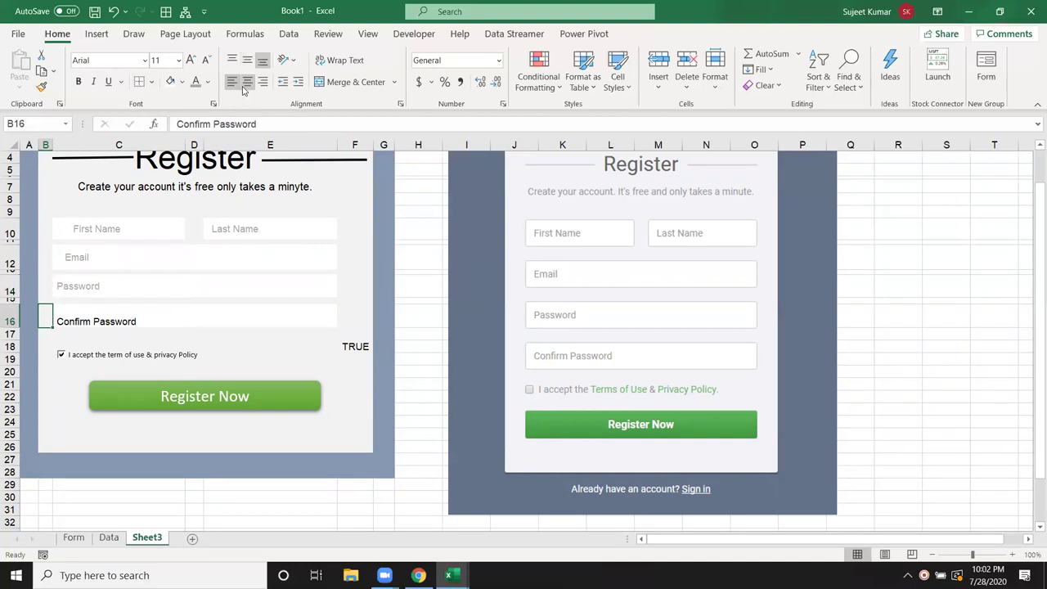
click(195, 82)
click(248, 62)
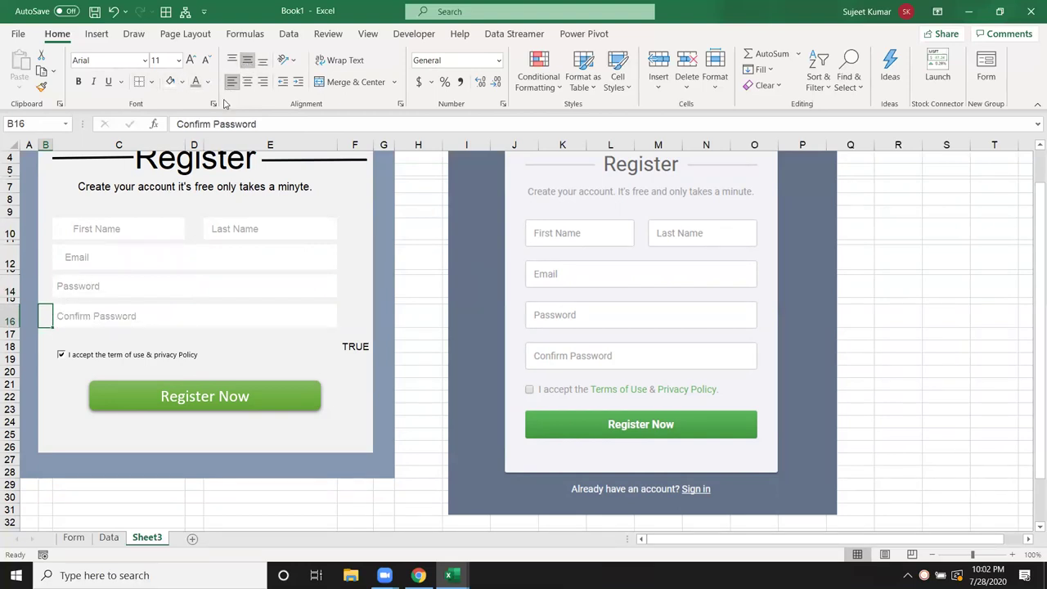
click(47, 435)
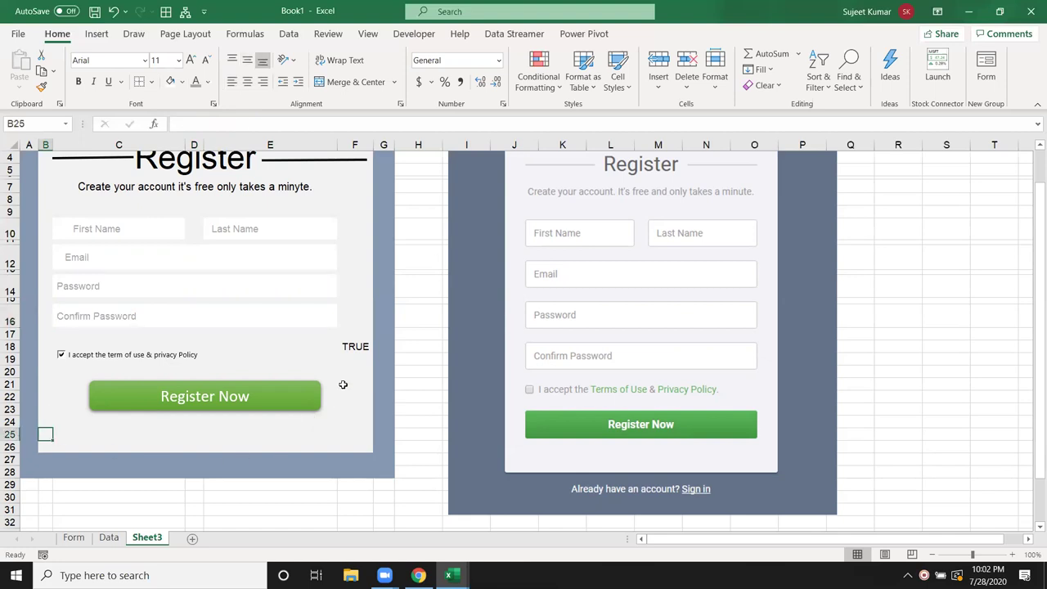
Check the checkbox's linked value, then enter and clear a test first name in C10.
click(351, 347)
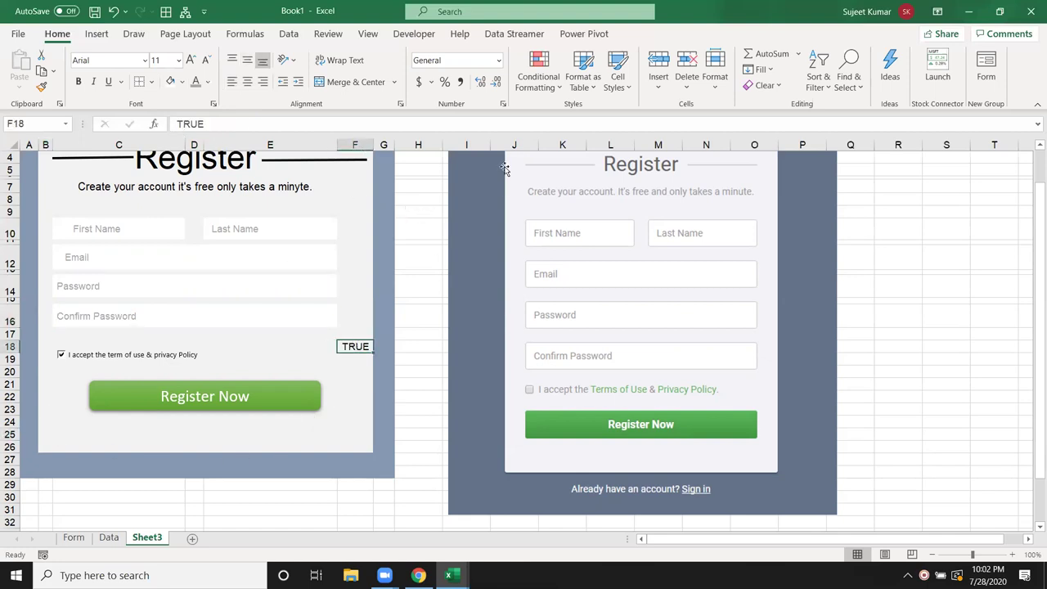
scroll(442, 284, up, 1)
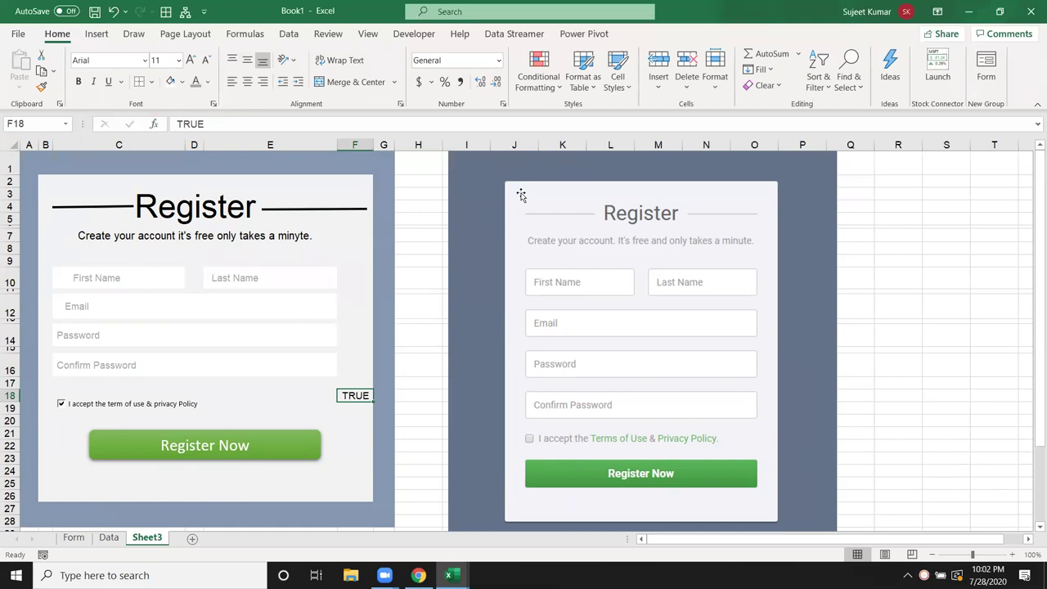
click(91, 273)
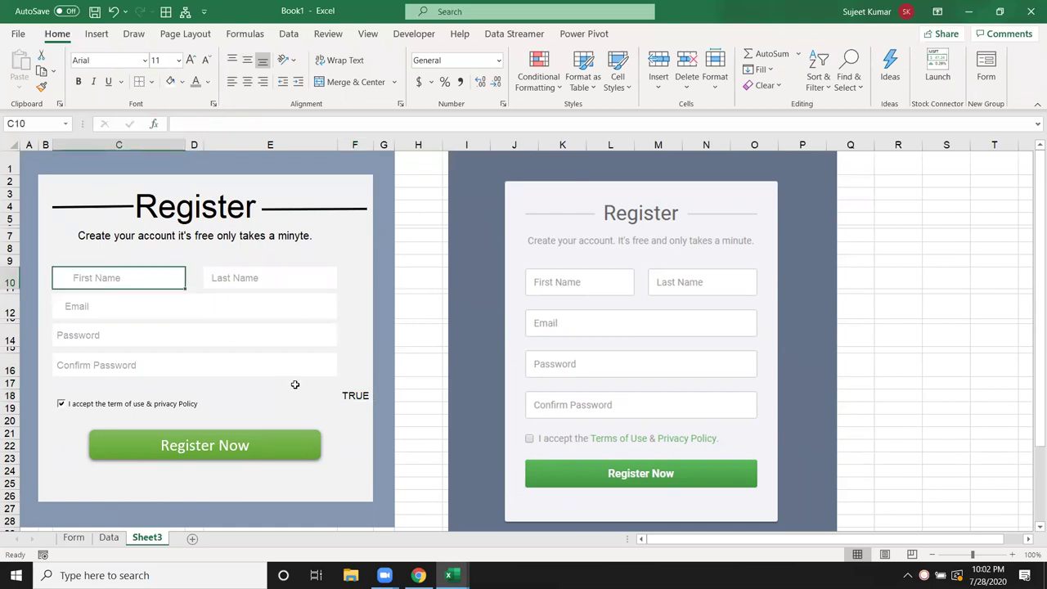
text(Puja)
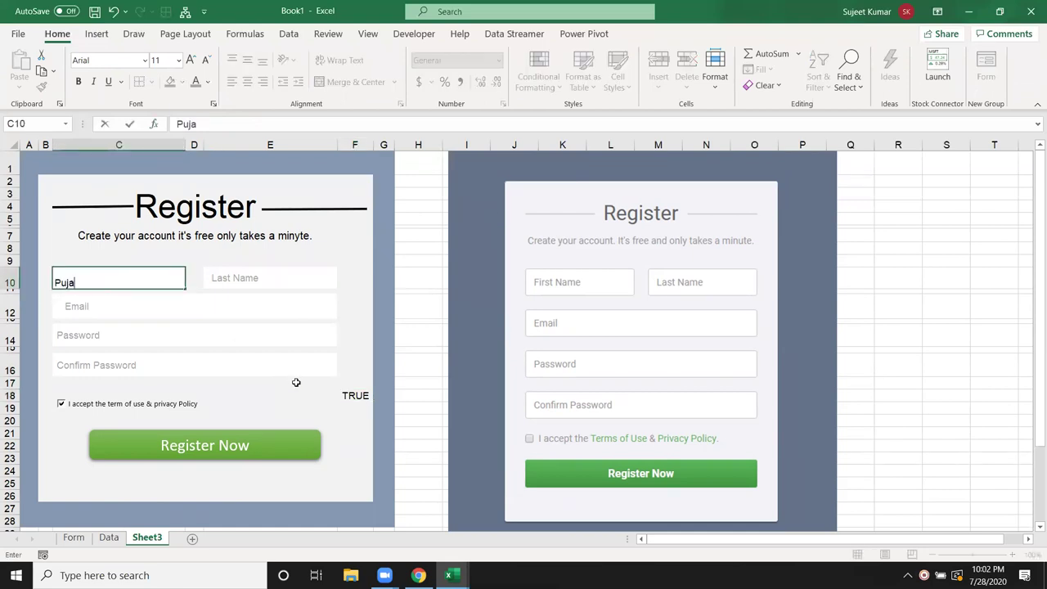
key(Return)
key(Down)
key(Up)
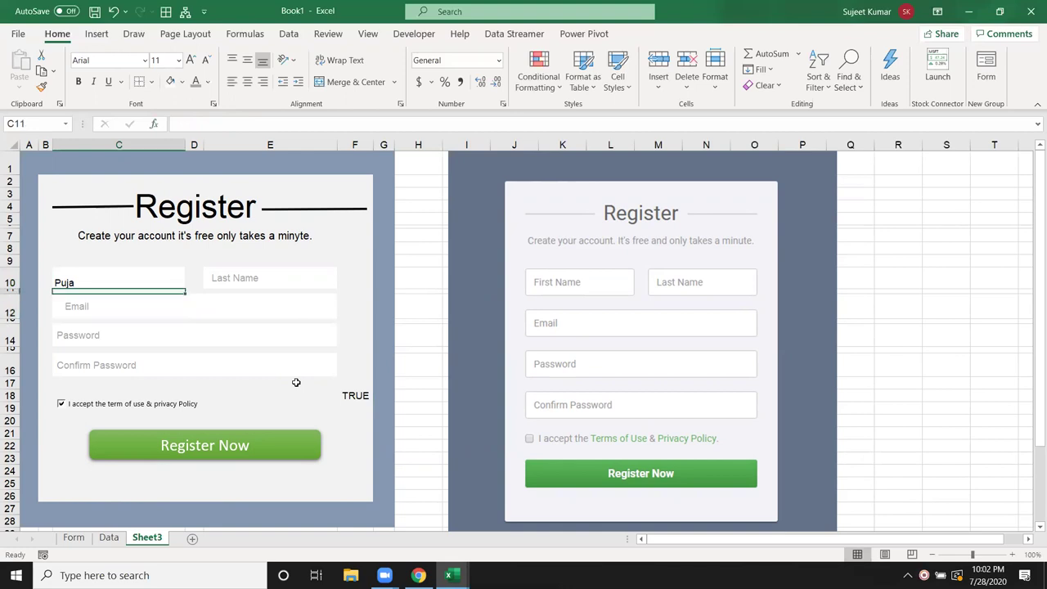
key(Up)
key(Delete)
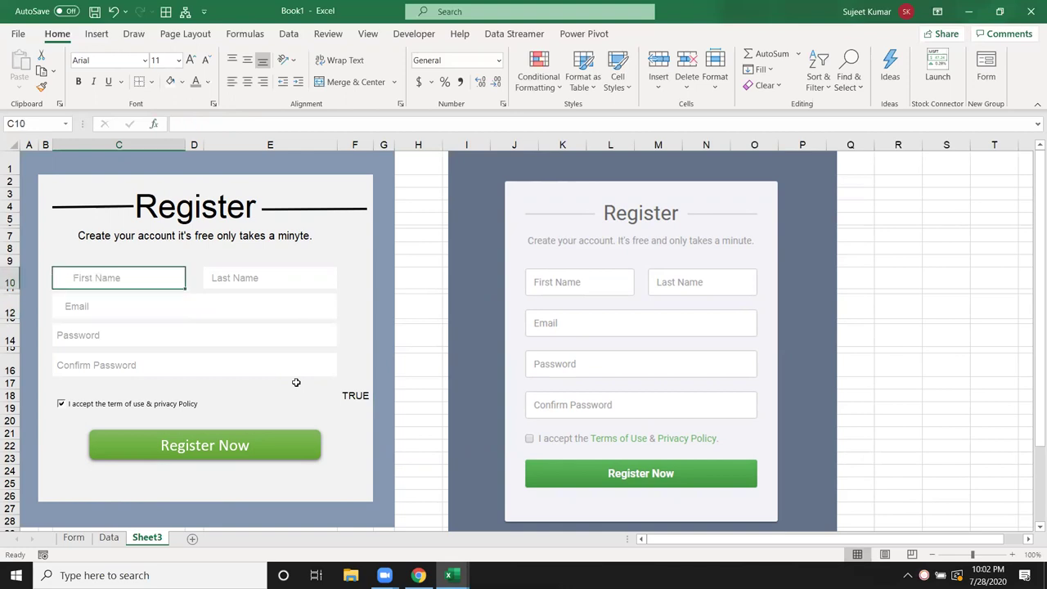
Retype and clear the test first name, then delete the reference form picture.
text(Puja)
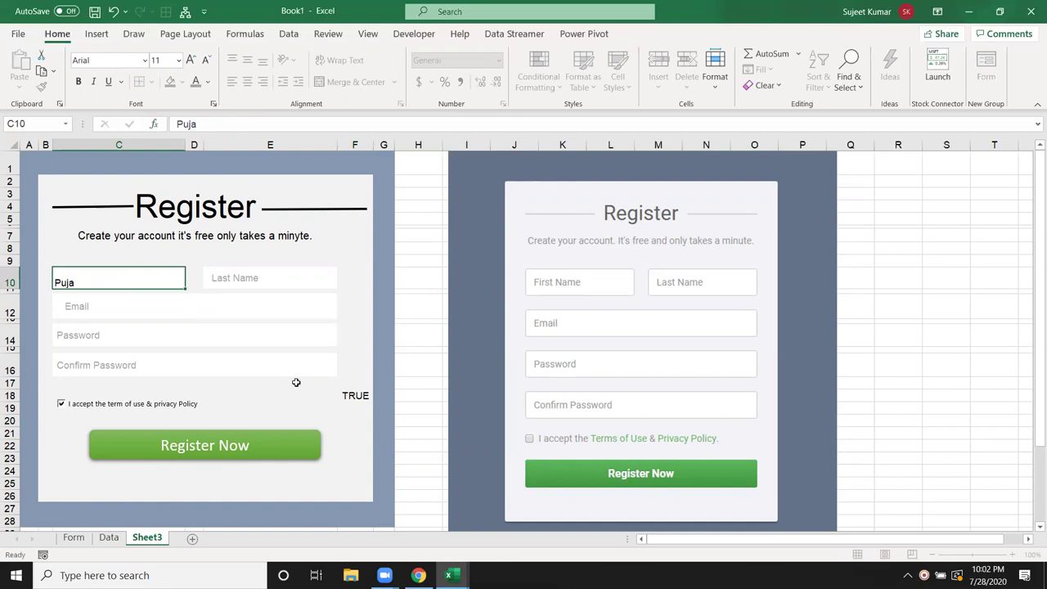
key(Return)
key(Up)
key(Delete)
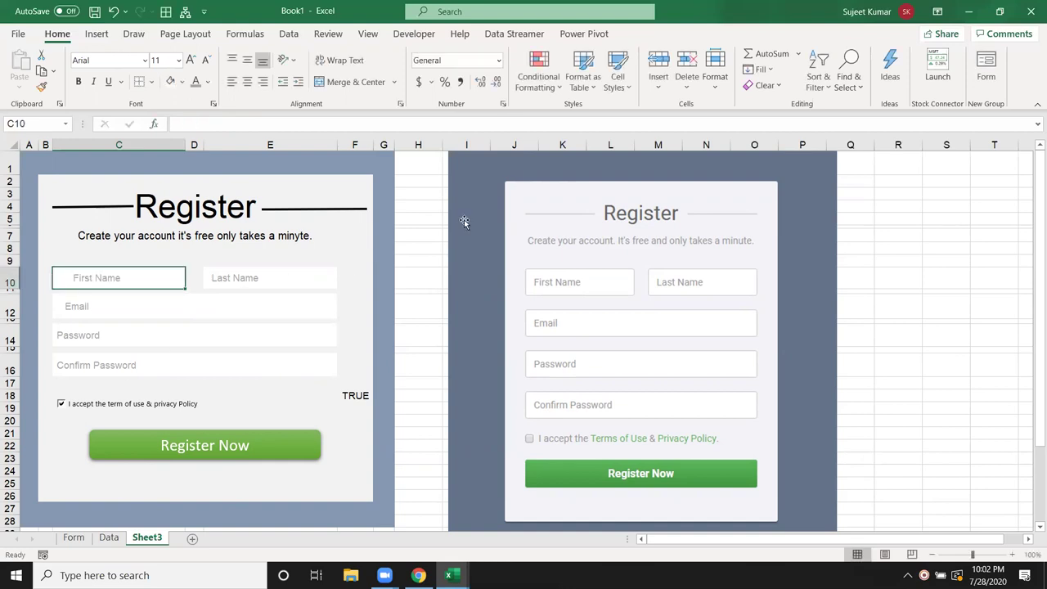
click(530, 167)
key(Delete)
Hide all columns from H to the last column.
click(426, 144)
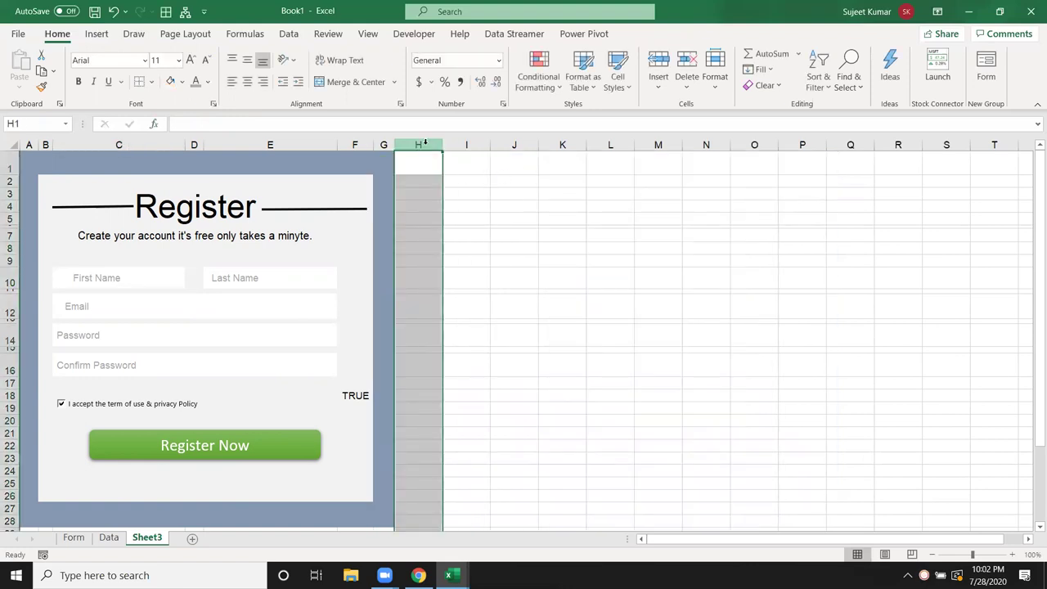
key(ctrl+shift+Right)
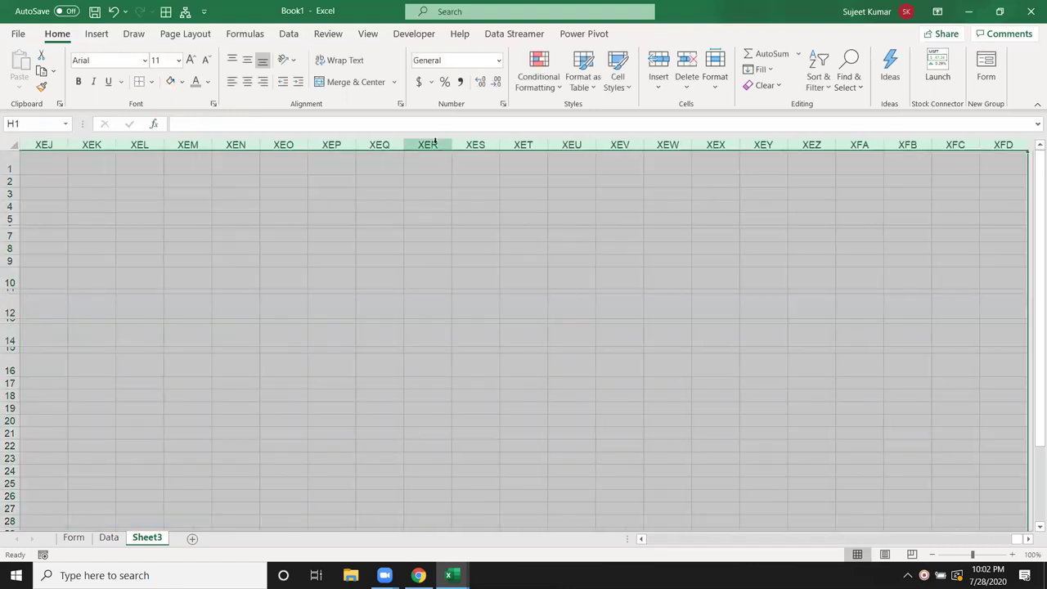
right_click(439, 146)
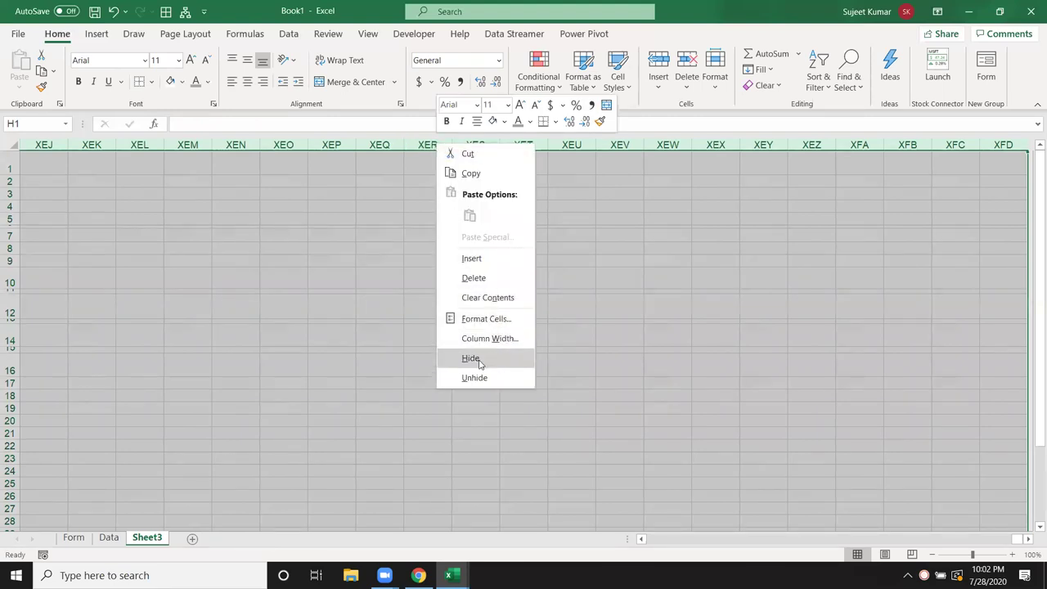
click(478, 359)
Hide all rows from 29 down to the last row.
scroll(84, 459, down, 3)
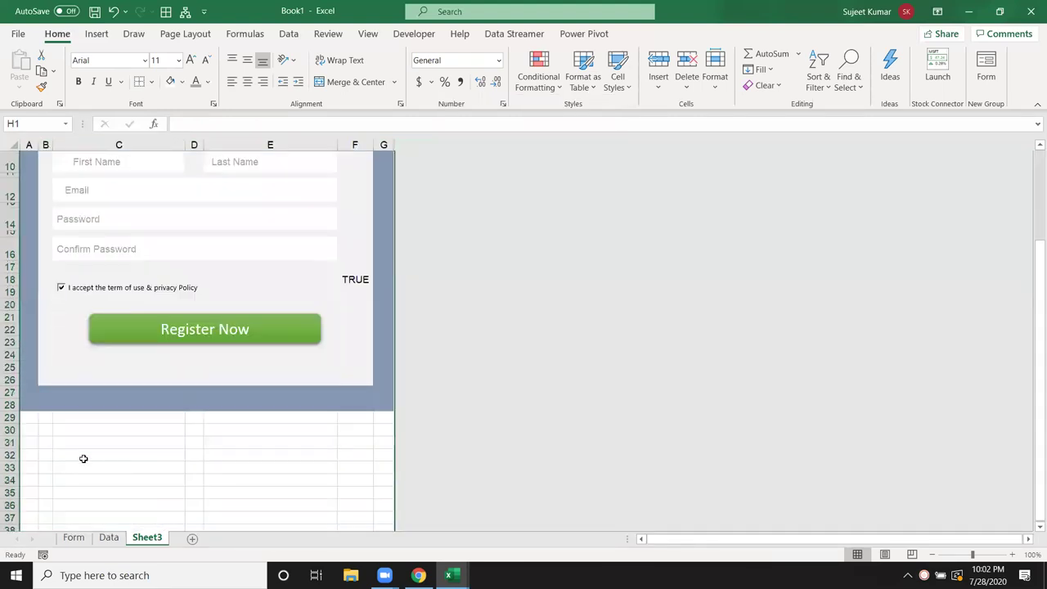
click(10, 417)
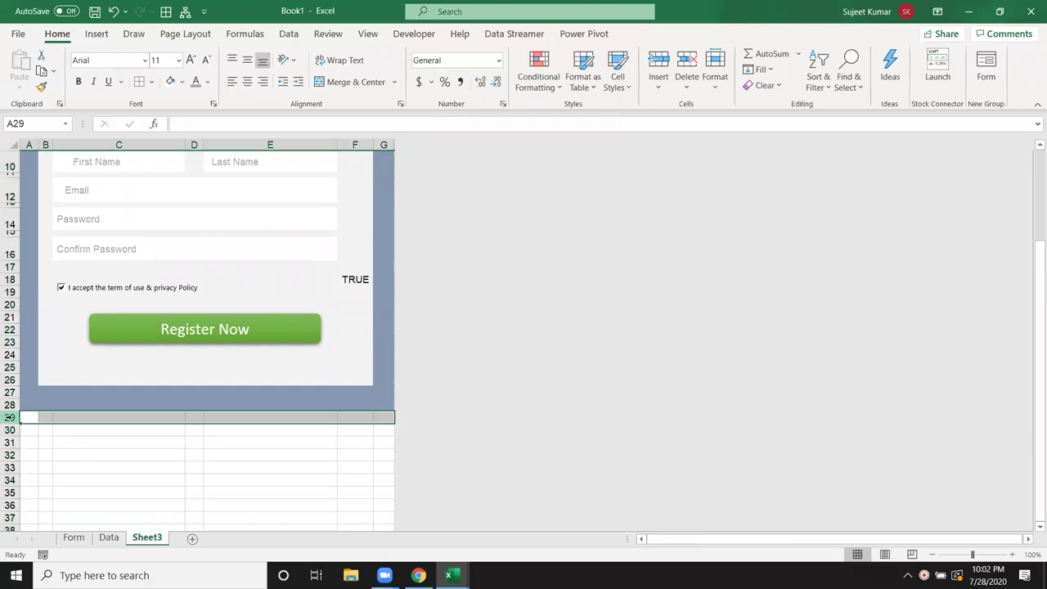
key(ctrl+shift+Down)
right_click(56, 386)
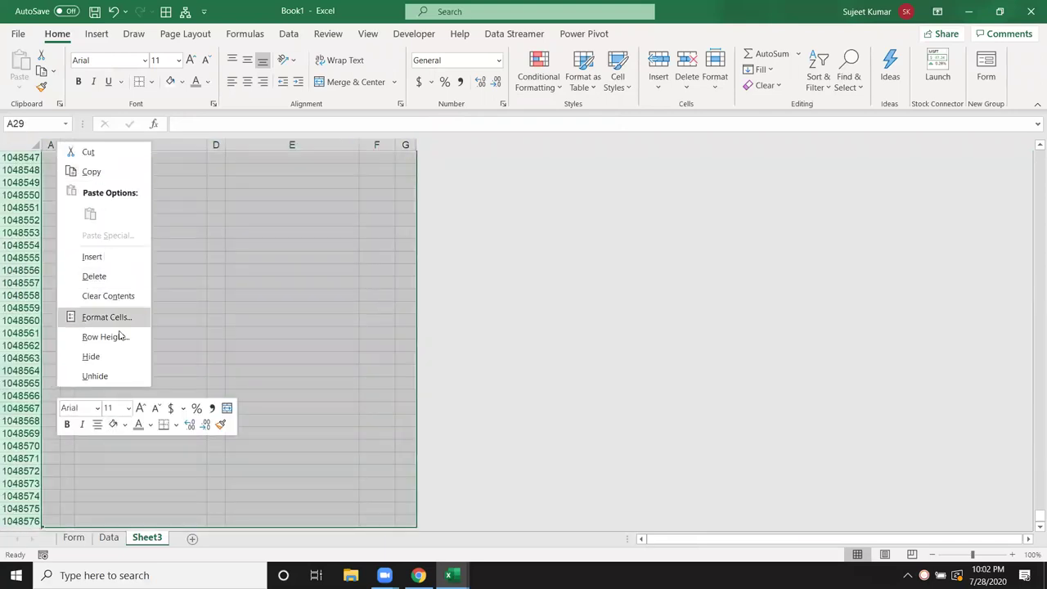
click(112, 361)
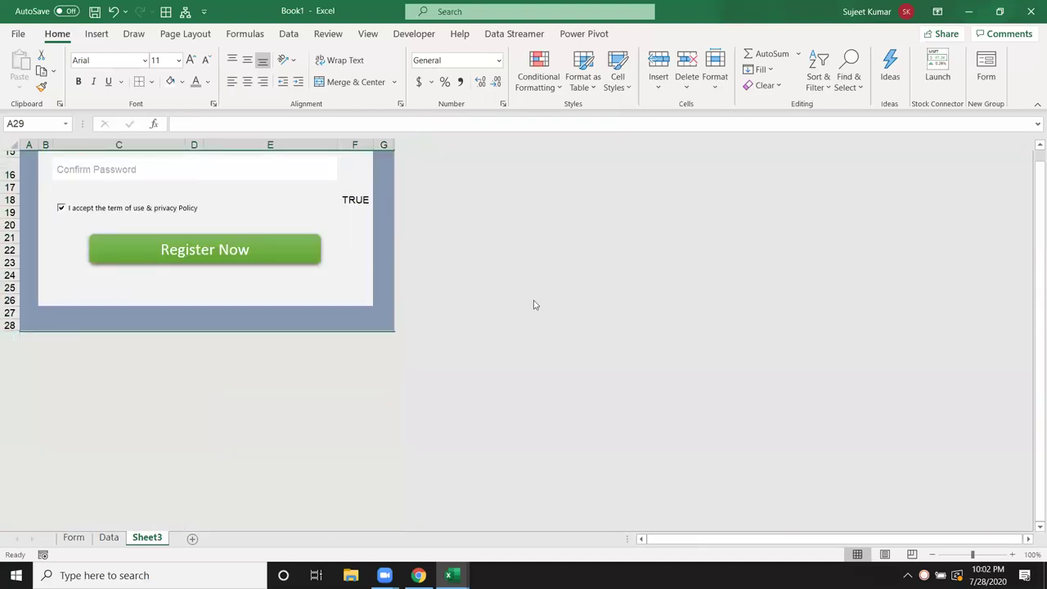
Turn off Locked protection for input boxes C10, E10, C12, C14 and C16.
click(388, 251)
scroll(385, 296, up, 5)
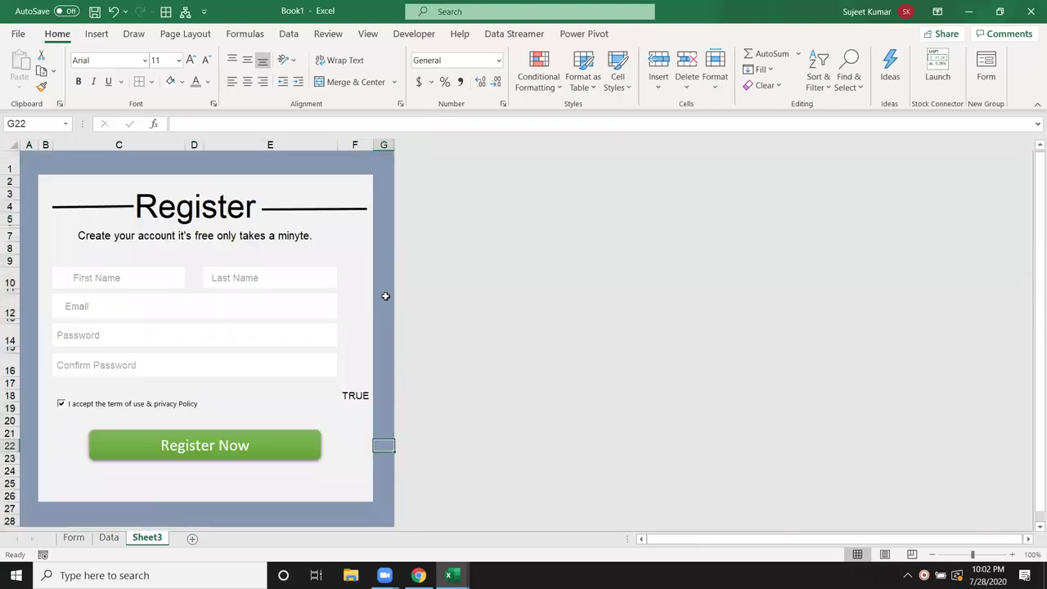
click(124, 275)
click(240, 280)
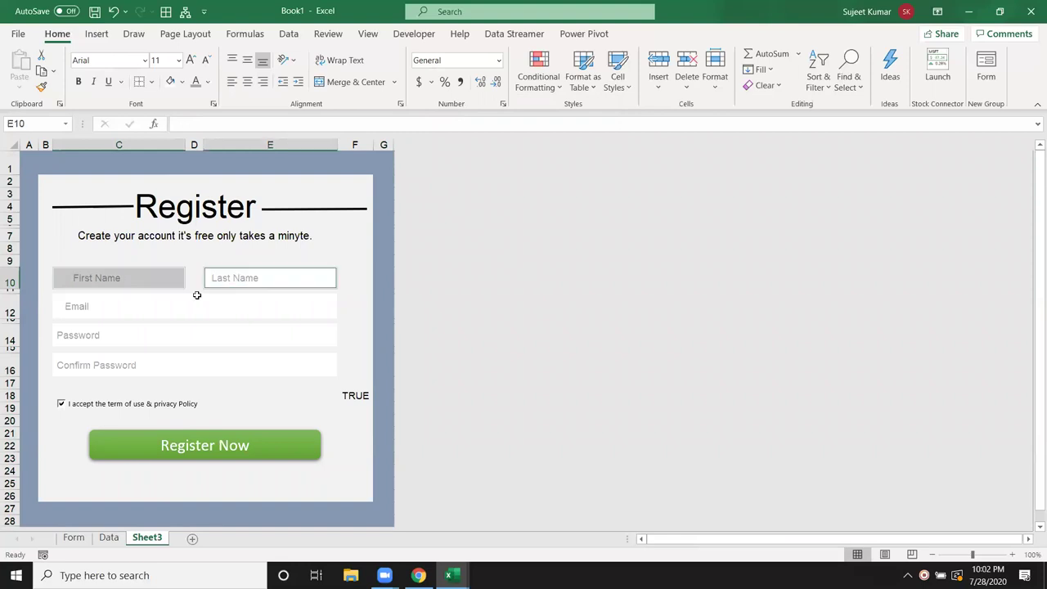
click(68, 308)
click(69, 336)
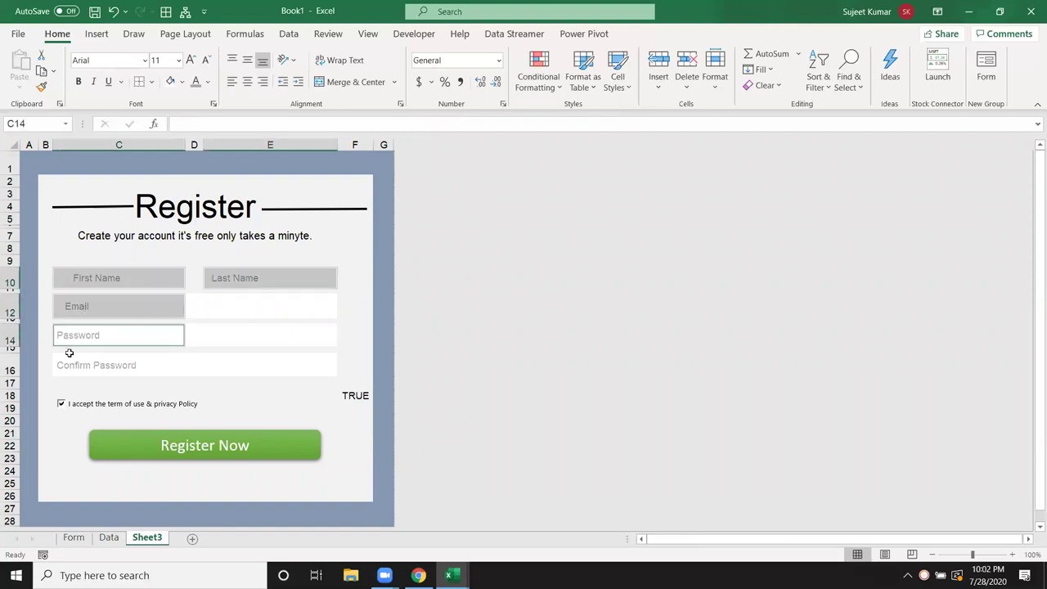
click(69, 364)
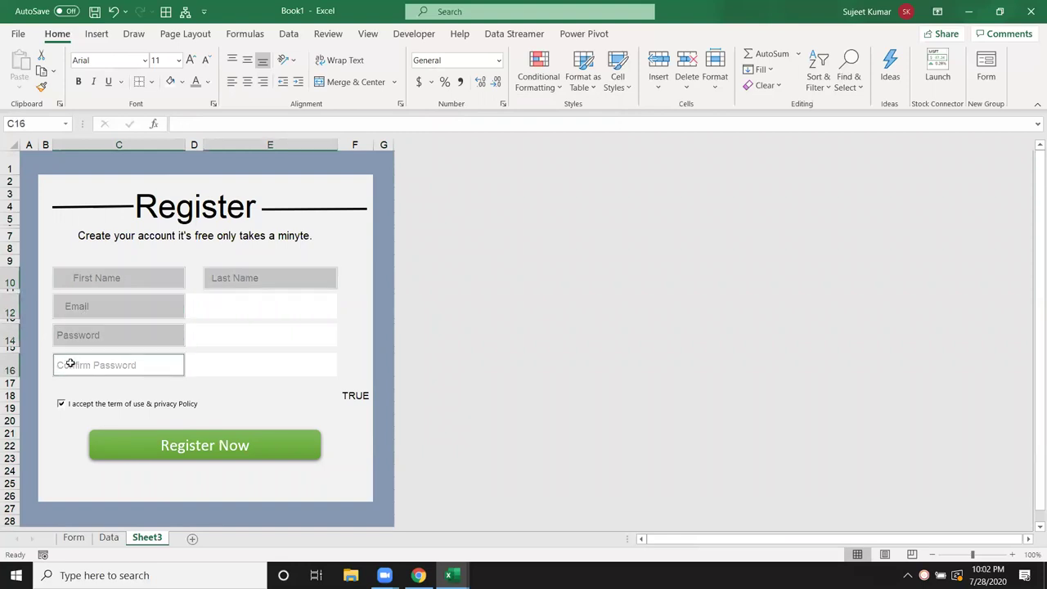
right_click(140, 277)
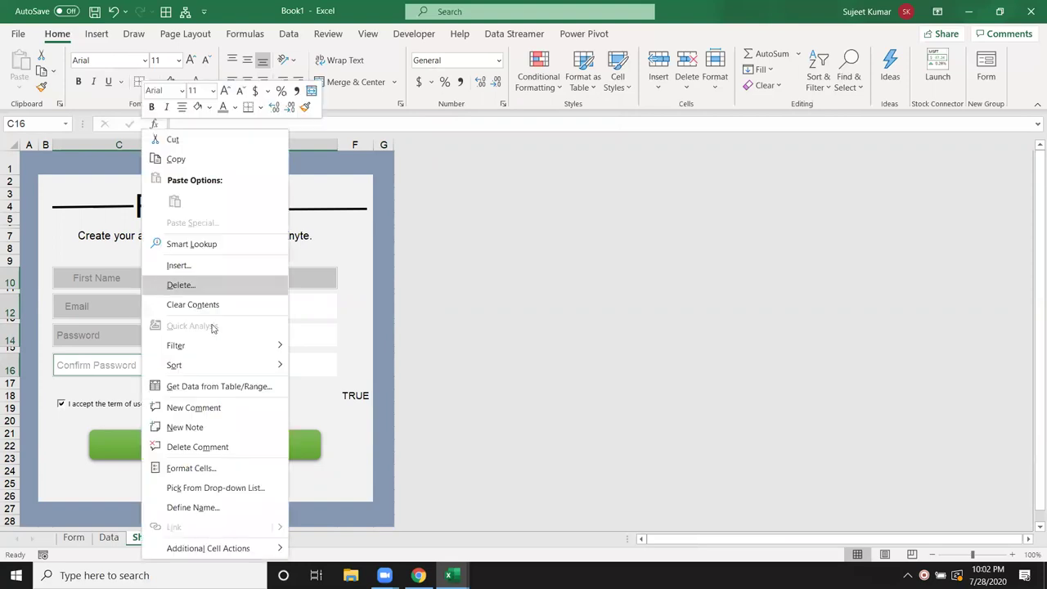
click(217, 469)
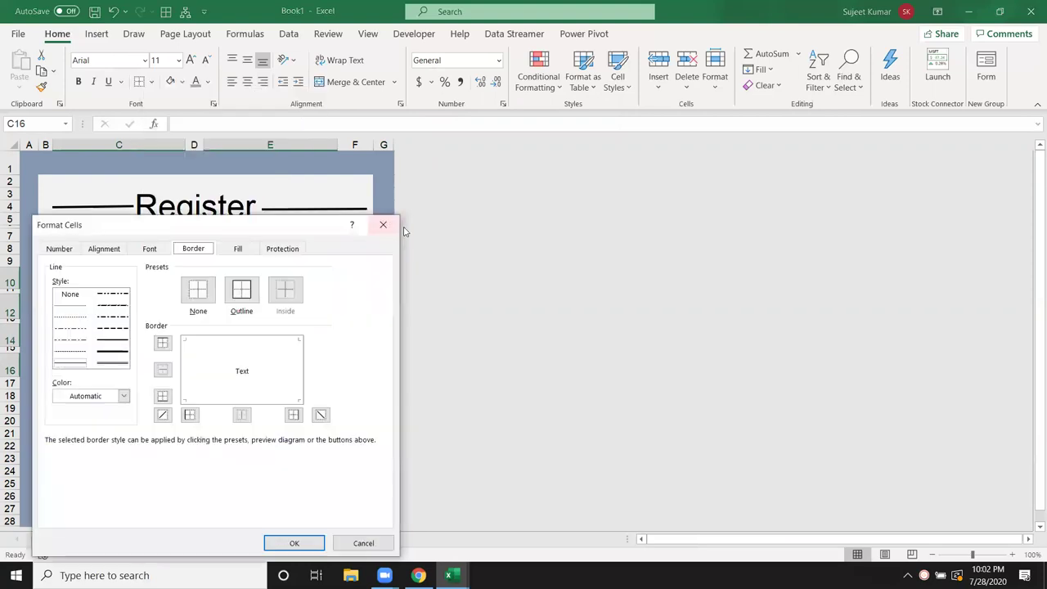
click(276, 255)
click(62, 269)
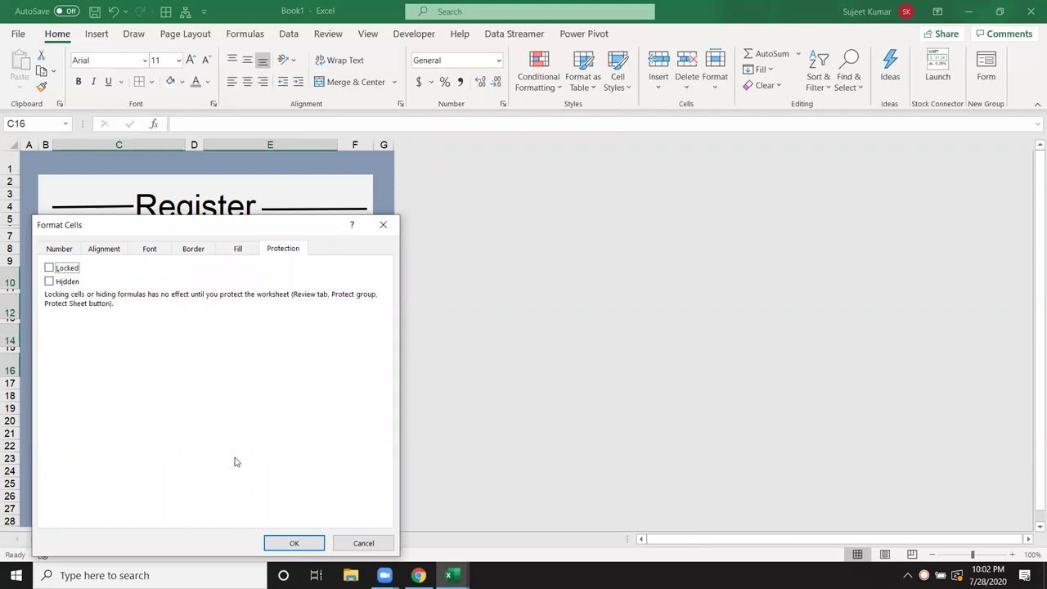
click(292, 542)
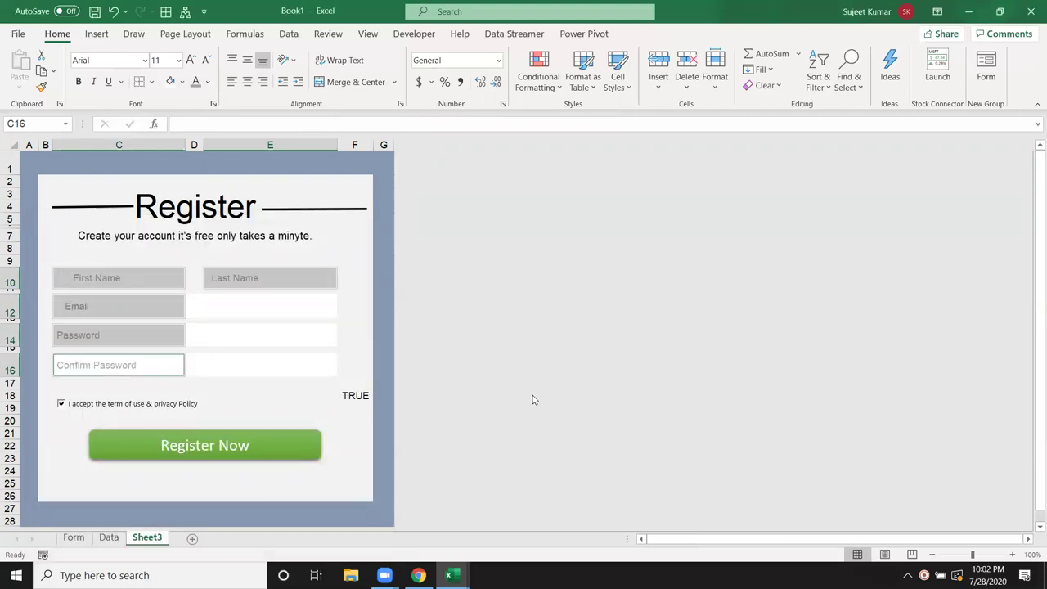
click(296, 315)
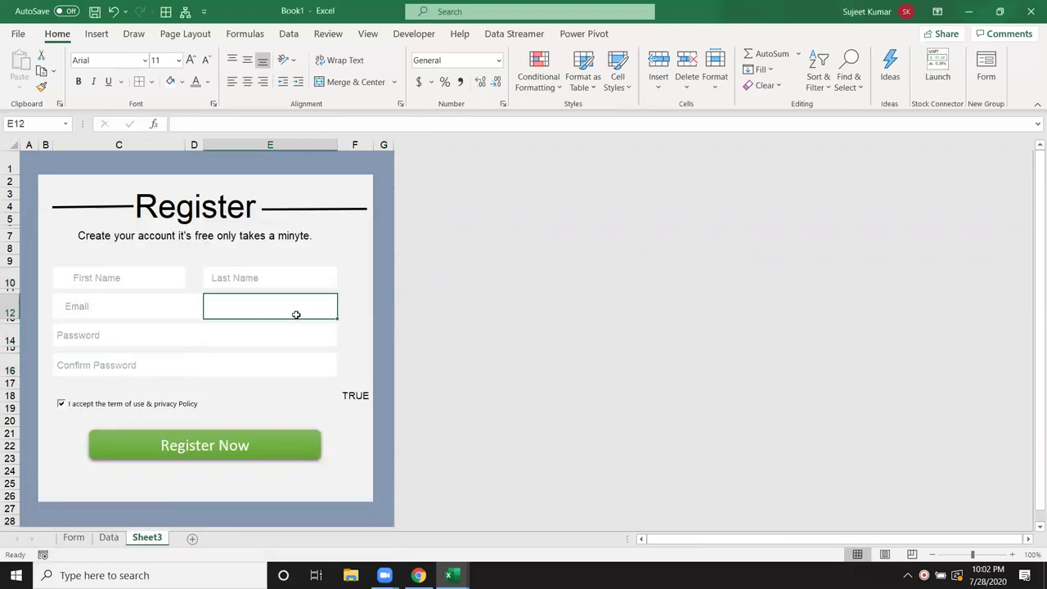
Protect Sheet3 with 'Select locked cells' off and 'Edit objects' on, then test it.
right_click(155, 542)
click(206, 447)
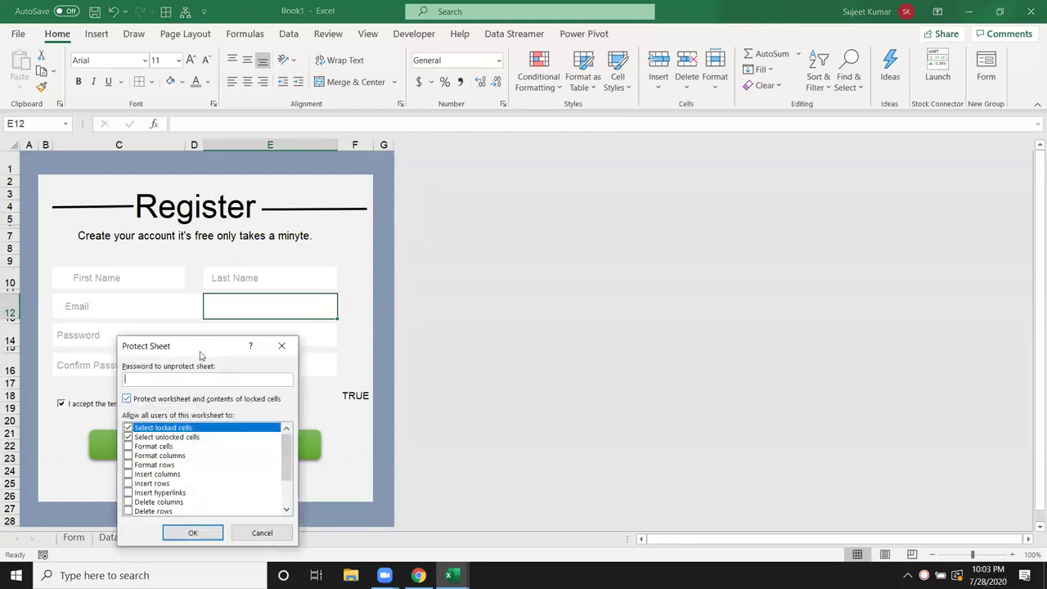
drag(197, 346, 542, 271)
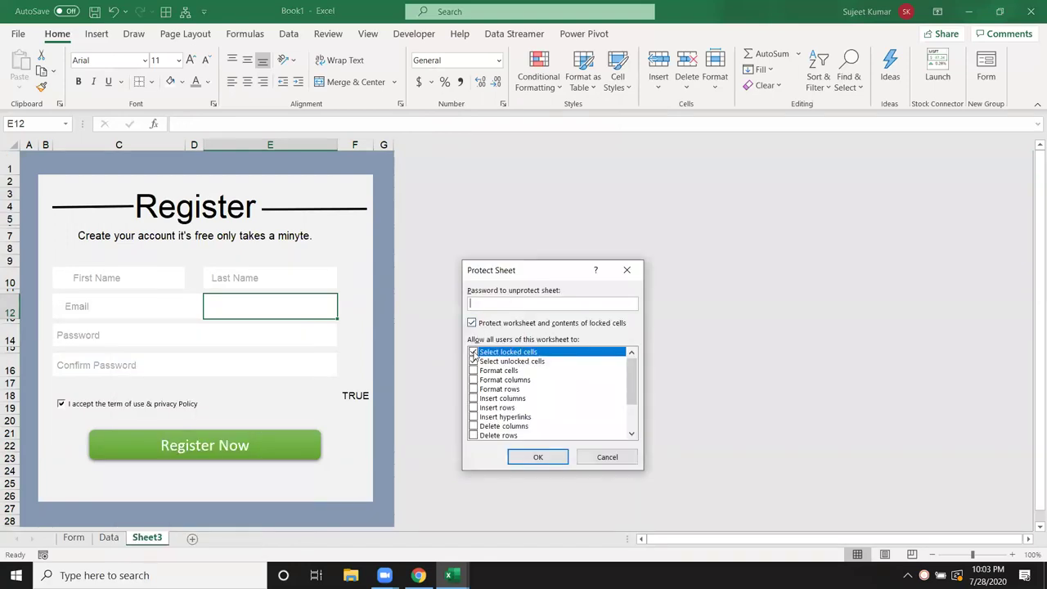
click(473, 352)
drag(631, 379, 630, 431)
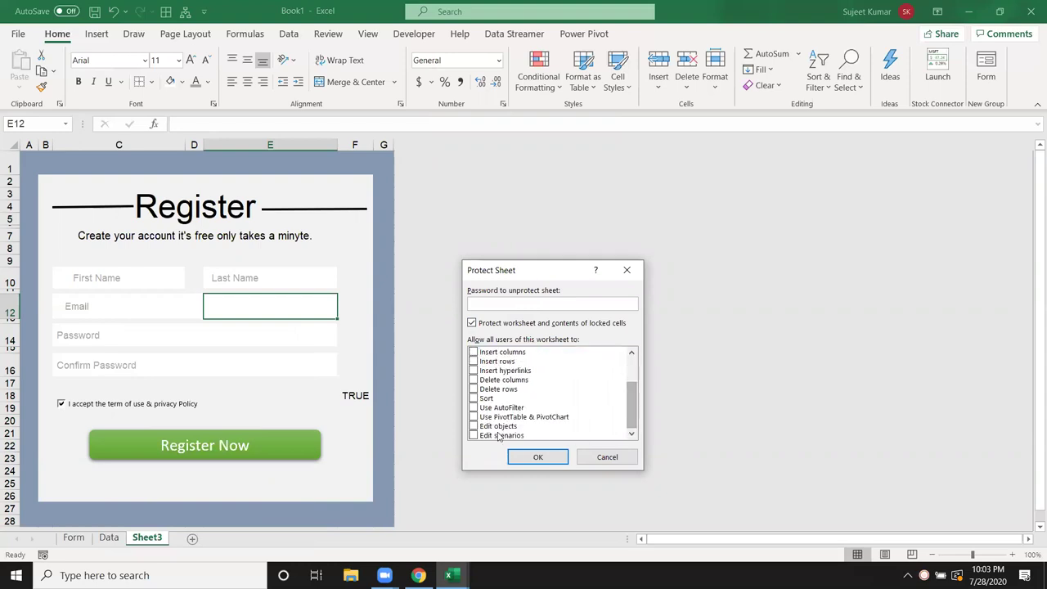
click(473, 426)
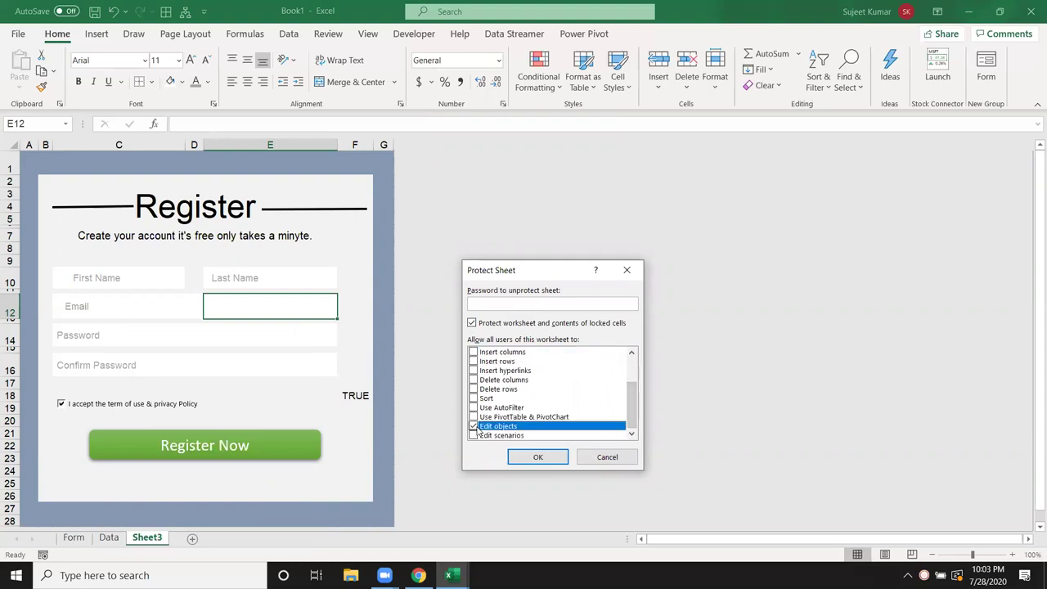
click(526, 458)
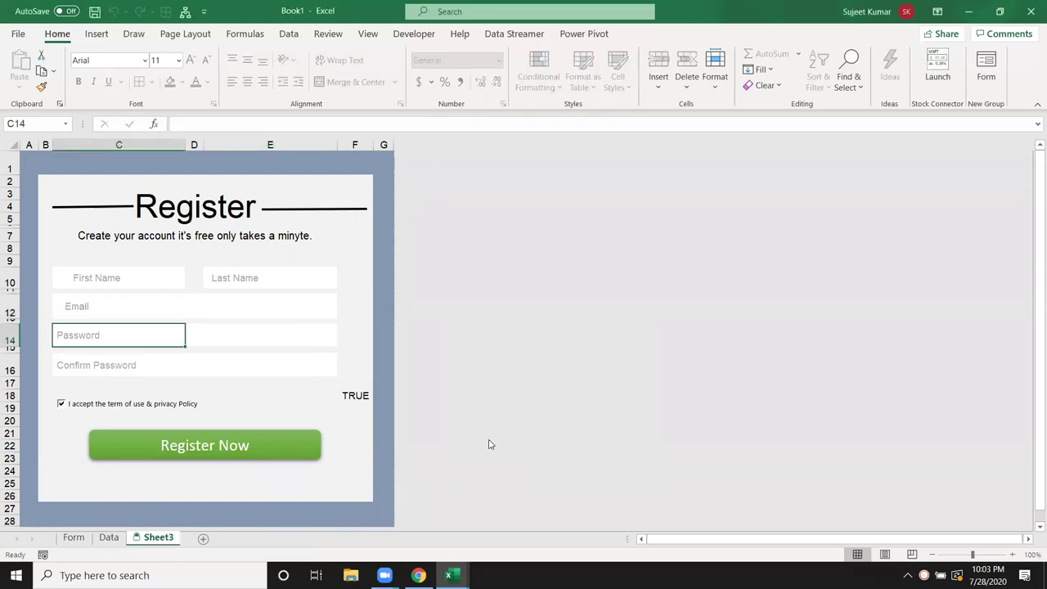
click(114, 271)
key(Return)
key(Return)
key(Return)
key(Return)
key(Return)
key(Return)
key(Return)
key(Return)
key(Return)
key(Return)
key(Return)
key(Return)
key(Return)
key(Return)
key(Return)
key(Return)
key(Return)
key(Return)
key(Return)
key(Return)
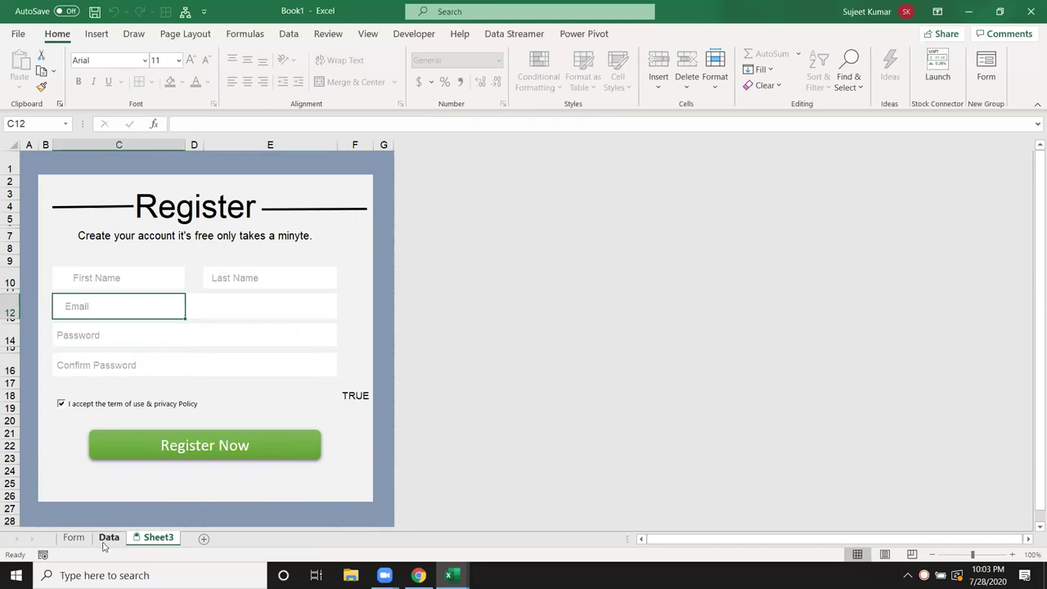
click(74, 537)
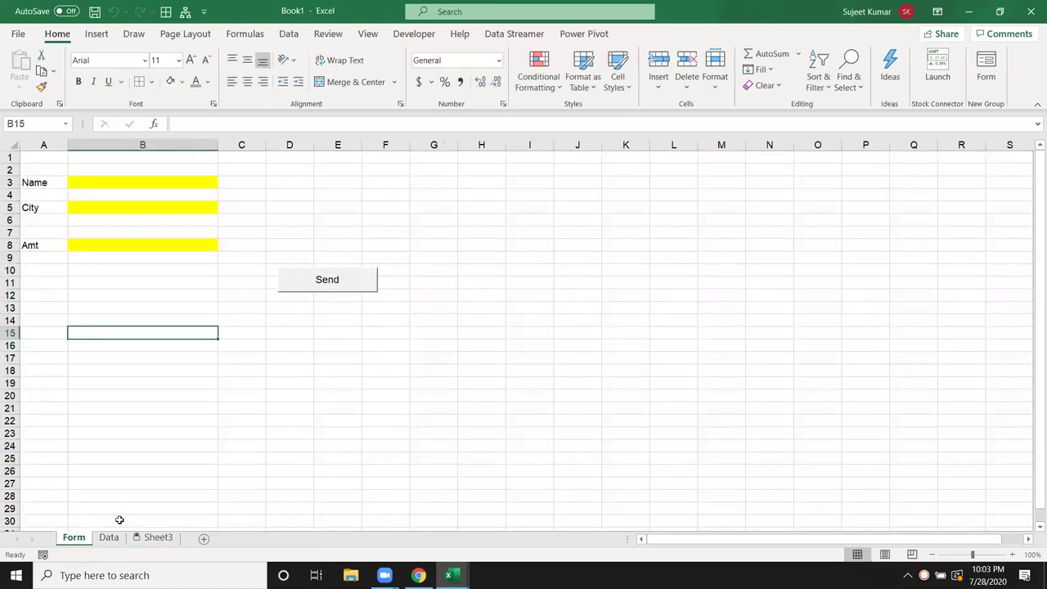
click(112, 539)
click(144, 542)
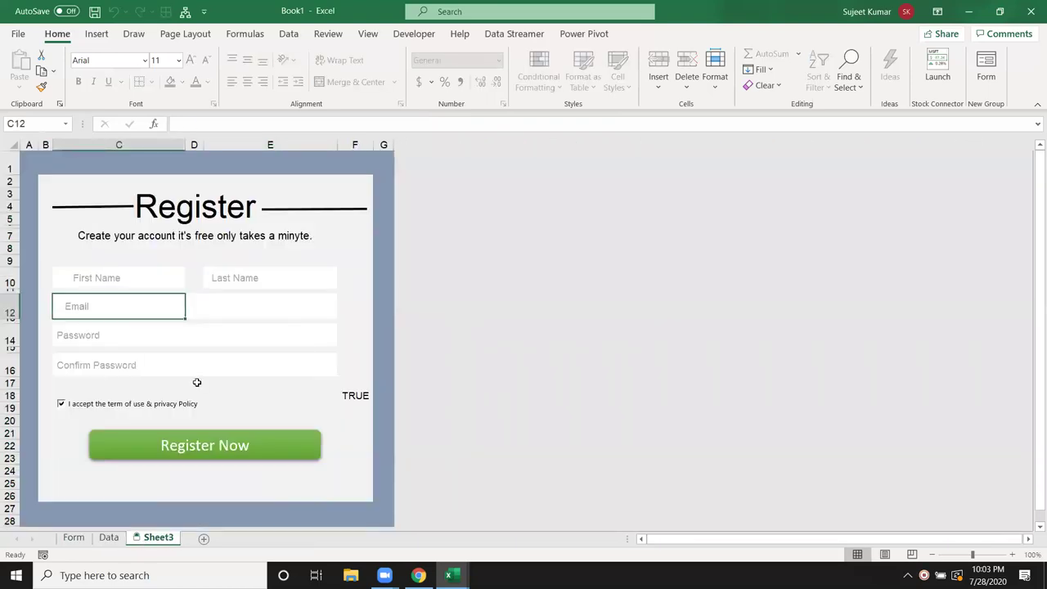
right_click(215, 445)
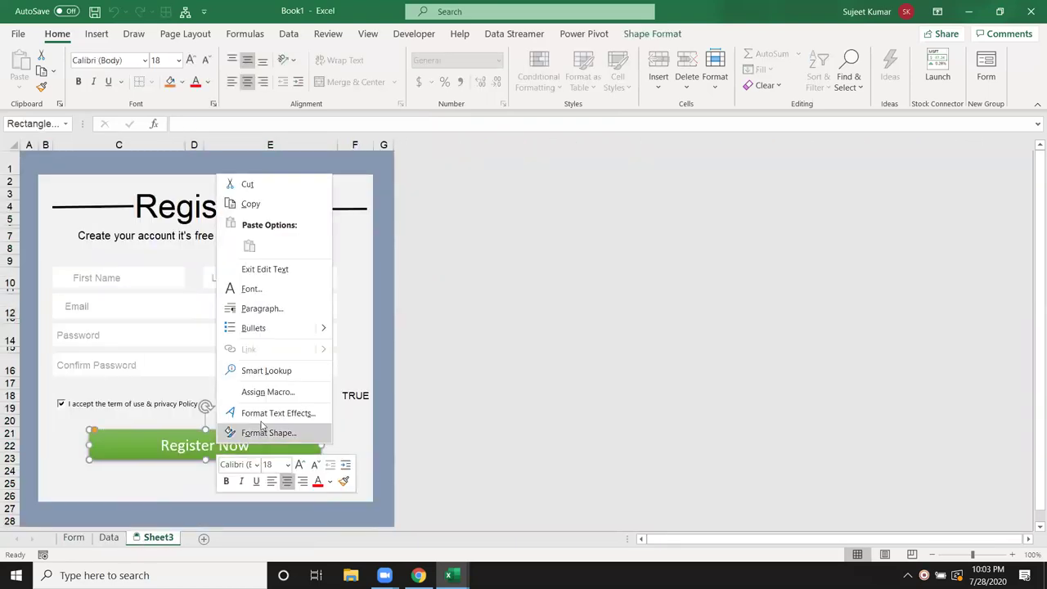
click(276, 398)
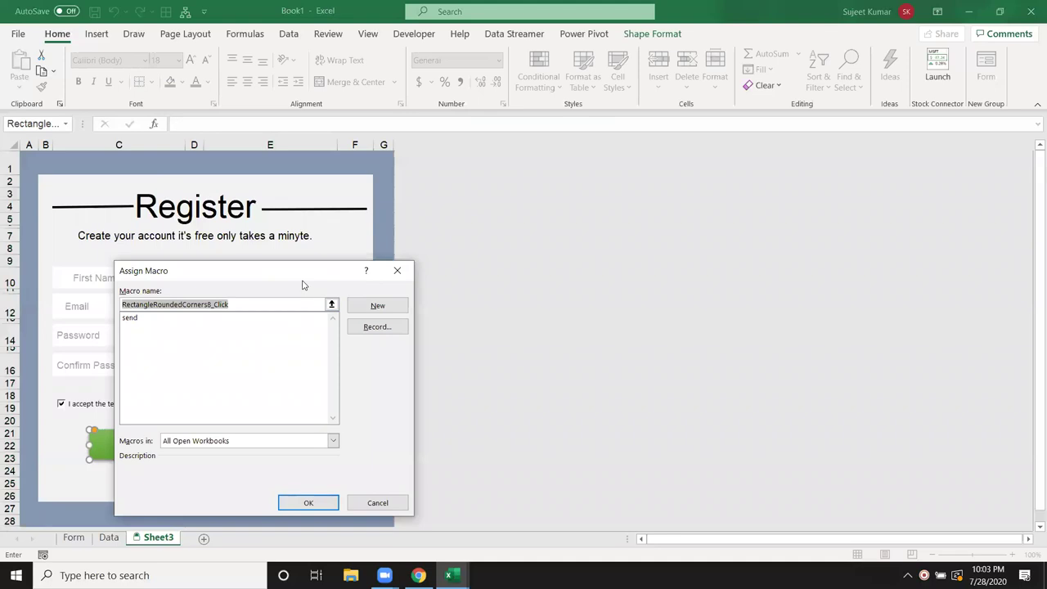
drag(310, 276, 701, 274)
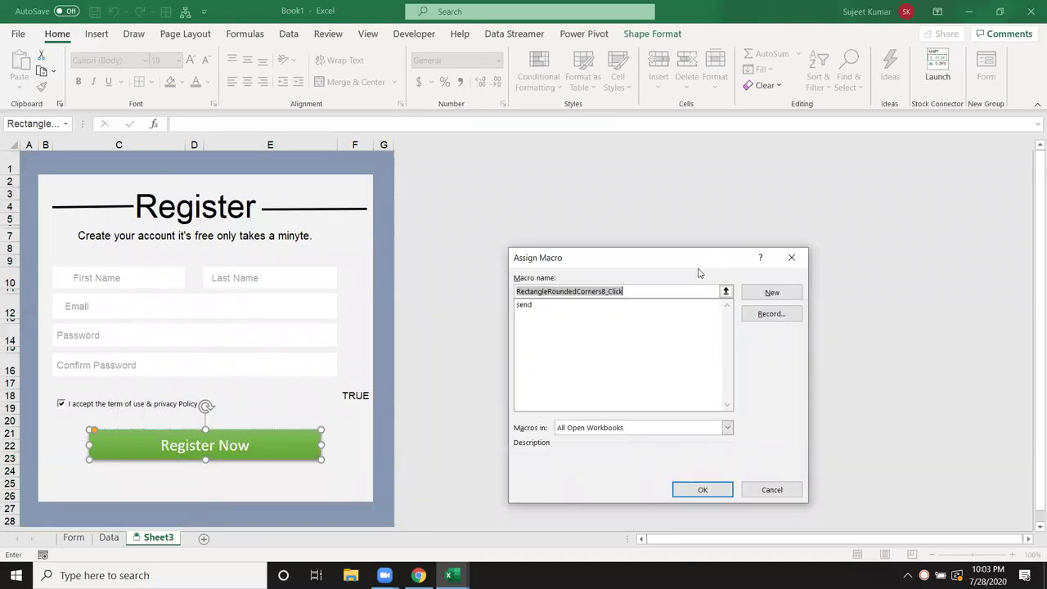
click(791, 257)
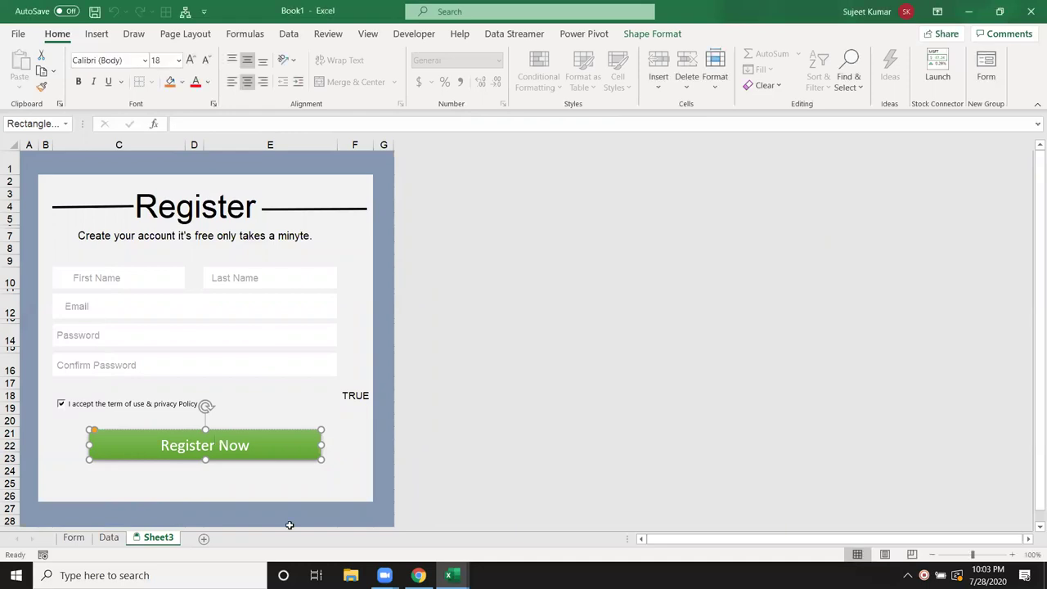
Add a new worksheet and name it NData, since Data was already taken.
click(204, 538)
double_click(209, 537)
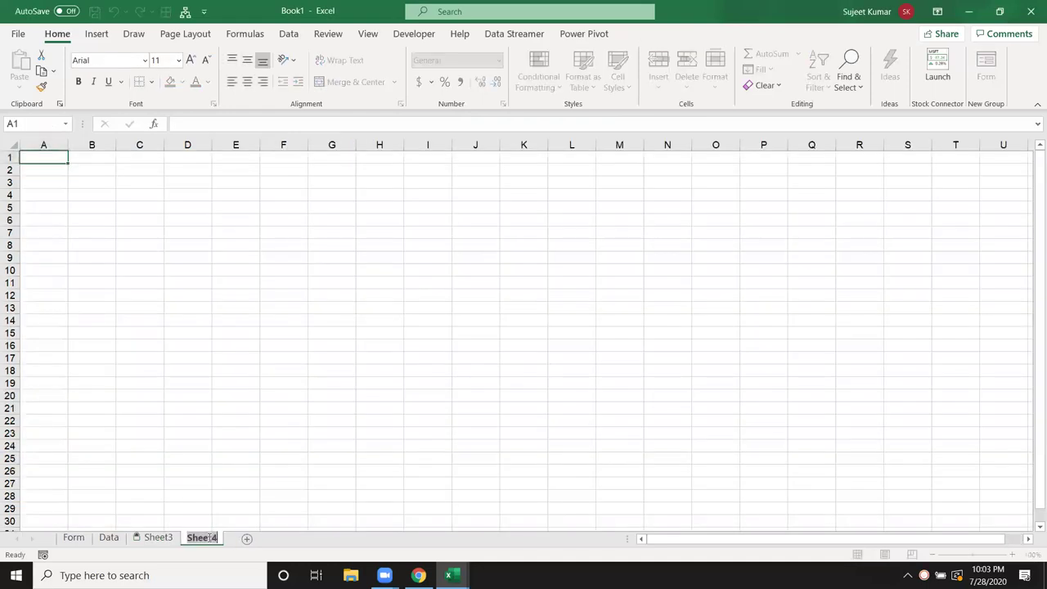
text(Data)
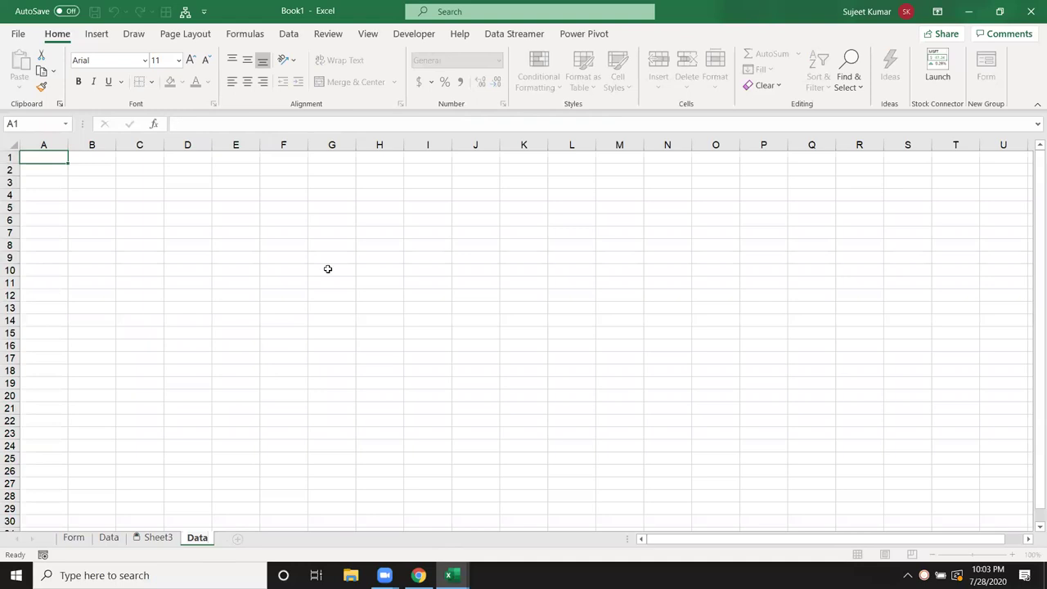
key(Return)
click(529, 326)
key(BackSpace)
text(NData)
click(229, 321)
click(63, 160)
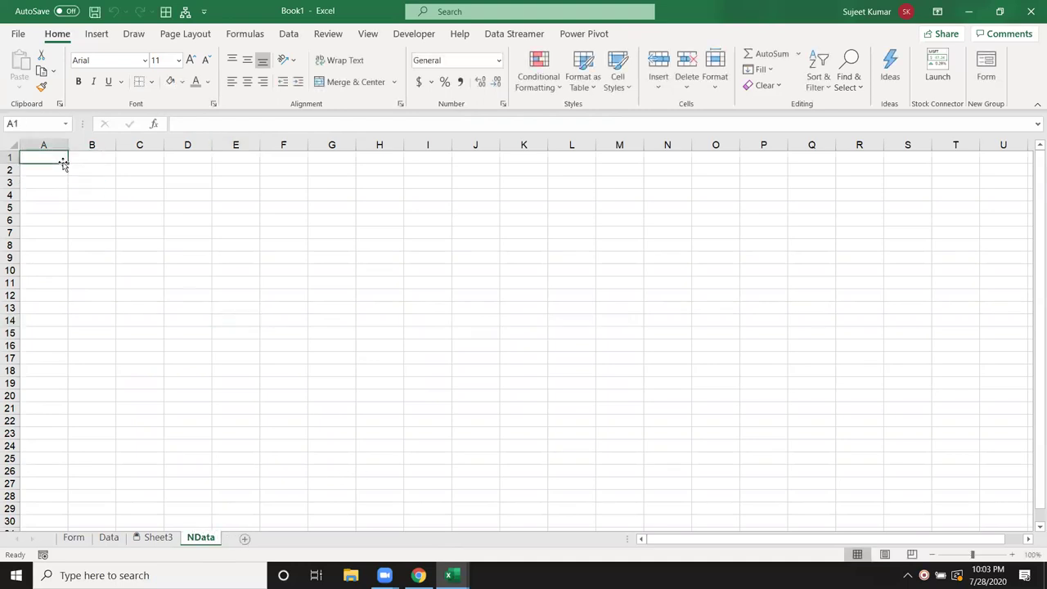
Enter headers ID, Date, Time, Fname and Lname across A1:E1.
text(ID)
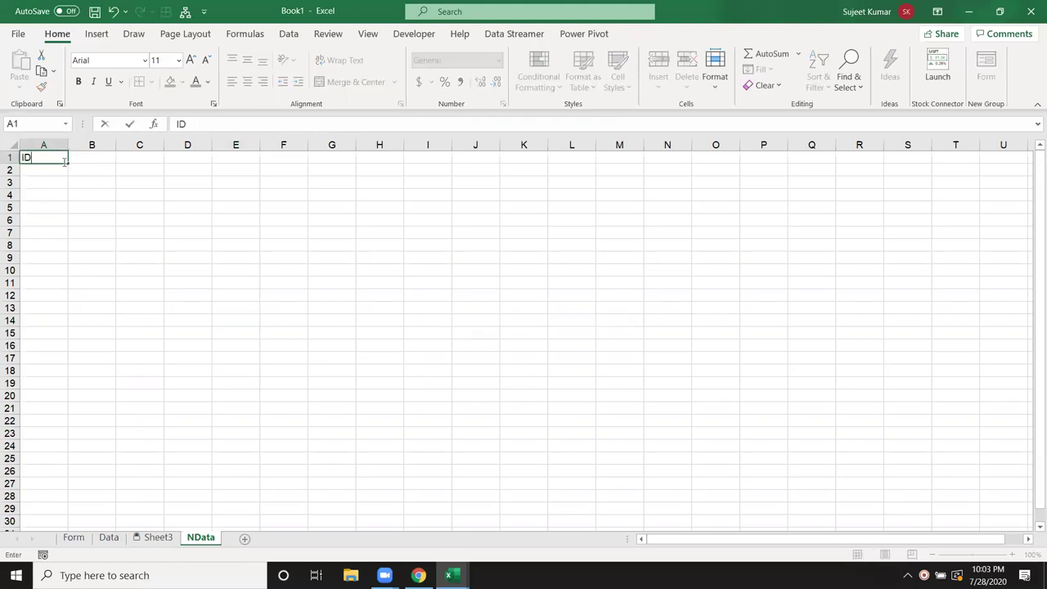
key(Tab)
text(Date)
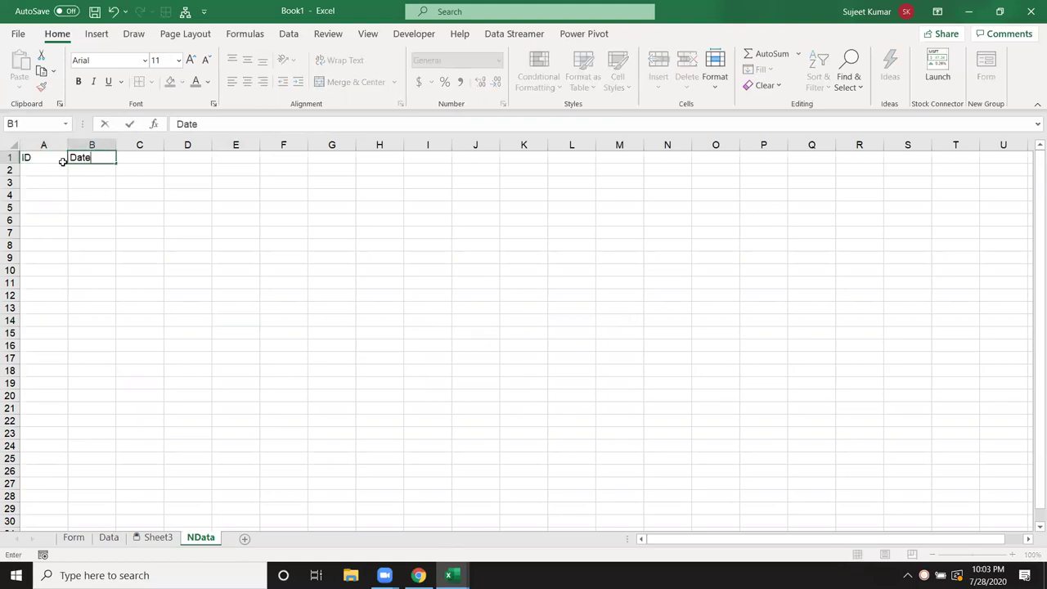
key(Tab)
text(Time)
key(Tab)
text(F)
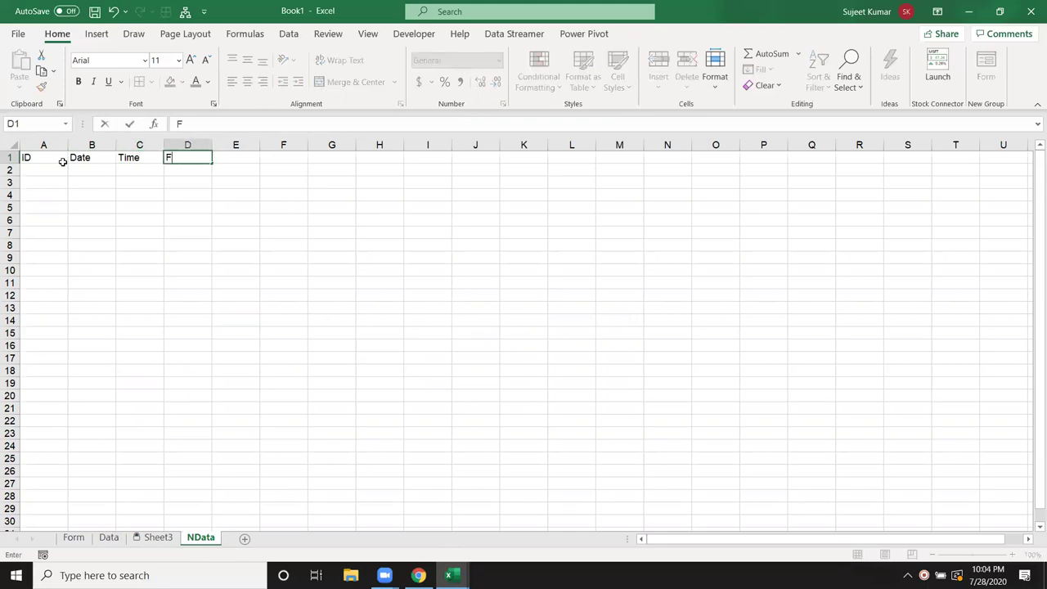
text(name)
key(Tab)
text(Last)
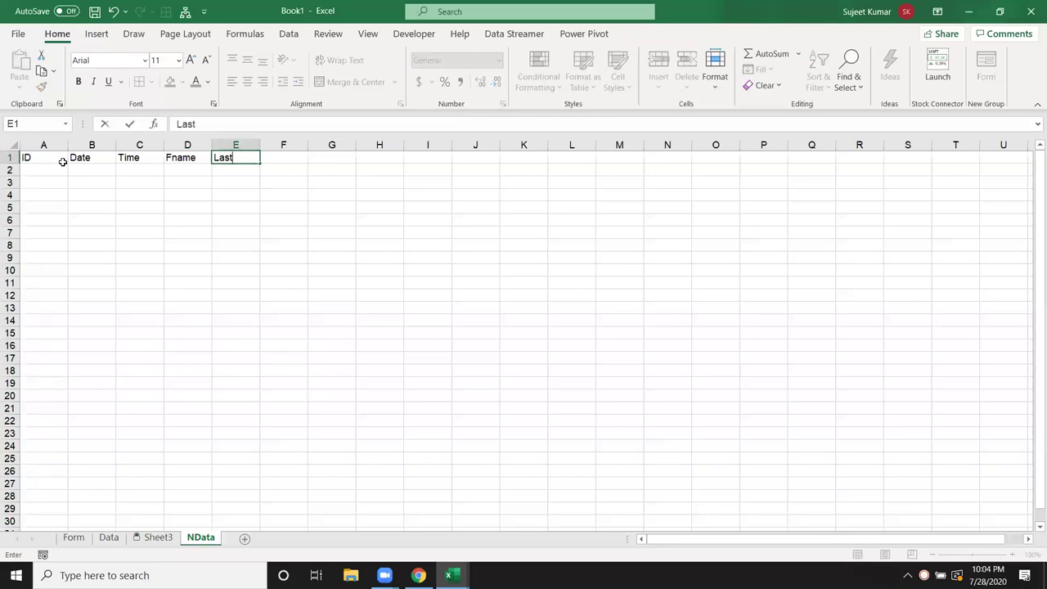
key(BackSpace)
key(BackSpace)
text(name)
key(Tab)
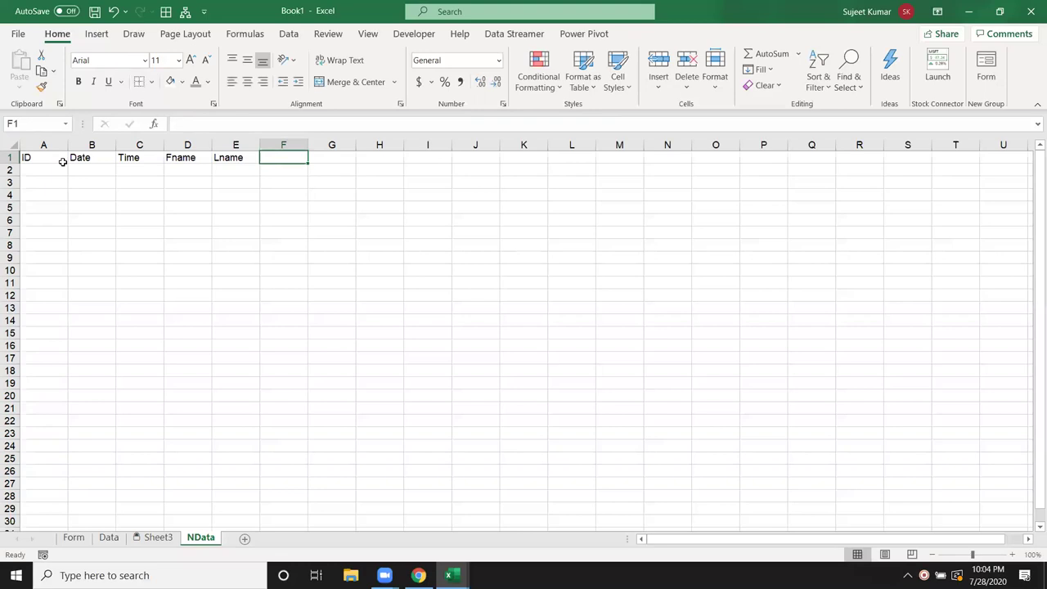
Enter headers Full Name, email, password, Cpassword and T&C across F1:J1.
text(Full )
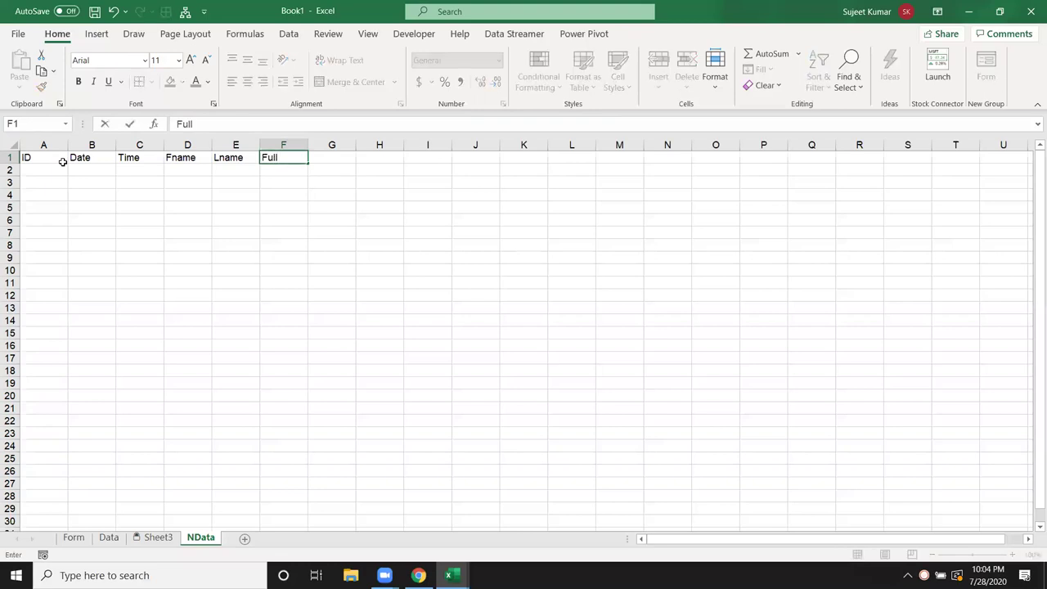
text(Name)
key(Tab)
text(emai)
key(Tab)
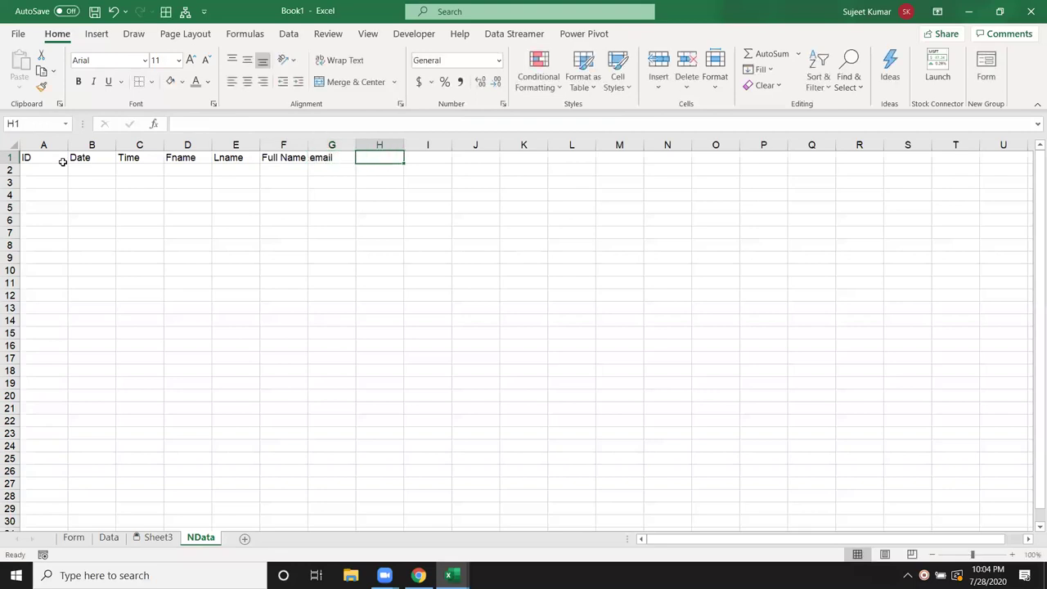
text(password)
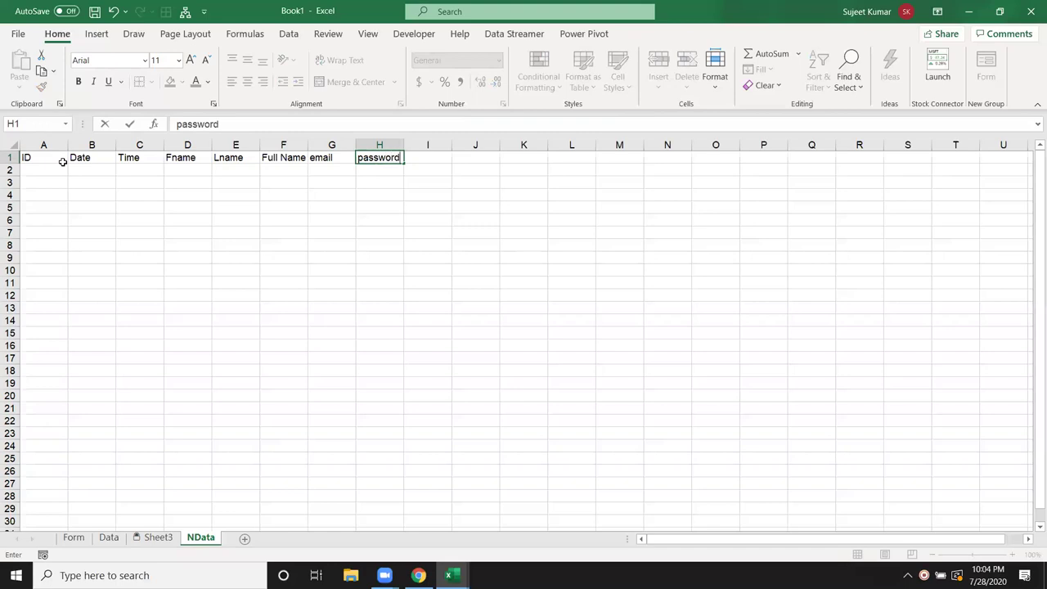
key(Tab)
text(conf)
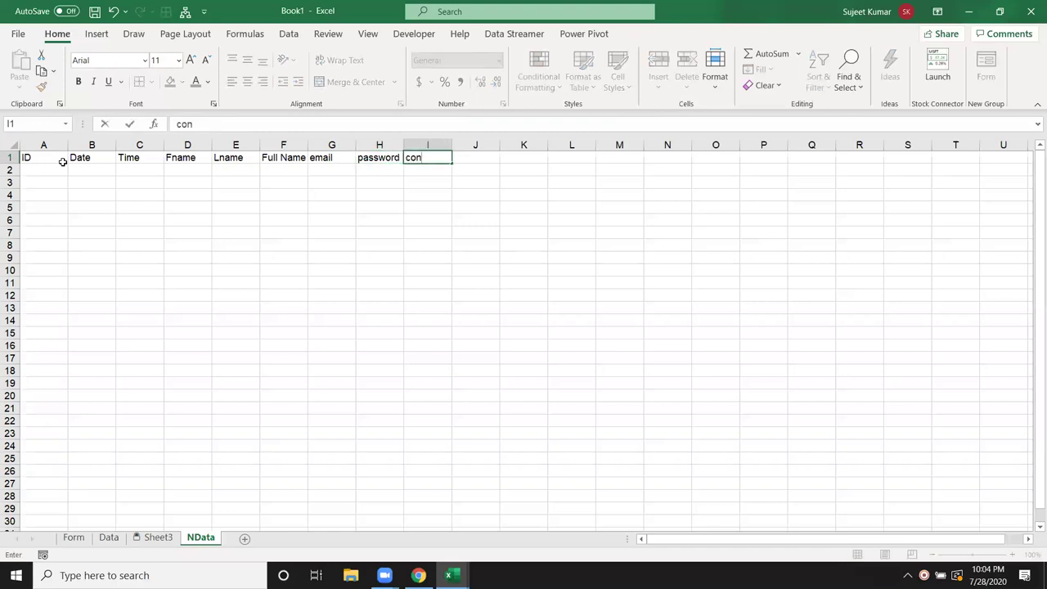
text(orm)
key(BackSpace)
key(BackSpace)
key(BackSpace)
key(BackSpace)
key(BackSpace)
key(BackSpace)
key(BackSpace)
text(Pas)
text(word)
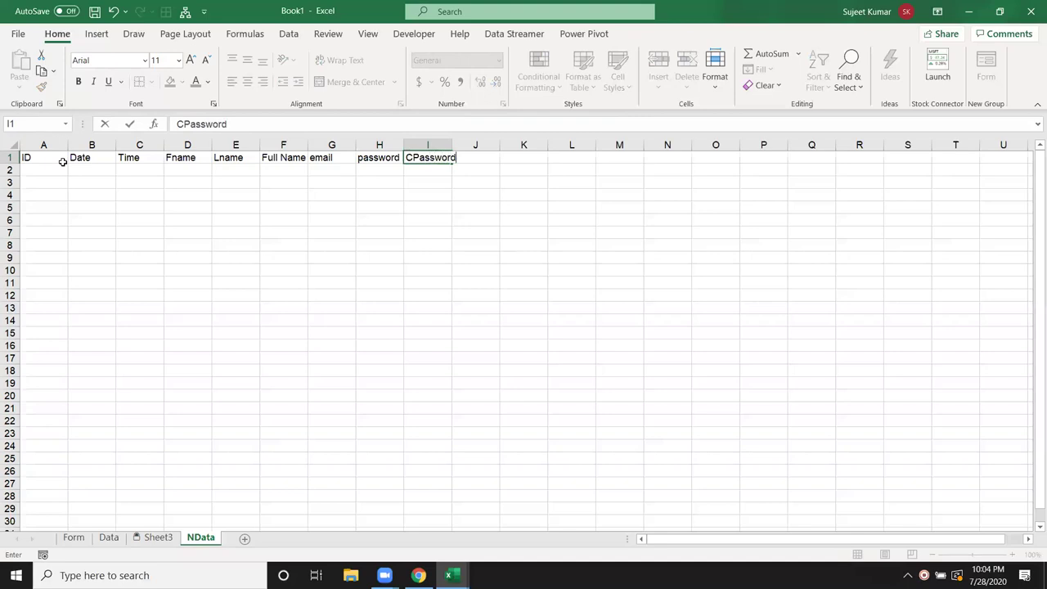
key(Tab)
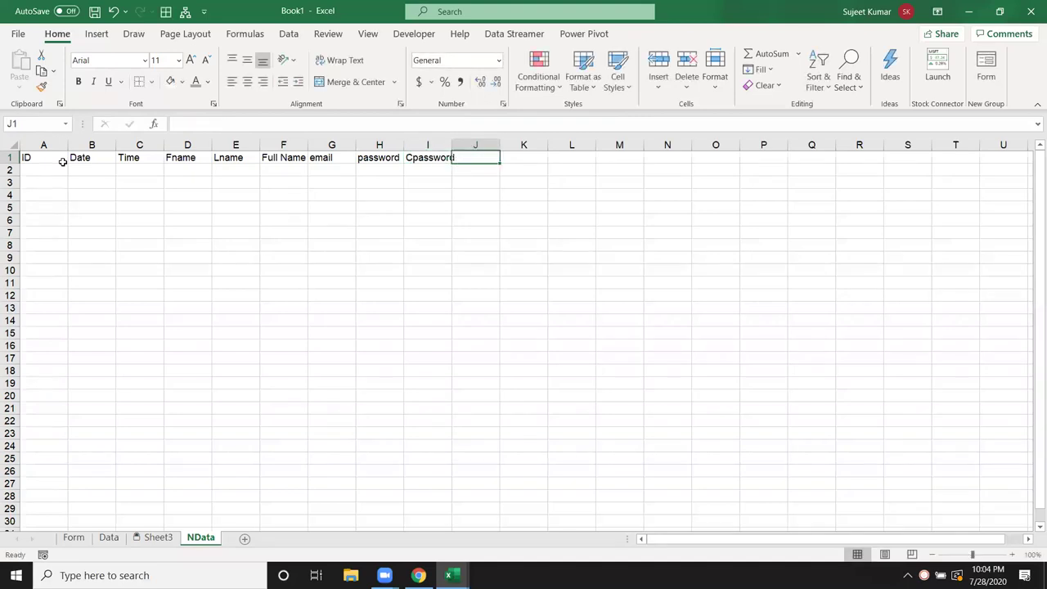
text(T)
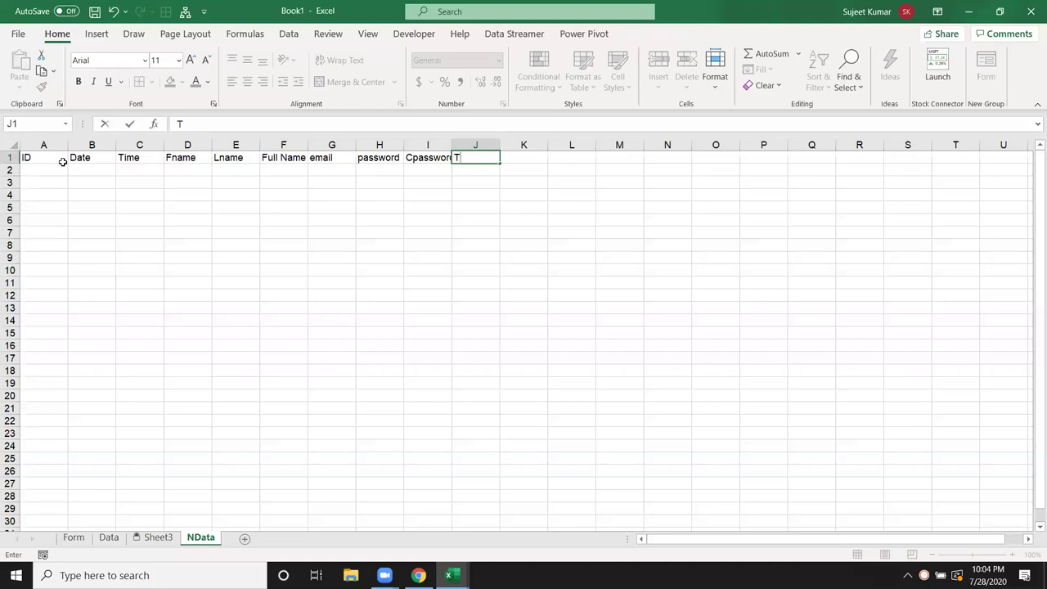
text(&C)
key(Return)
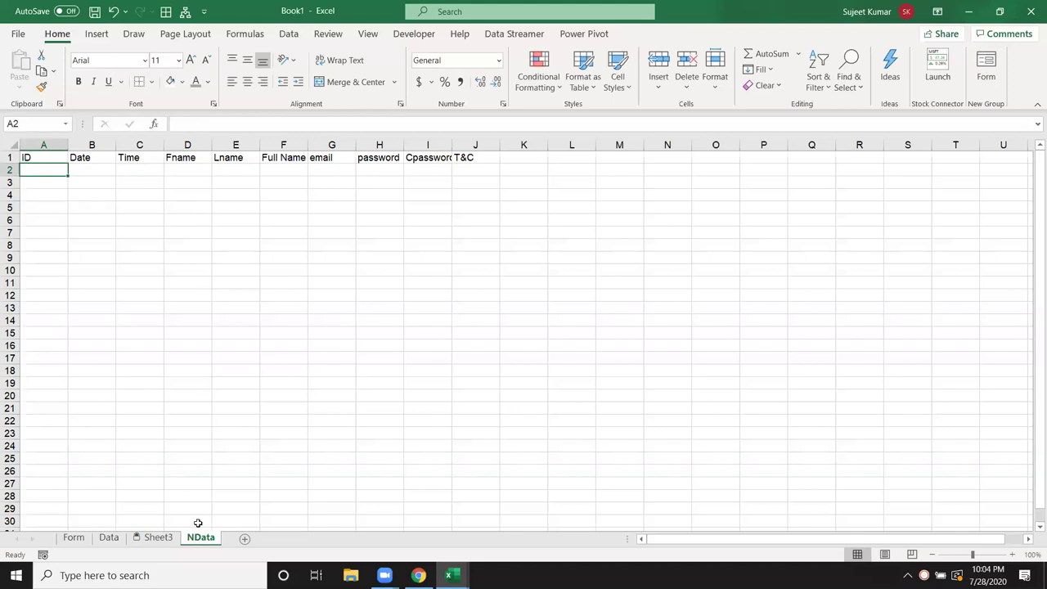
Return to Sheet3, undo a test entry in the Password field, and unprotect the sheet.
click(163, 539)
click(82, 340)
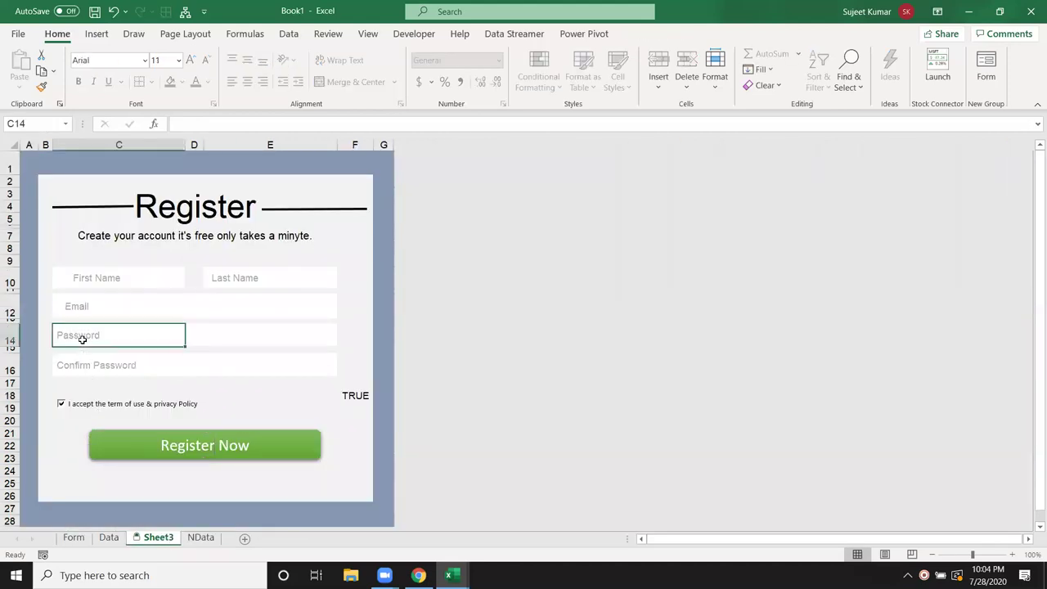
text(sdsad)
click(91, 367)
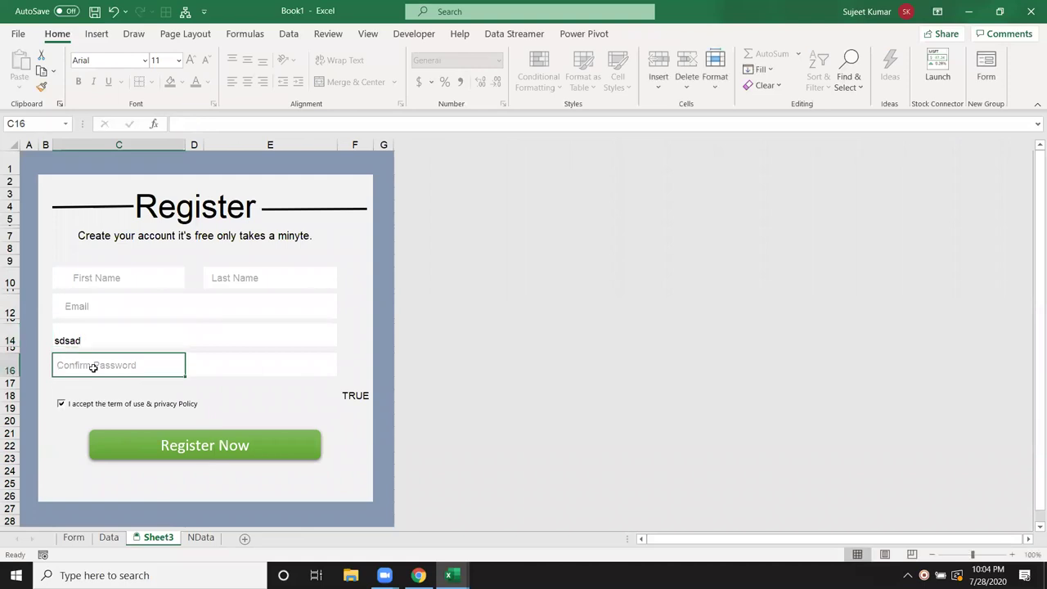
key(ctrl+z)
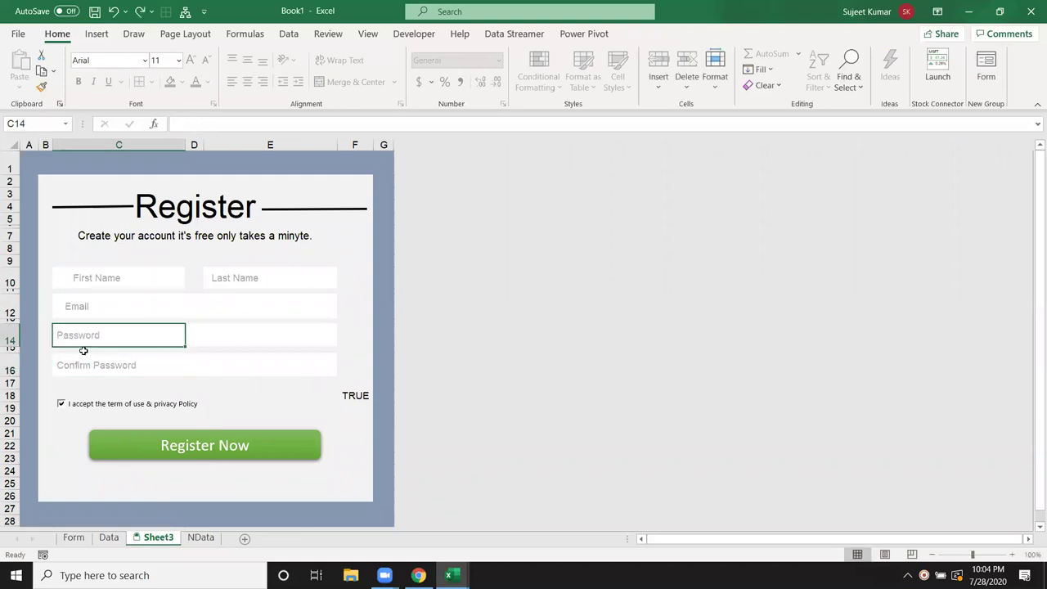
right_click(156, 532)
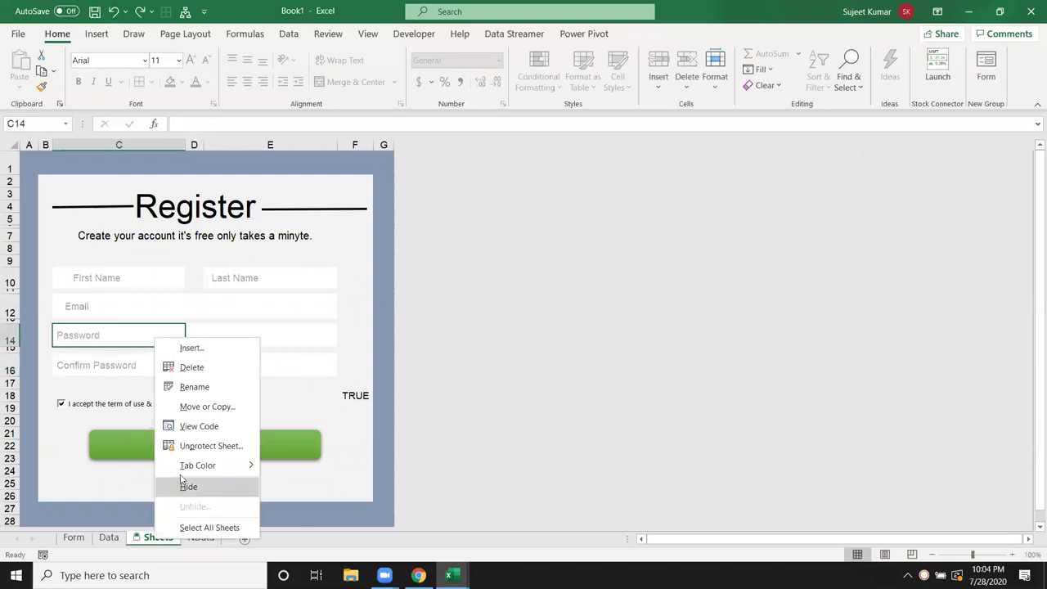
click(211, 446)
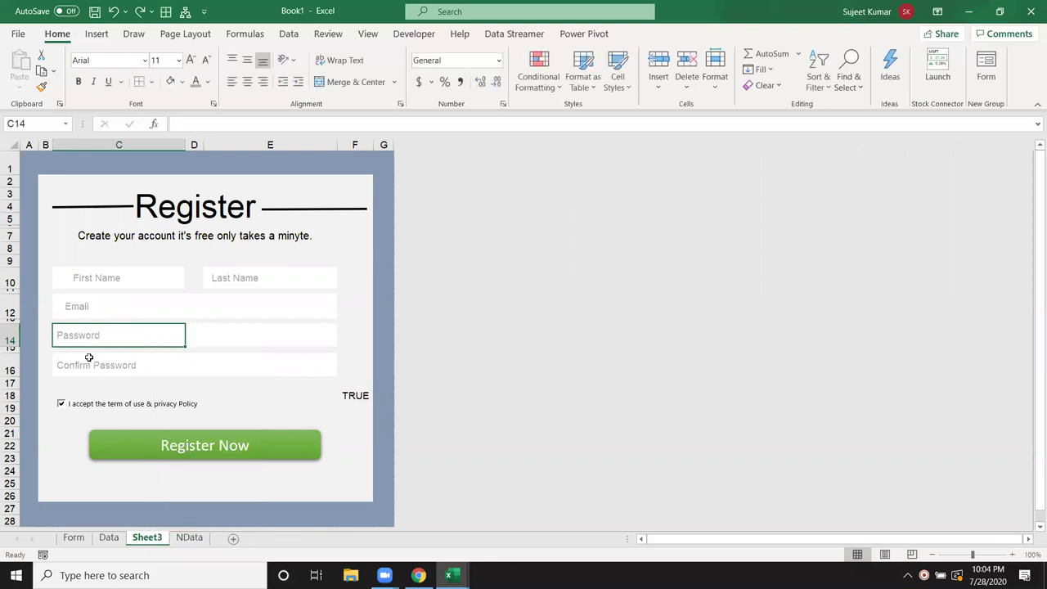
Give the Confirm Password cell C16 the custom number format *.
click(85, 364)
right_click(85, 364)
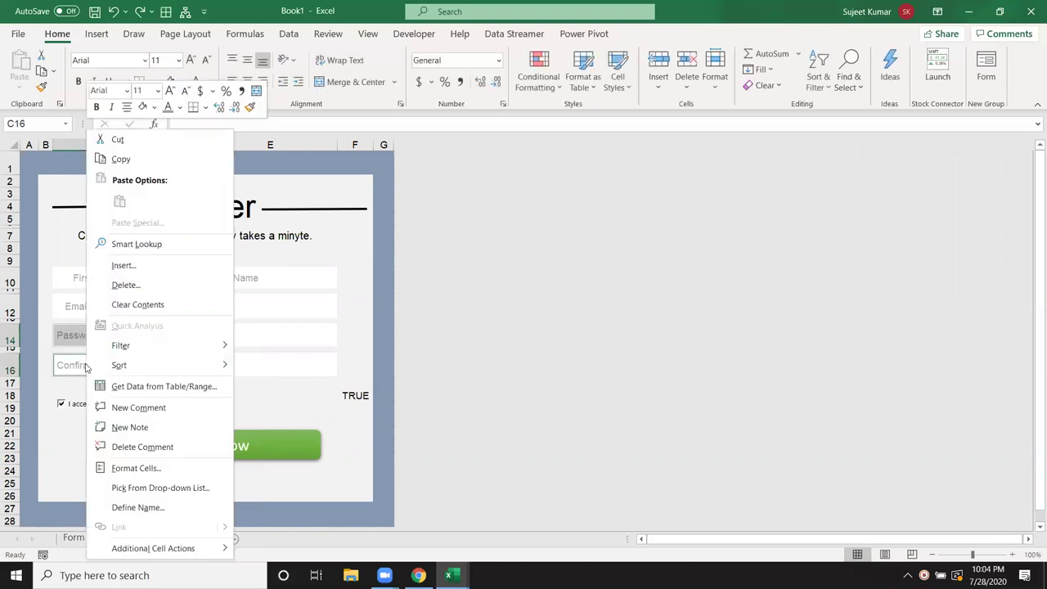
click(130, 467)
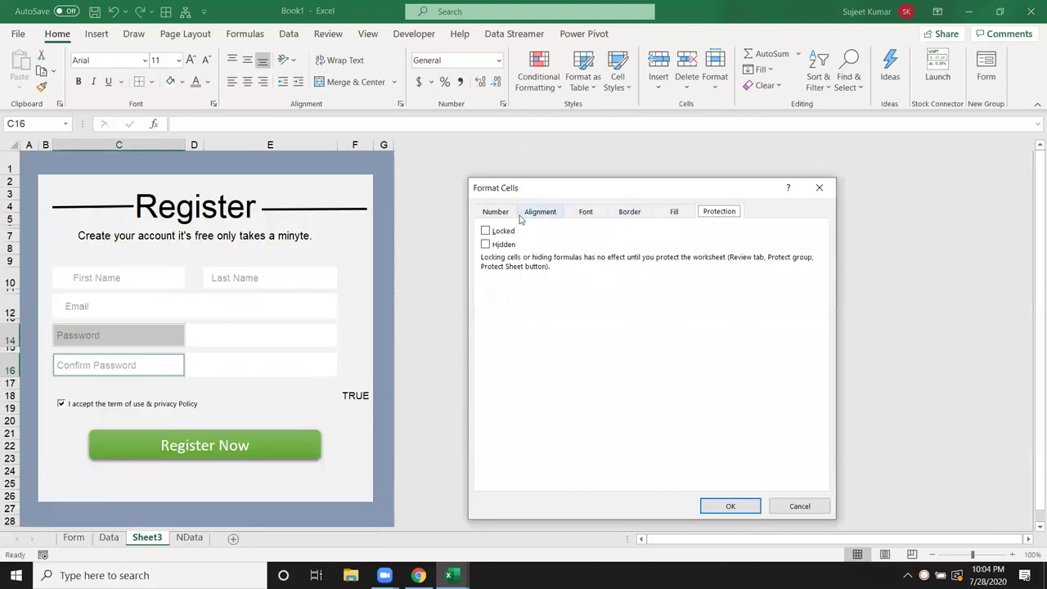
click(495, 213)
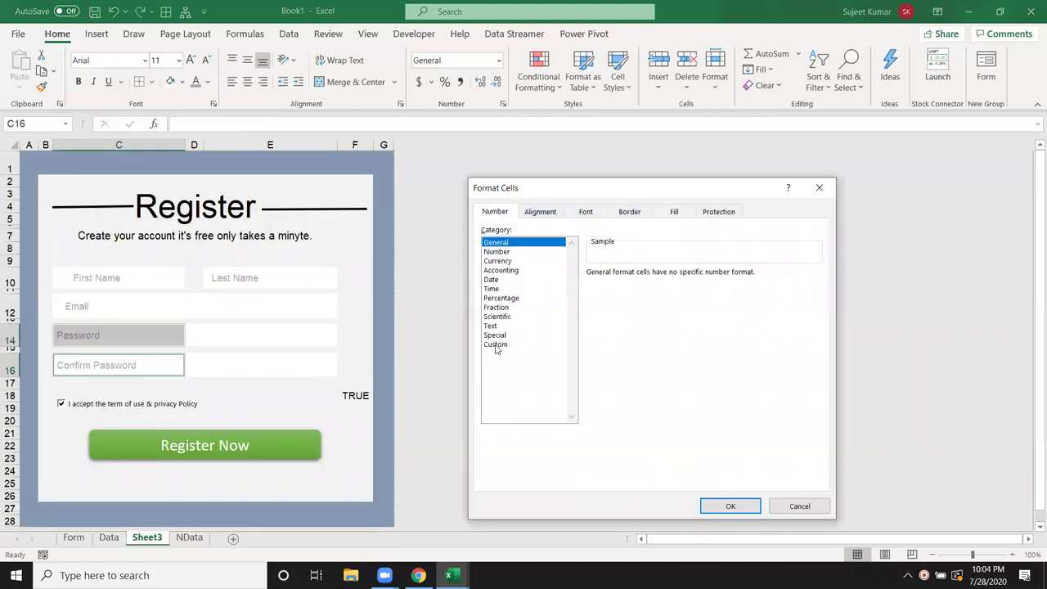
click(496, 344)
double_click(630, 284)
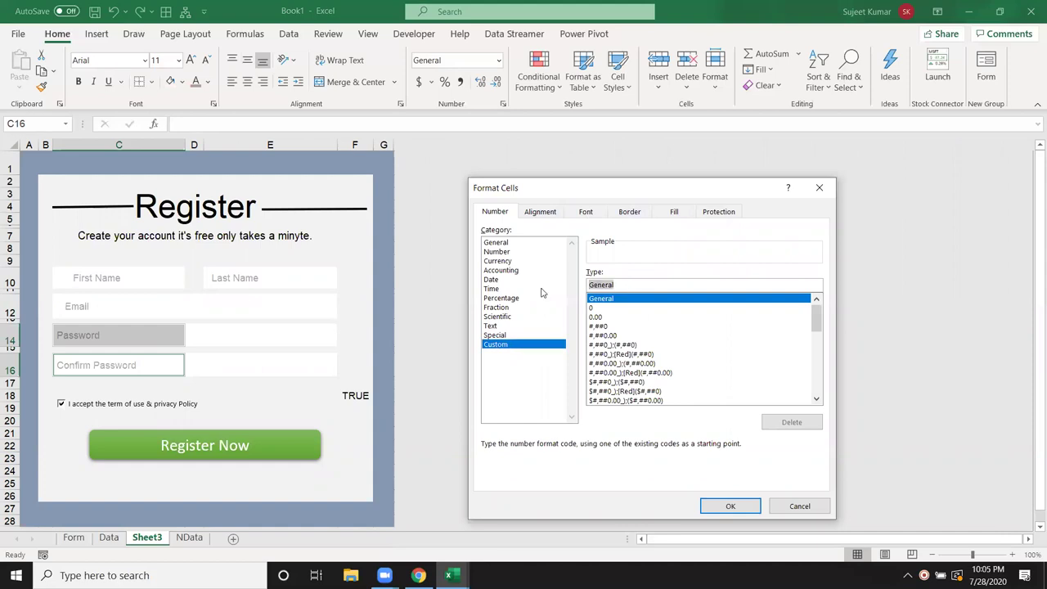
text(*)
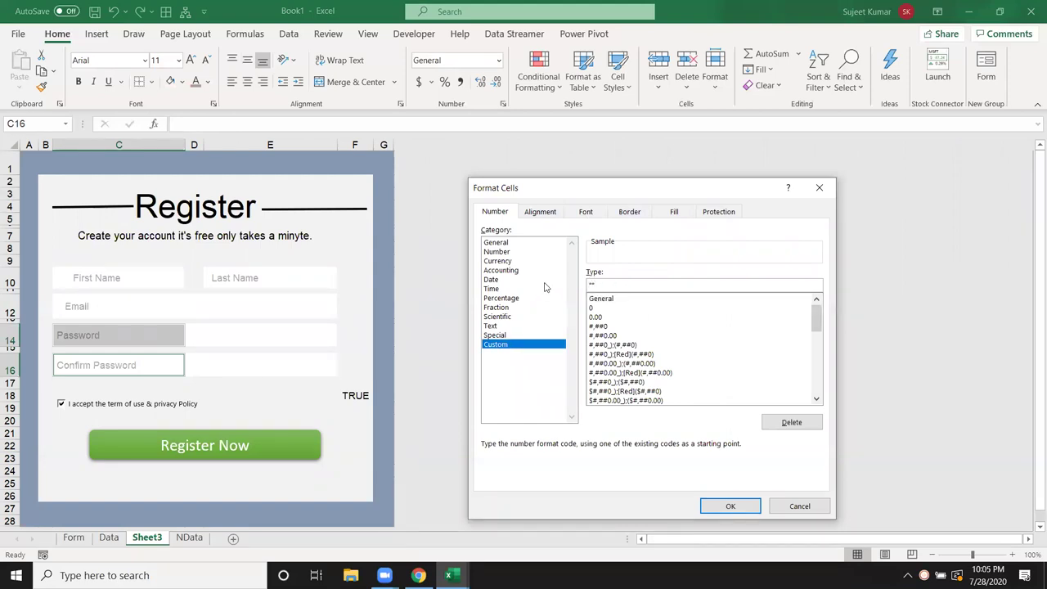
click(744, 508)
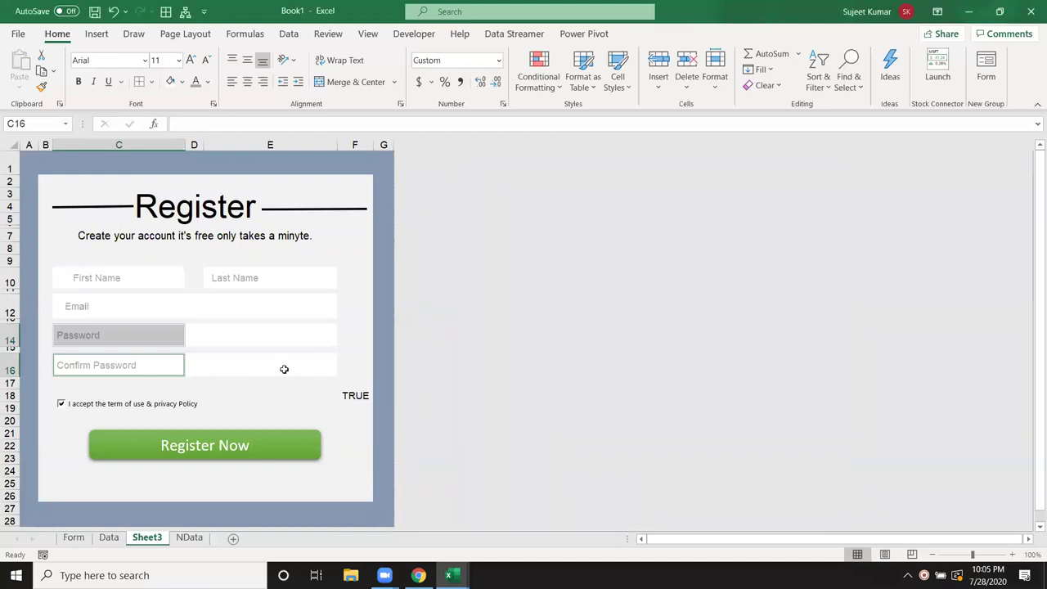
Enter short test passwords in the Password cell C14 and Confirm Password cell C16.
click(283, 368)
click(131, 343)
text(asdasd)
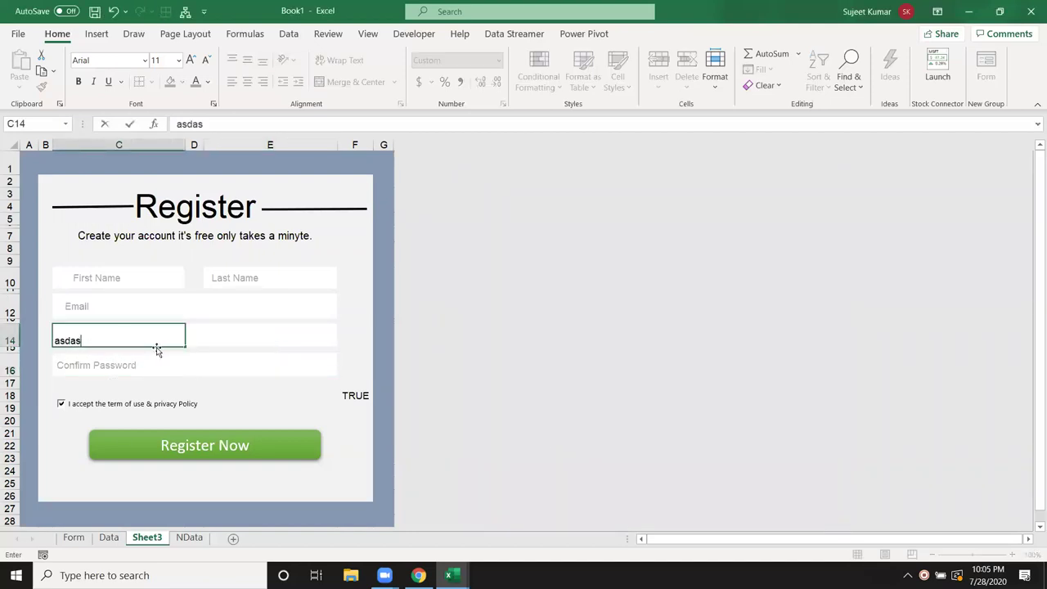
click(157, 350)
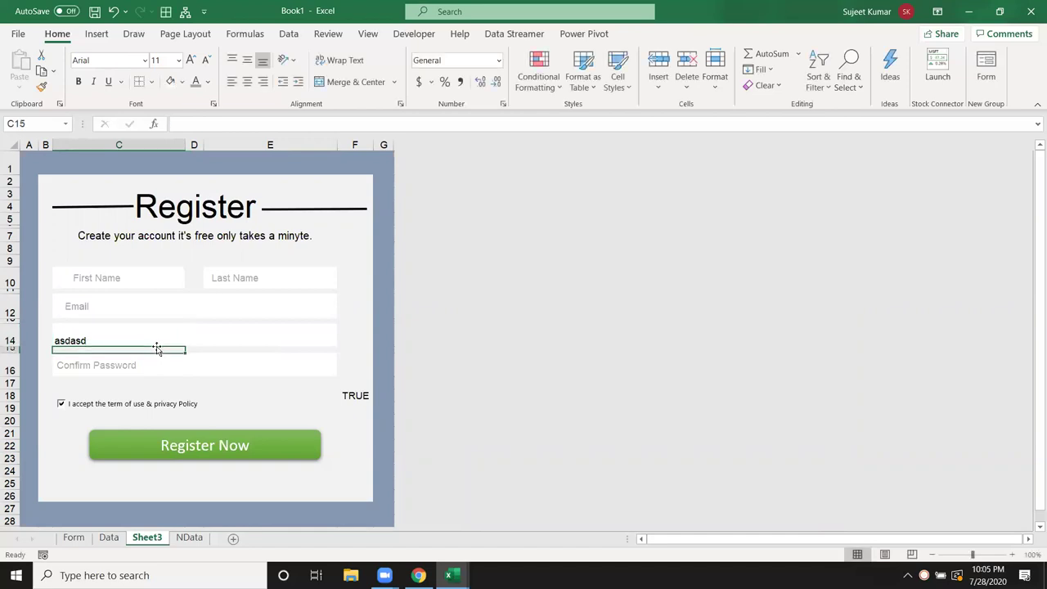
click(127, 335)
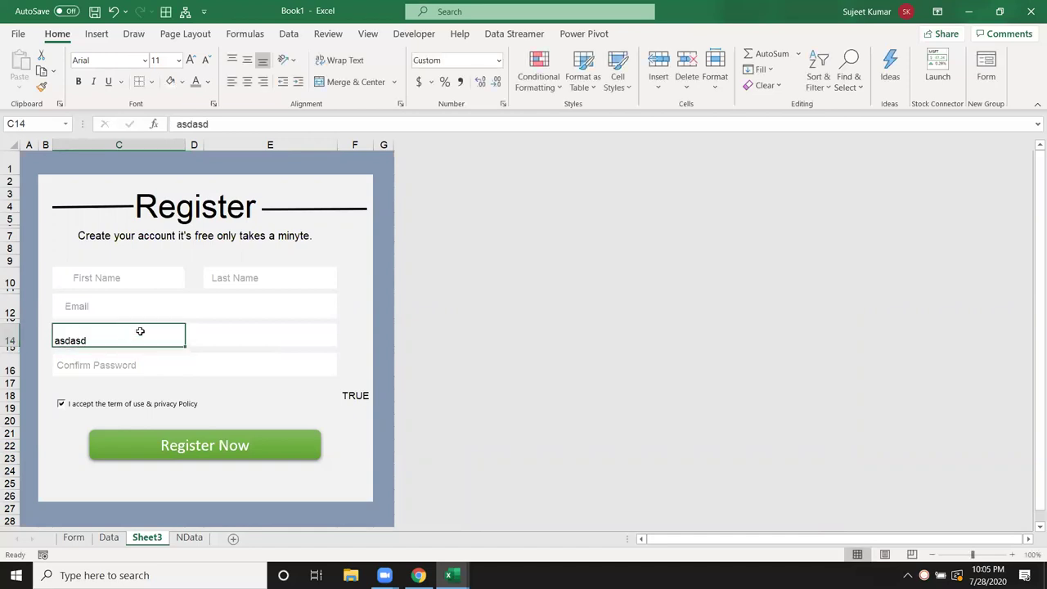
click(117, 367)
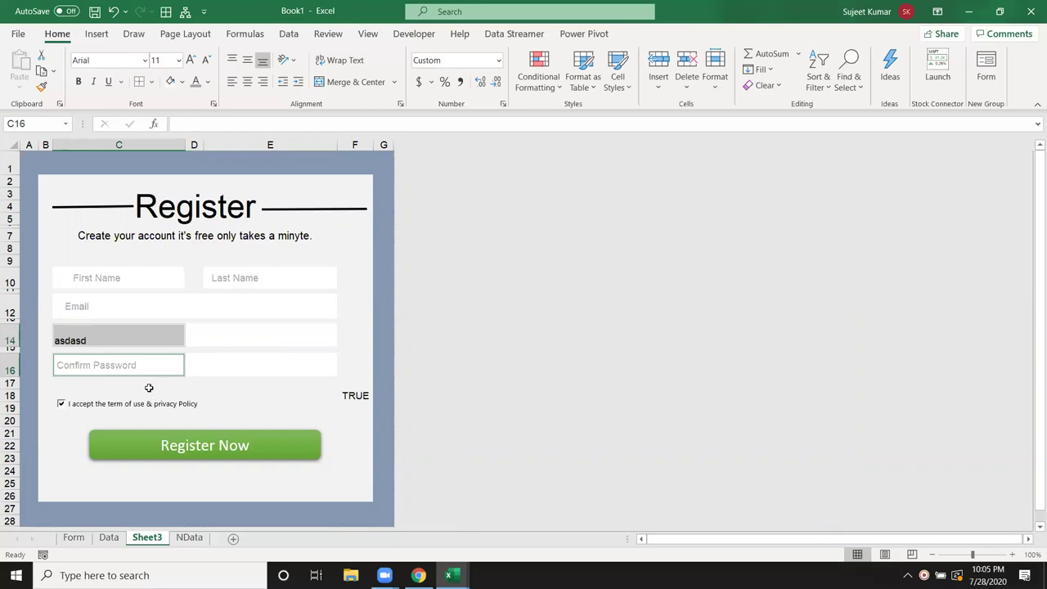
click(87, 341)
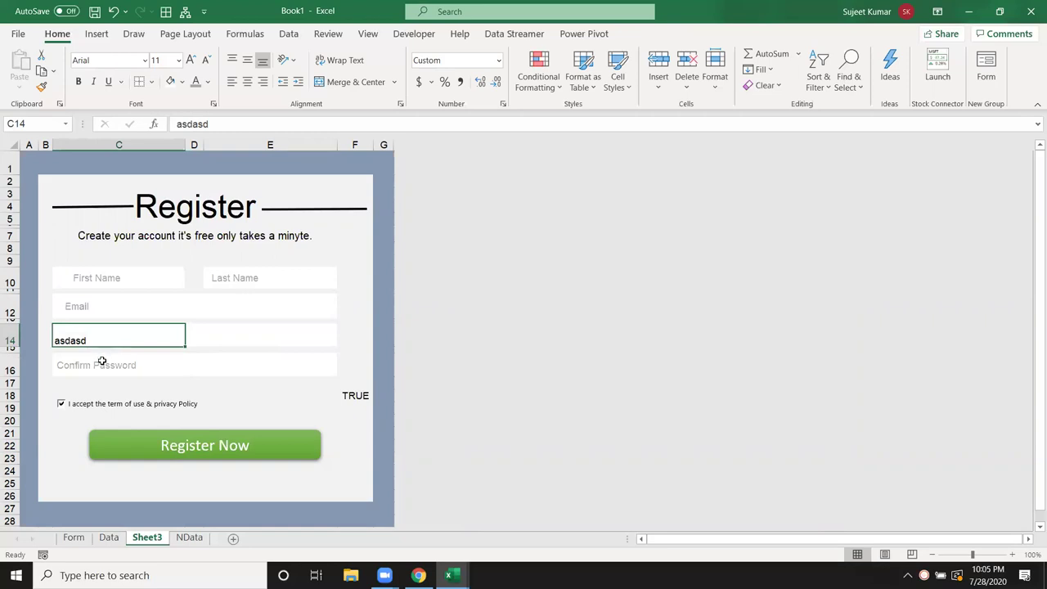
click(105, 364)
text(asd)
key(Return)
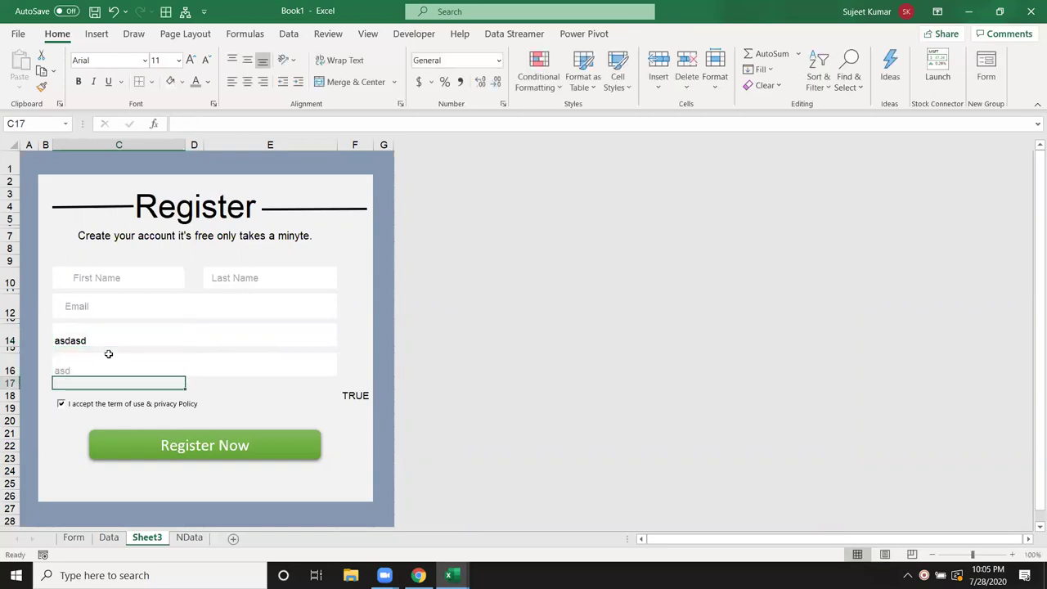
click(106, 338)
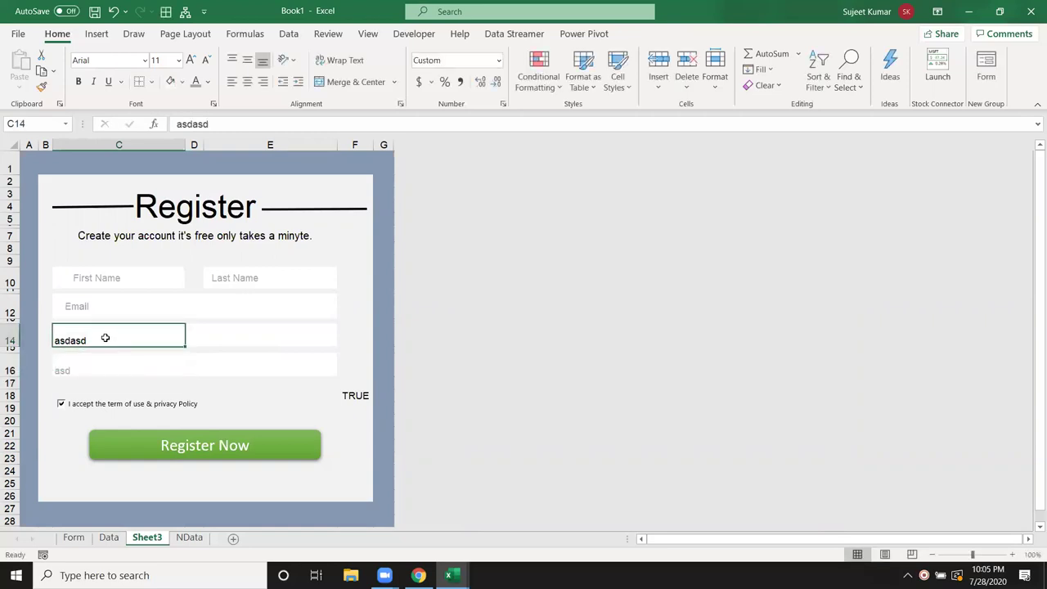
Try an invalid custom format on C14, cancel it, and retype a longer test password.
right_click(106, 337)
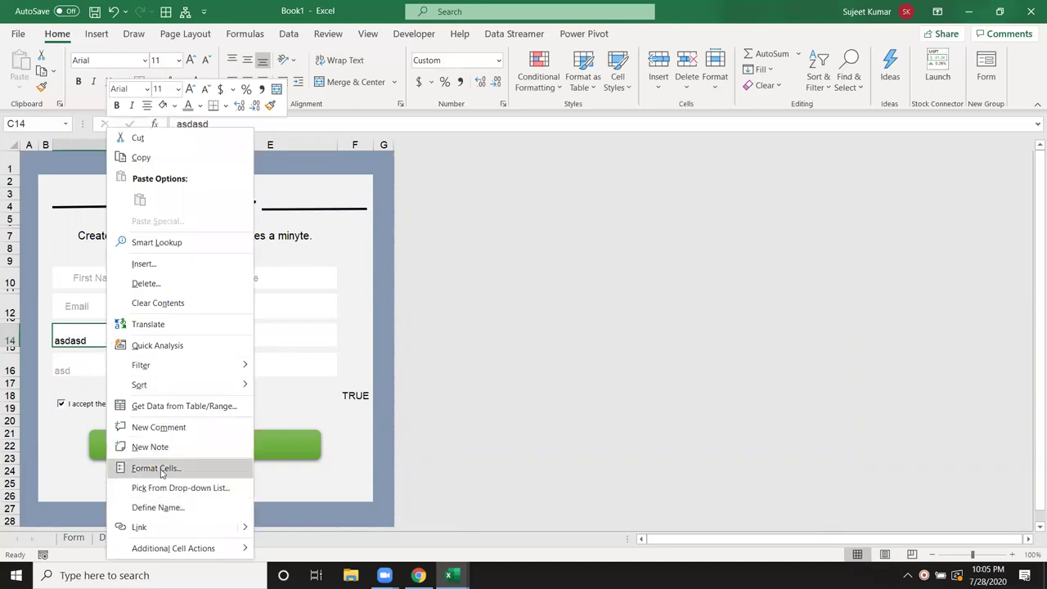
click(156, 468)
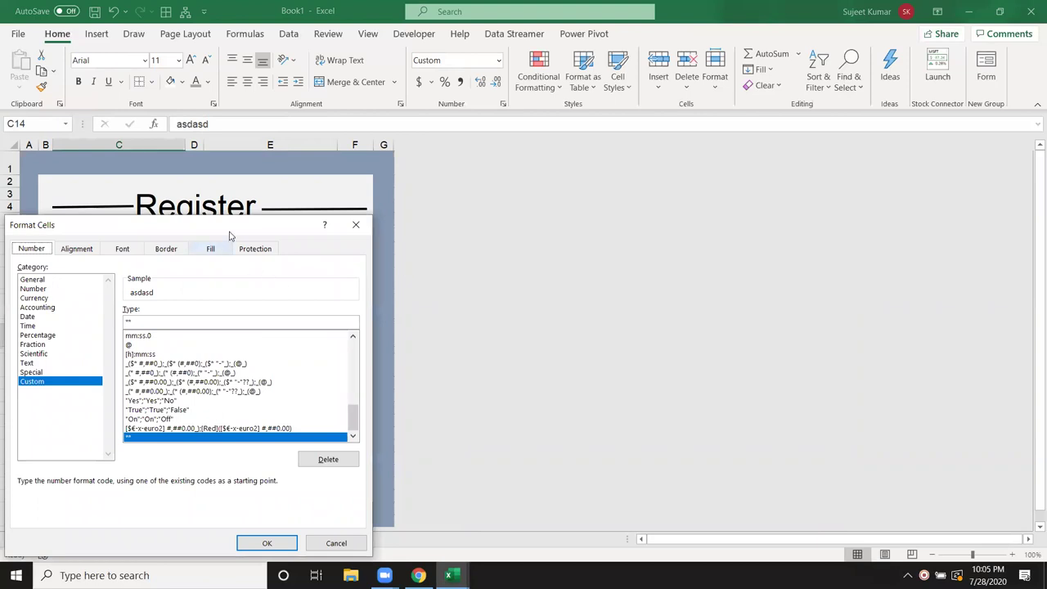
drag(624, 204, 623, 166)
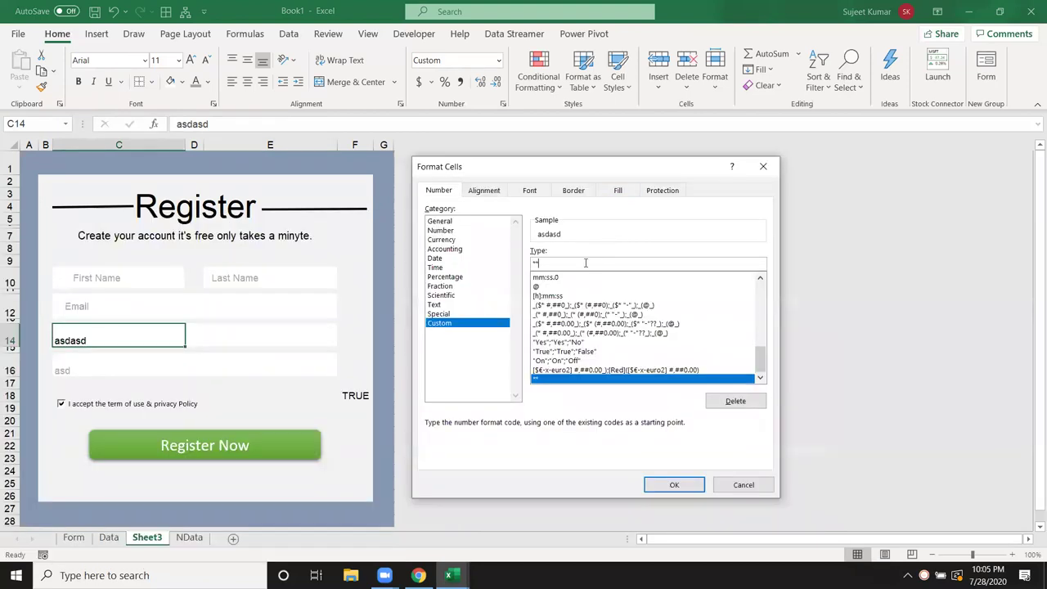
click(585, 263)
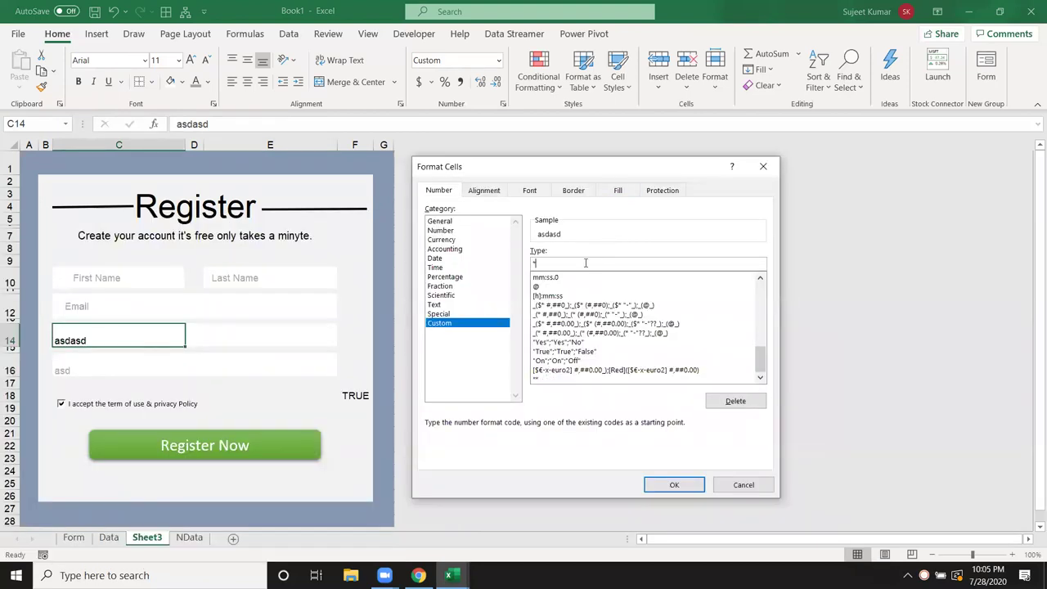
click(662, 484)
click(503, 339)
key(Escape)
text(asdasdas)
key(Return)
key(Up)
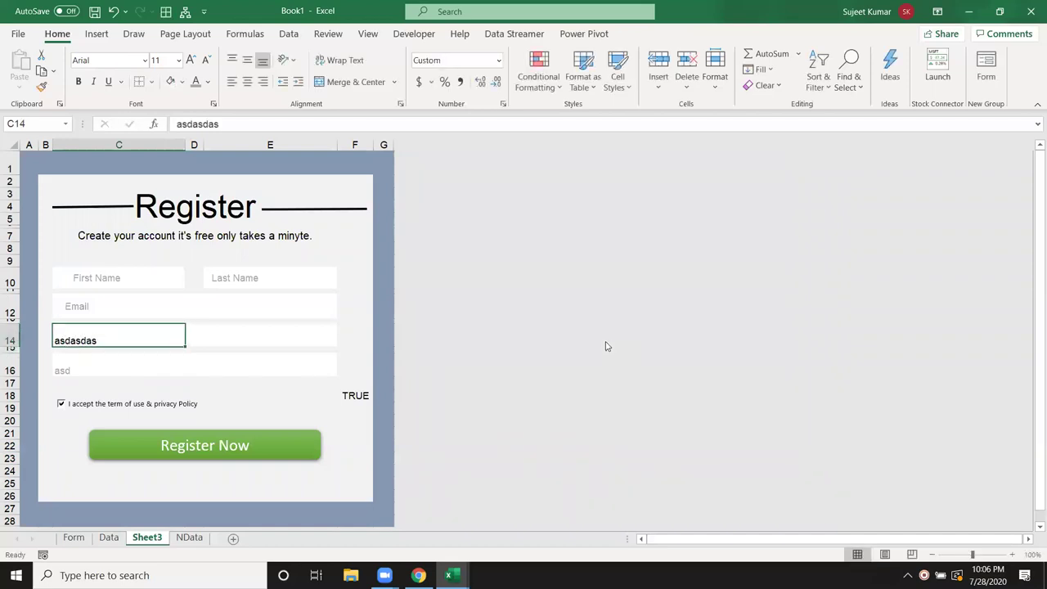
click(162, 366)
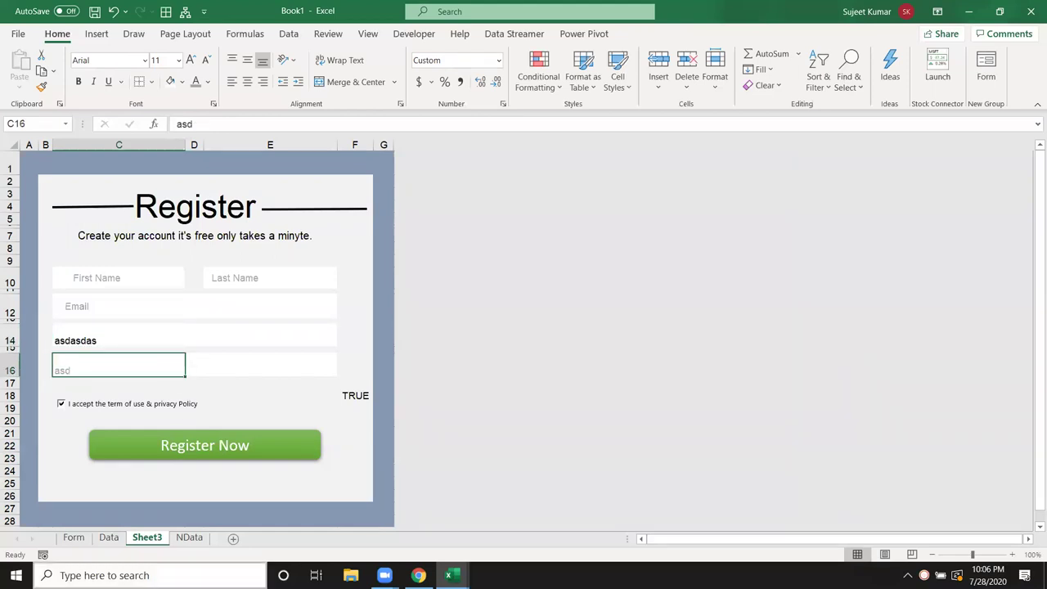
Add a new sheet, Sheet5, and enter 'aasd' in cell F6.
click(233, 538)
click(270, 219)
text(asd)
key(Escape)
text(aasd)
click(283, 243)
key(Up)
key(Up)
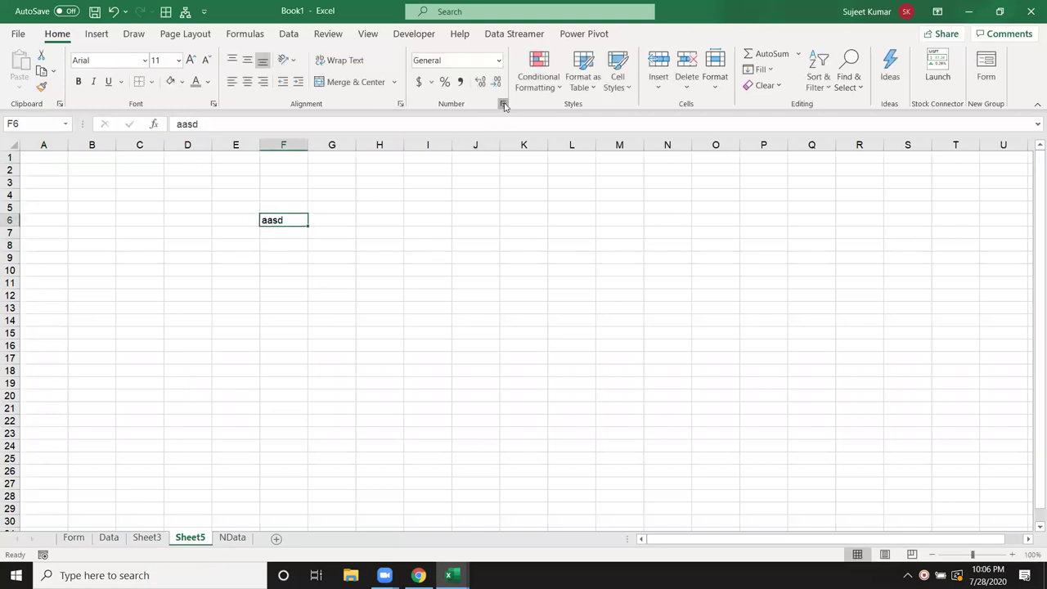
Apply a quote-based custom format to F6, re-enter 'asd', and widen column F slightly.
click(503, 104)
click(514, 237)
double_click(615, 177)
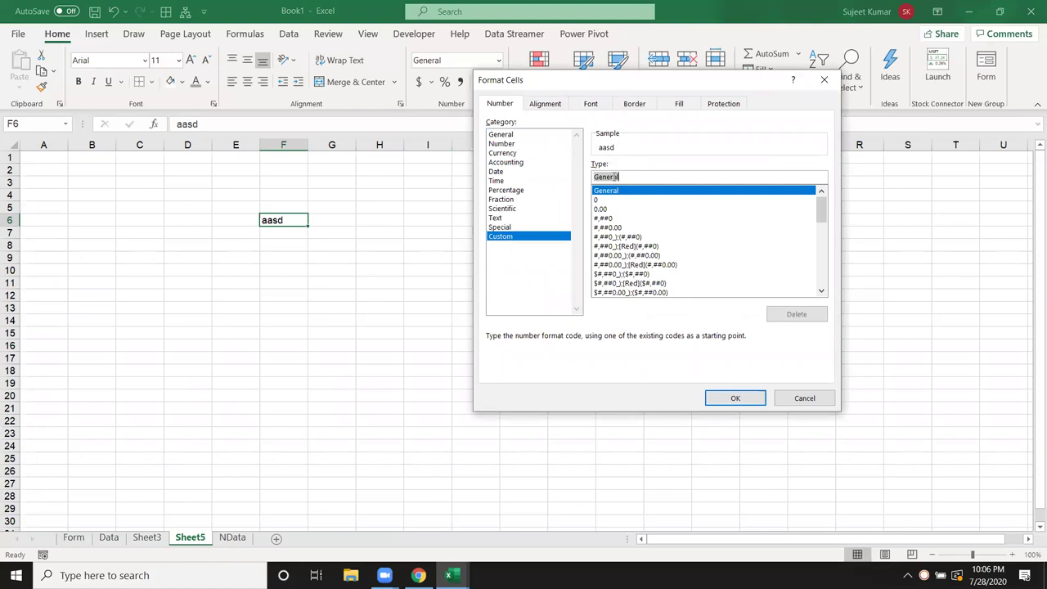
text(")
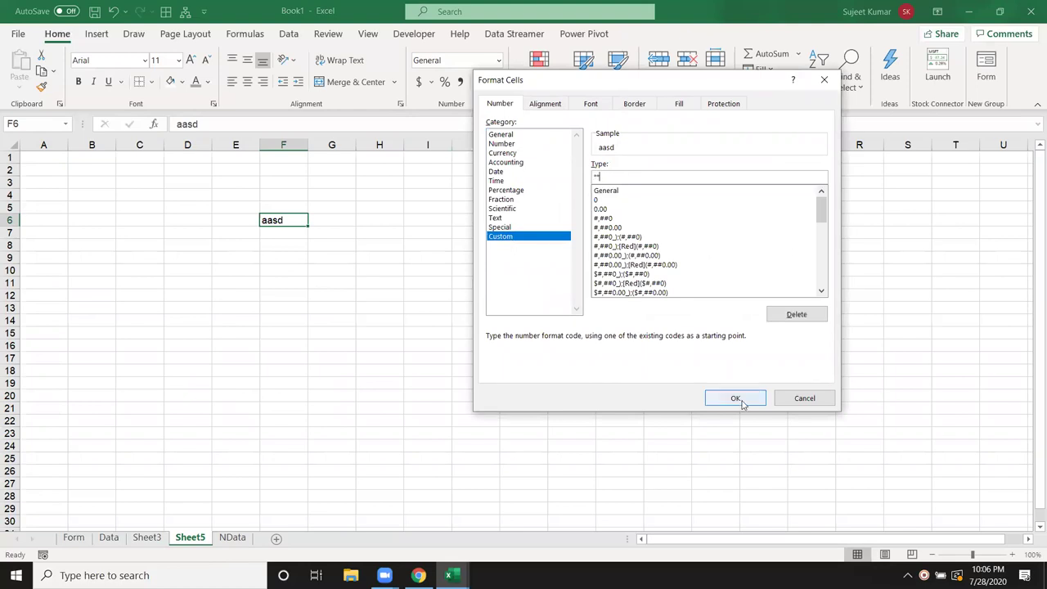
click(736, 397)
text(asd)
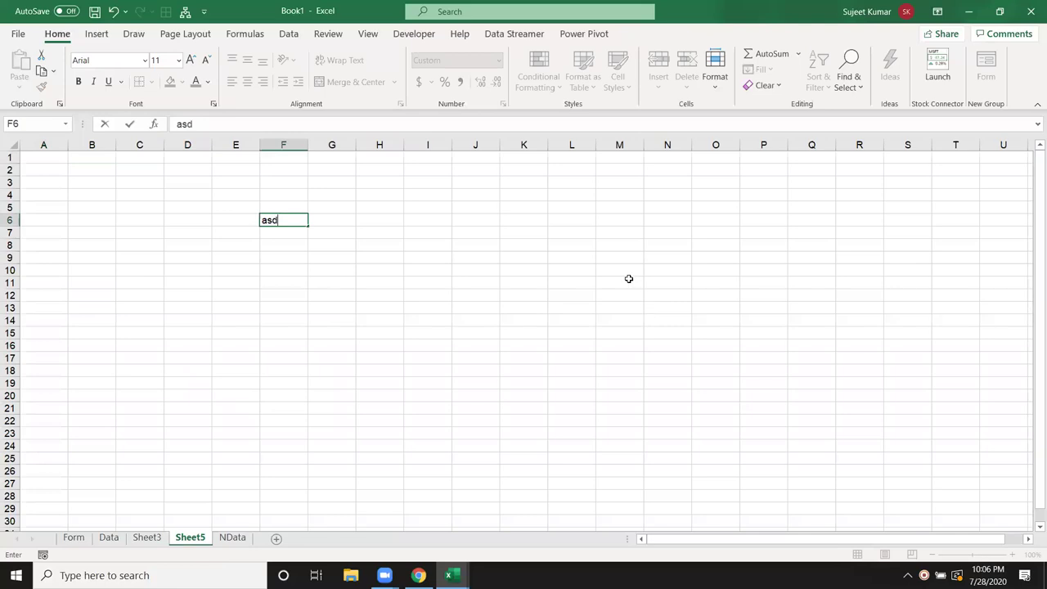
key(Return)
click(271, 218)
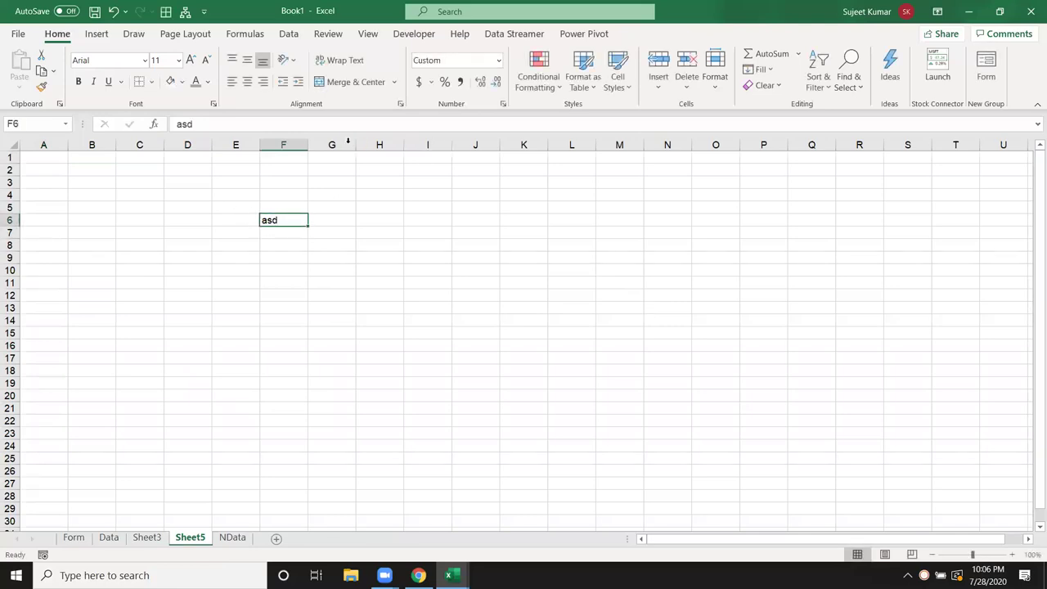
drag(309, 145, 313, 145)
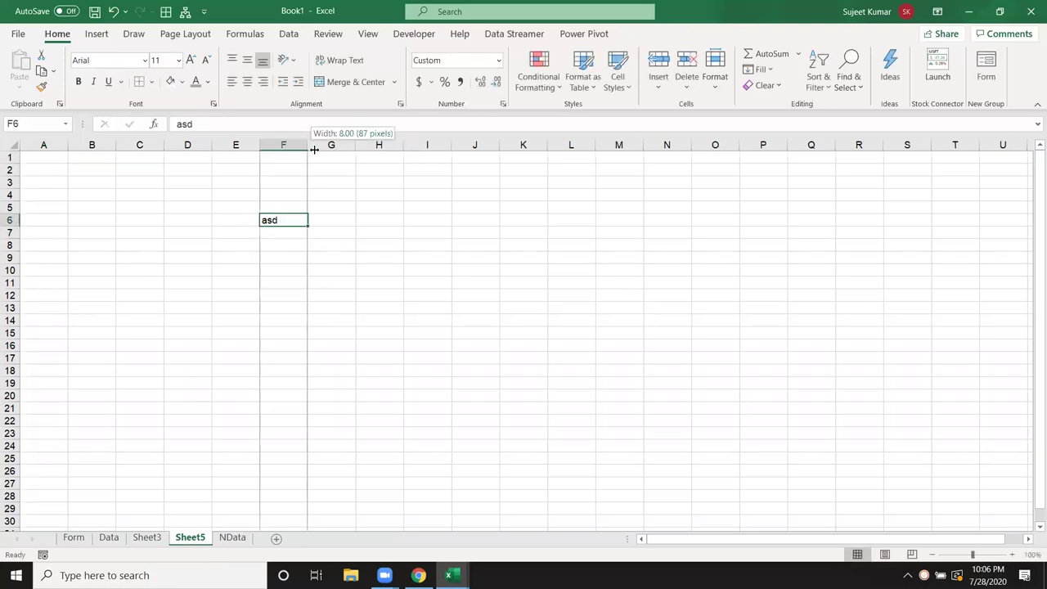
Change F6's custom format code to the asterisk-fill text format @*.
click(502, 105)
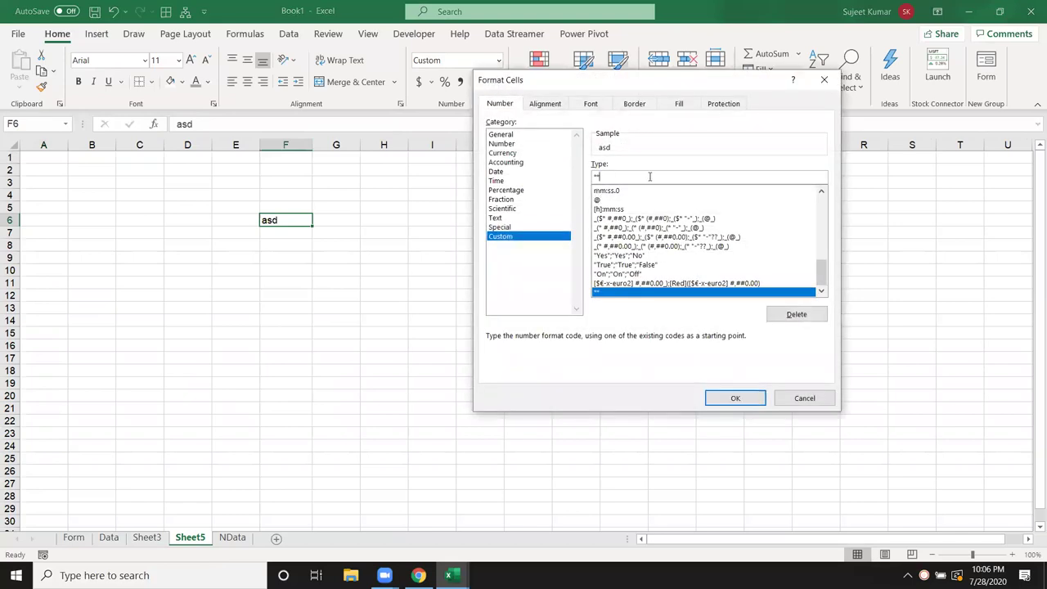
key(BackSpace)
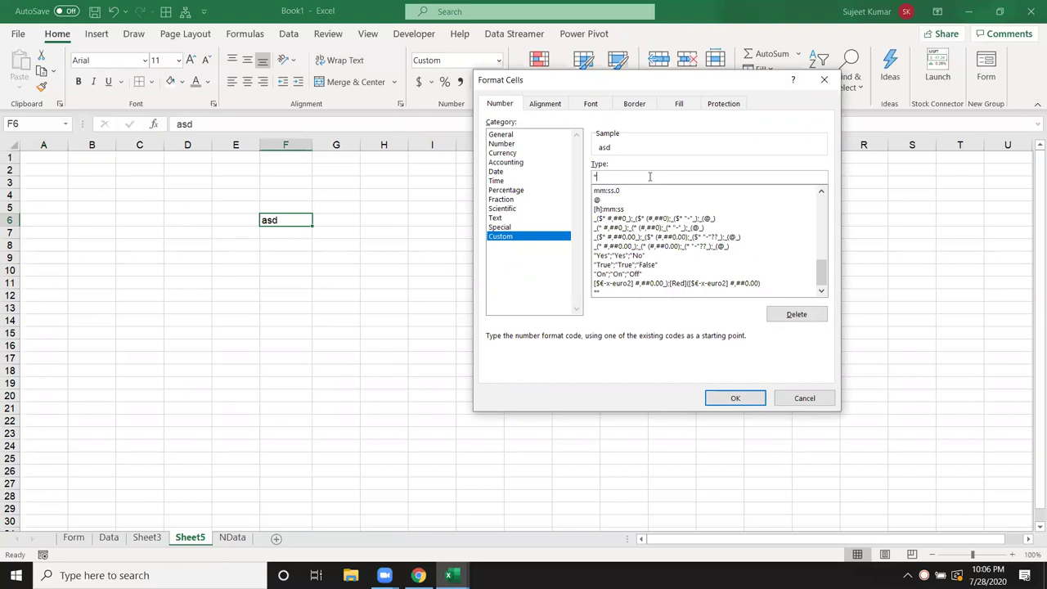
key(BackSpace)
text(@")
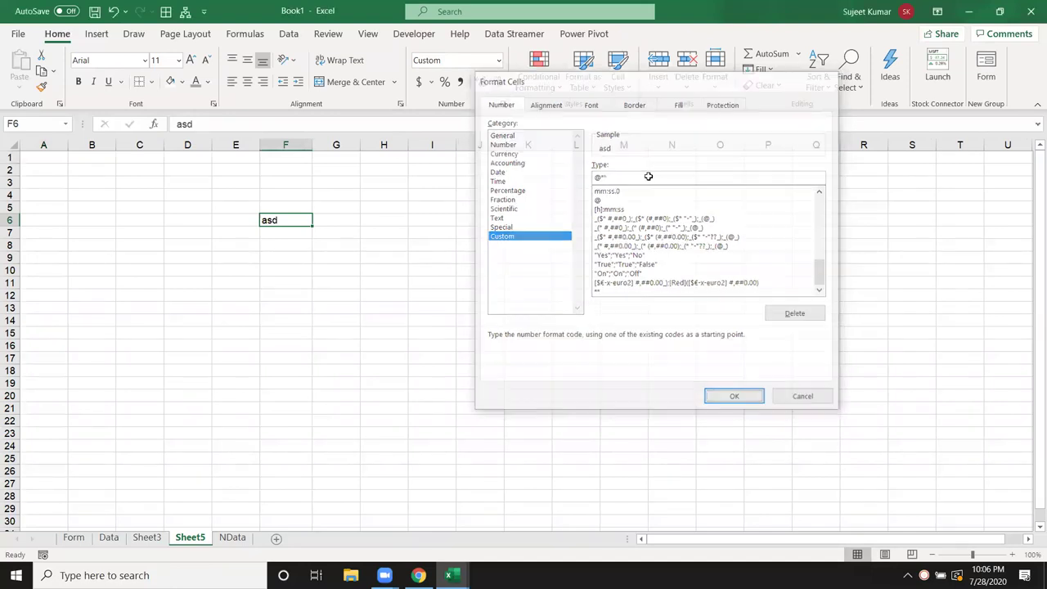
key(Return)
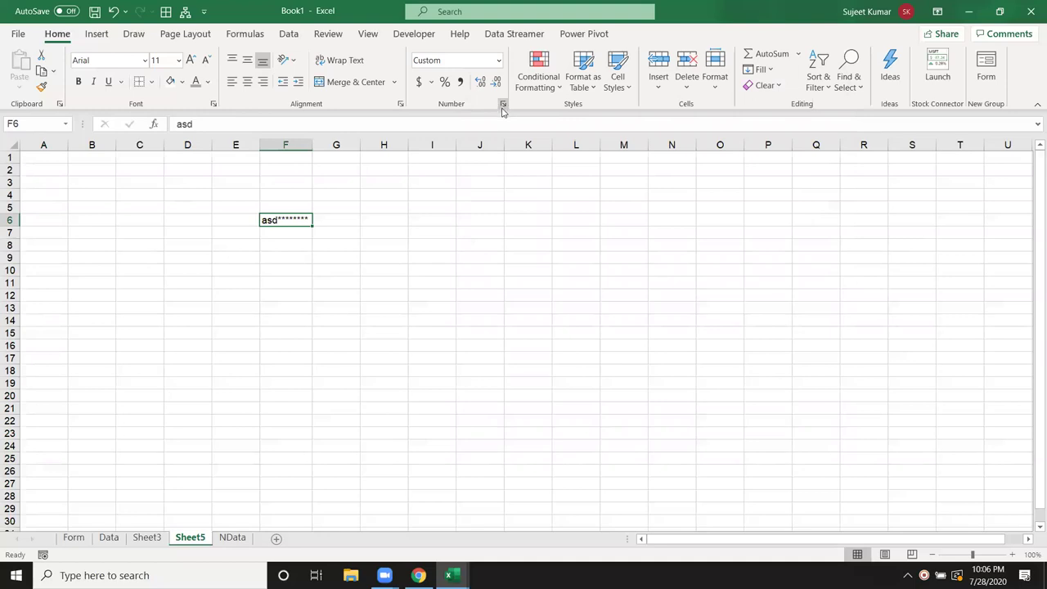
Remove the asterisk and @ from F6's format code so it shows plain 'asd'.
click(503, 105)
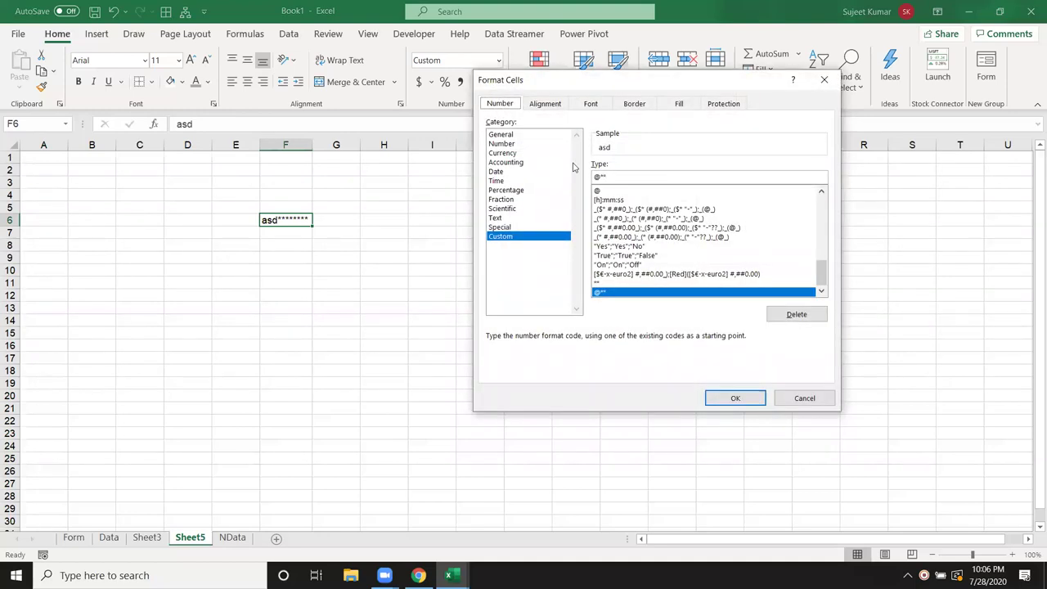
key(BackSpace)
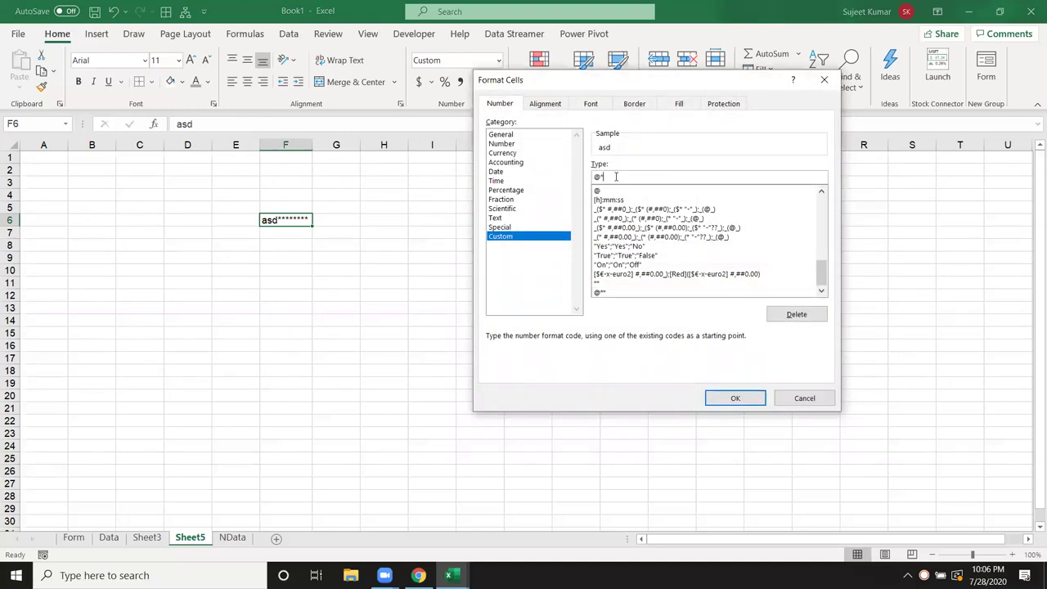
key(Return)
key(Return)
key(Return)
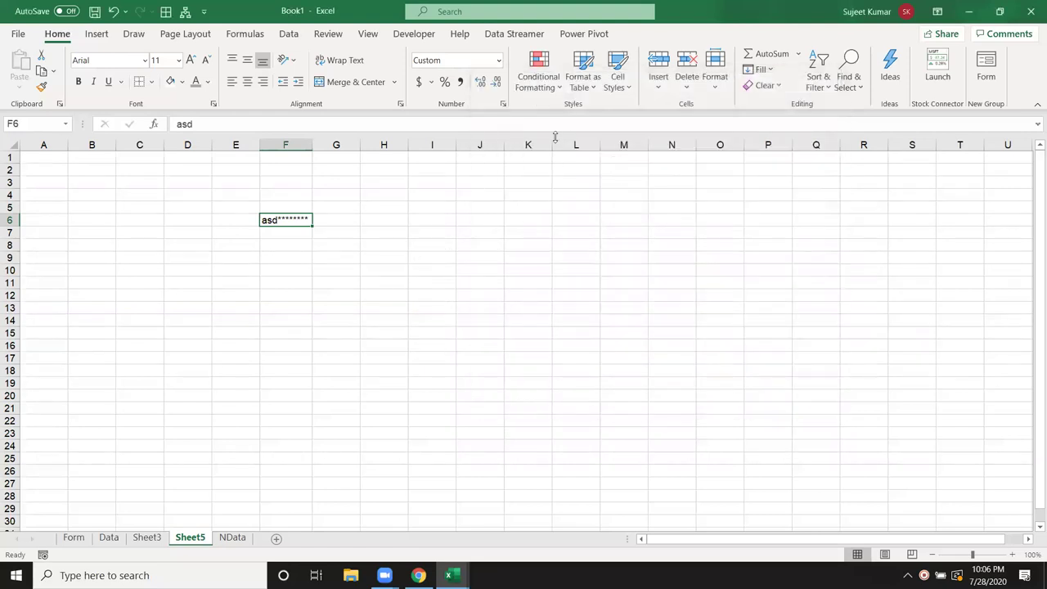
key(ctrl+1)
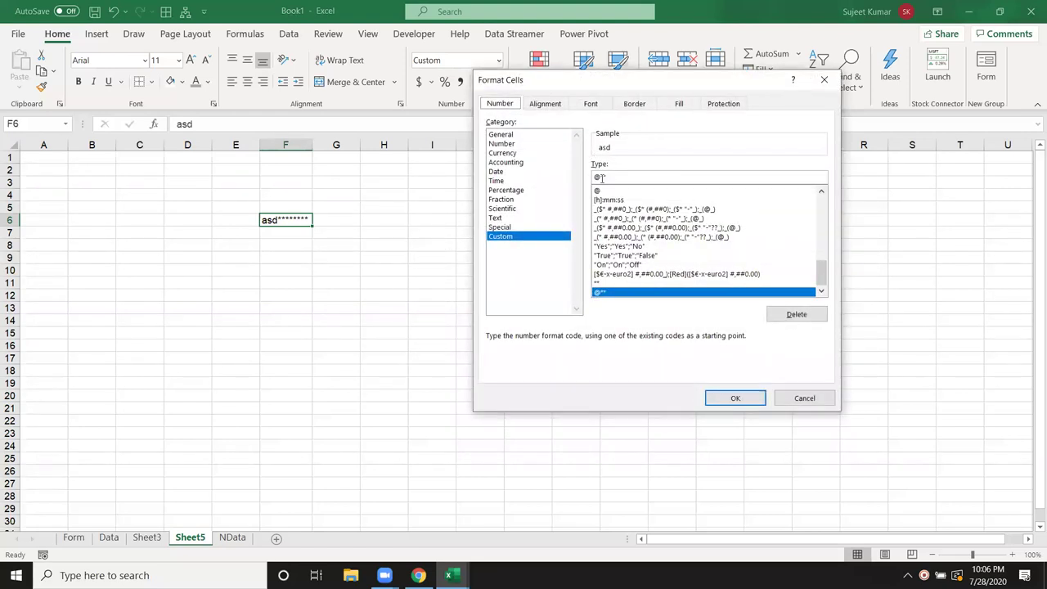
key(BackSpace)
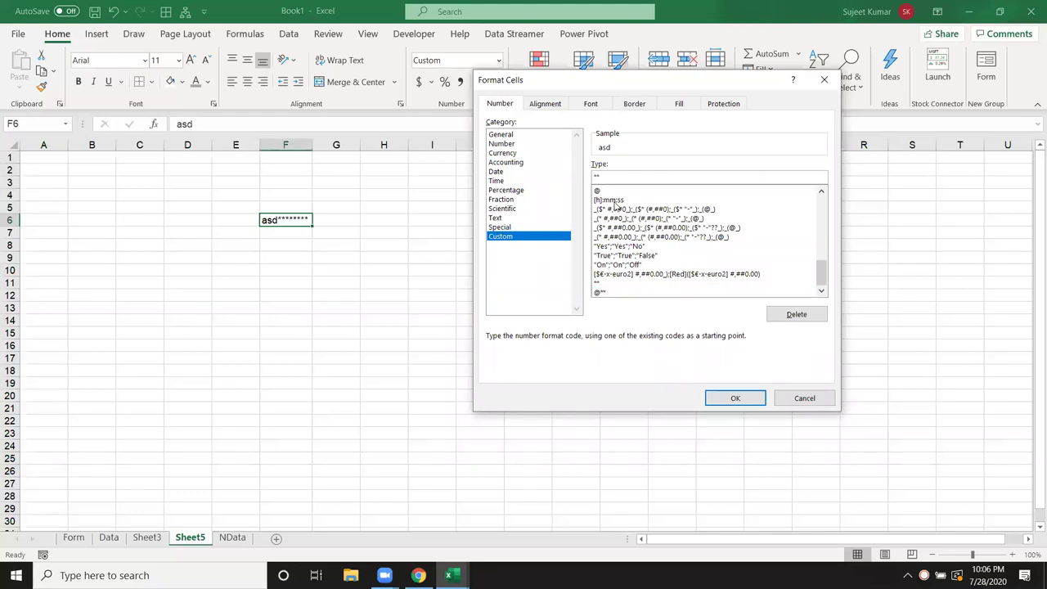
click(754, 398)
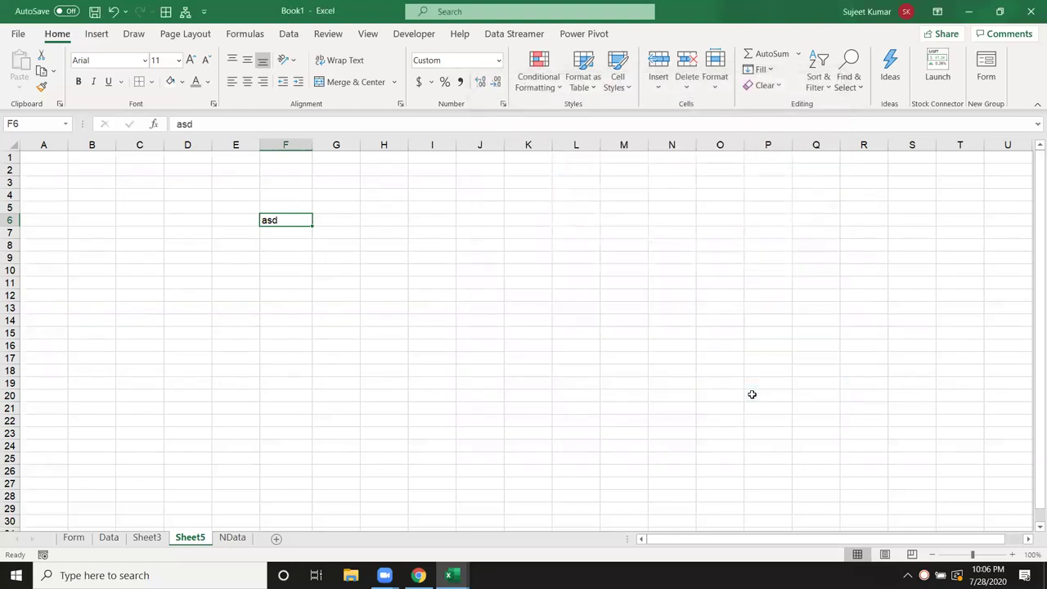
Replace F6's custom format code, trying # and then ;, so its text displays masked.
click(503, 106)
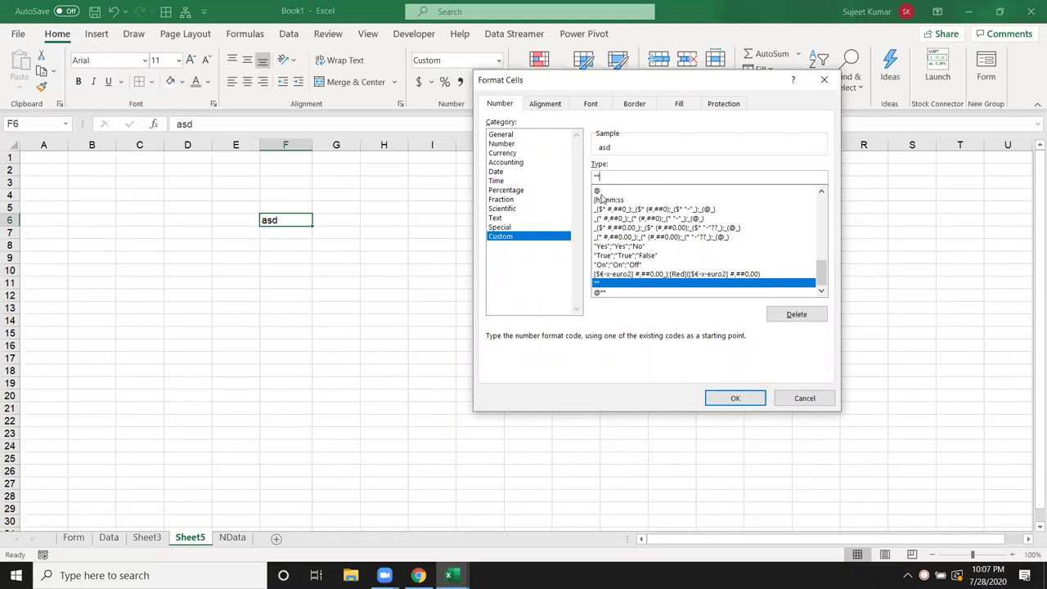
key(BackSpace)
key(BackSpace)
text(#)
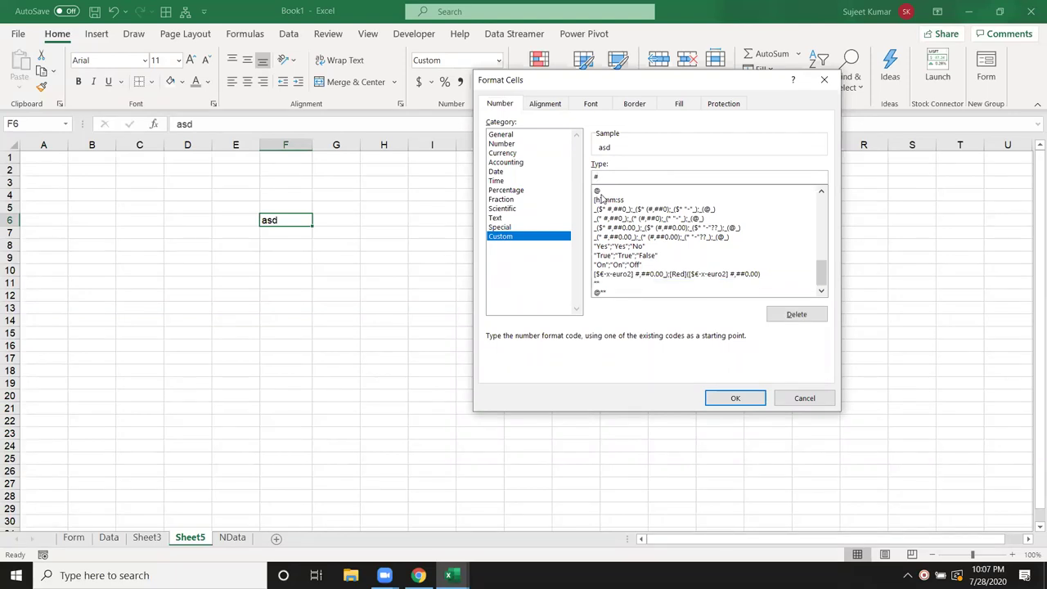
key(Return)
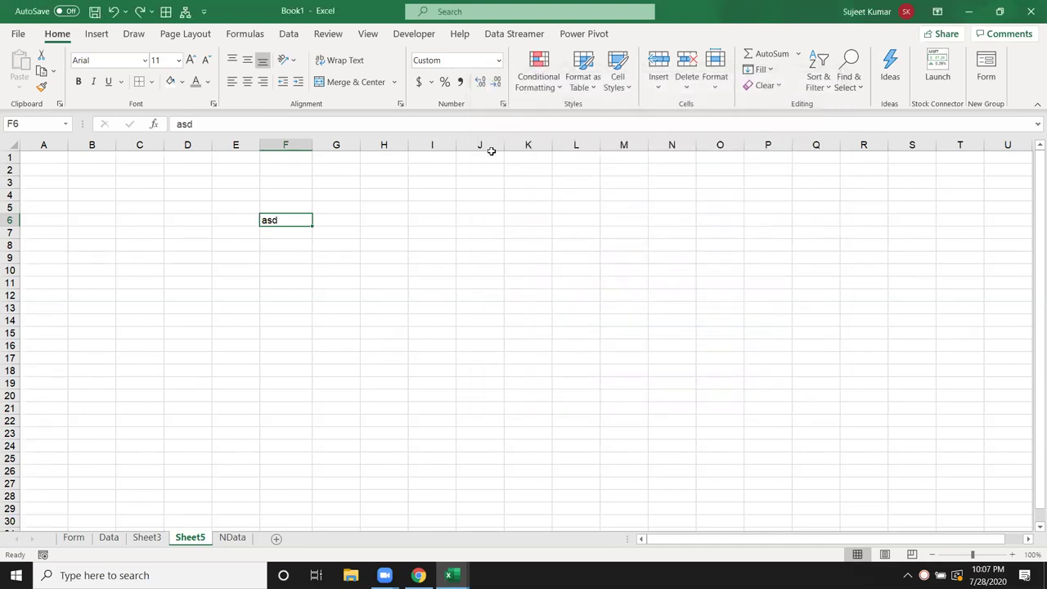
click(503, 104)
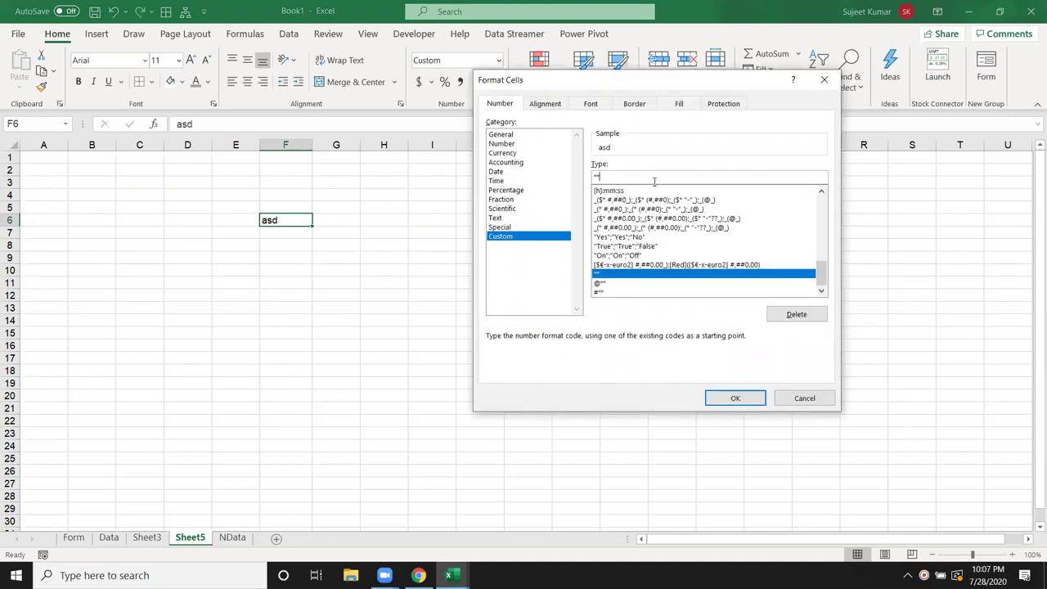
key(BackSpace)
key(BackSpace)
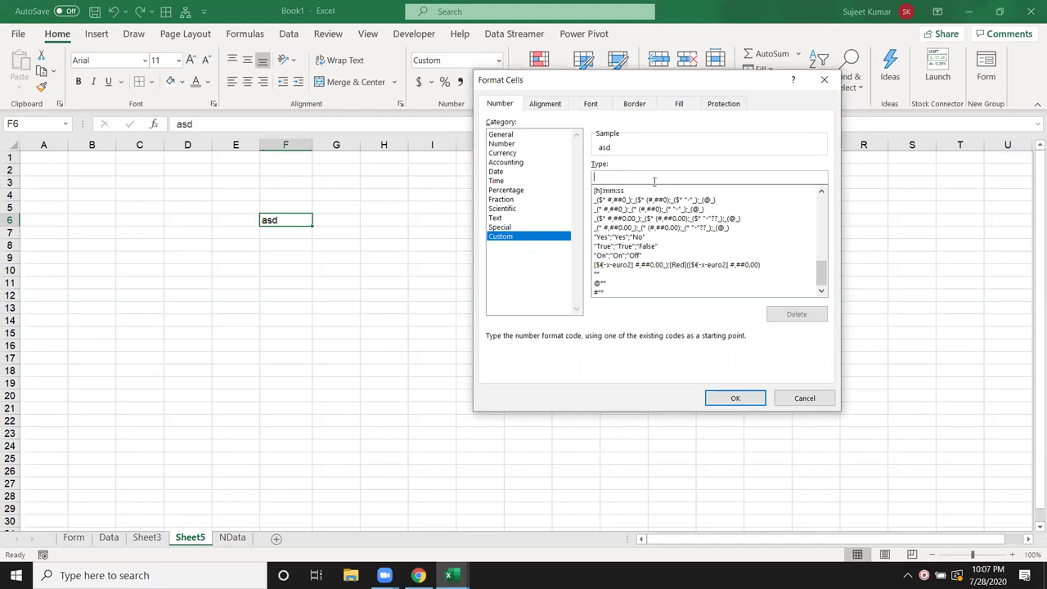
text(;;;**)
key(Return)
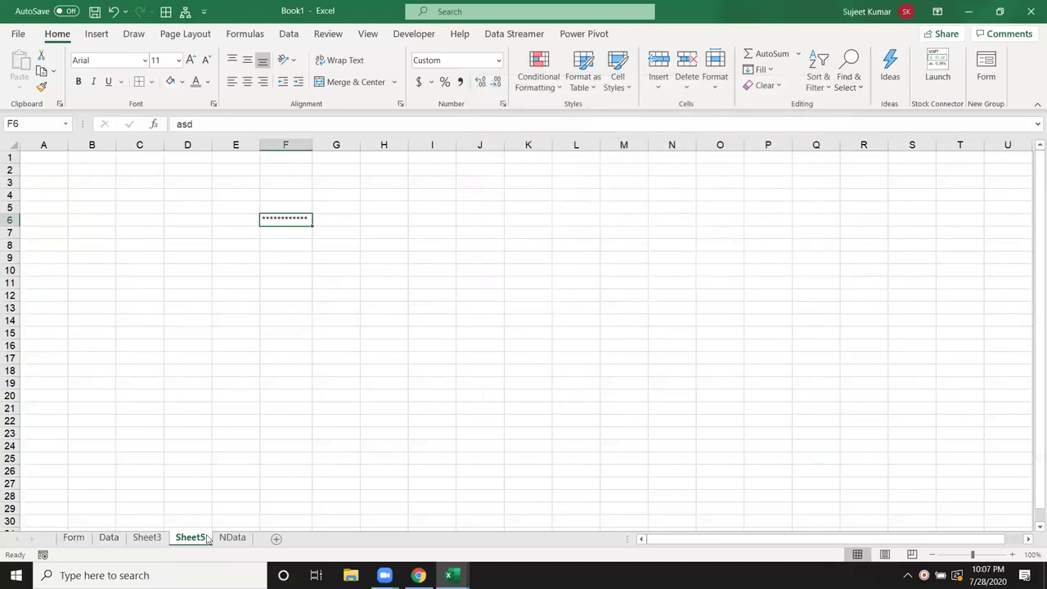
Go via NData back to Sheet3 and inspect cells C14 to C16 and B14.
click(232, 537)
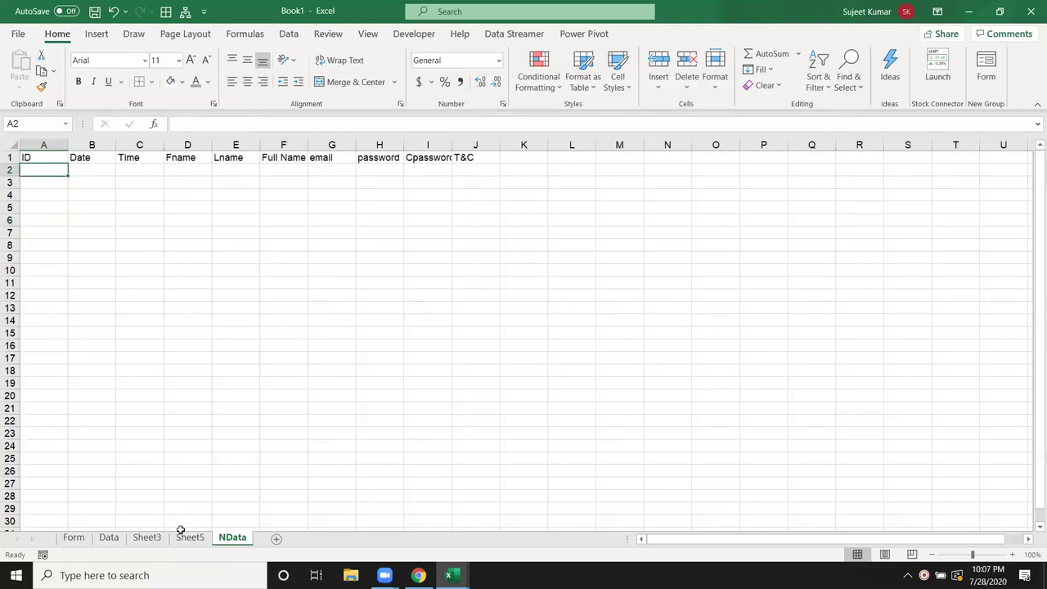
click(147, 537)
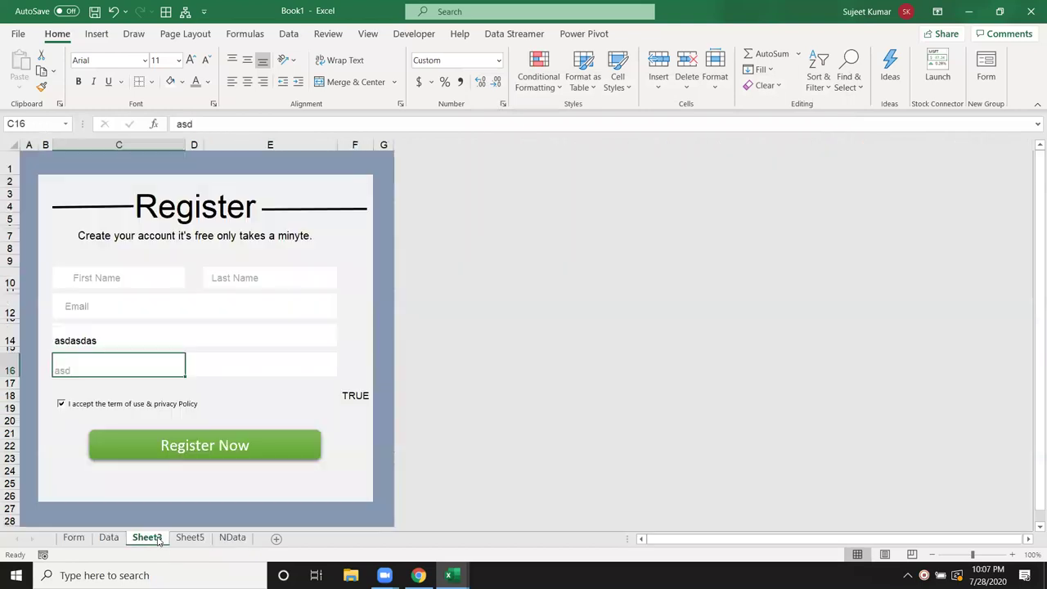
click(101, 342)
shift+click(98, 370)
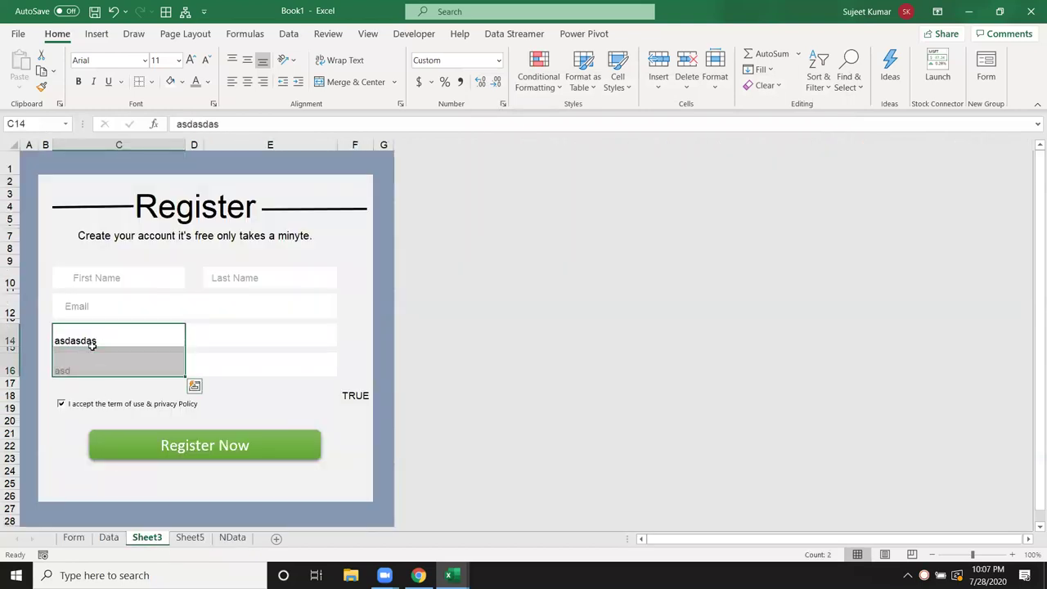
click(92, 345)
drag(87, 369, 93, 346)
click(101, 349)
click(99, 339)
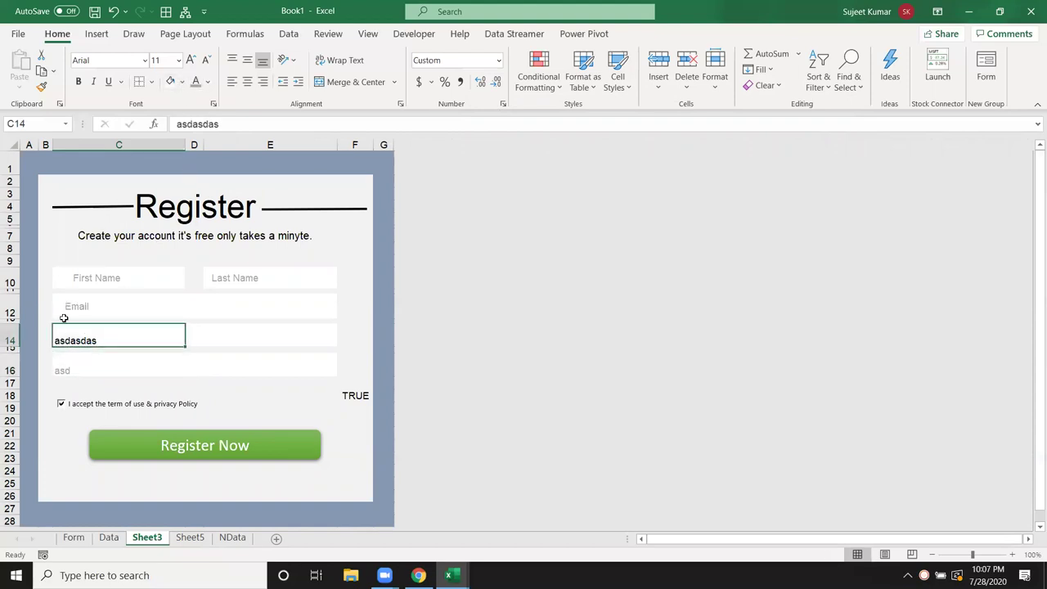
click(46, 335)
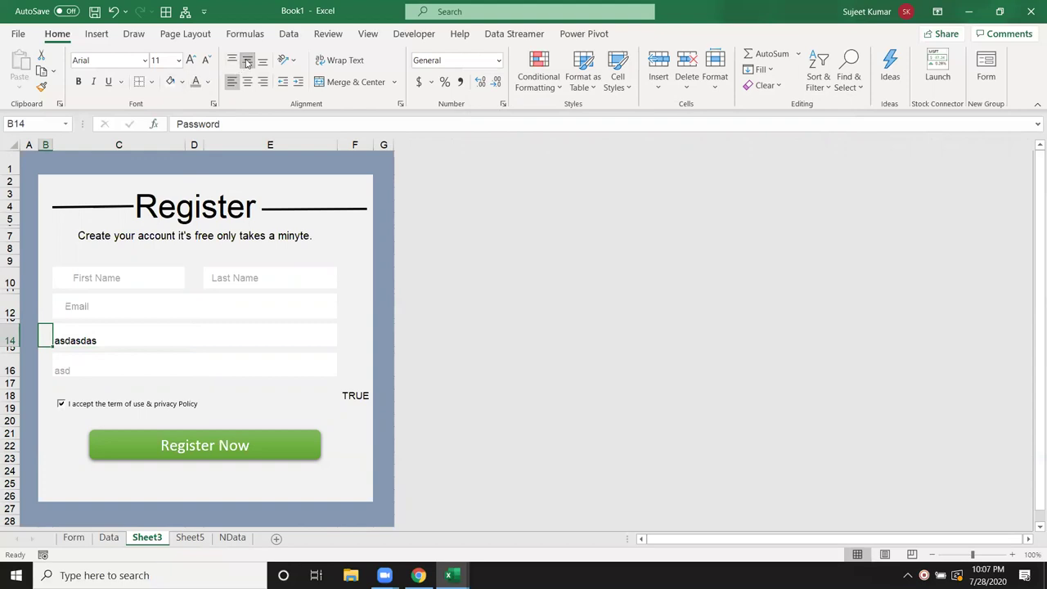
click(102, 339)
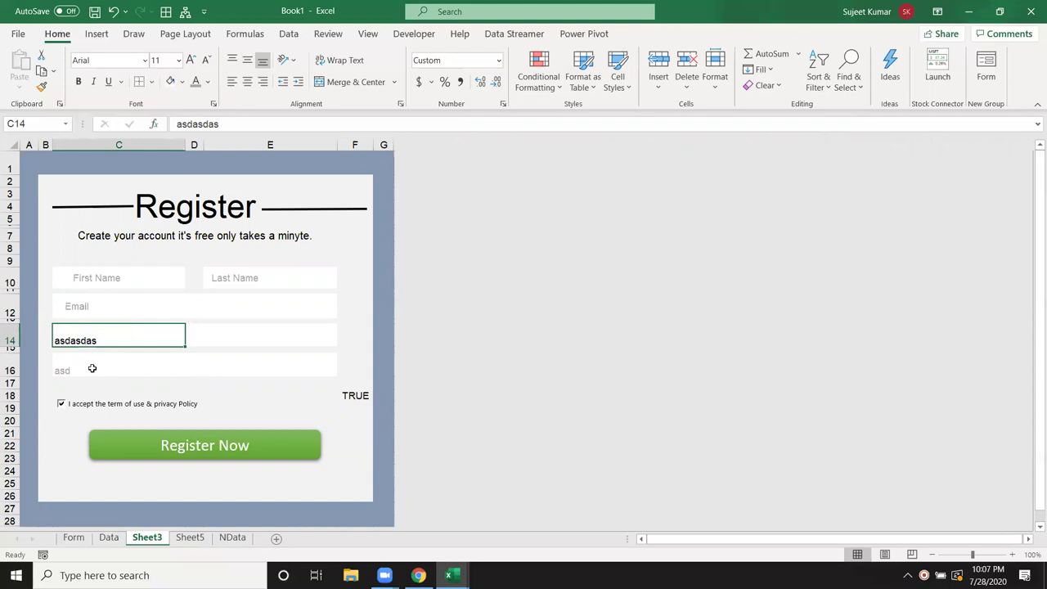
Apply the ;; custom masking format to the password cells C14:C16.
shift+click(92, 368)
click(96, 336)
drag(91, 366, 131, 339)
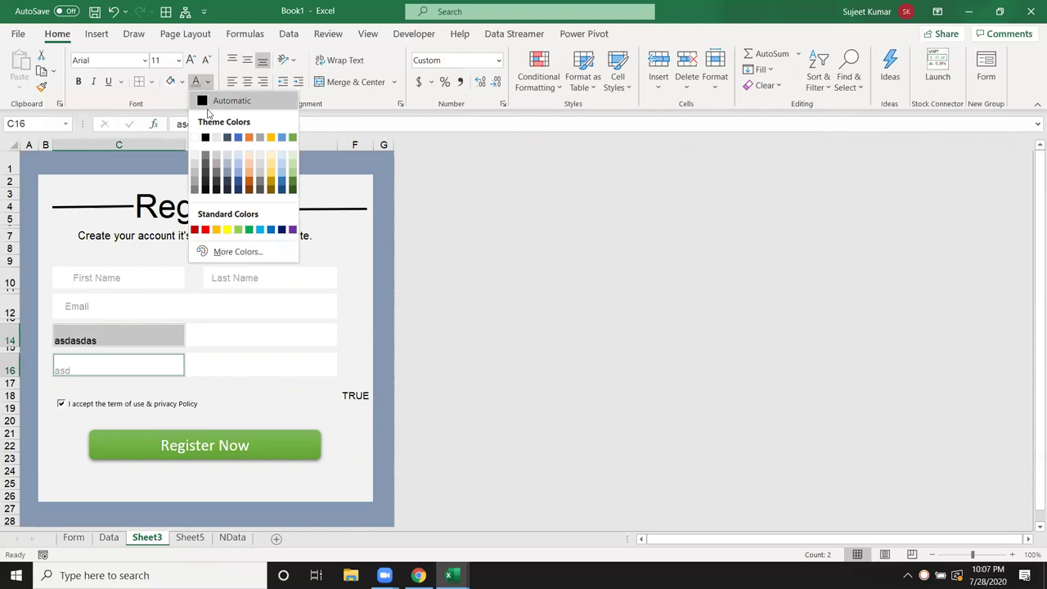
click(208, 82)
click(206, 105)
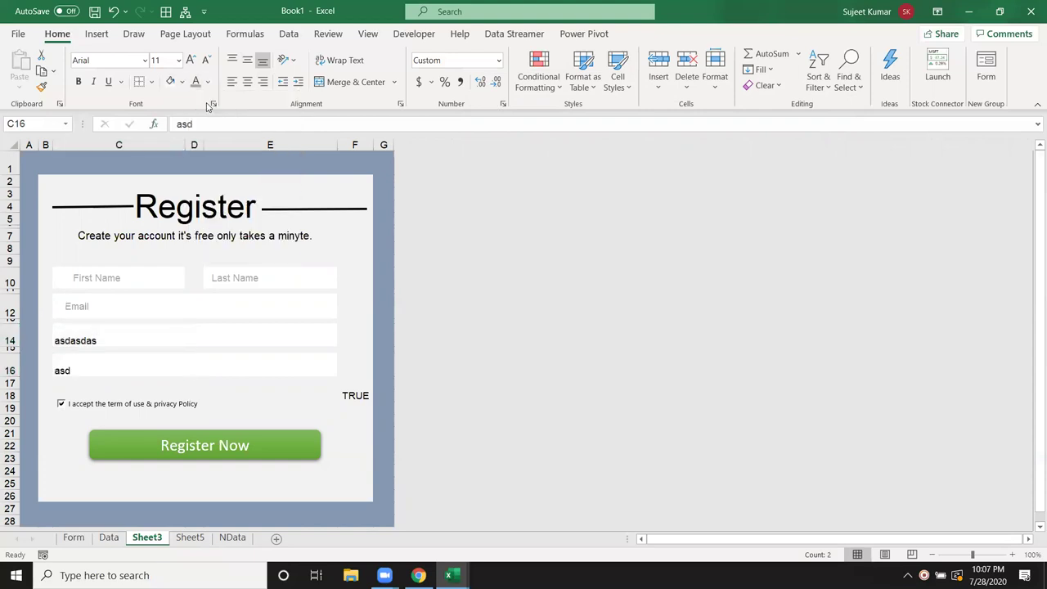
right_click(133, 338)
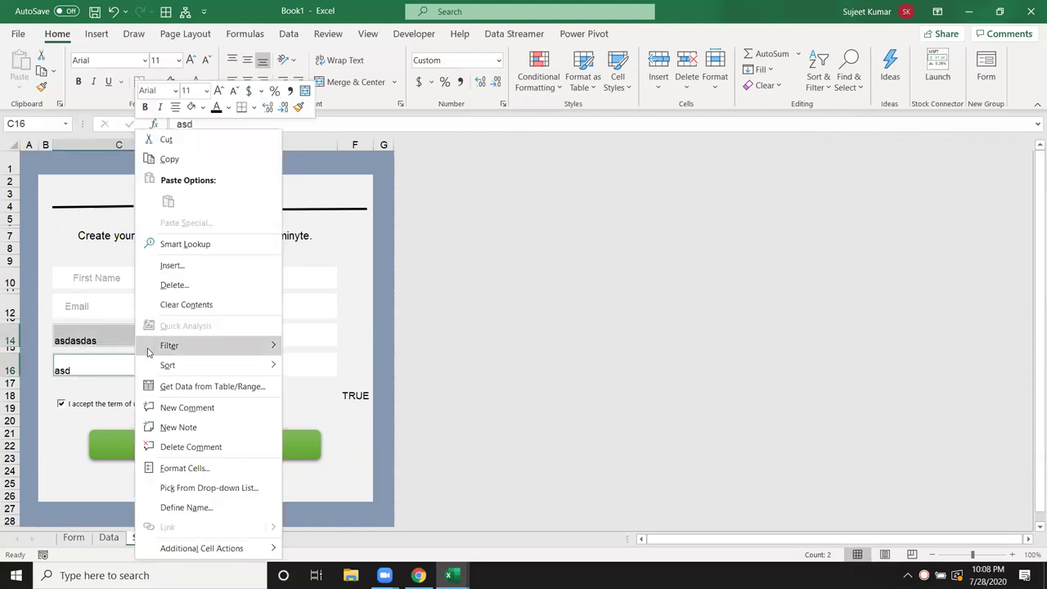
click(182, 467)
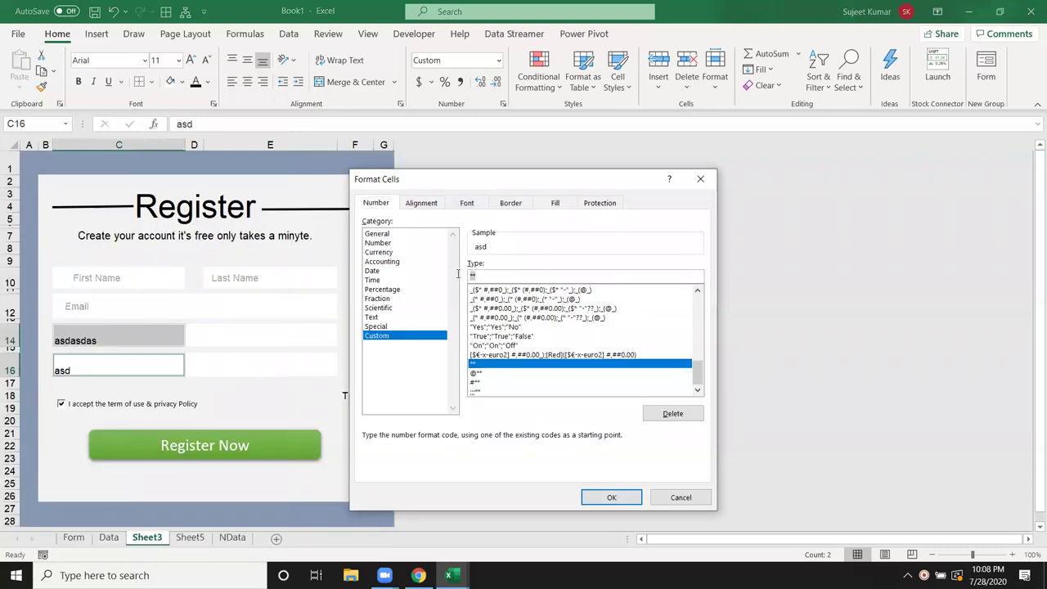
text(;)
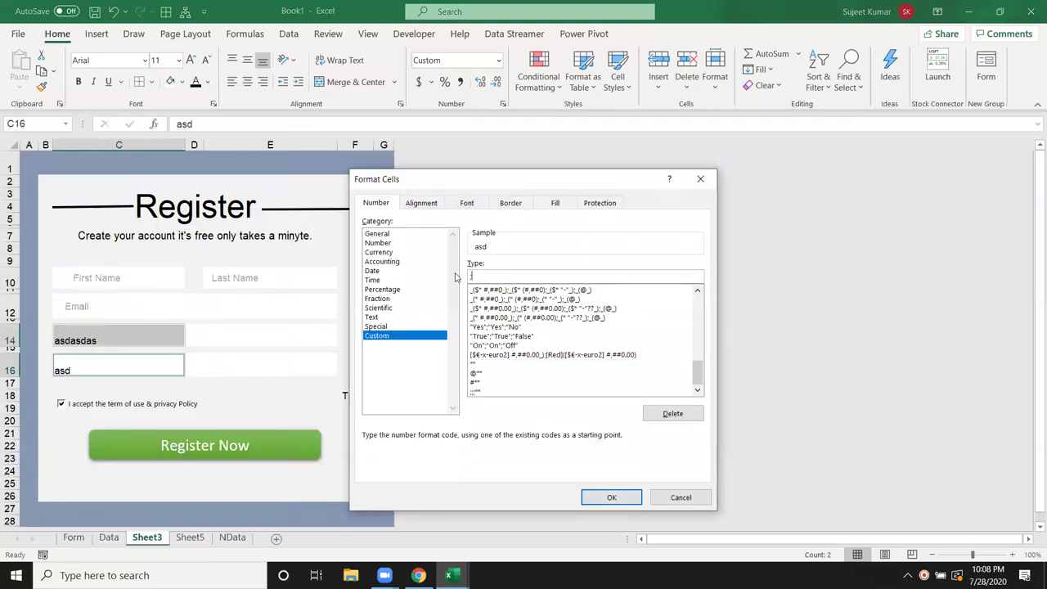
text(;;)
key(Return)
Clear both password cells, test a masked password in C14, then delete it.
click(96, 335)
key(Delete)
key(Down)
key(Down)
key(Delete)
key(Up)
click(95, 335)
text(ASDASDS)
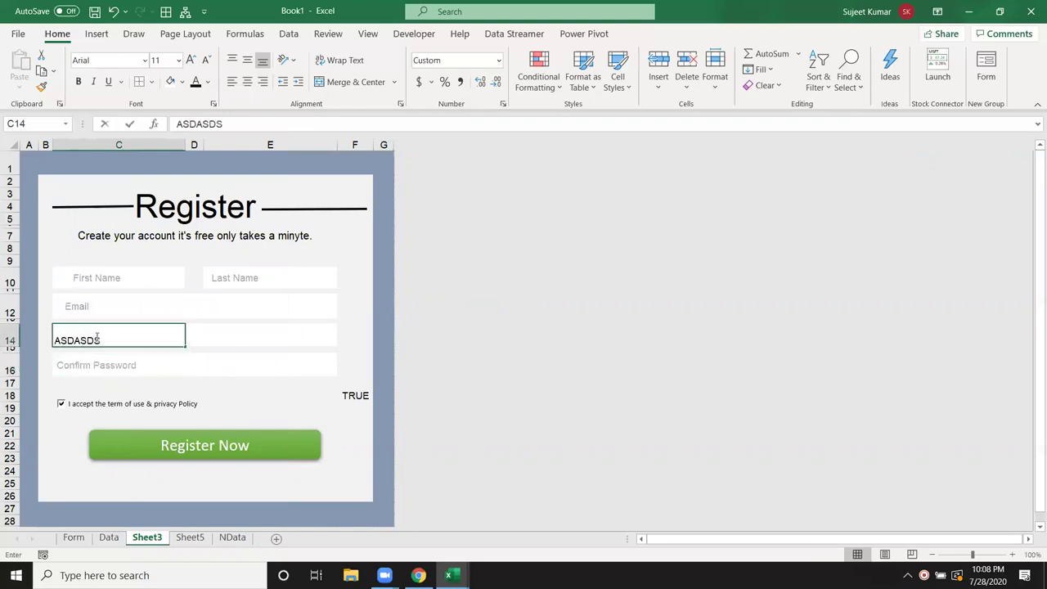
text(A)
key(Return)
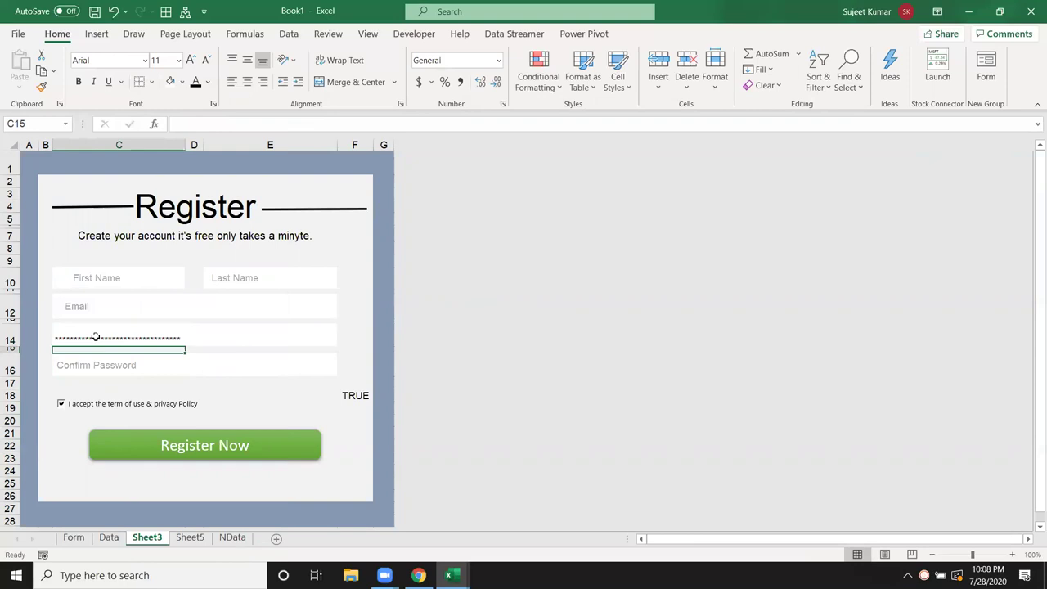
click(96, 337)
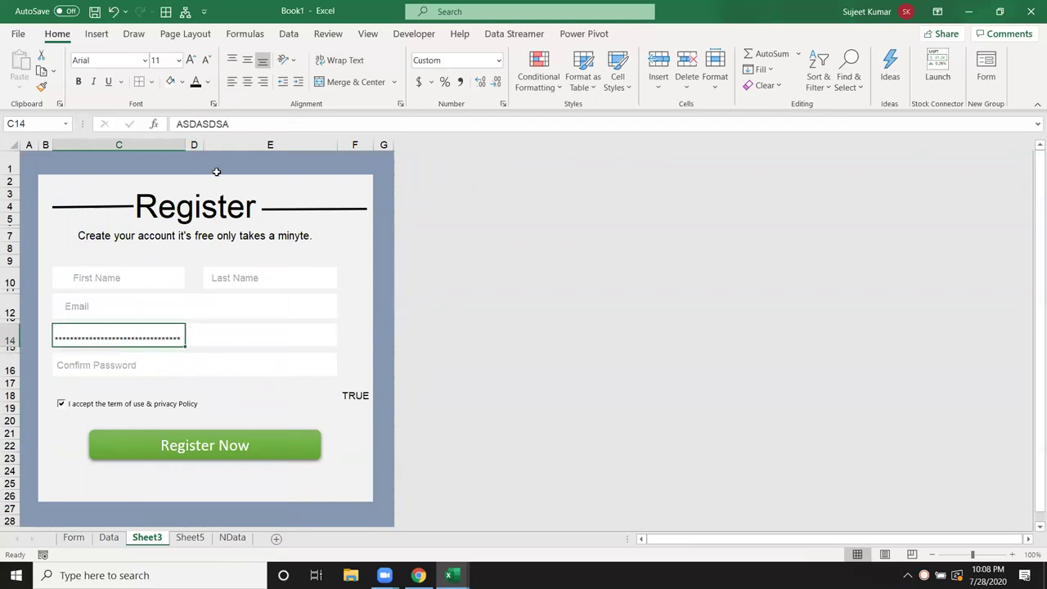
key(Delete)
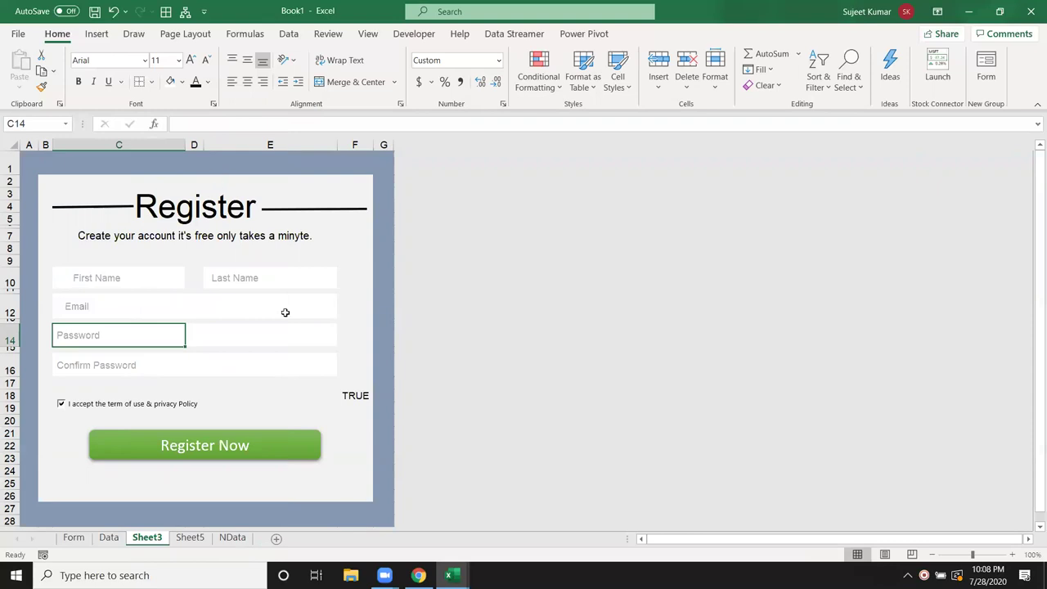
Delete the test Sheet5 from its tab menu, confirm, and switch back to Sheet3.
click(193, 543)
right_click(193, 541)
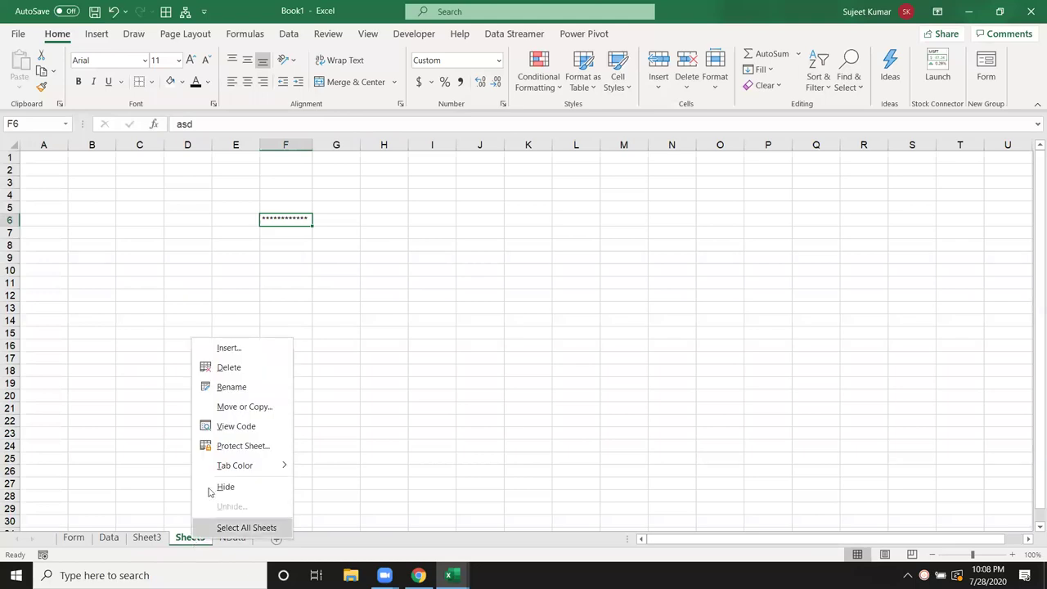
click(248, 371)
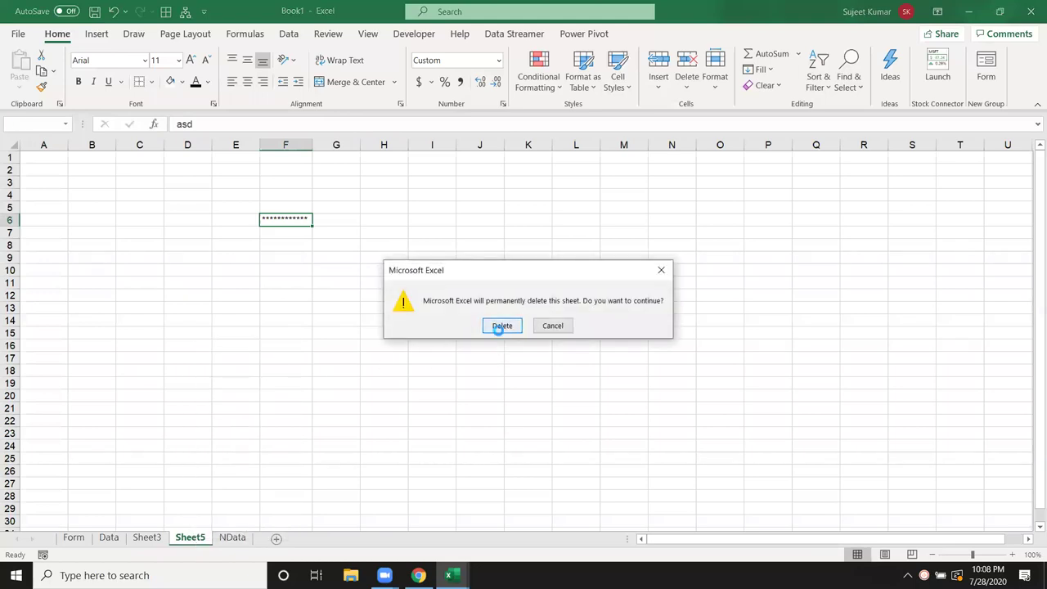
click(500, 325)
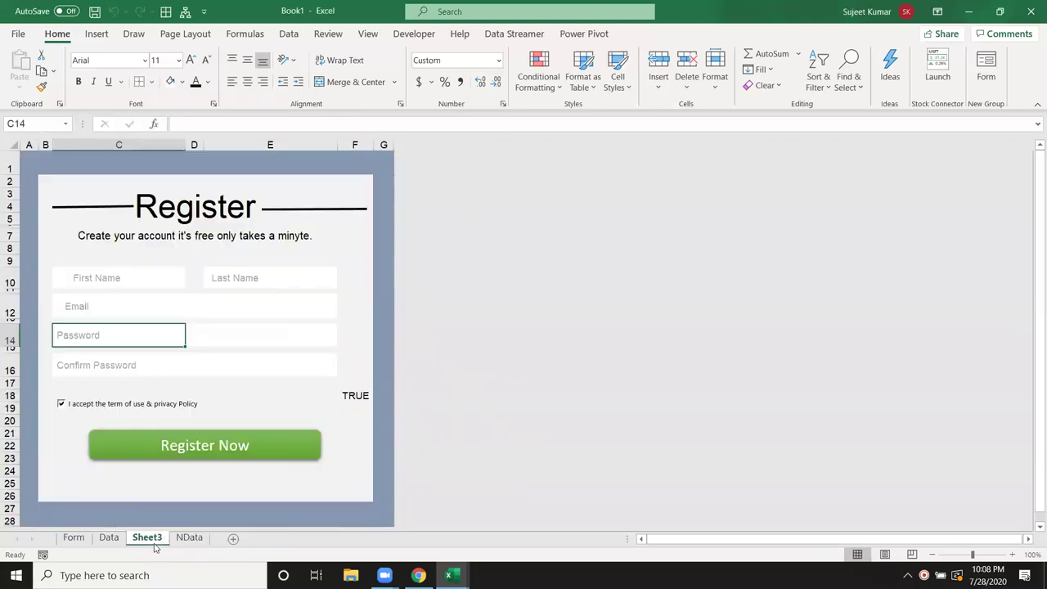
click(156, 541)
Select columns A–G of the register form on Sheet3, then view the NData and Form sheets.
drag(31, 165, 344, 535)
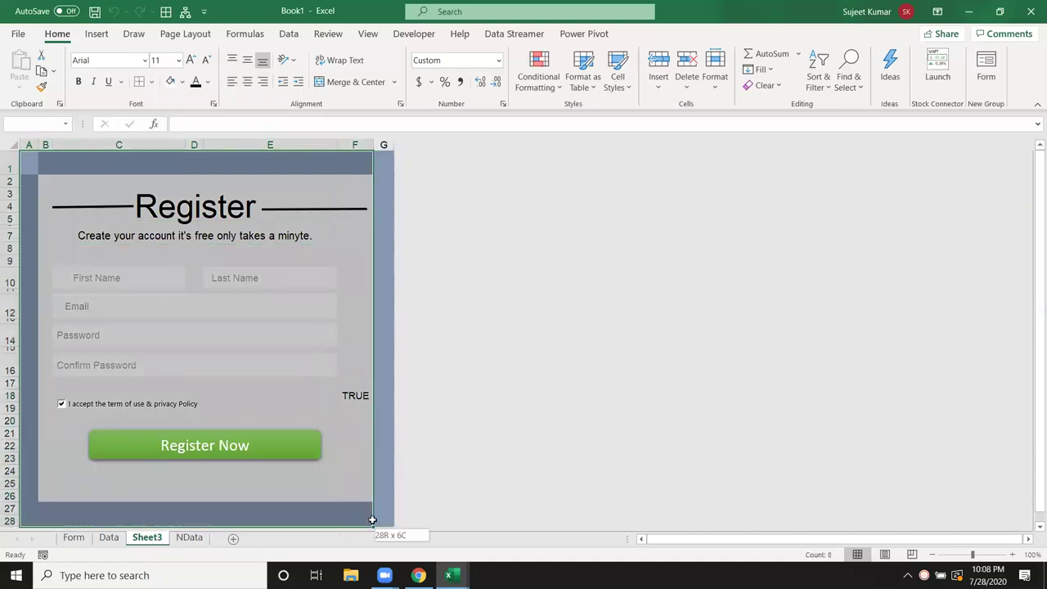
drag(344, 535, 381, 518)
click(189, 538)
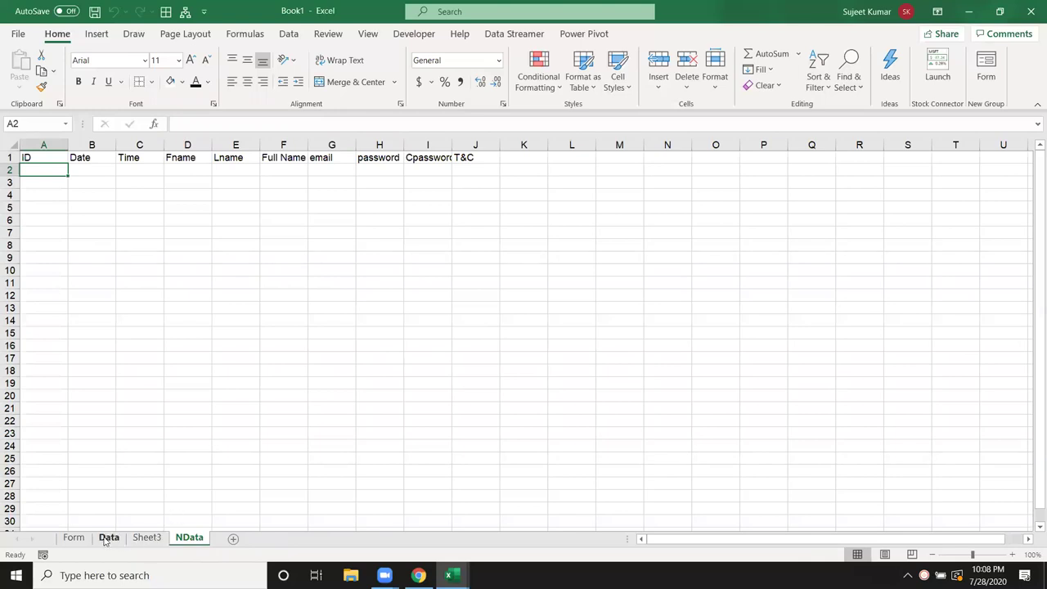
click(73, 538)
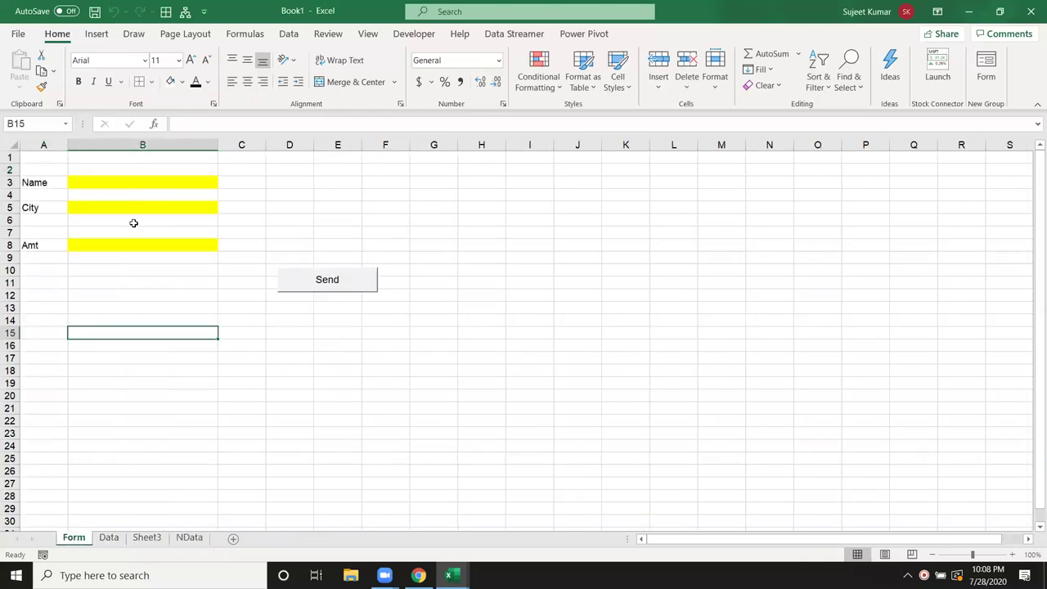
Return via NData to the Sheet3 register form, then minimise Excel to reveal the desktop.
click(194, 543)
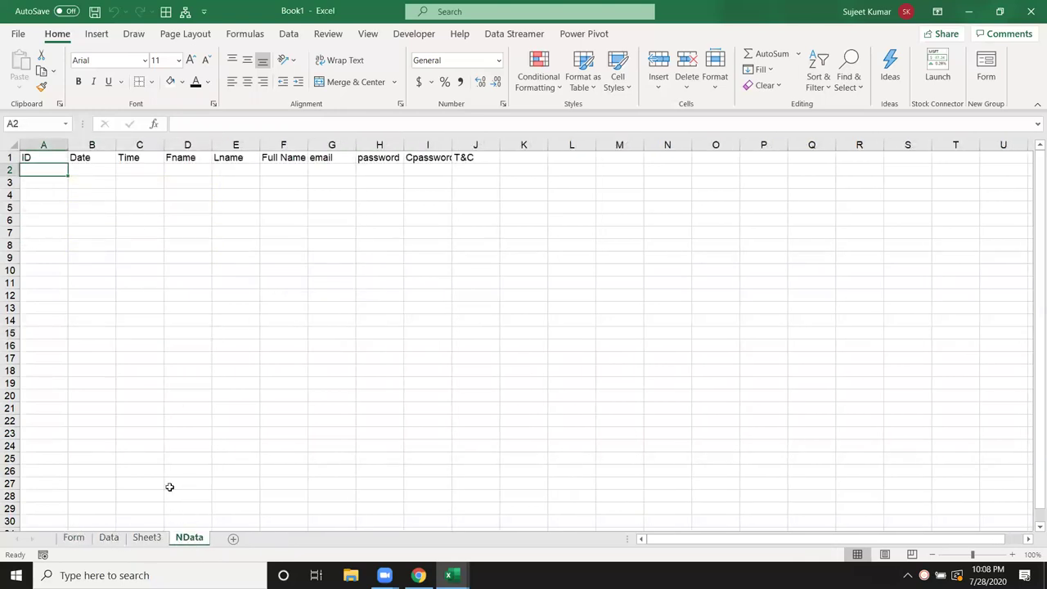
click(148, 544)
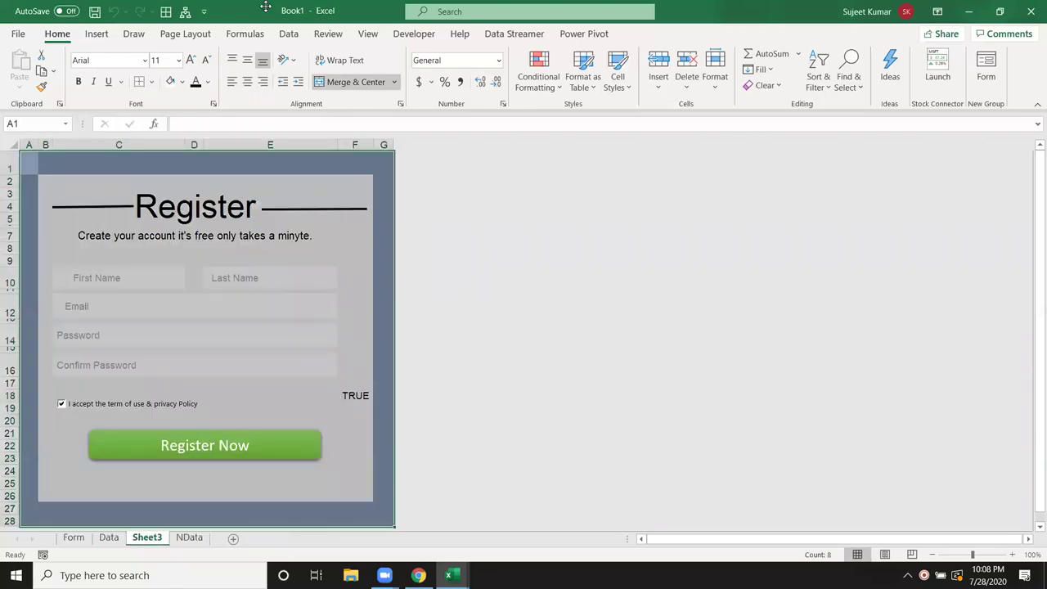
key(super+d)
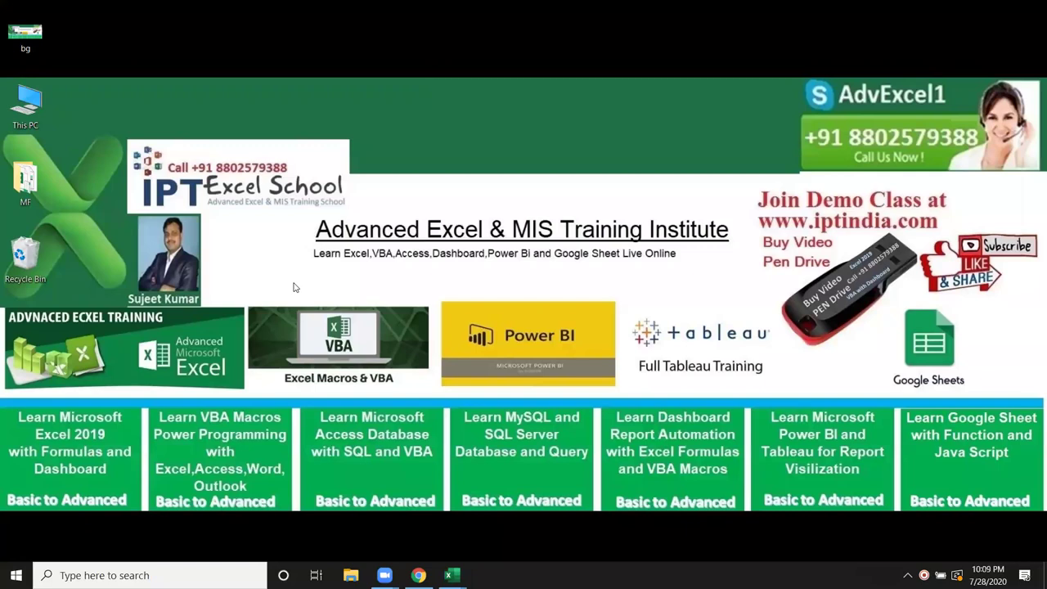